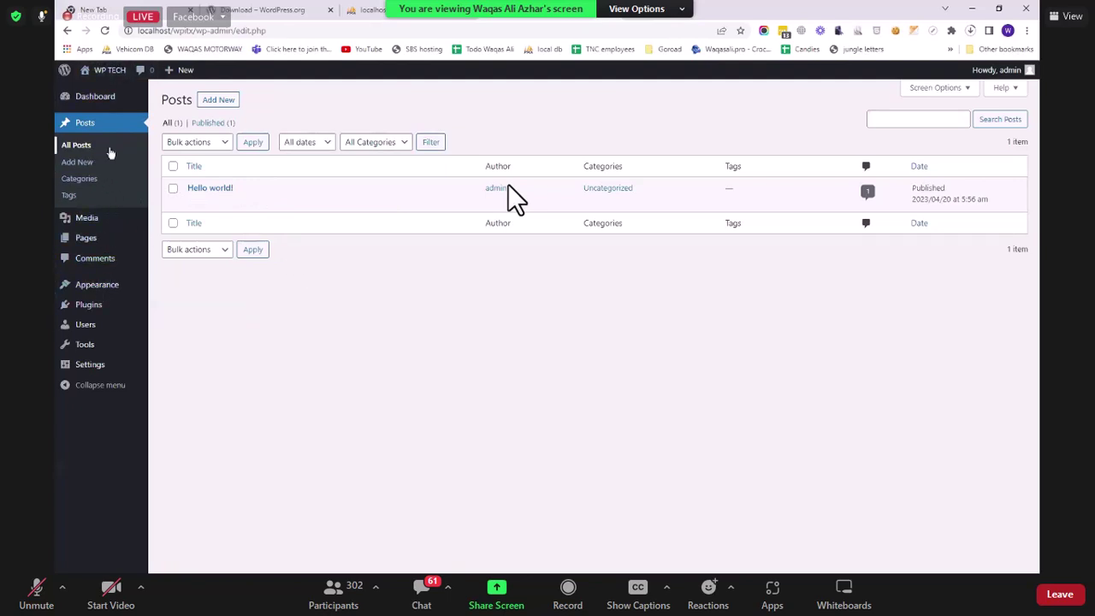
# Step: Visit the live site and scroll through its front page
pyautogui.click(107, 91)
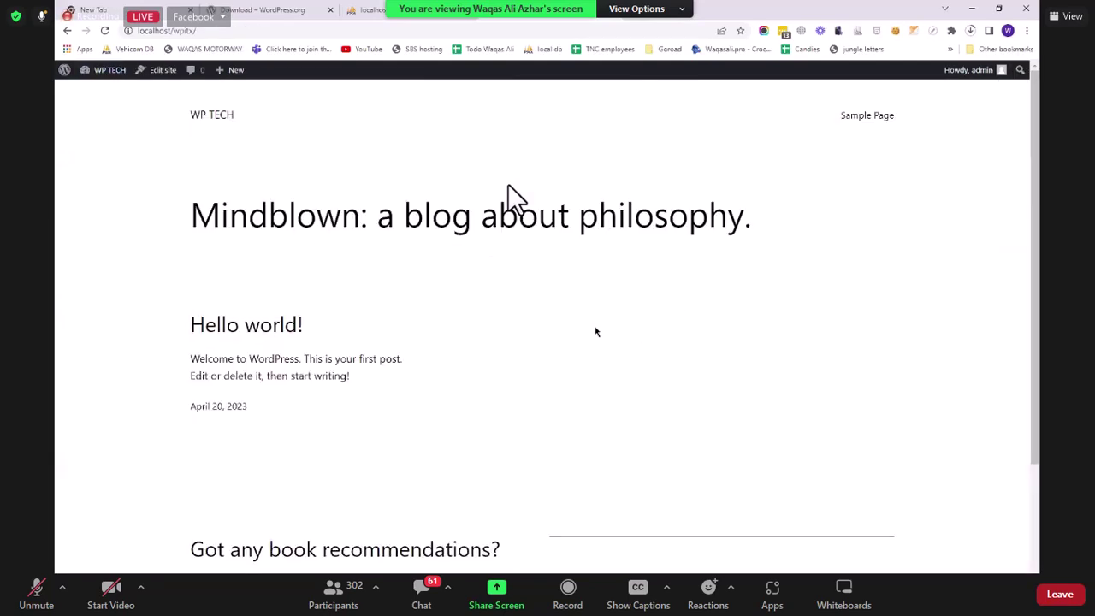
pyautogui.scroll(-2, 594, 330)
pyautogui.scroll(2, 394, 203)
pyautogui.scroll(-2, 469, 306)
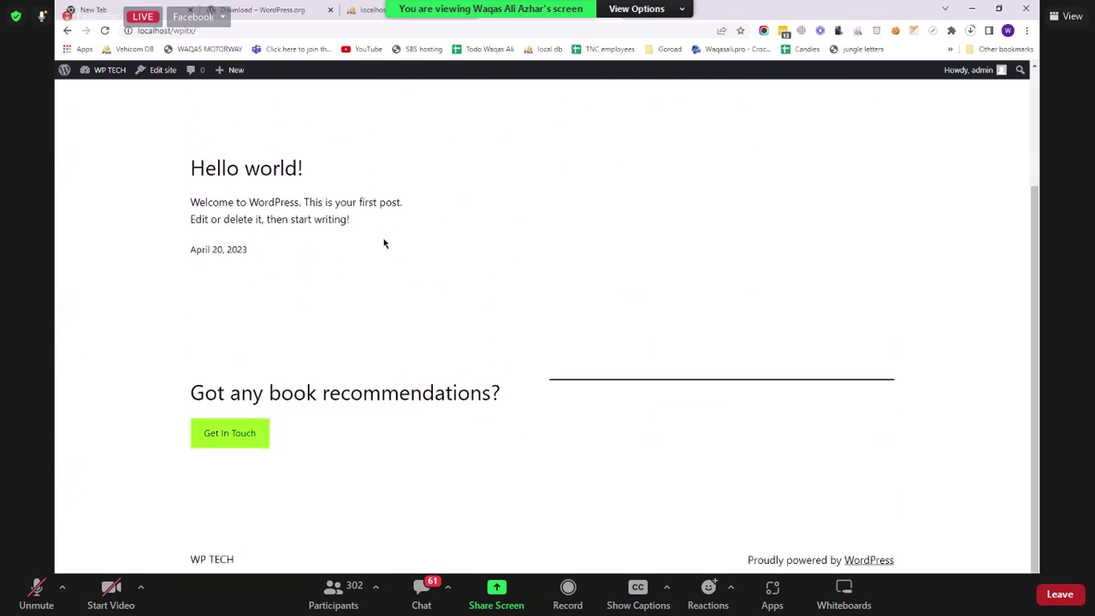
pyautogui.scroll(2, 384, 242)
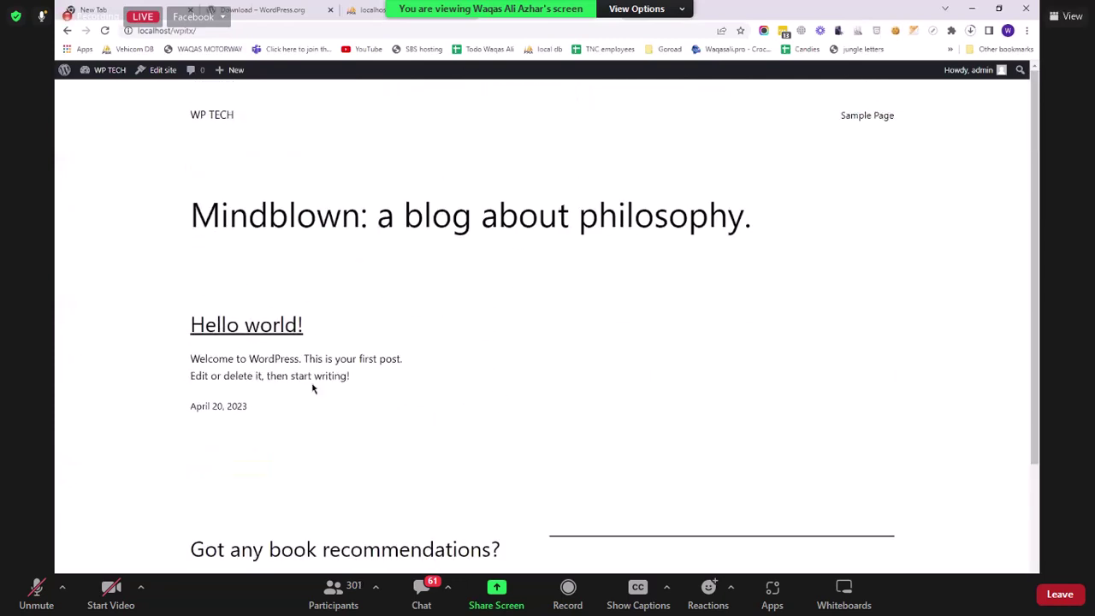
# Step: Read the Hello world! post and its comments, then return to the admin Dashboard
pyautogui.click(558, 321)
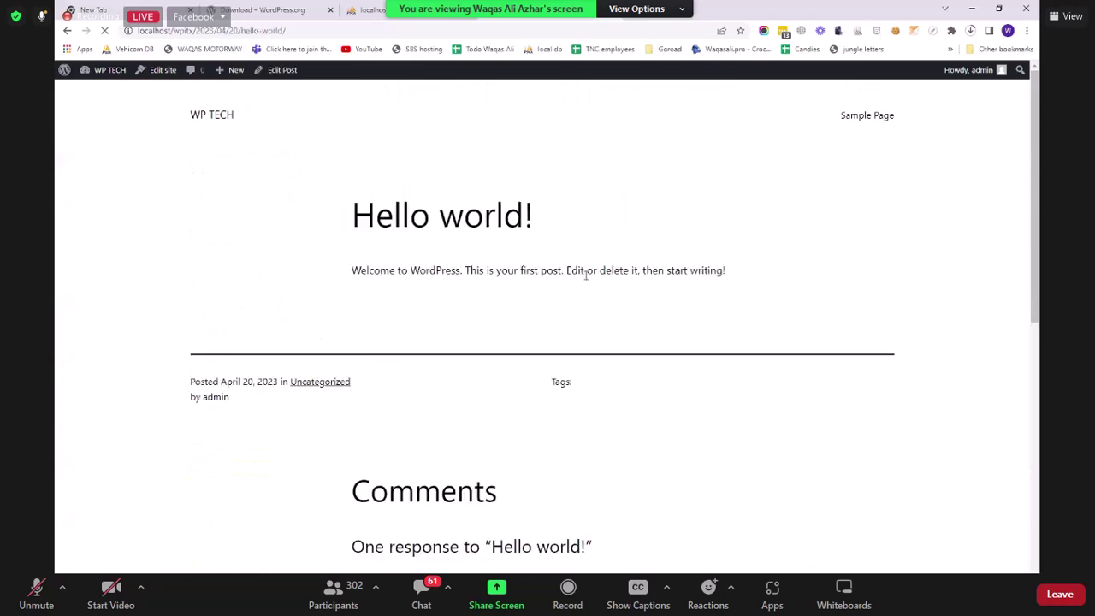
pyautogui.scroll(-3, 588, 279)
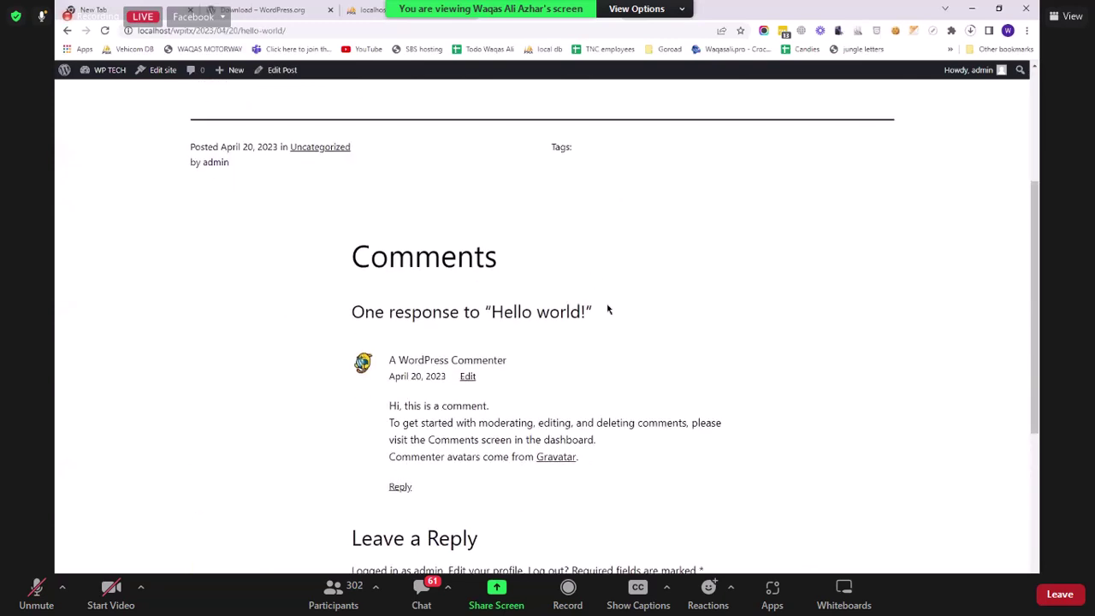
pyautogui.scroll(3, 634, 325)
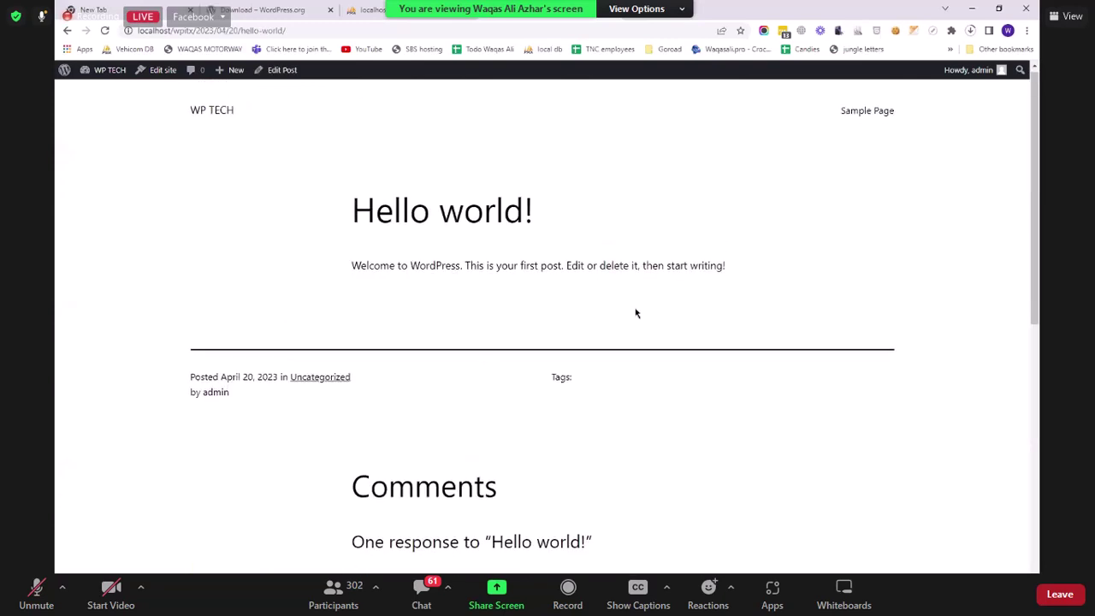
pyautogui.scroll(-8, 634, 317)
pyautogui.scroll(8, 633, 320)
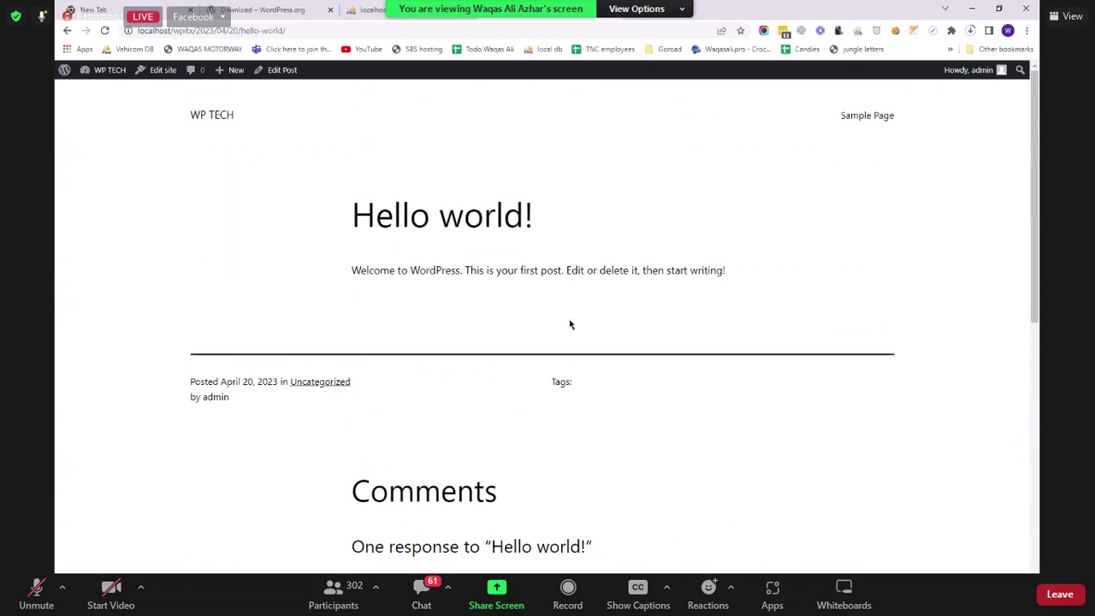
pyautogui.scroll(-4, 572, 320)
pyautogui.scroll(-2, 497, 468)
pyautogui.click(542, 376)
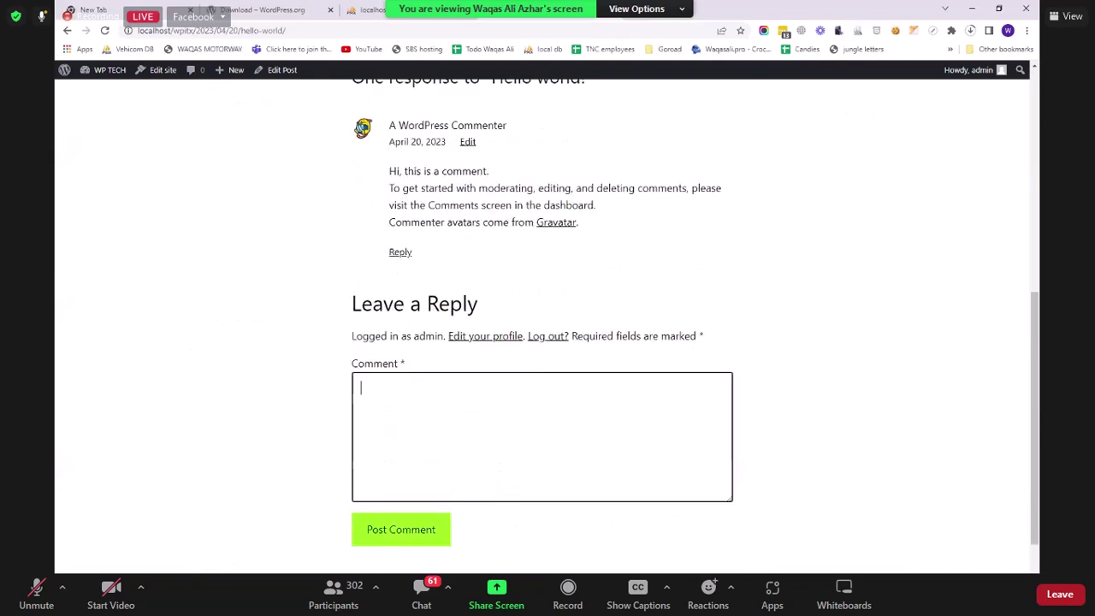
pyautogui.click(109, 72)
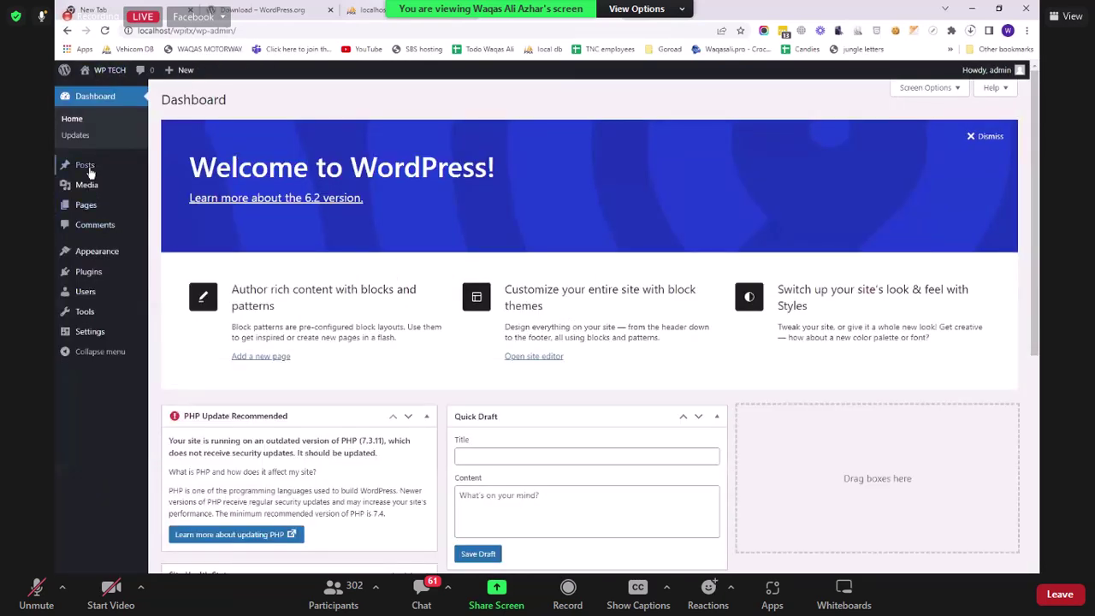
# Step: Start a new post titled 'New Post'
pyautogui.click(85, 166)
pyautogui.click(224, 104)
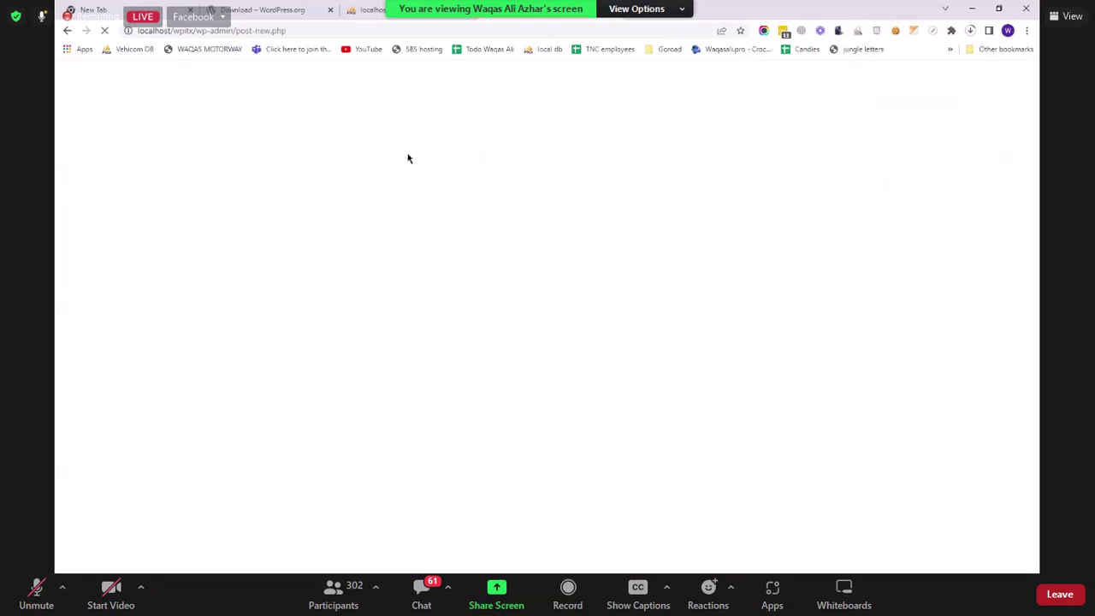
pyautogui.click(373, 160)
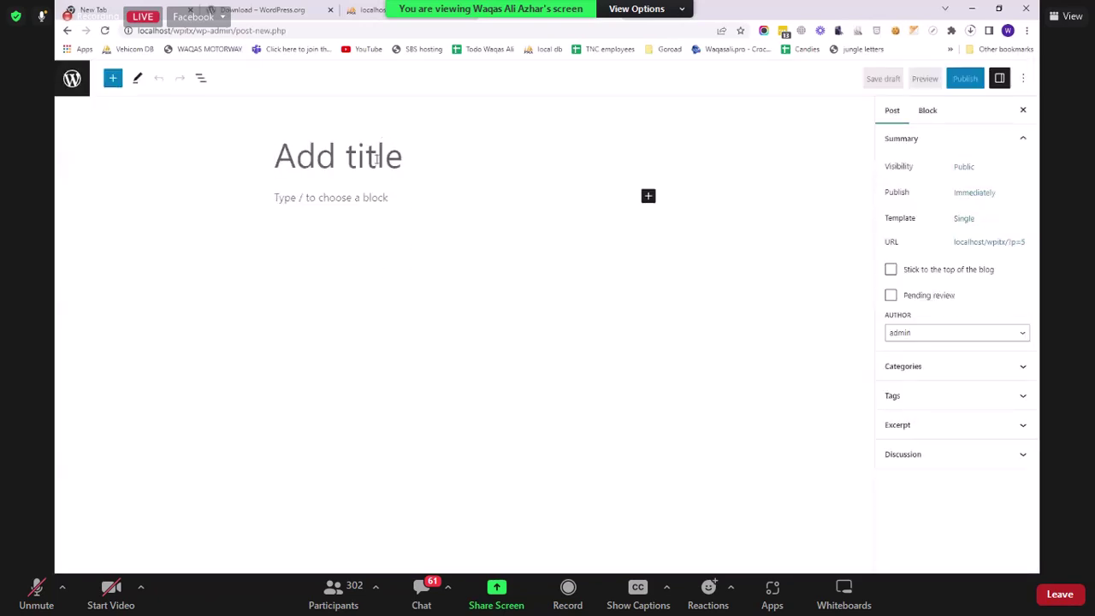
pyautogui.write('New {pos')
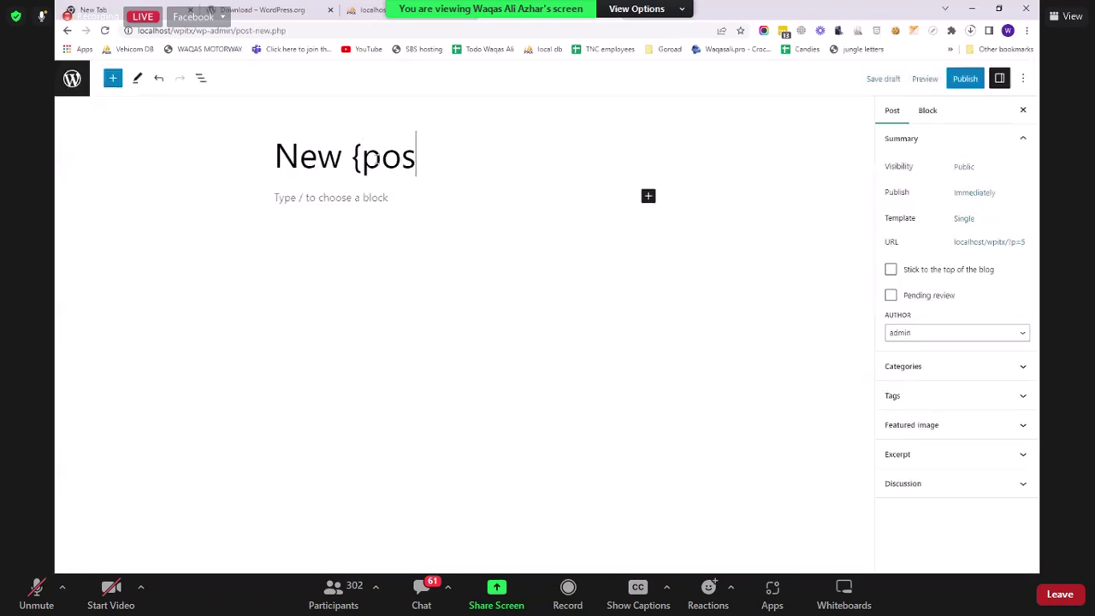
pyautogui.press('BackSpace')
pyautogui.press('BackSpace')
pyautogui.press('BackSpace')
pyautogui.press('BackSpace')
pyautogui.write('Post')
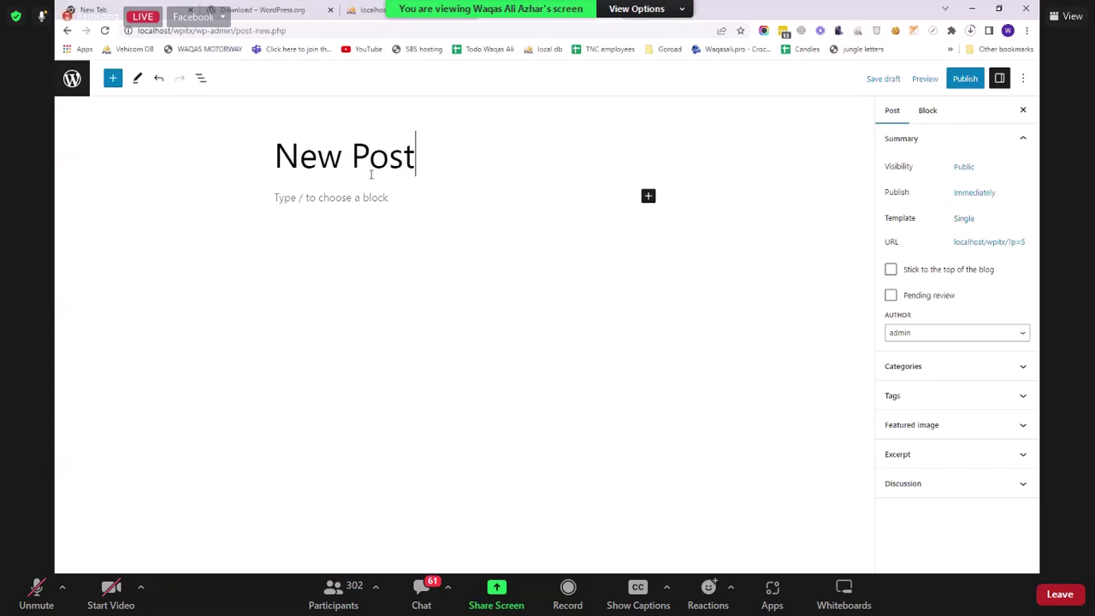
# Step: Write a paragraph about adding a blog post and changing the theme to make it look fancy
pyautogui.click(379, 200)
pyautogui.write('Ad')
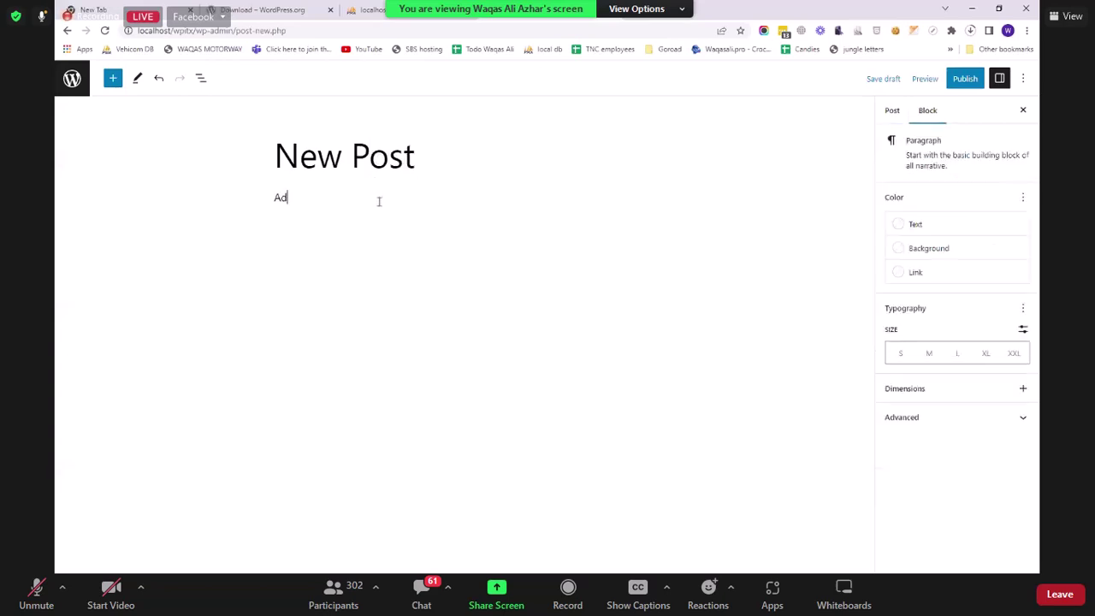
pyautogui.write('ding a new blog post int')
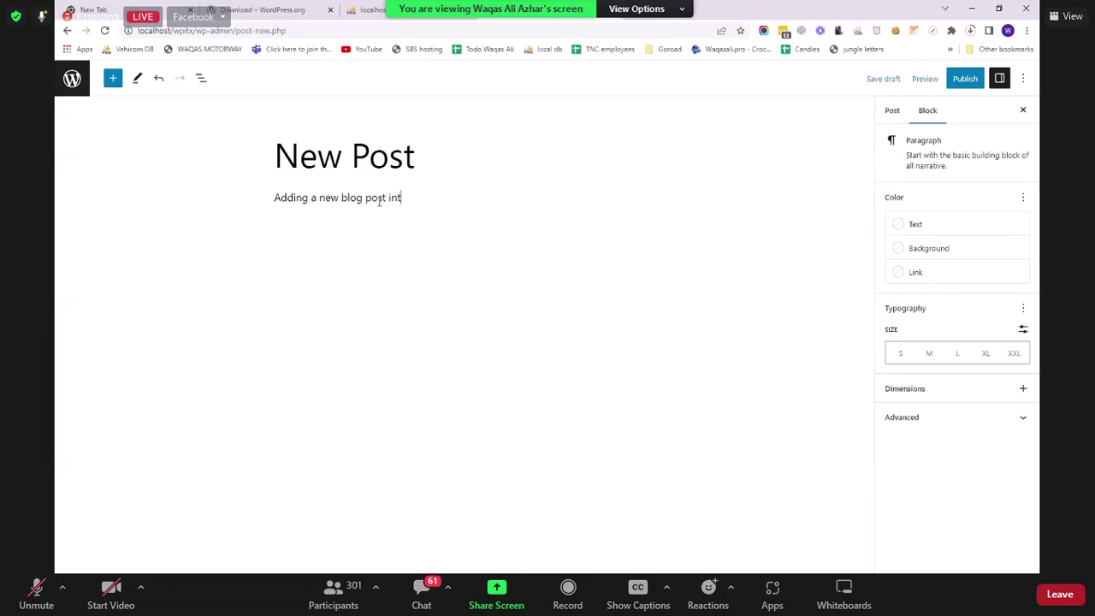
pyautogui.write('o WordPress to amke')
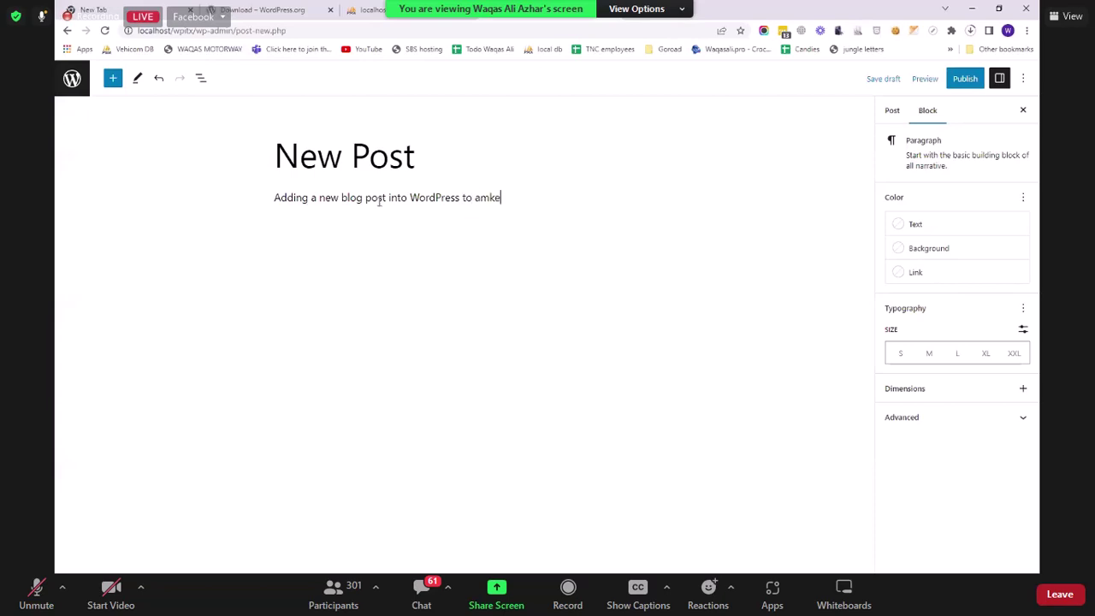
pyautogui.press('BackSpace')
pyautogui.press('BackSpace')
pyautogui.press('BackSpace')
pyautogui.press('BackSpace')
pyautogui.write('make it look facncy, we will be c')
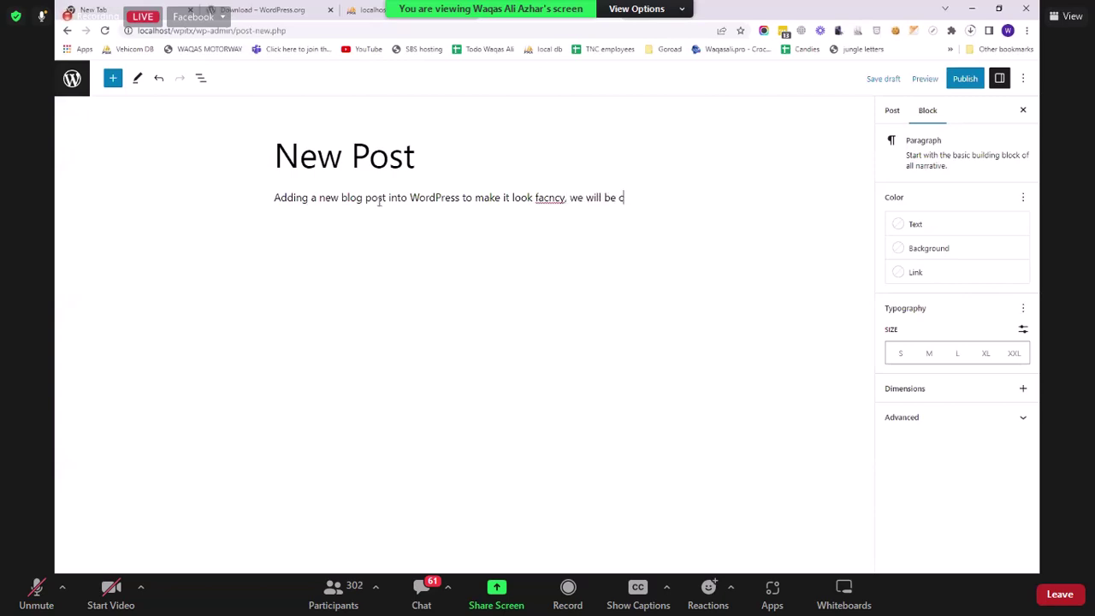
pyautogui.write('hanging the theme as well')
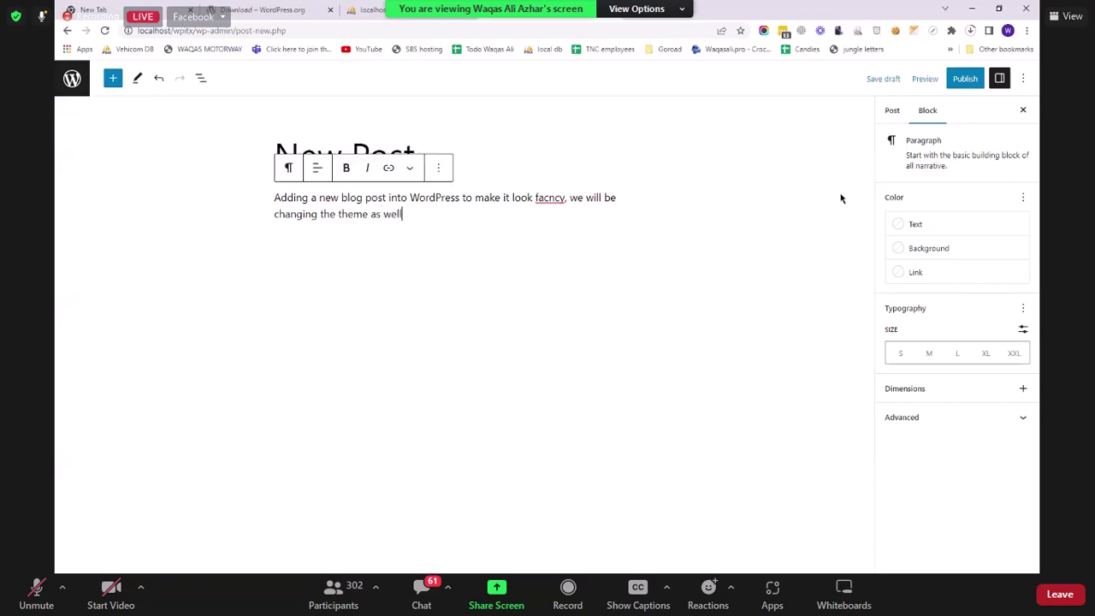
# Step: Publish the post and confirm publication
pyautogui.click(966, 82)
pyautogui.click(918, 79)
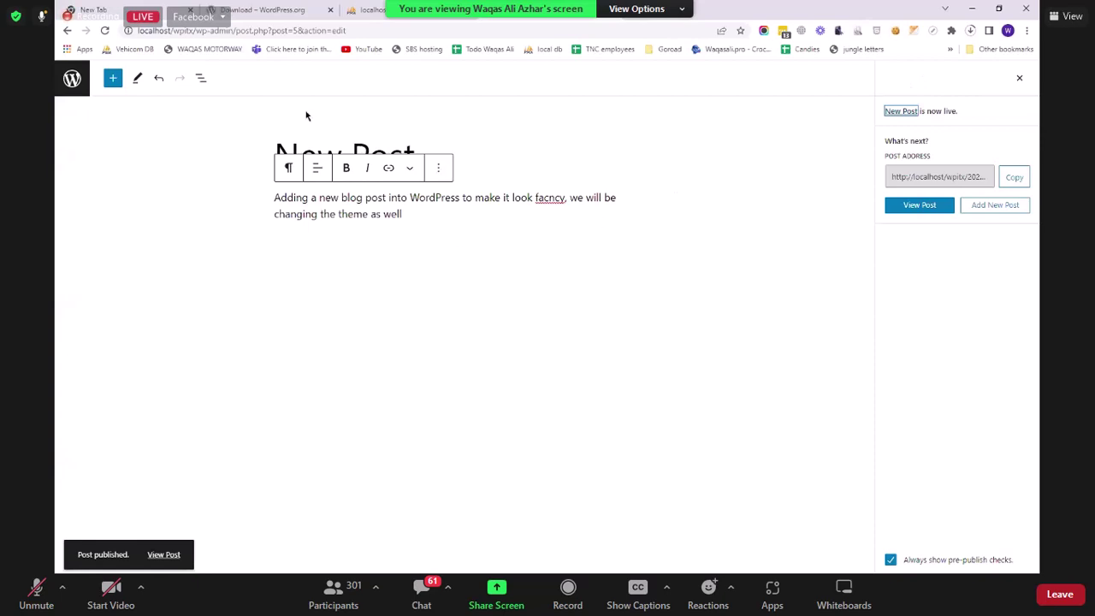
pyautogui.moveTo(194, 30); pyautogui.dragTo(136, 30)
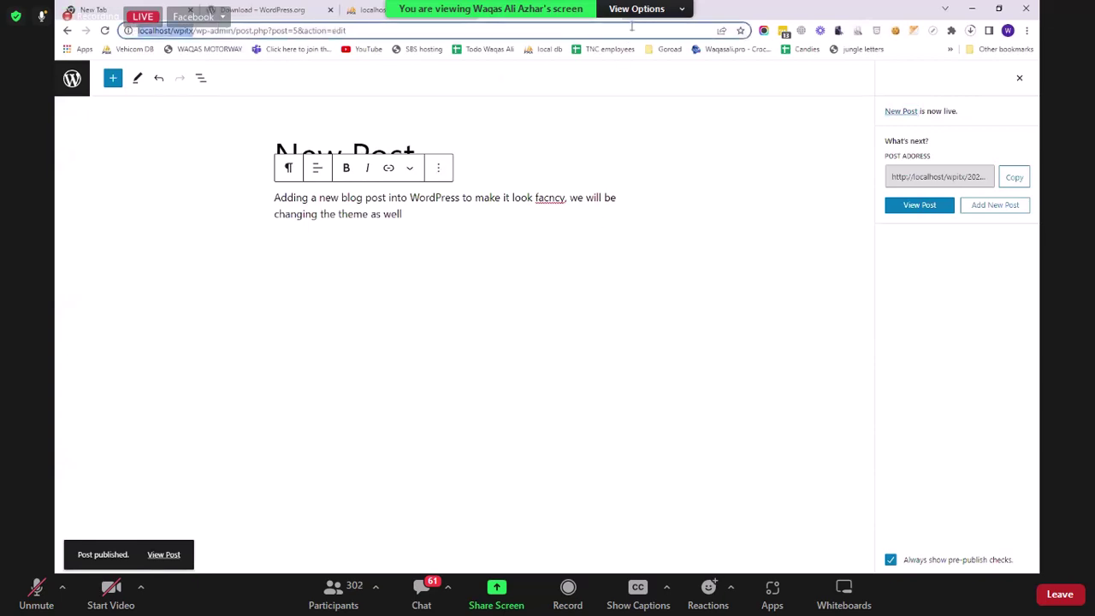
# Step: Load localhost/wpitx/wp-admin in a new browser tab
pyautogui.hotkey('ctrl', 't')
pyautogui.write('localhost/phpmyadmin')
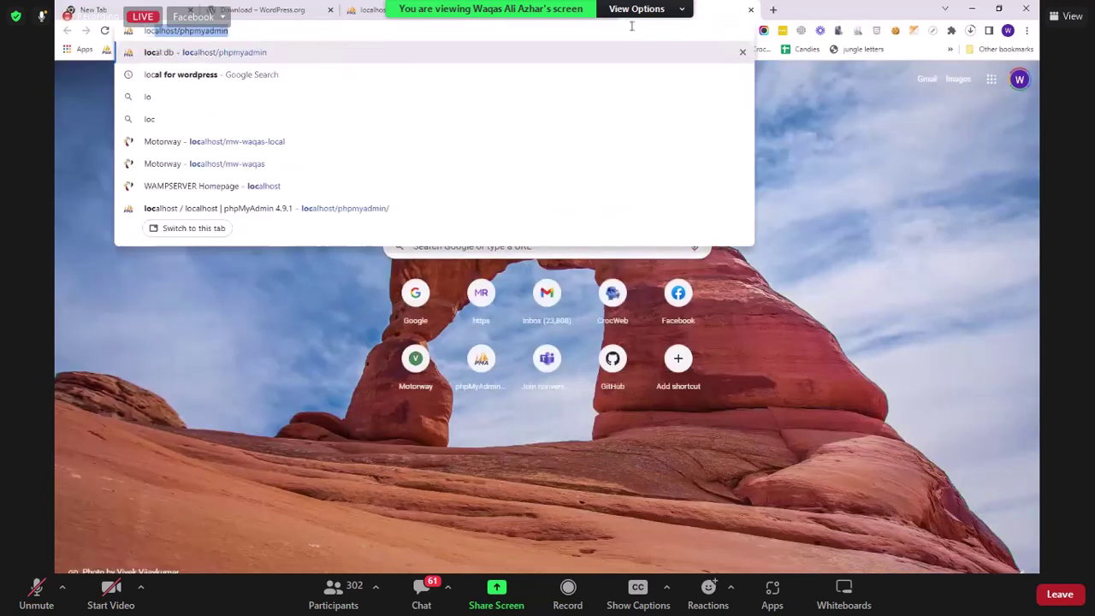
pyautogui.press('BackSpace')
pyautogui.press('BackSpace')
pyautogui.press('BackSpace')
pyautogui.press('BackSpace')
pyautogui.press('BackSpace')
pyautogui.press('BackSpace')
pyautogui.press('BackSpace')
pyautogui.press('BackSpace')
pyautogui.press('BackSpace')
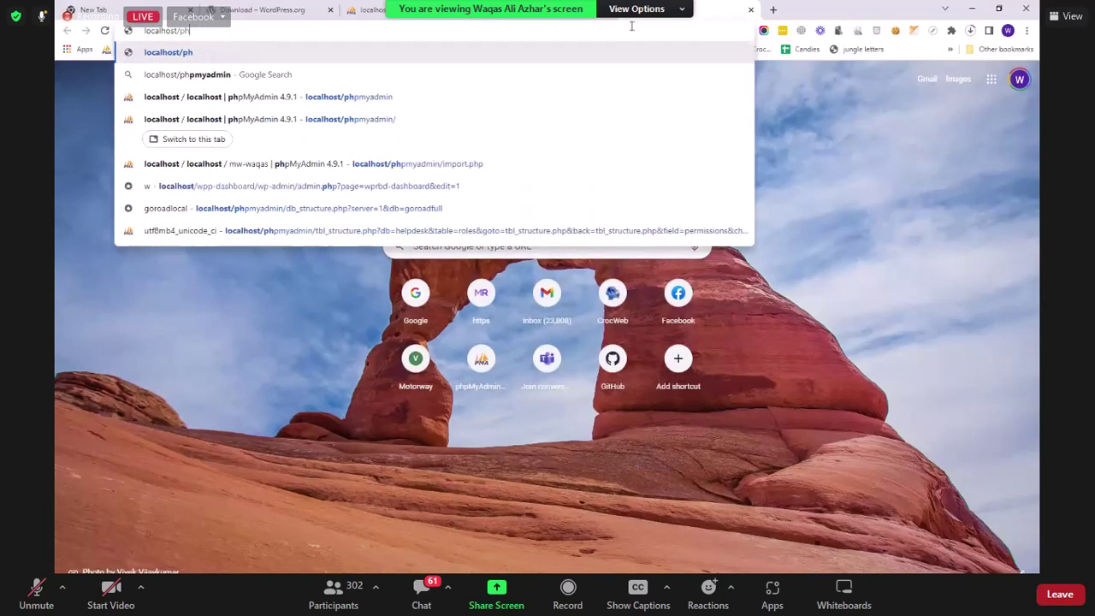
pyautogui.write('wpitx/wp-admin/')
pyautogui.press('Return')
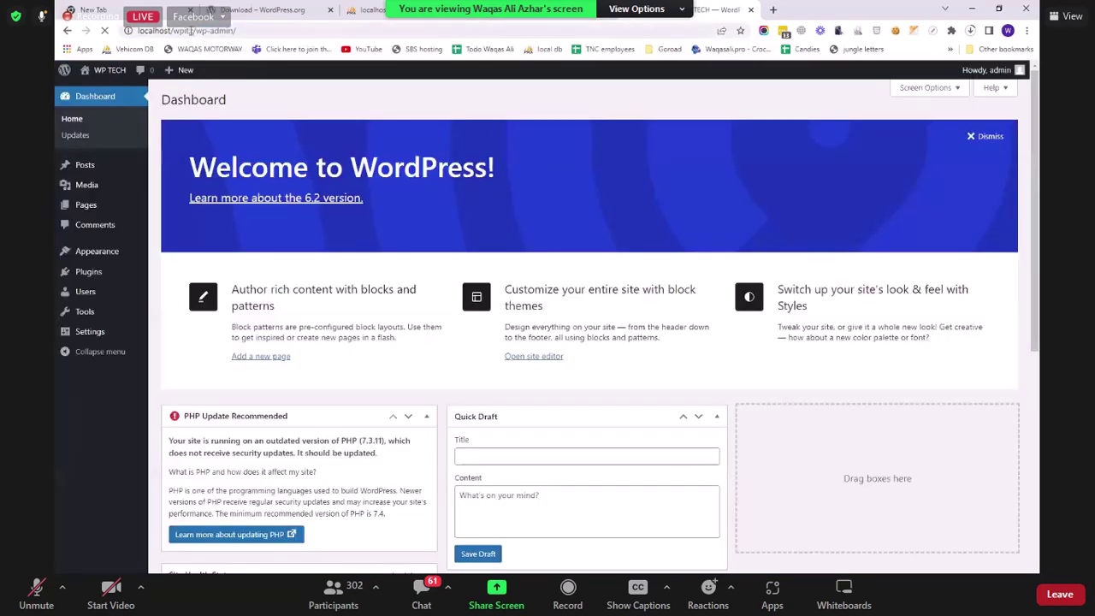
# Step: Trim the address to localhost/wpitx, check the front page lists New Post, then return to the editor
pyautogui.moveTo(193, 31); pyautogui.dragTo(532, 23)
pyautogui.press('BackSpace')
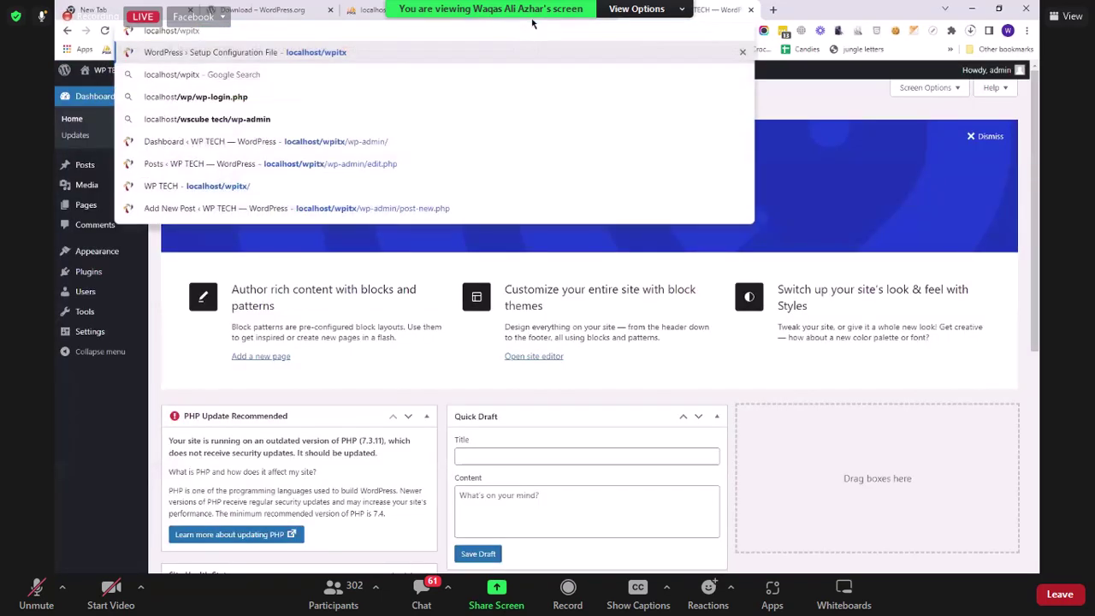
pyautogui.press('Return')
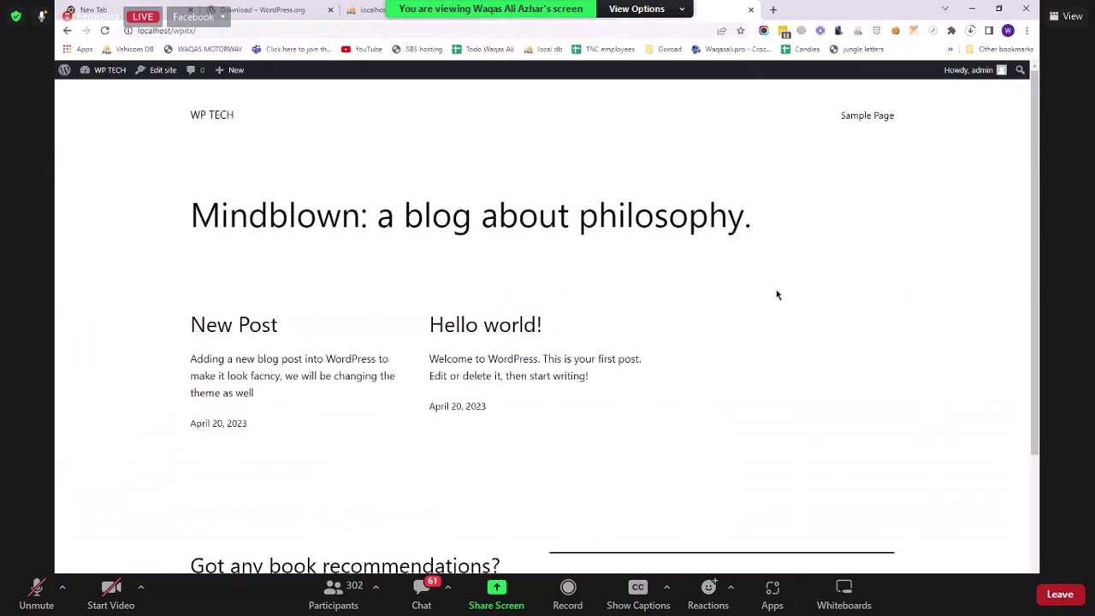
pyautogui.scroll(-2, 412, 321)
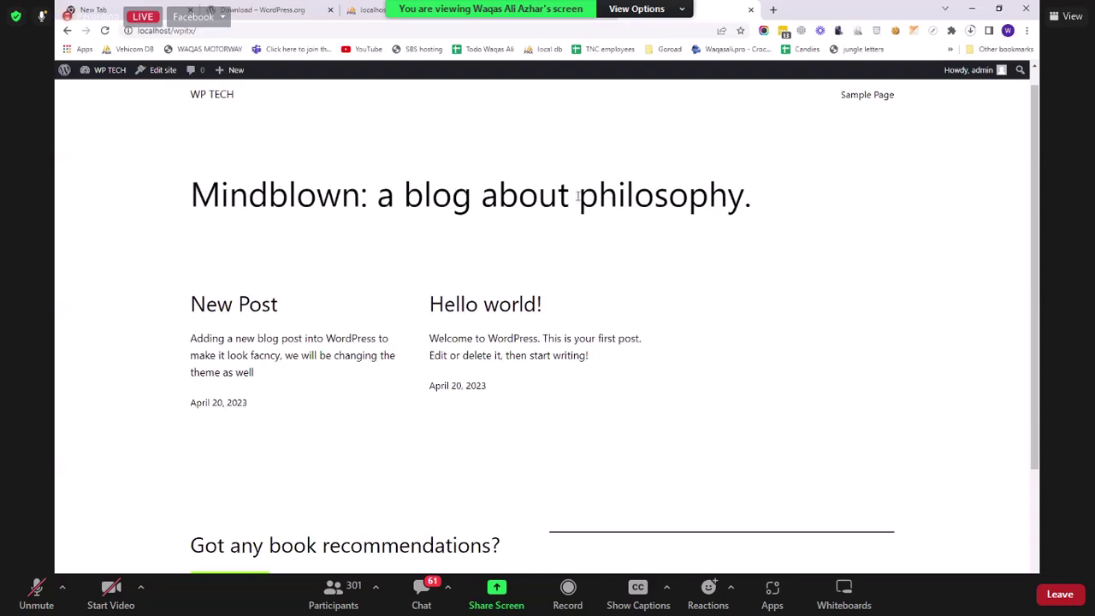
pyautogui.scroll(1, 257, 133)
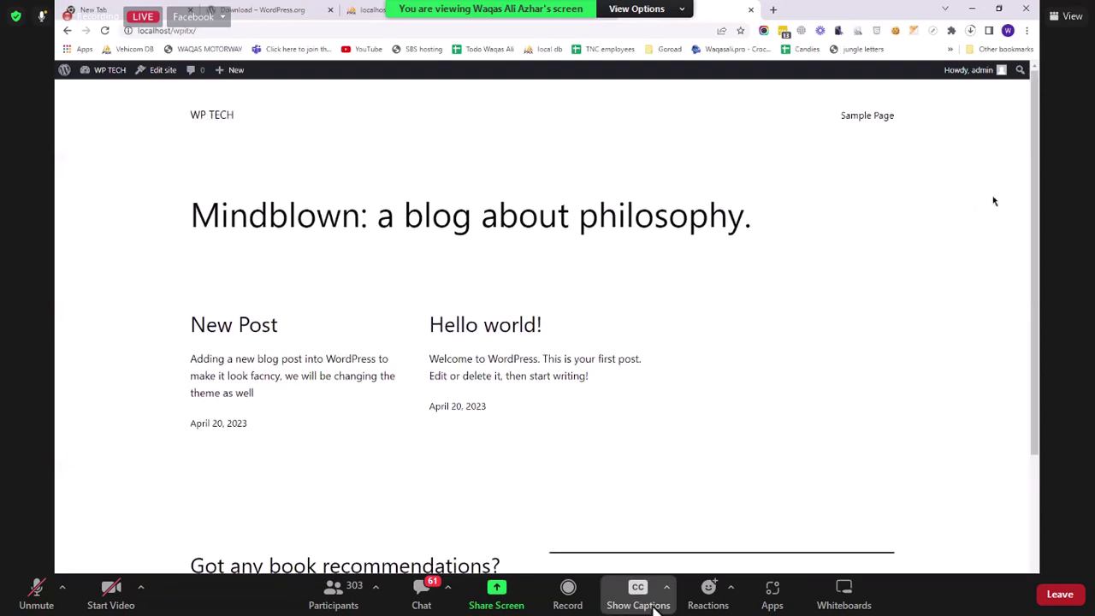
pyautogui.click(879, 117)
pyautogui.click(554, 10)
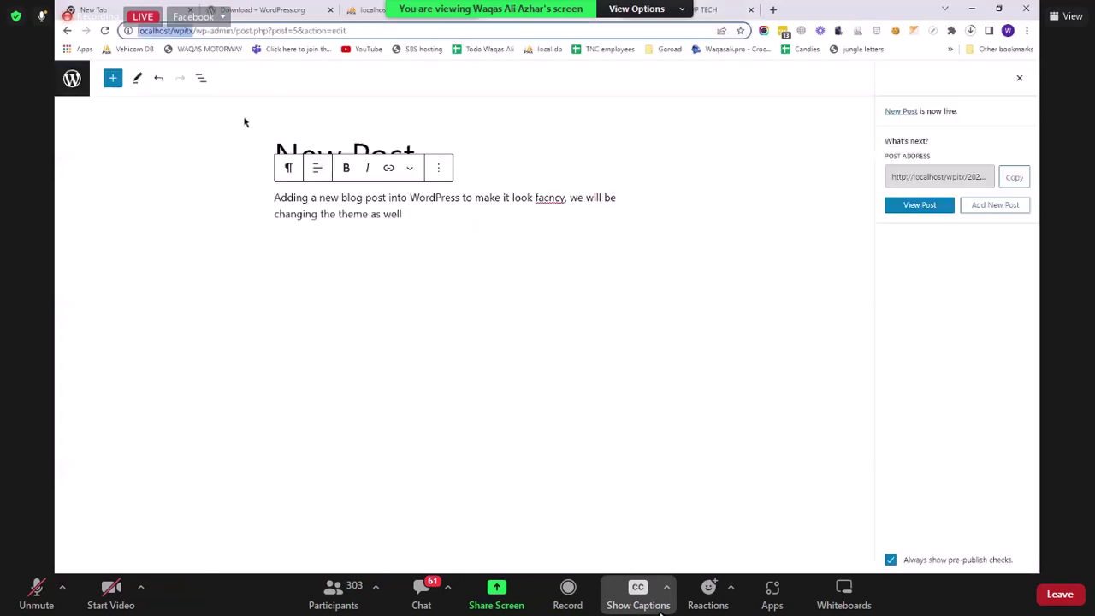
# Step: Create a new page titled 'About Us'
pyautogui.click(72, 79)
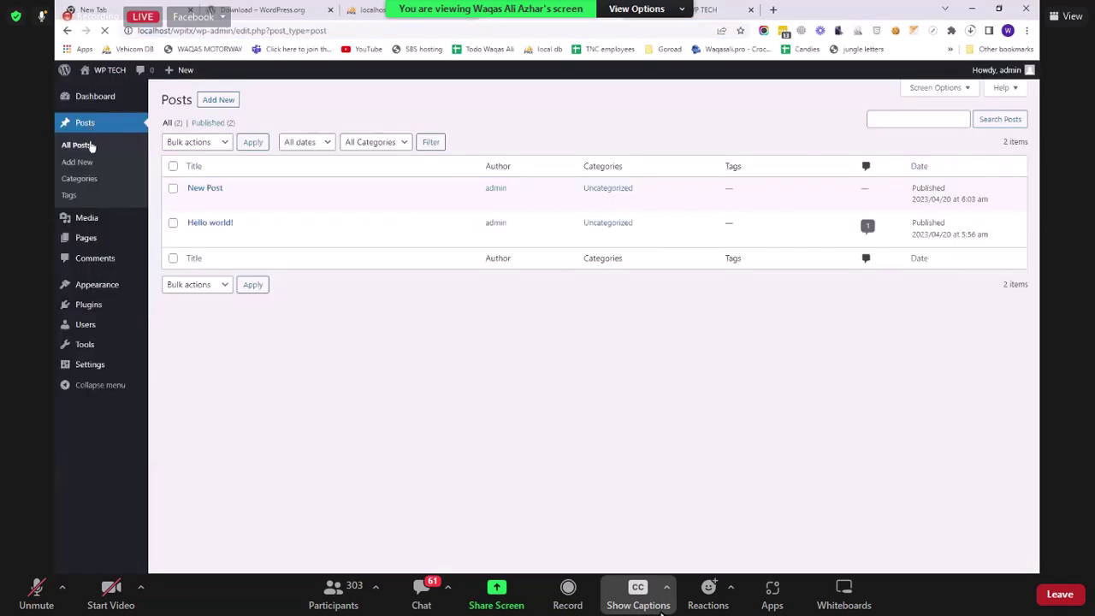
pyautogui.click(105, 240)
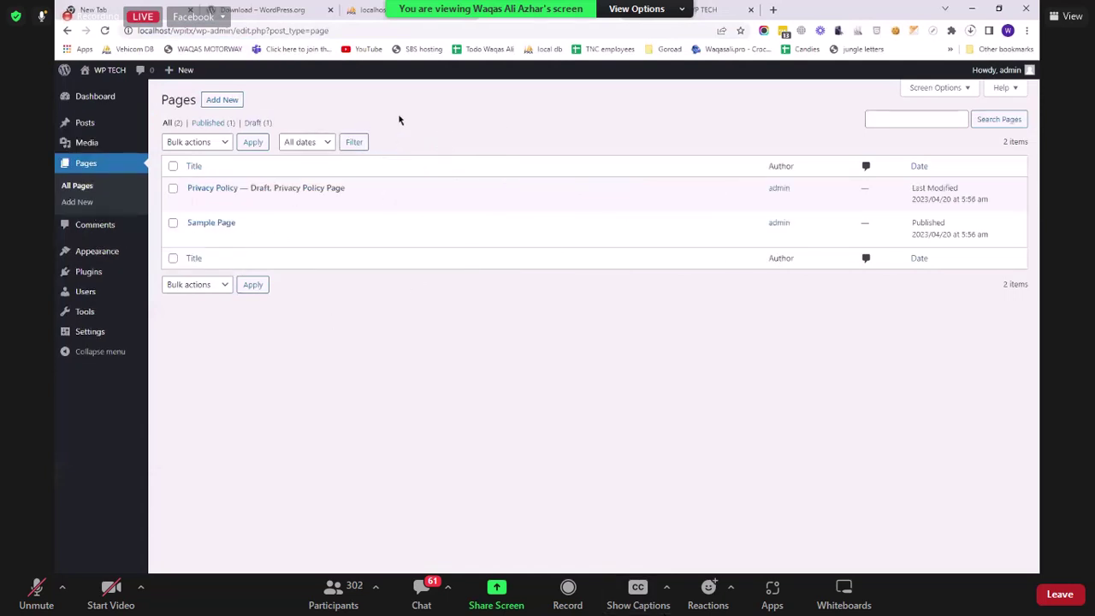
pyautogui.click(221, 99)
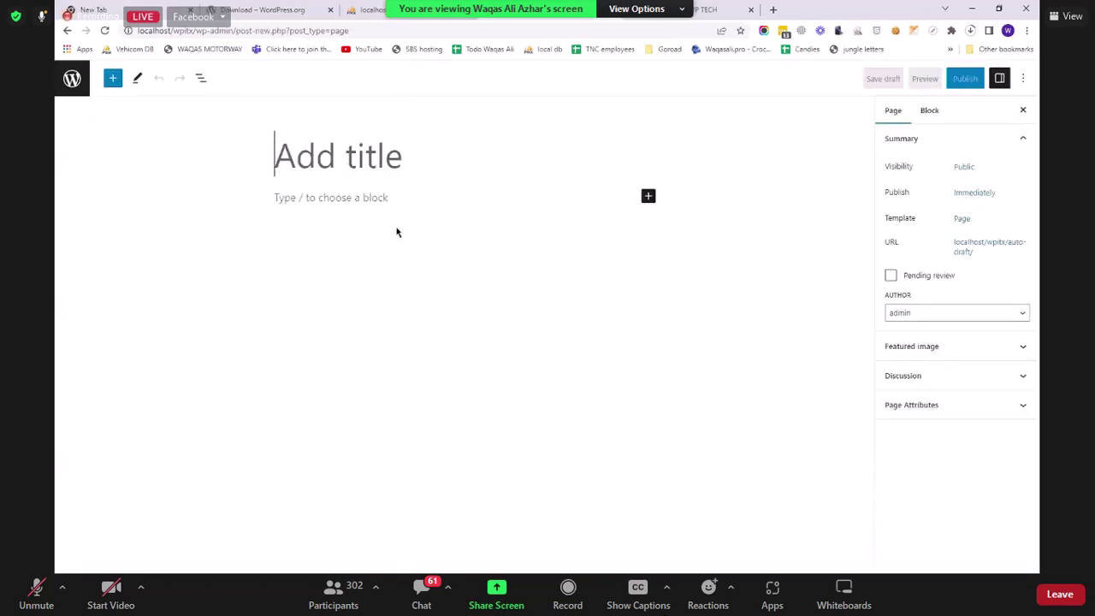
pyautogui.write('About Us')
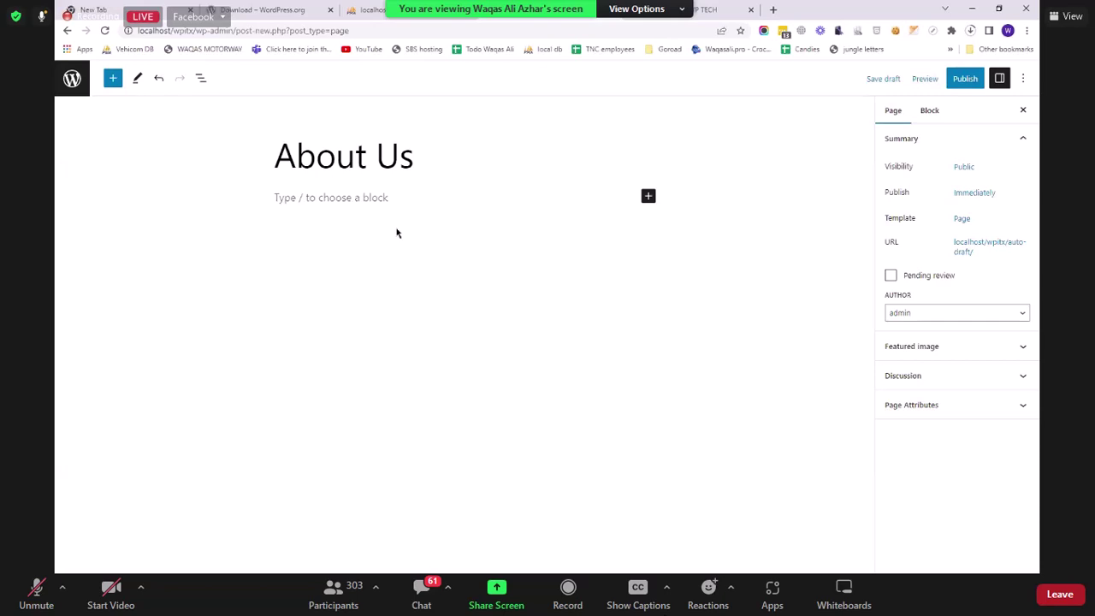
# Step: Add a paragraph about a tech community learning to build better WordPress websites, then publish
pyautogui.click(390, 198)
pyautogui.write('=')
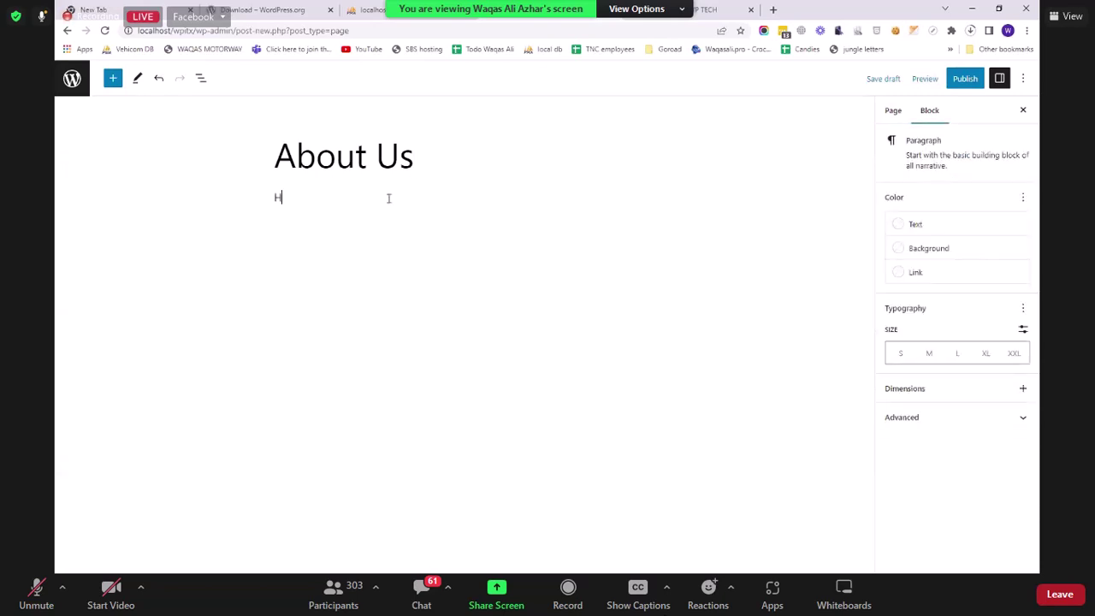
pyautogui.press('BackSpace')
pyautogui.write('We are a tech community who is ogin')
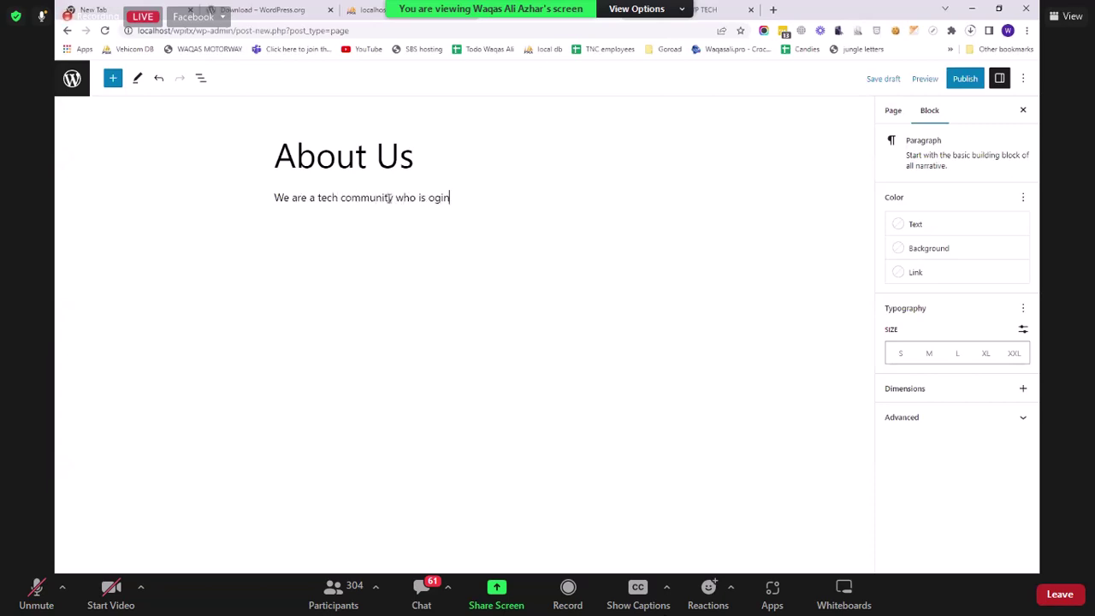
pyautogui.write('ogin')
pyautogui.press('BackSpace')
pyautogui.press('BackSpace')
pyautogui.press('BackSpace')
pyautogui.press('BackSpace')
pyautogui.write('going tyo learn, how to make bett')
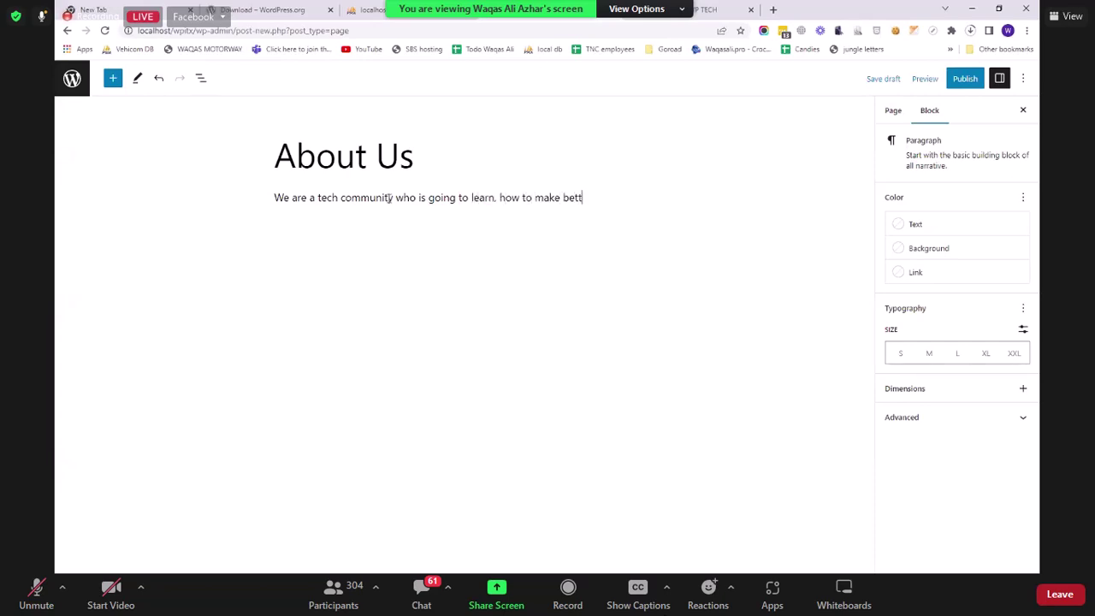
pyautogui.write('er websites with WordP')
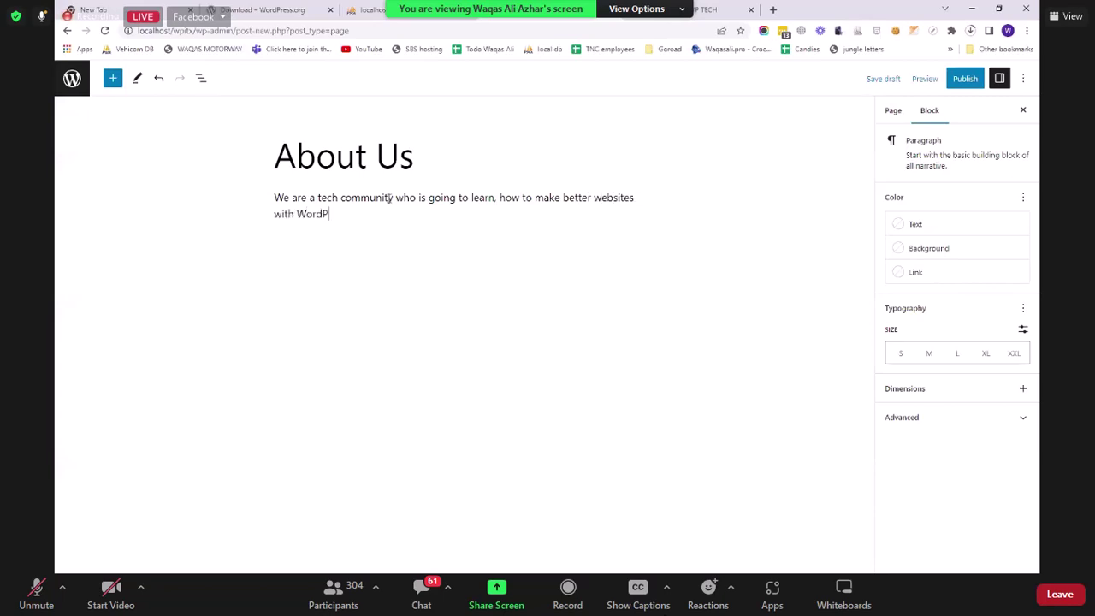
pyautogui.write('ress and')
pyautogui.press('BackSpace')
pyautogui.press('BackSpace')
pyautogui.press('BackSpace')
pyautogui.write('si')
pyautogui.press('BackSpace')
pyautogui.press('BackSpace')
pyautogui.write('ith WordPress using some free themes and ')
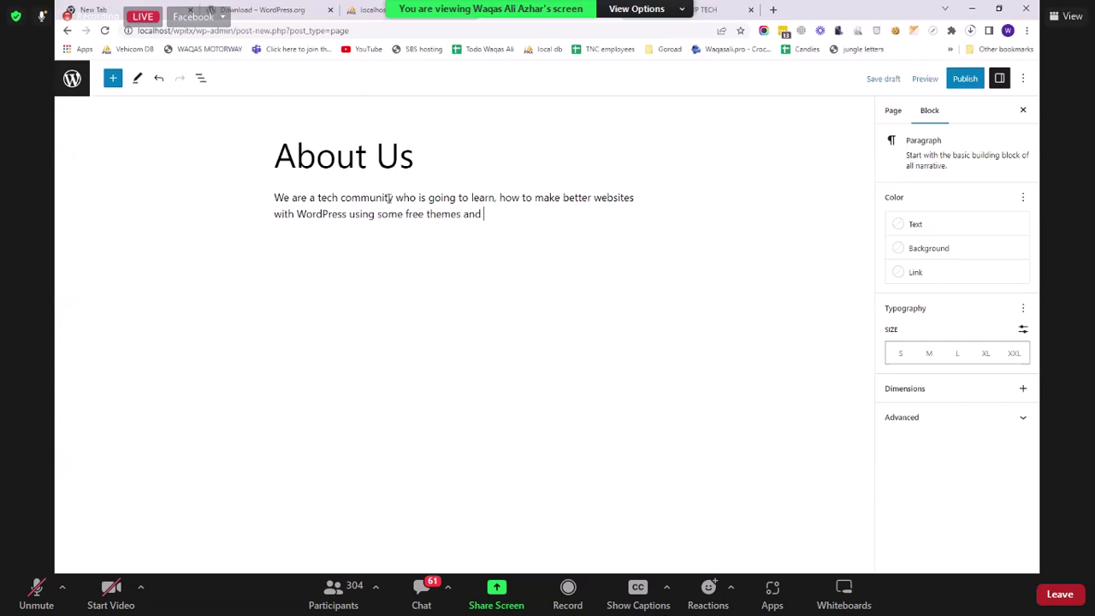
pyautogui.write('do some code to be a better pr')
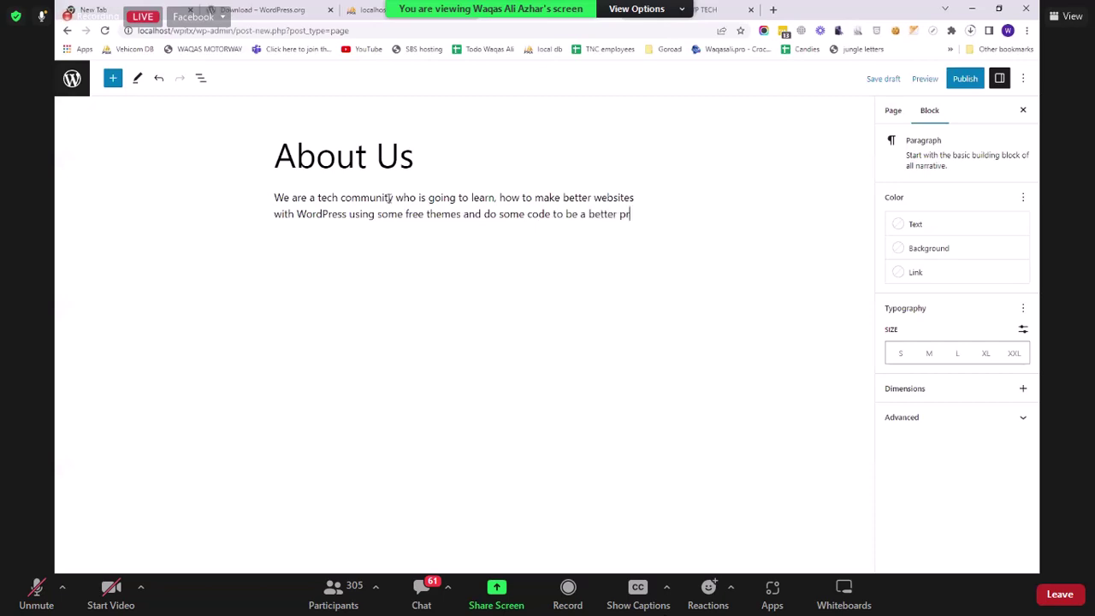
pyautogui.write('ogrammer.')
pyautogui.click(964, 79)
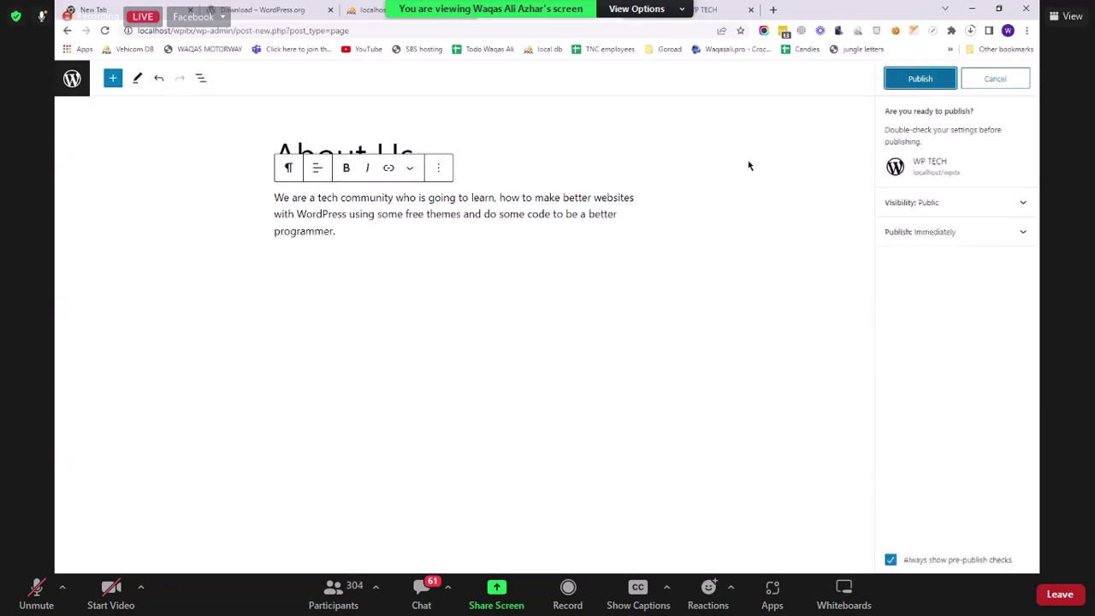
pyautogui.click(918, 82)
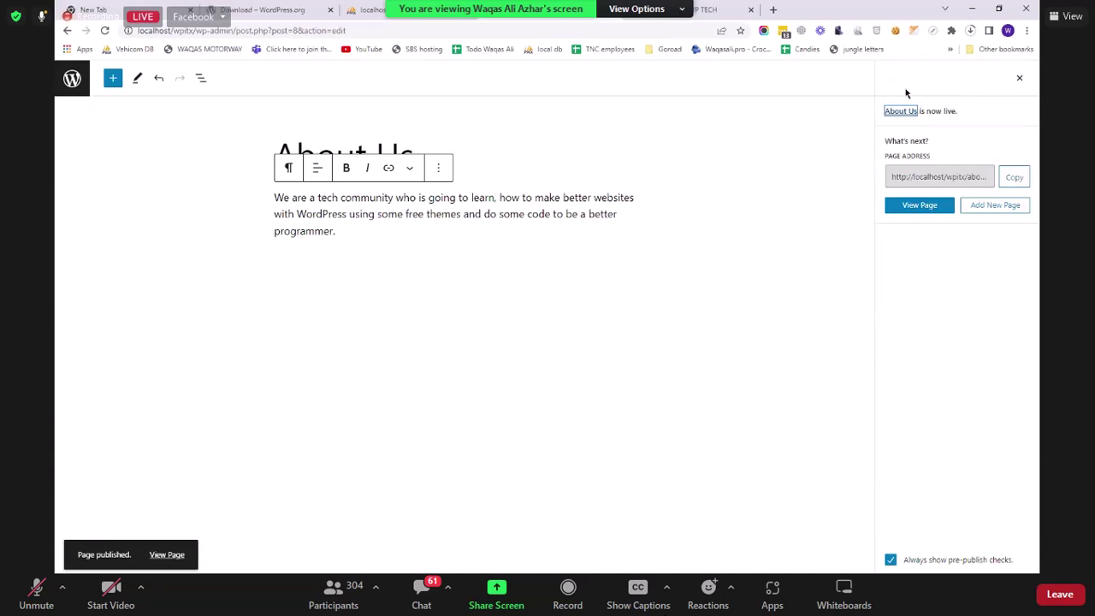
# Step: View the published About Us page on the live site, then return home
pyautogui.click(936, 204)
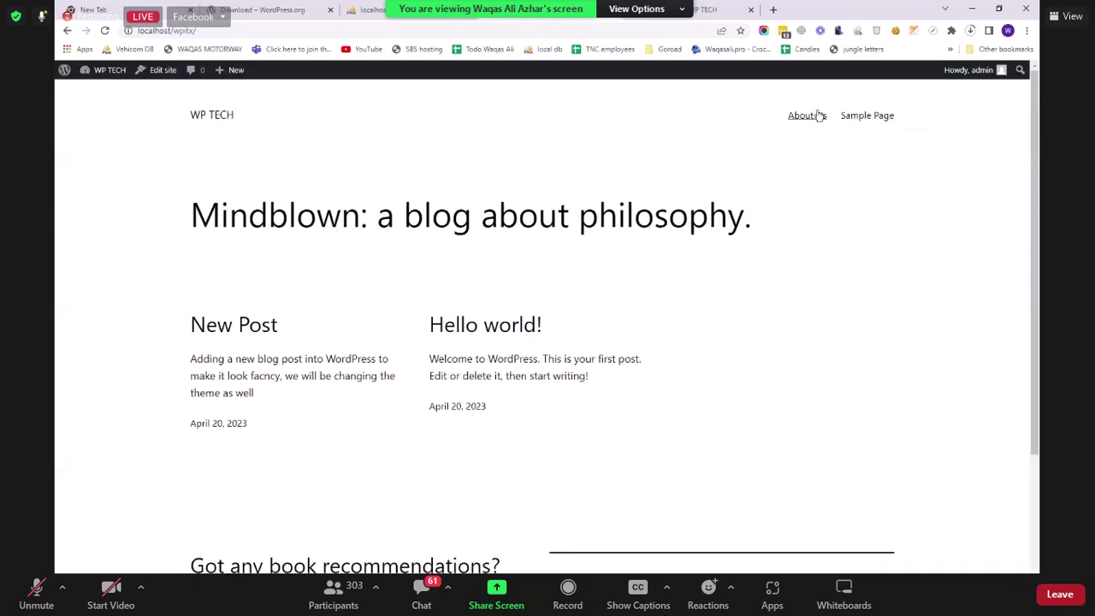
pyautogui.click(808, 115)
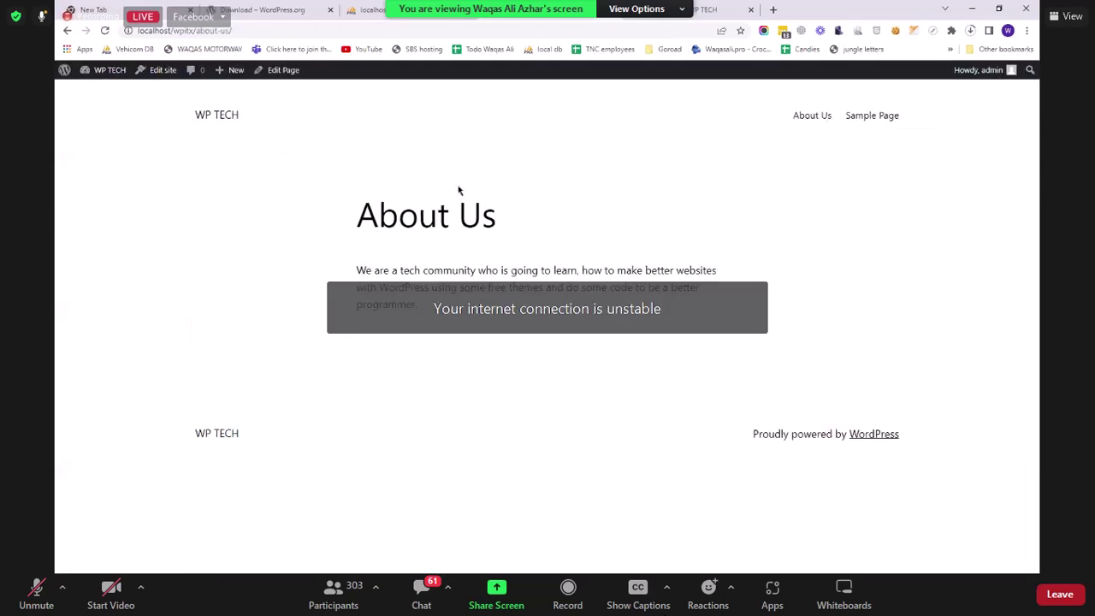
pyautogui.click(217, 114)
# Step: Follow the home page's Get In Touch link, then go to the admin Dashboard
pyautogui.scroll(-3, 197, 404)
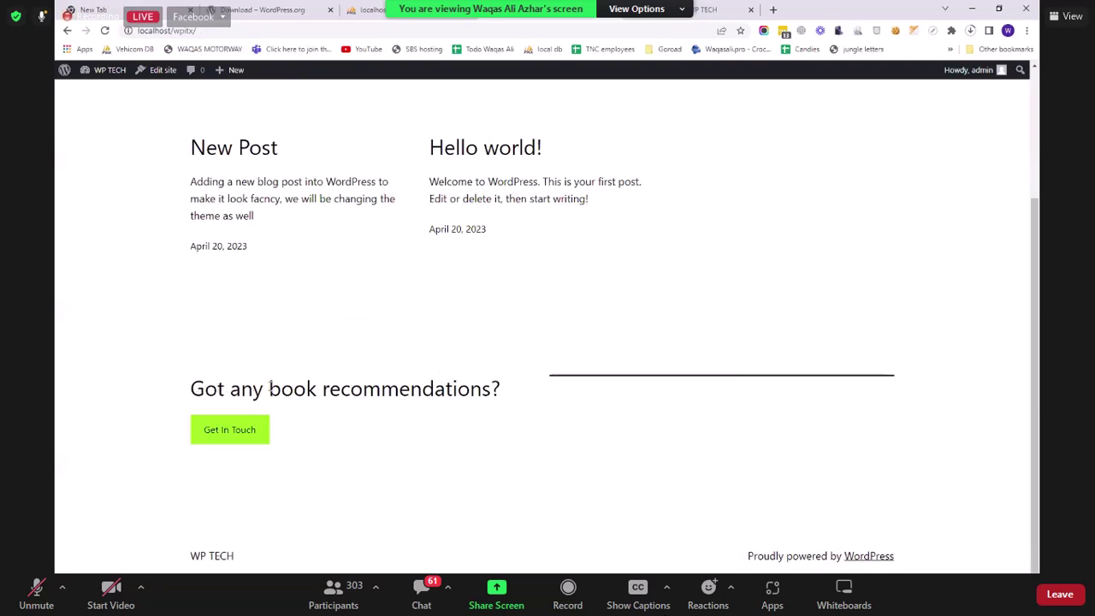
pyautogui.click(233, 433)
pyautogui.scroll(1, 636, 410)
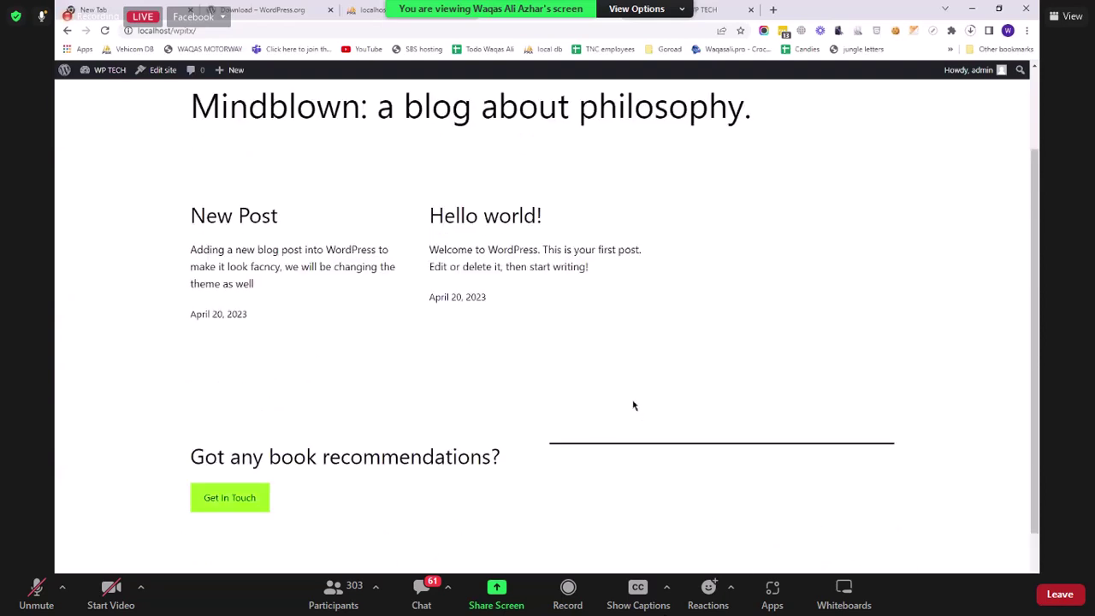
pyautogui.scroll(2, 633, 406)
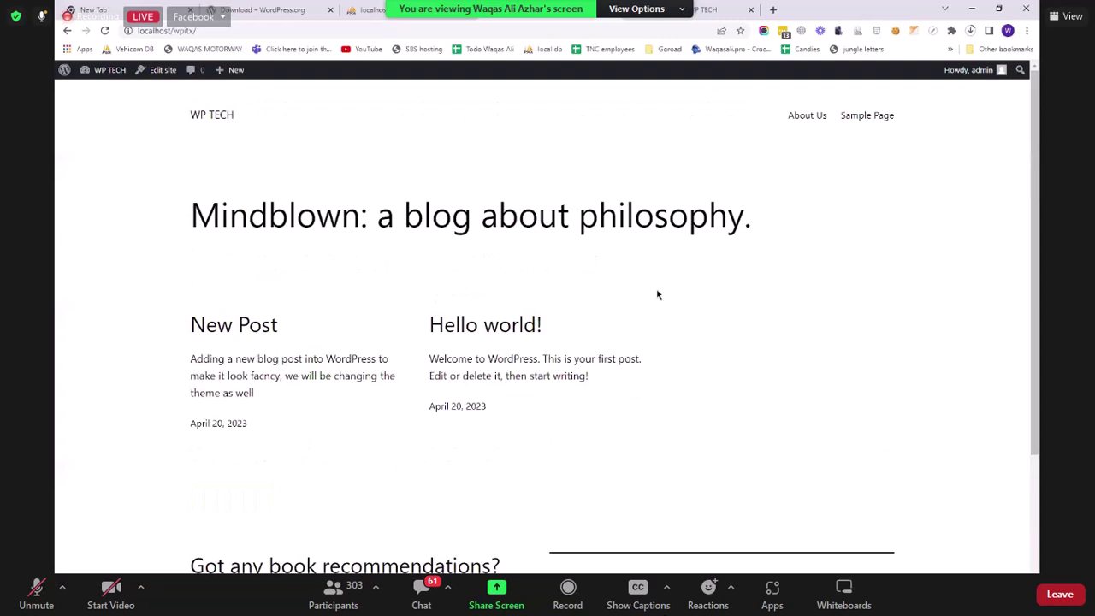
pyautogui.click(116, 91)
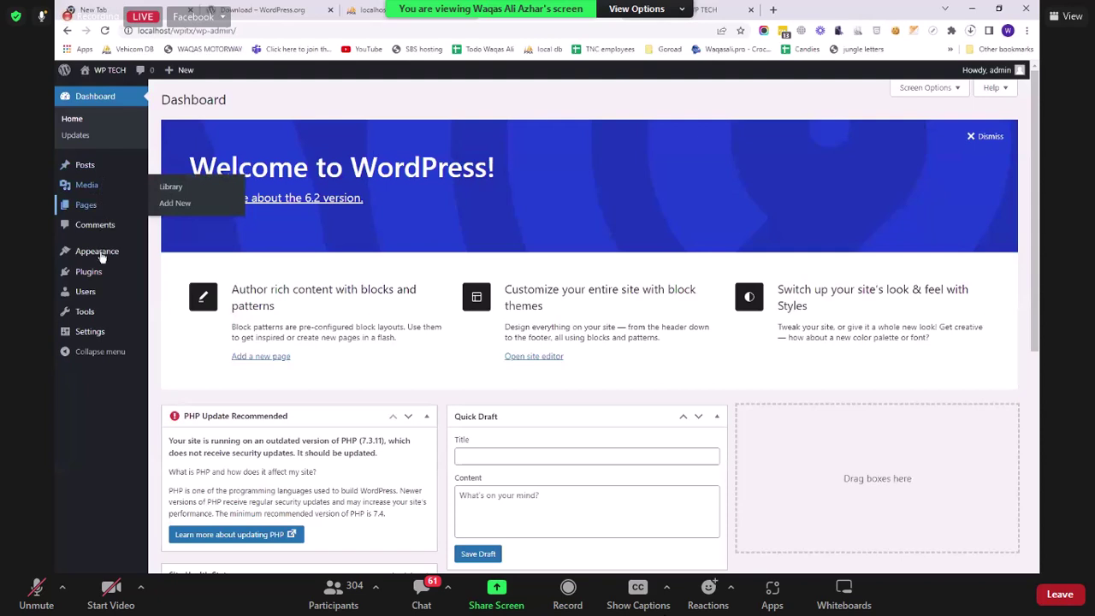
# Step: Browse the redesigned front page and the New Post page
pyautogui.moveTo(101, 257)
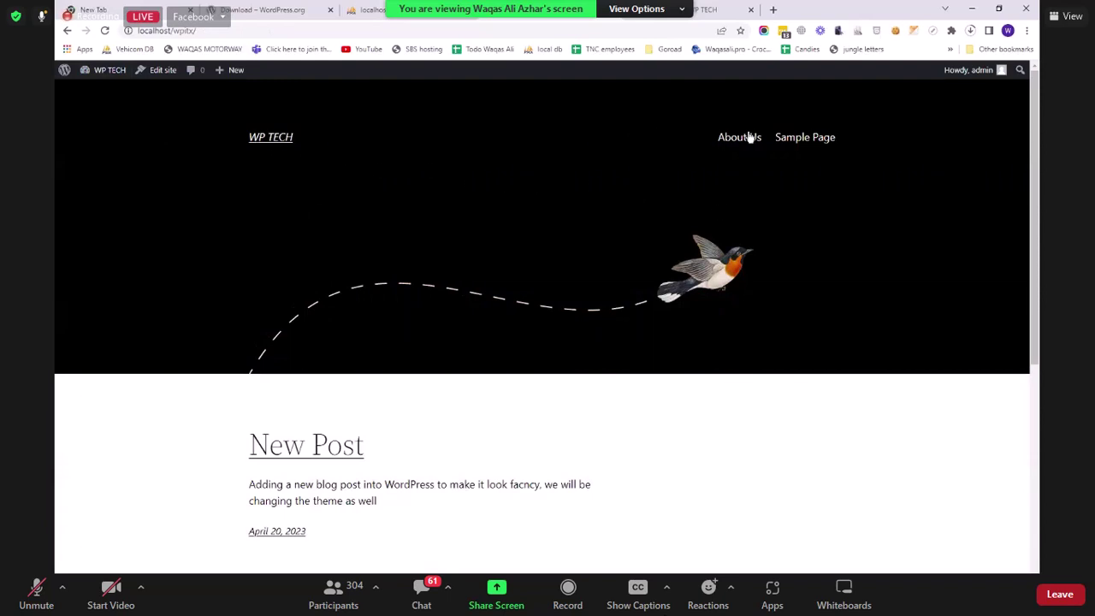
pyautogui.scroll(-3, 308, 257)
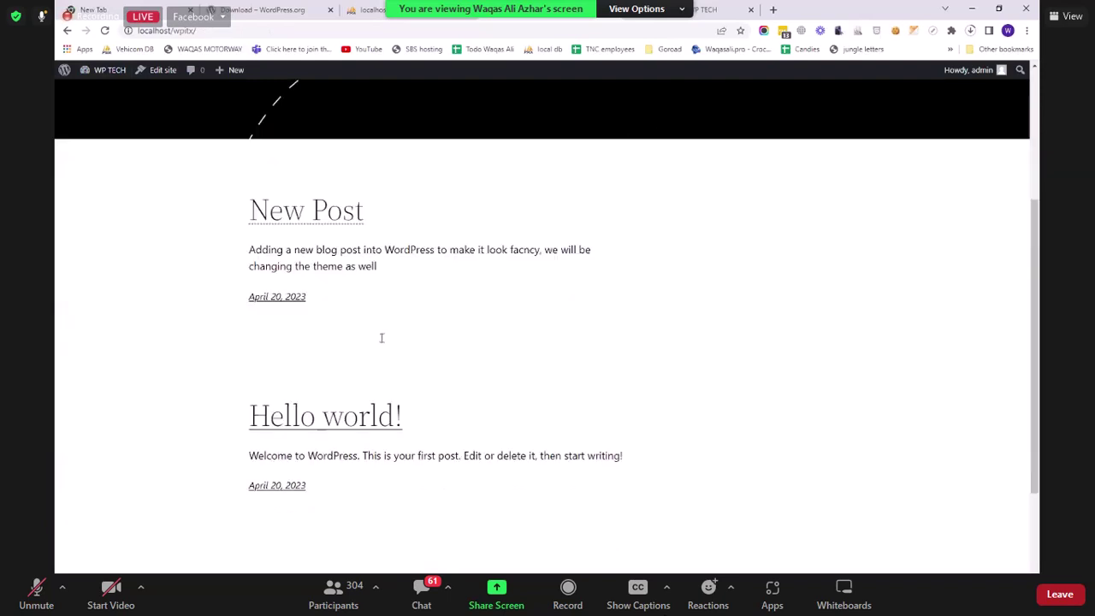
pyautogui.scroll(-2, 567, 405)
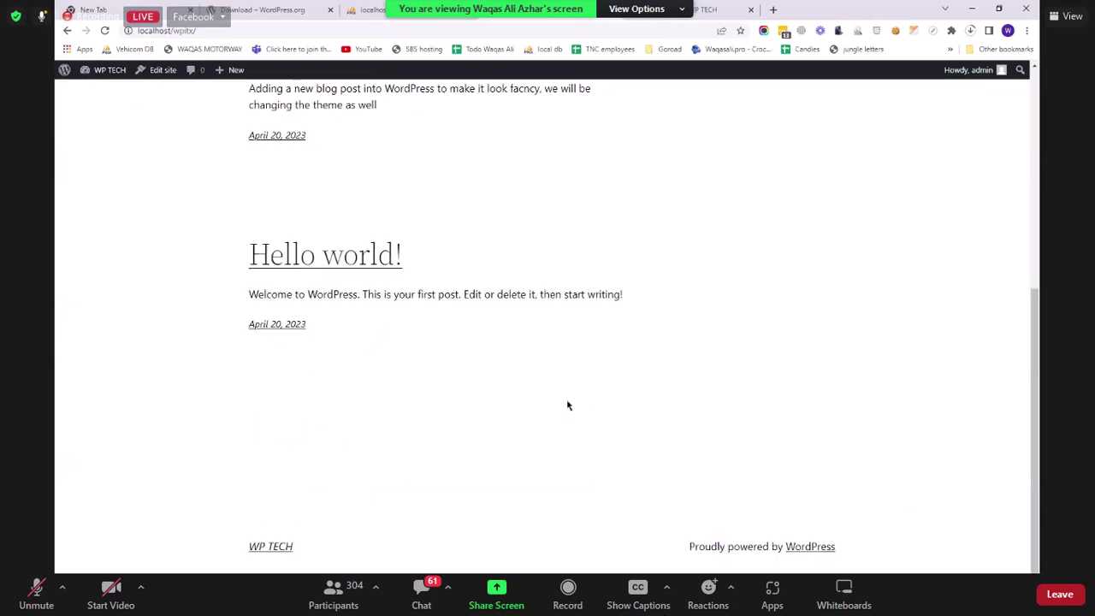
pyautogui.scroll(5, 726, 310)
pyautogui.scroll(-2, 684, 344)
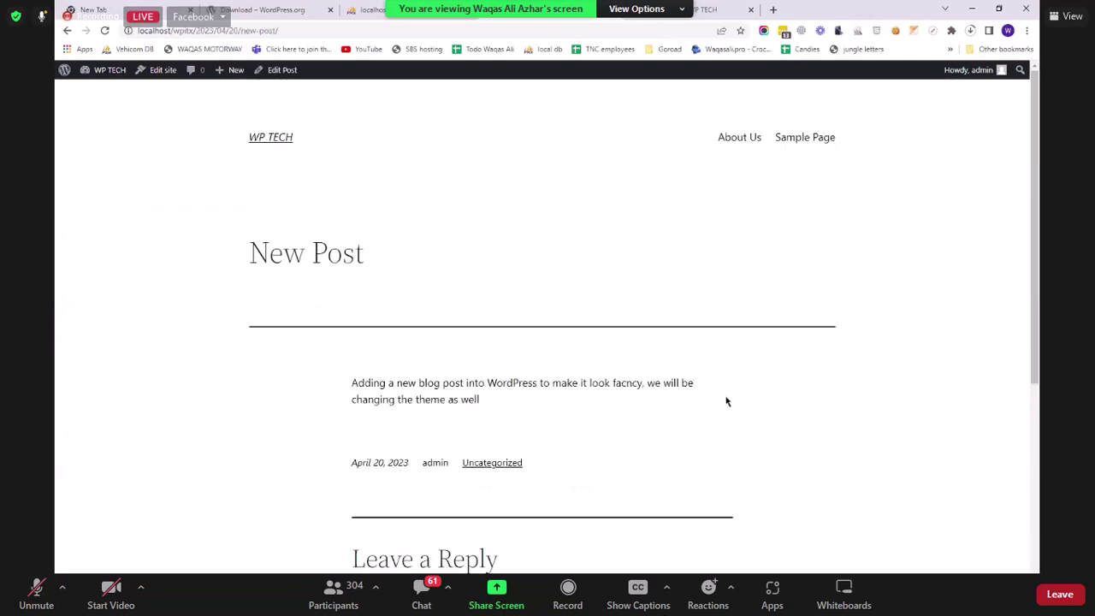
pyautogui.scroll(-3, 729, 405)
pyautogui.scroll(2, 601, 297)
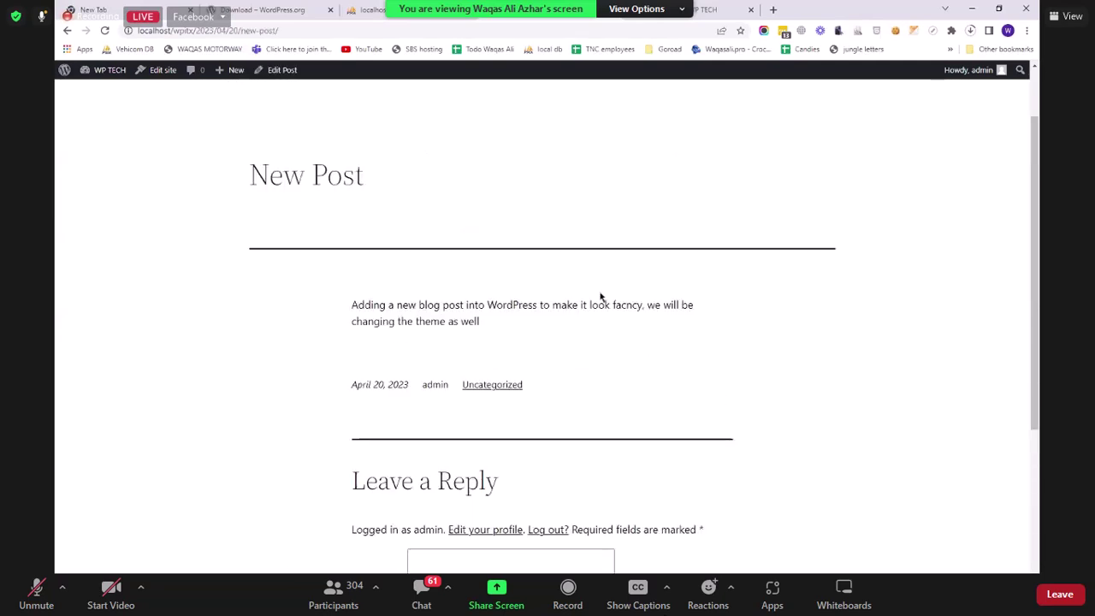
# Step: Go back home, view the About Us page, then return to the Dashboard
pyautogui.click(69, 31)
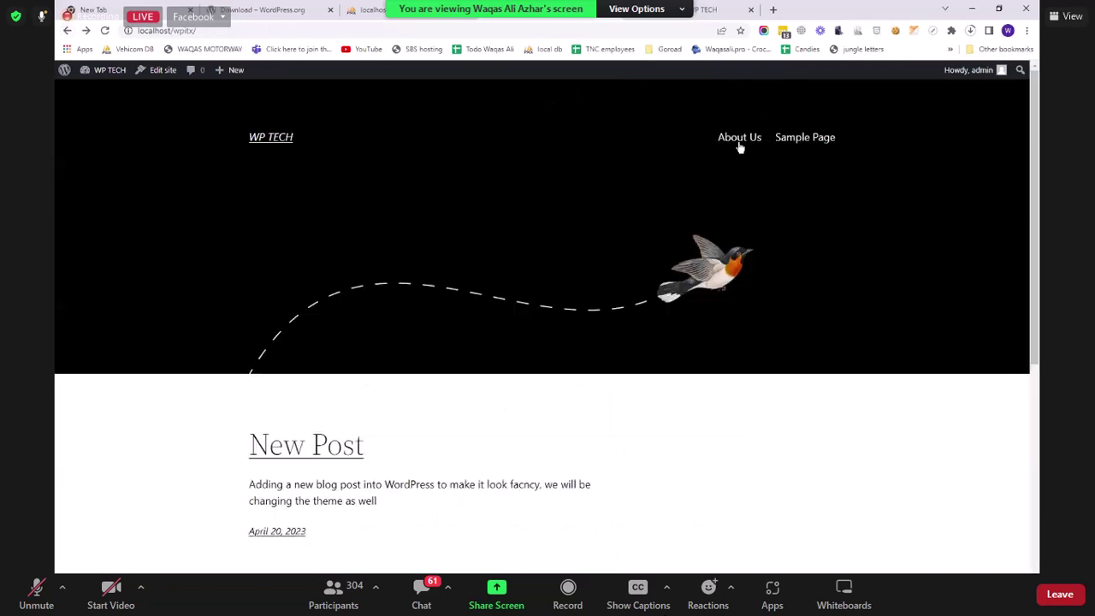
pyautogui.click(739, 144)
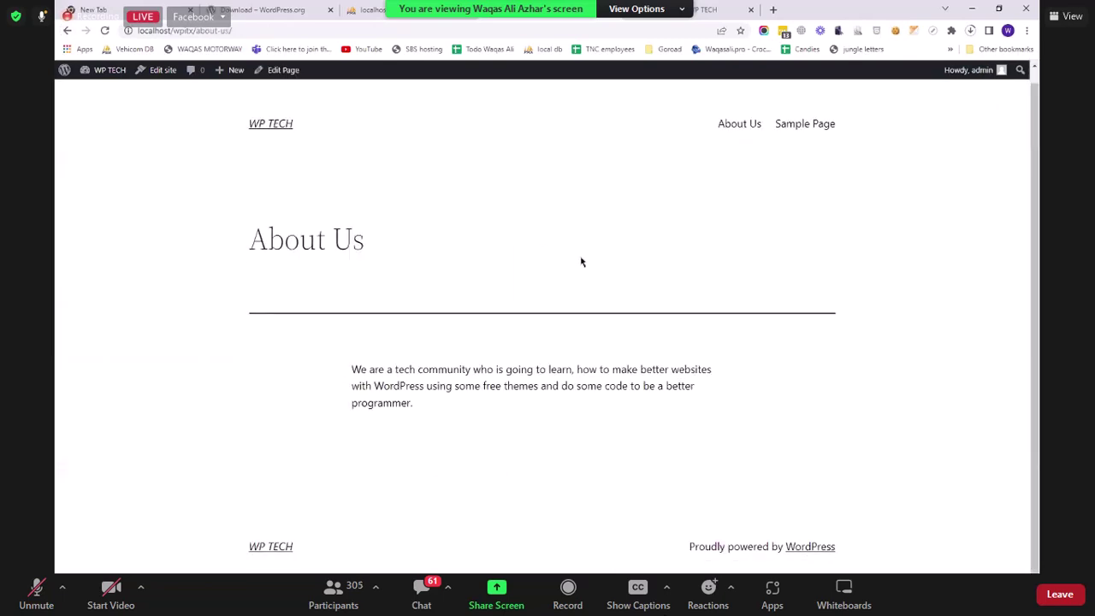
pyautogui.click(115, 91)
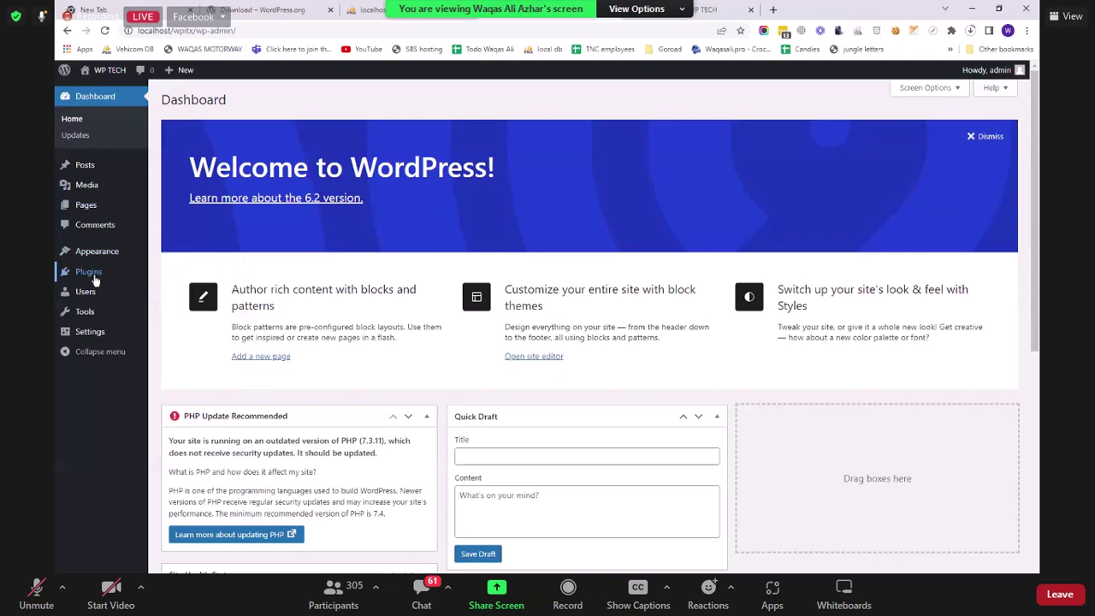
# Step: Open the Plugins page listing Akismet Anti-Spam and Hello Dolly
pyautogui.moveTo(95, 280)
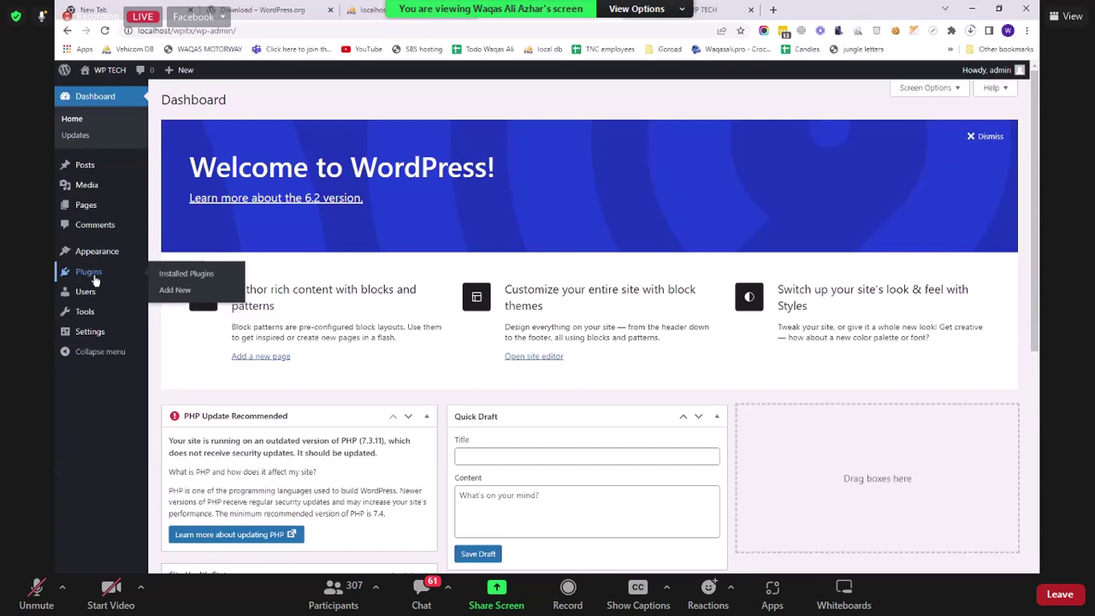
pyautogui.click(92, 276)
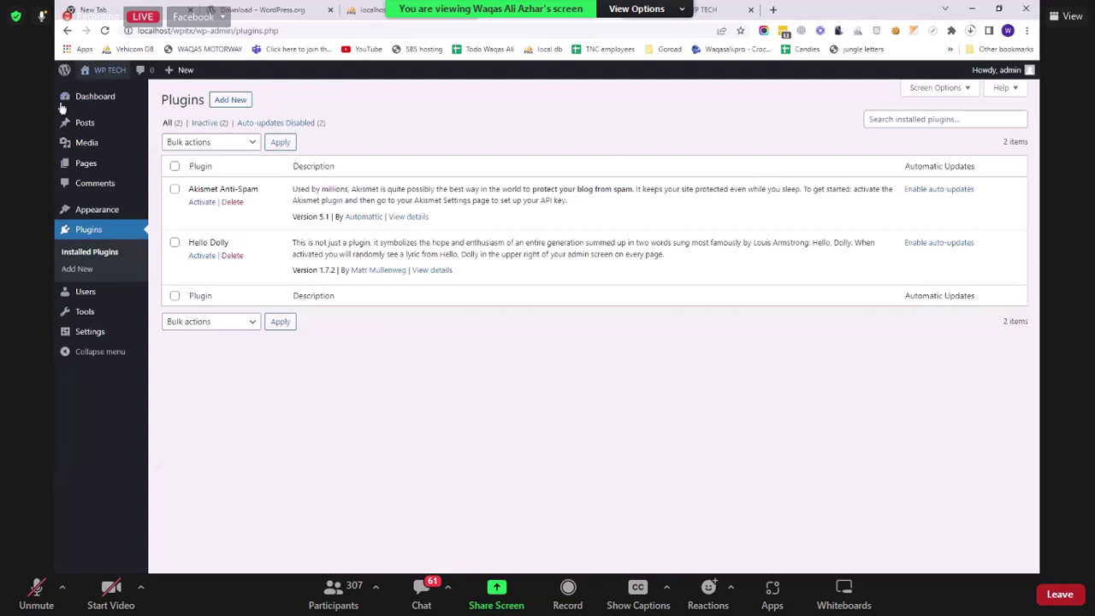
# Step: Go to the Dashboard home and scroll through its widgets, including At a Glance
pyautogui.moveTo(106, 70)
pyautogui.click(93, 101)
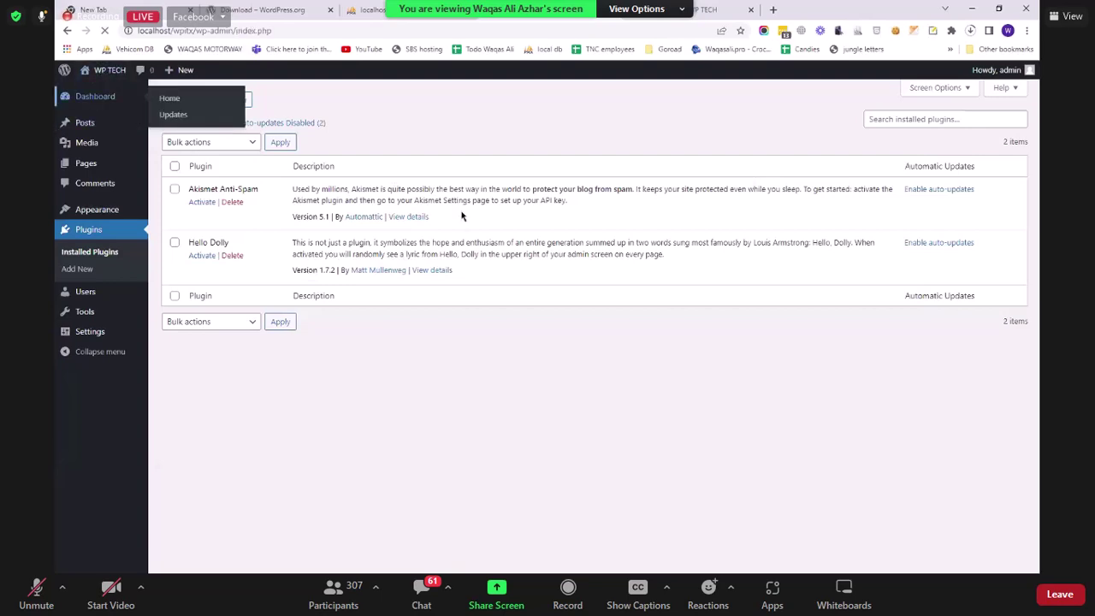
pyautogui.scroll(-5, 634, 289)
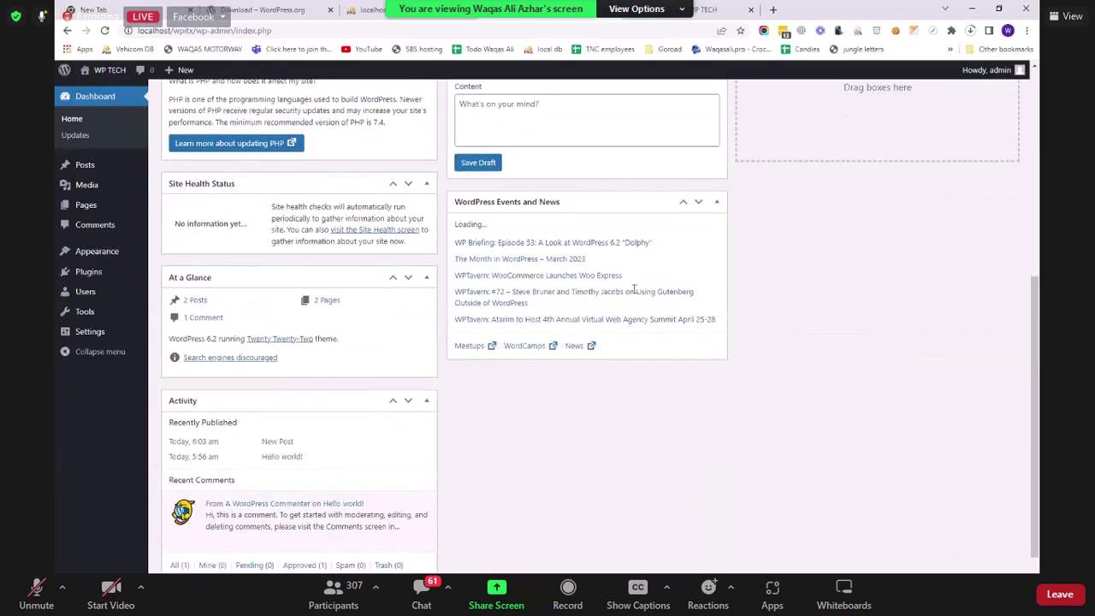
pyautogui.scroll(5, 428, 288)
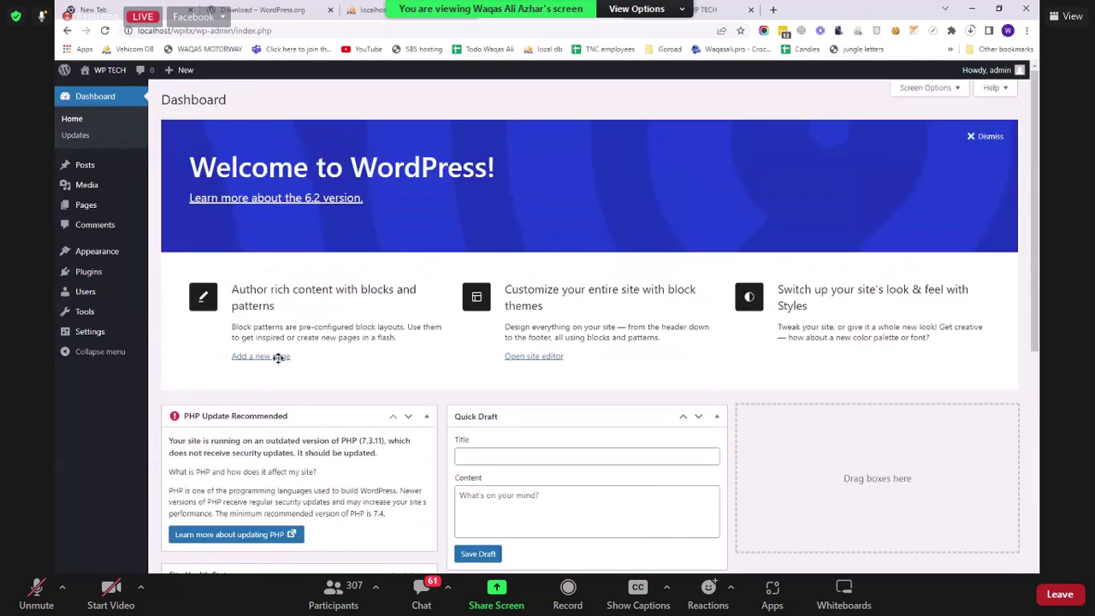
pyautogui.scroll(-1, 325, 372)
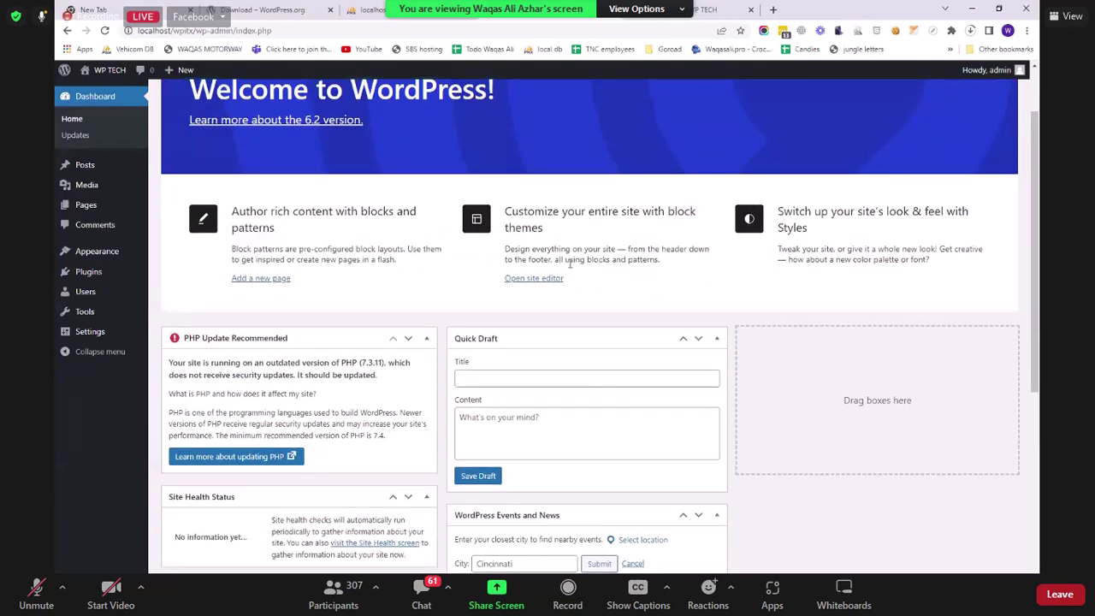
pyautogui.scroll(-2, 583, 245)
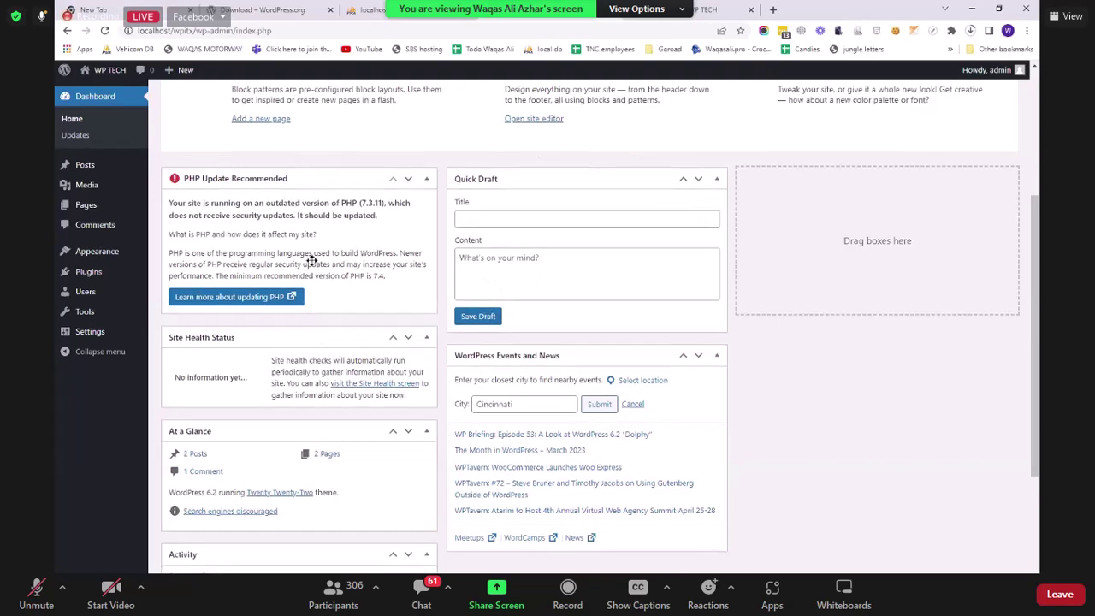
pyautogui.scroll(-1, 269, 265)
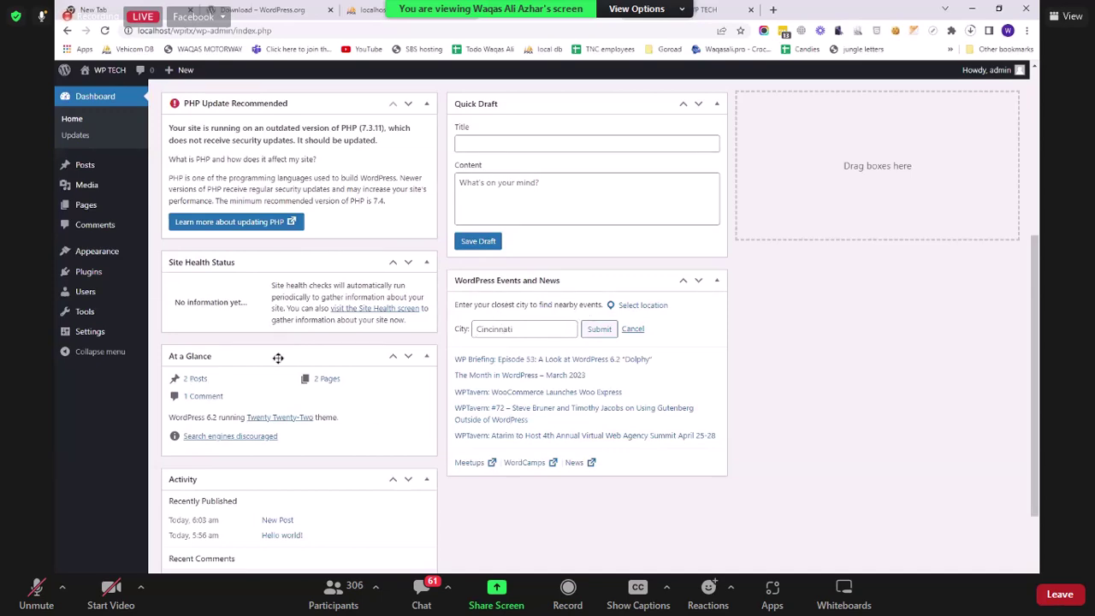
pyautogui.scroll(-2, 318, 295)
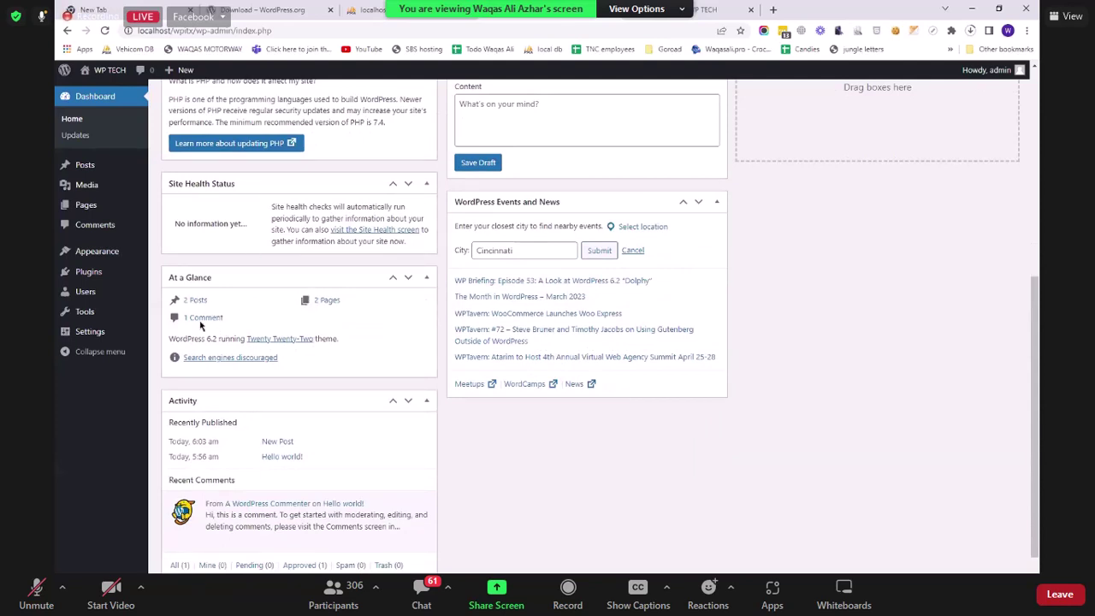
pyautogui.scroll(-1, 206, 393)
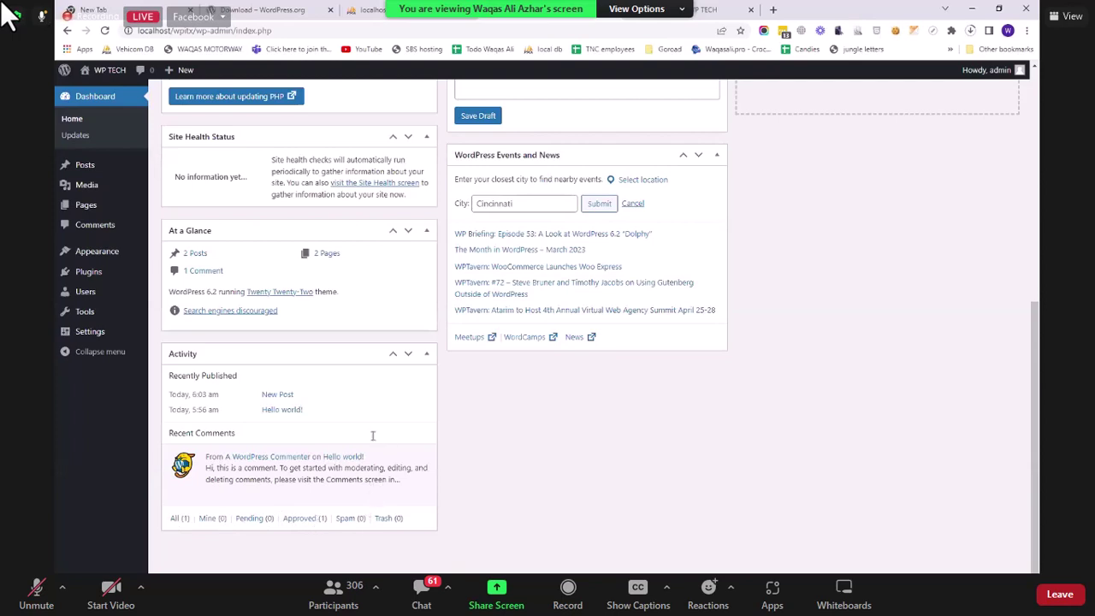
pyautogui.scroll(1, 283, 282)
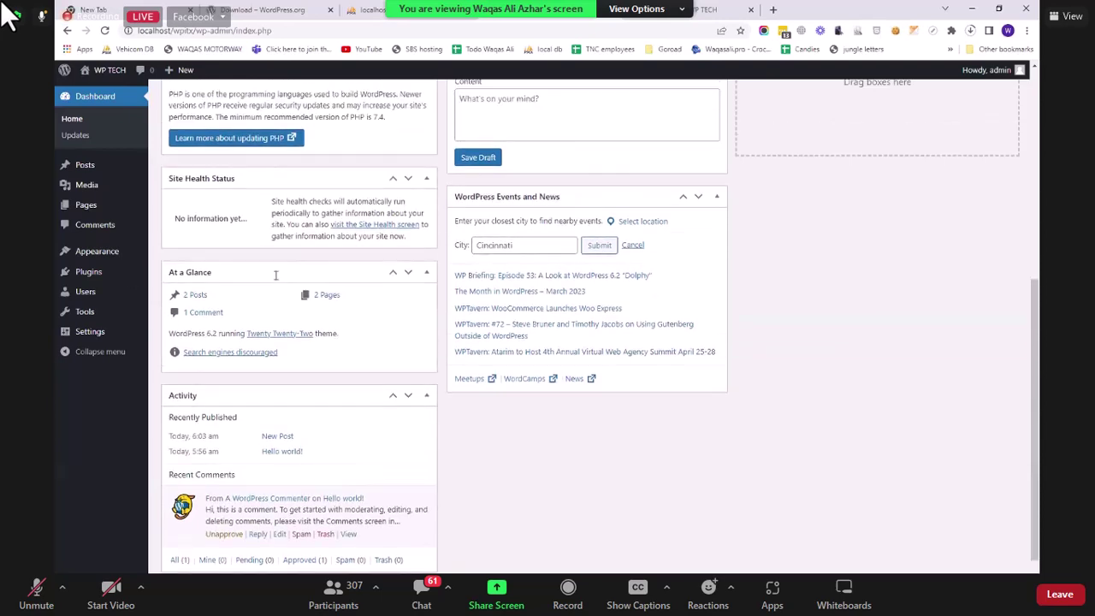
pyautogui.scroll(2, 276, 276)
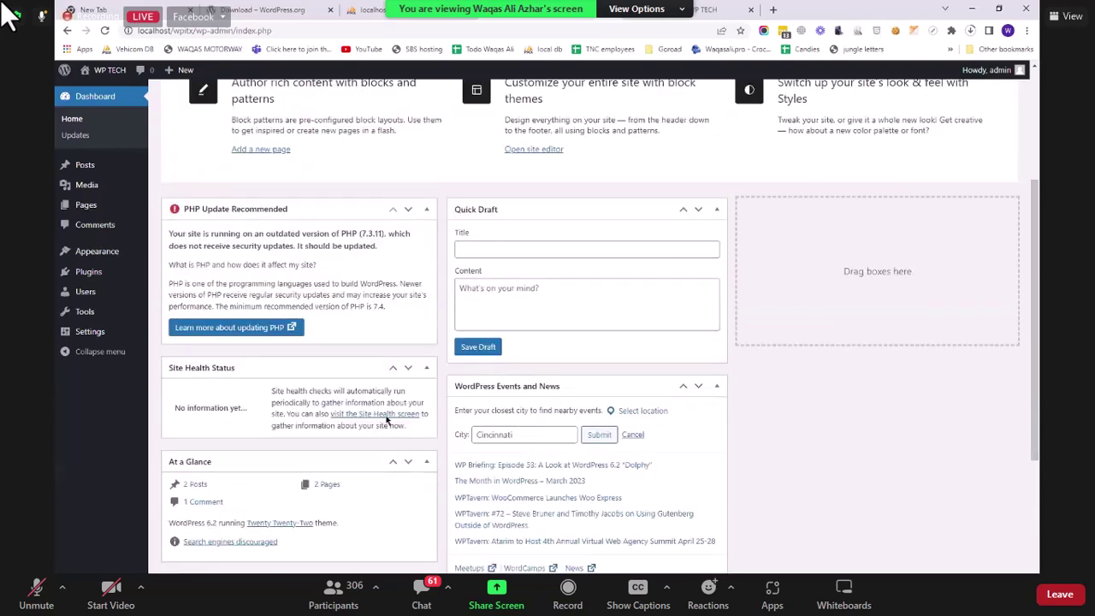
pyautogui.scroll(3, 388, 420)
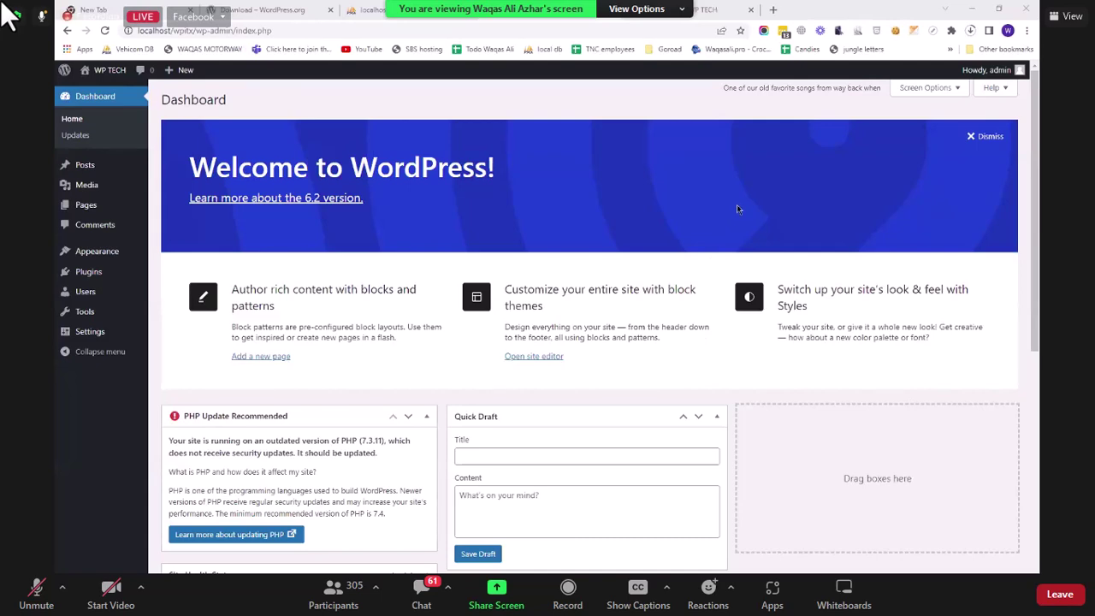
# Step: Highlight the Hello Dolly lyric and reload the Dashboard twice to see new lines
pyautogui.scroll(-4, 736, 213)
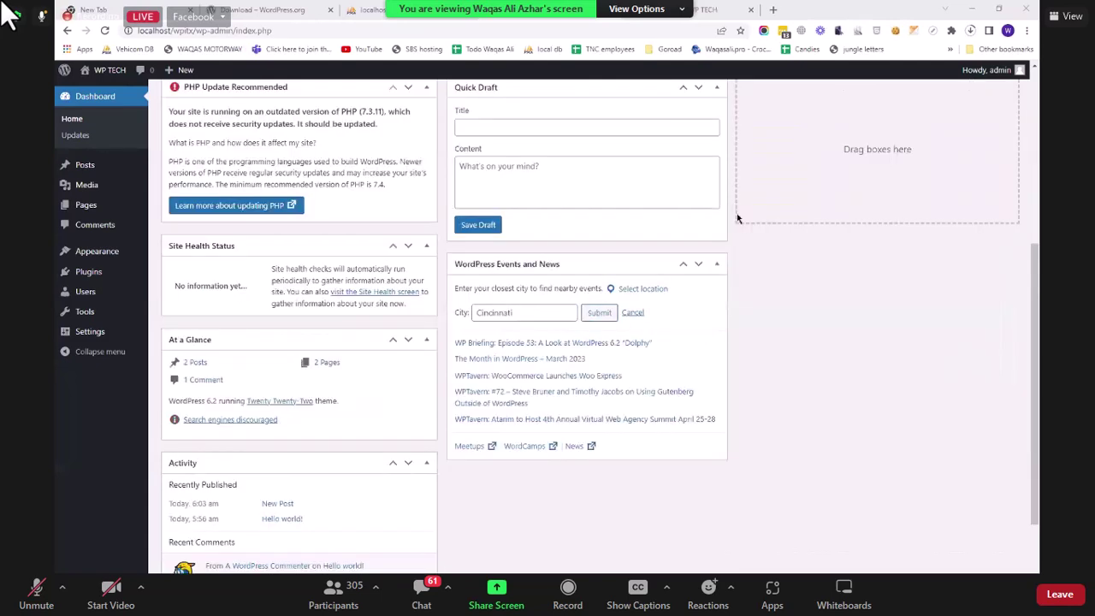
pyautogui.scroll(4, 786, 218)
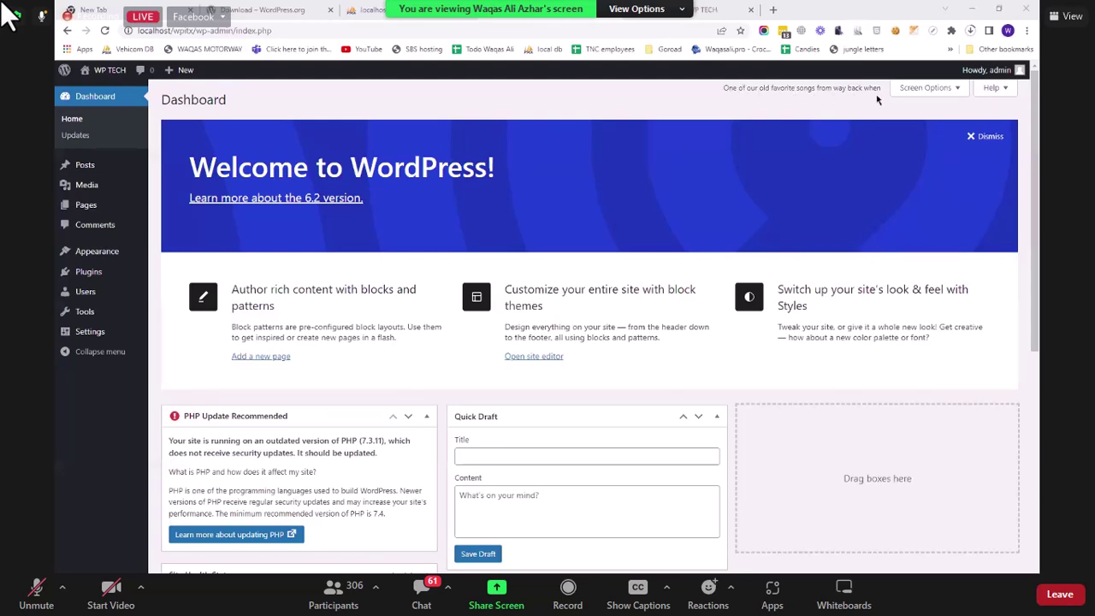
pyautogui.moveTo(724, 88); pyautogui.dragTo(882, 88)
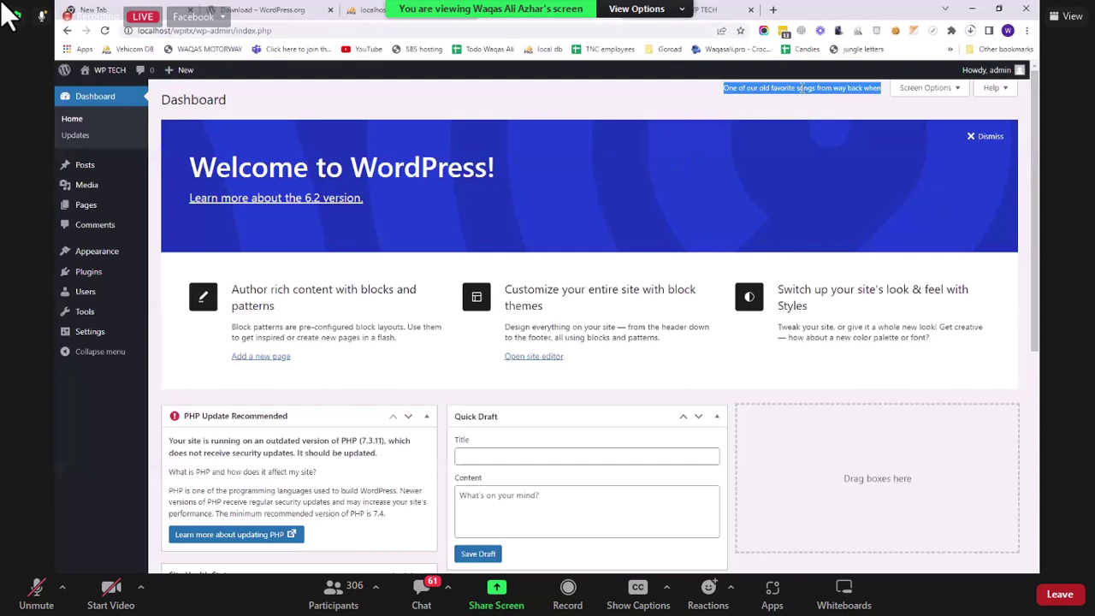
pyautogui.click(104, 30)
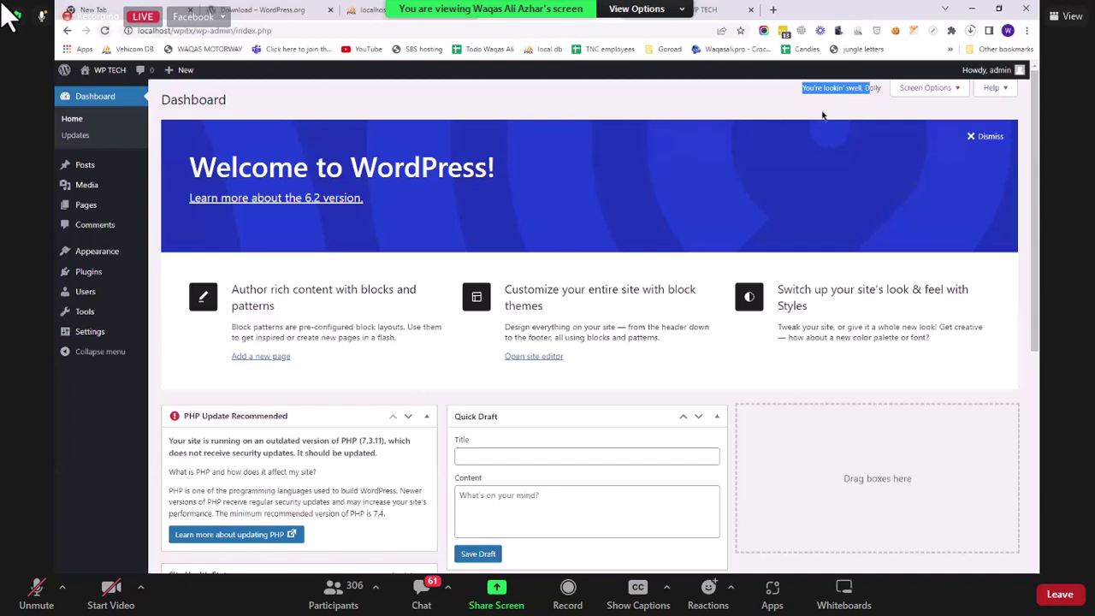
pyautogui.click(100, 32)
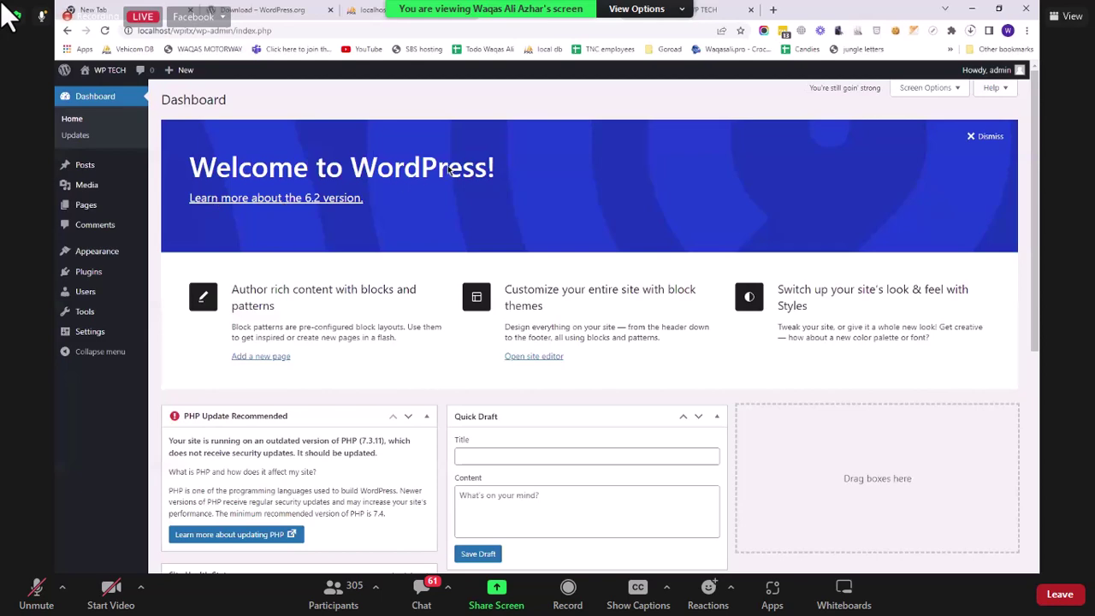
# Step: Activate Akismet Anti-Spam from Installed Plugins and go back to the Dashboard
pyautogui.moveTo(89, 272)
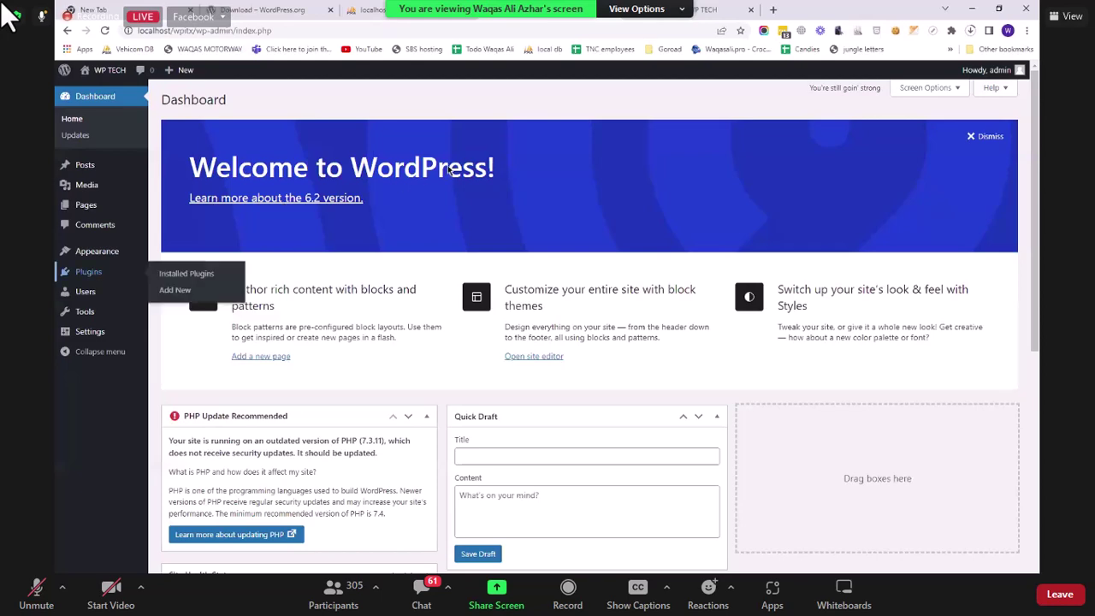
pyautogui.click(89, 272)
pyautogui.click(203, 202)
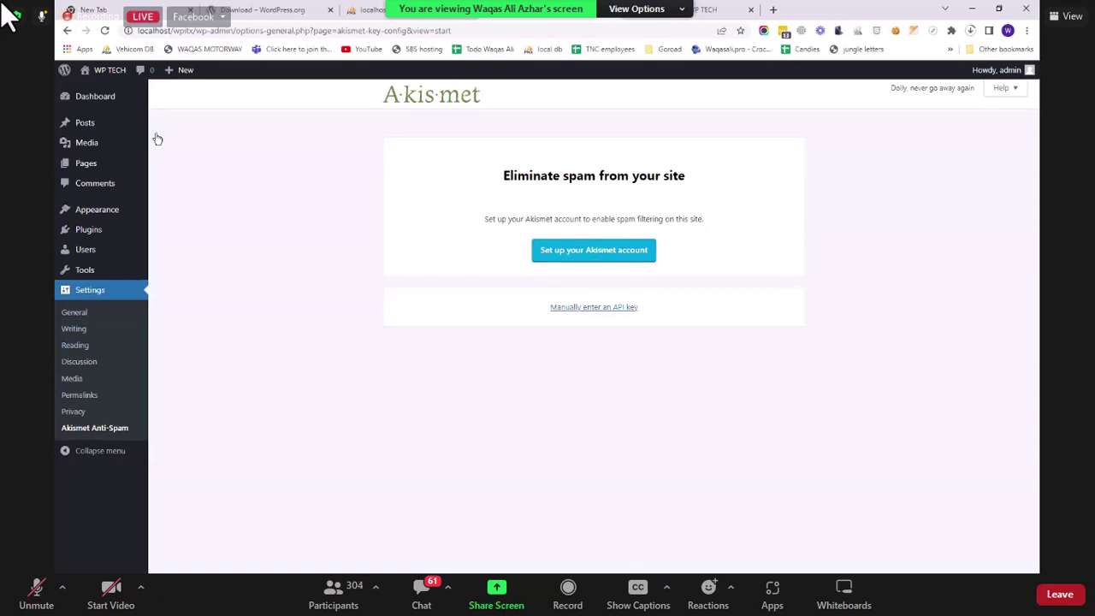
pyautogui.click(102, 97)
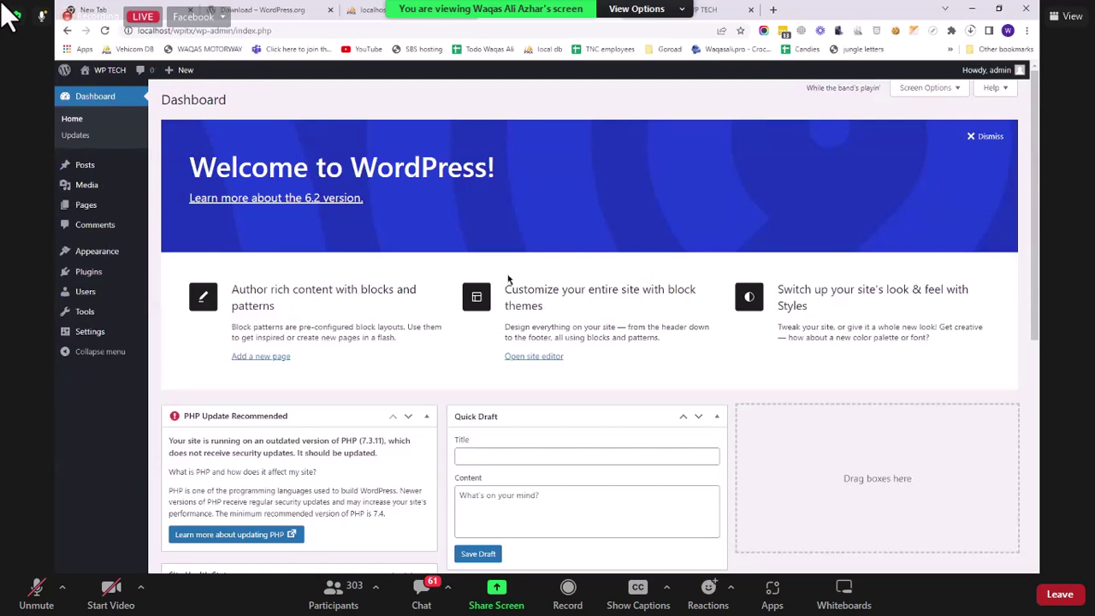
# Step: Visit the WP TECH front page and scroll through the New Post and Hello world! posts
pyautogui.moveTo(109, 70)
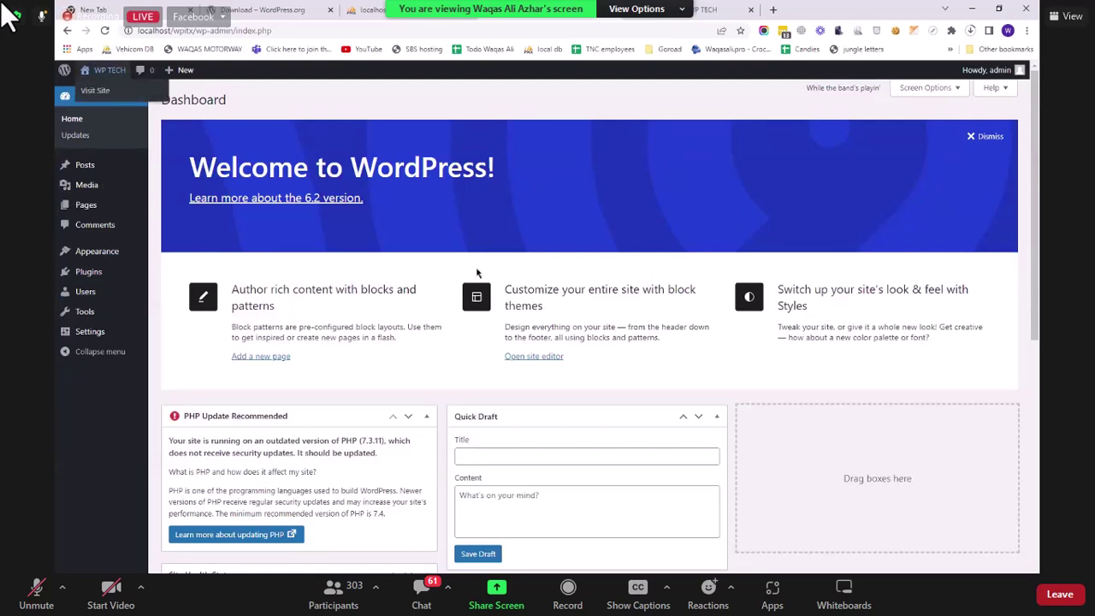
pyautogui.scroll(-6, 477, 270)
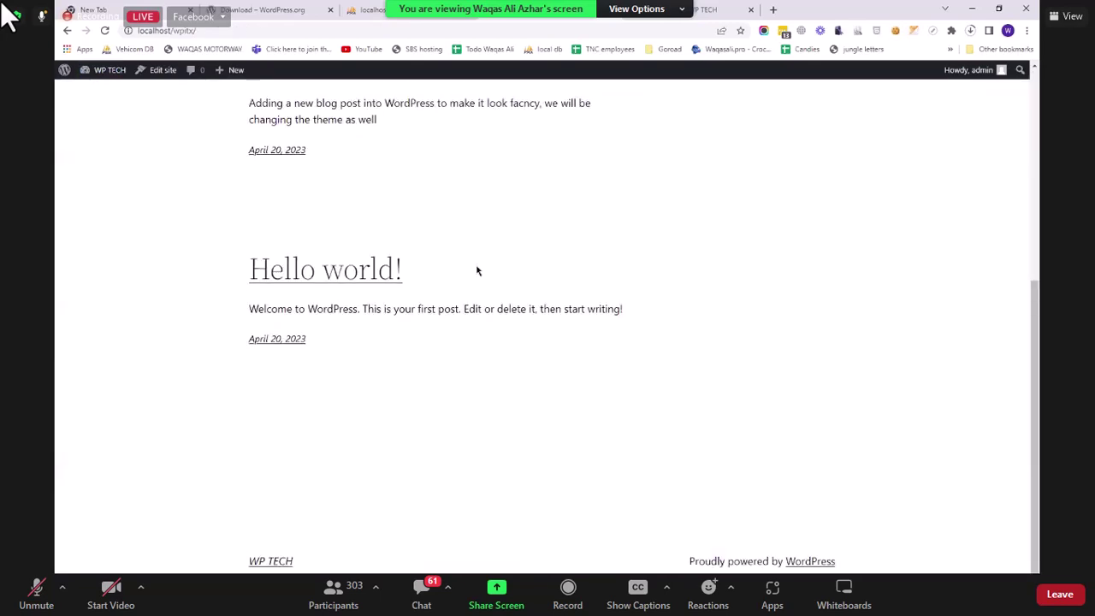
pyautogui.scroll(5, 477, 271)
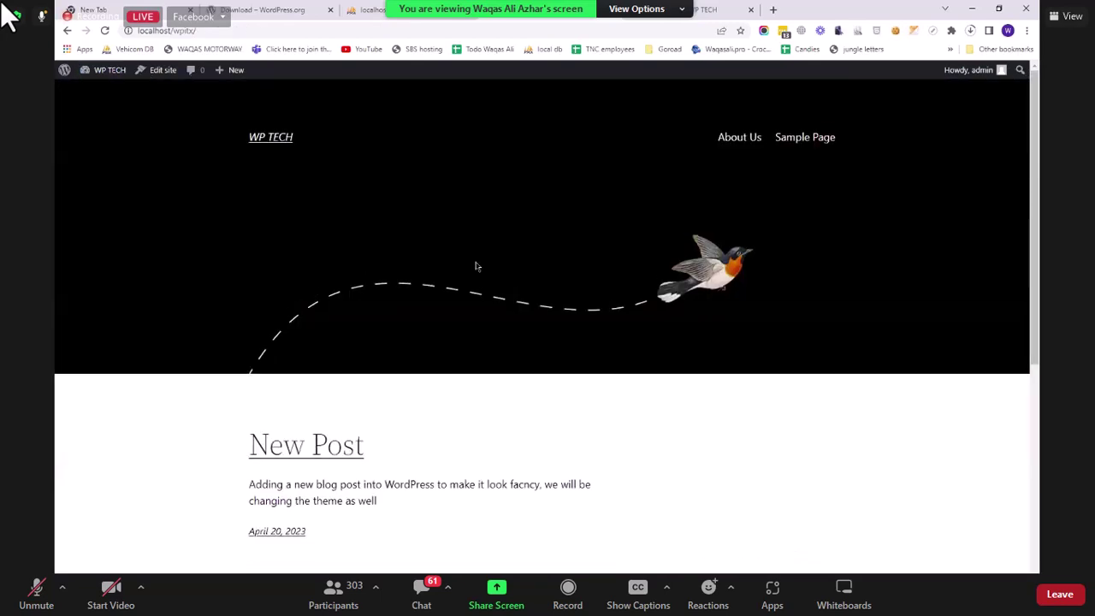
pyautogui.scroll(-5, 111, 94)
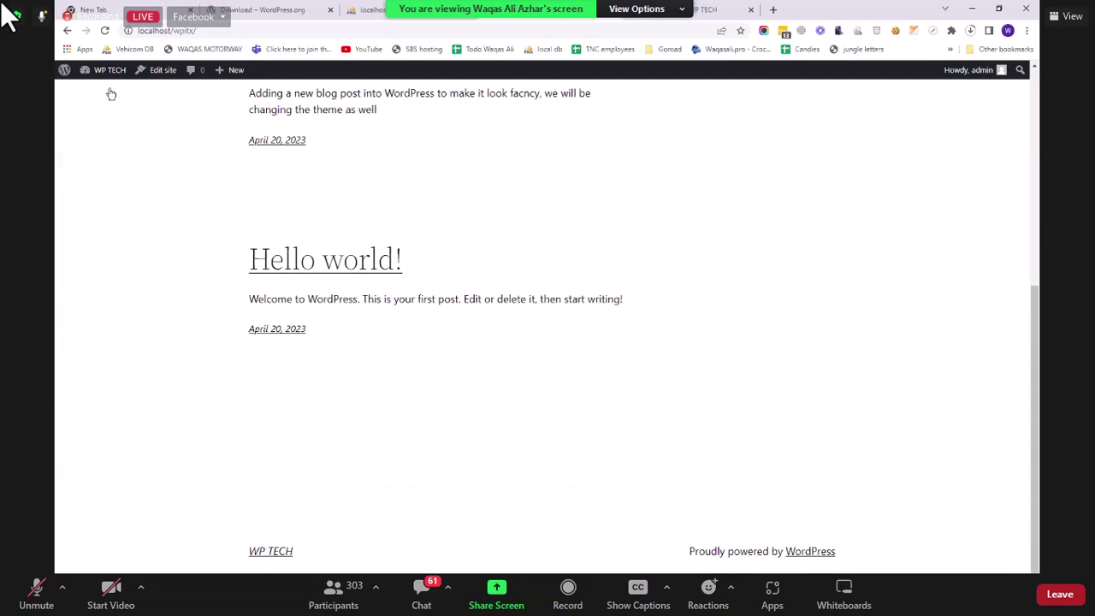
pyautogui.scroll(5, 376, 239)
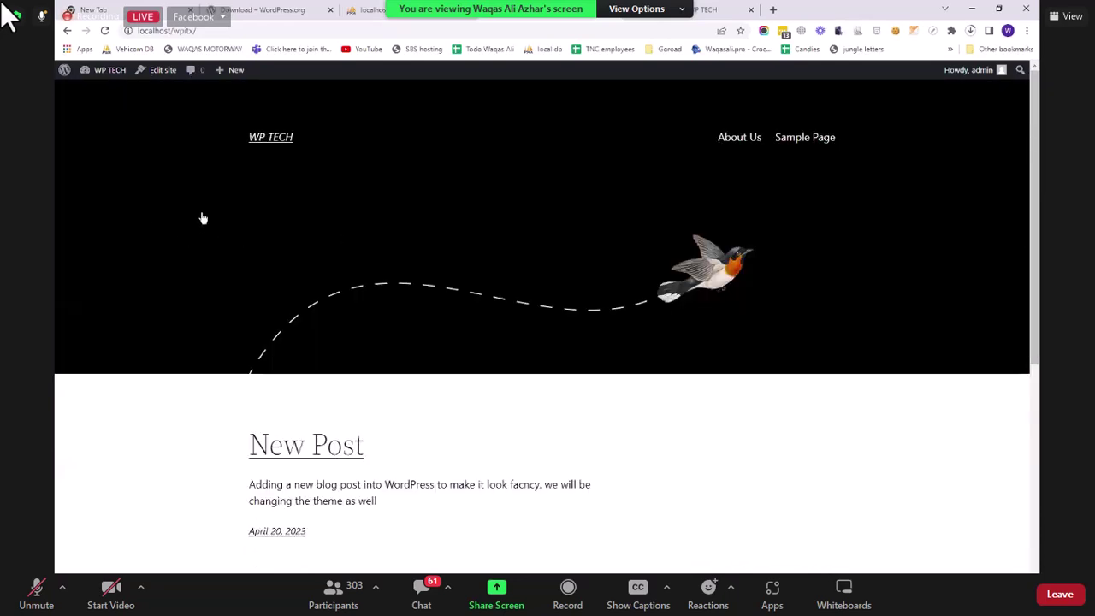
# Step: Title the page 'Contact Us', add the line 'Please fill this form and send us your queries', and publish
pyautogui.click(99, 90)
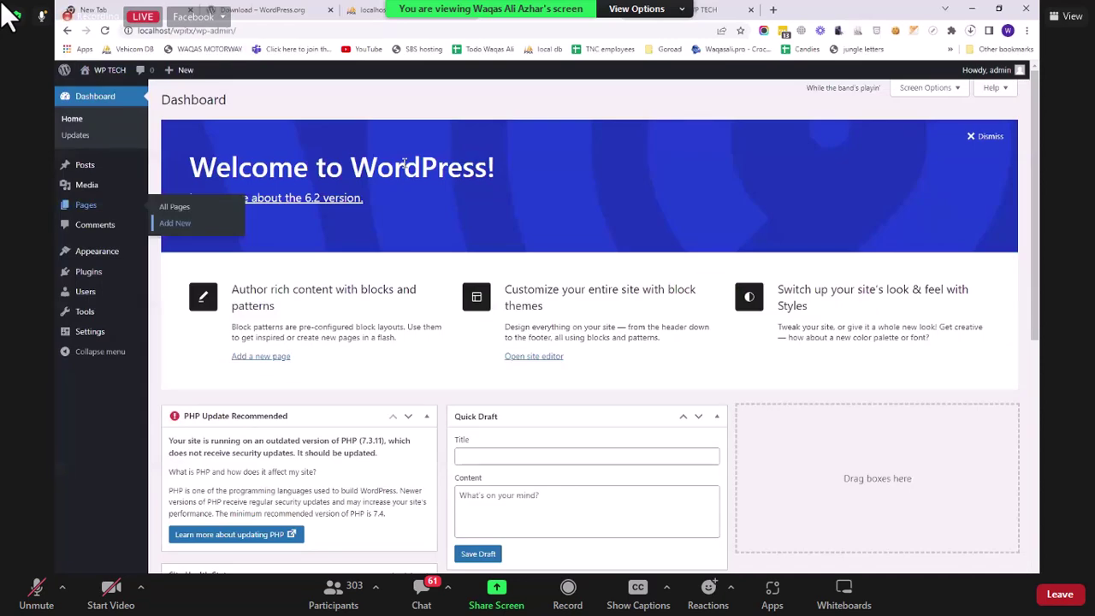
pyautogui.write('Contact Us')
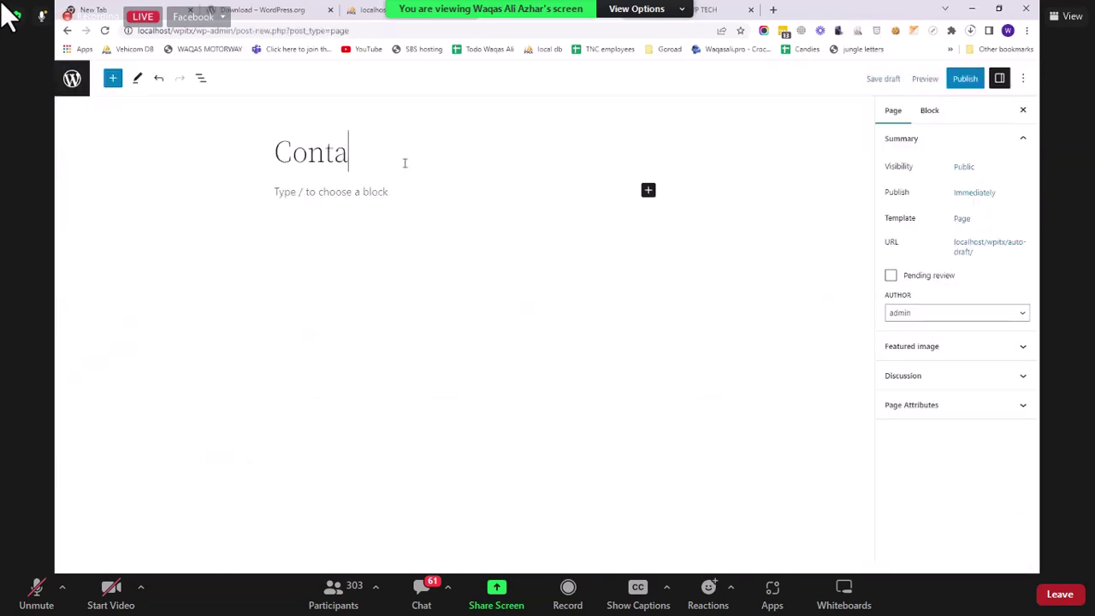
pyautogui.click(365, 191)
pyautogui.write('P')
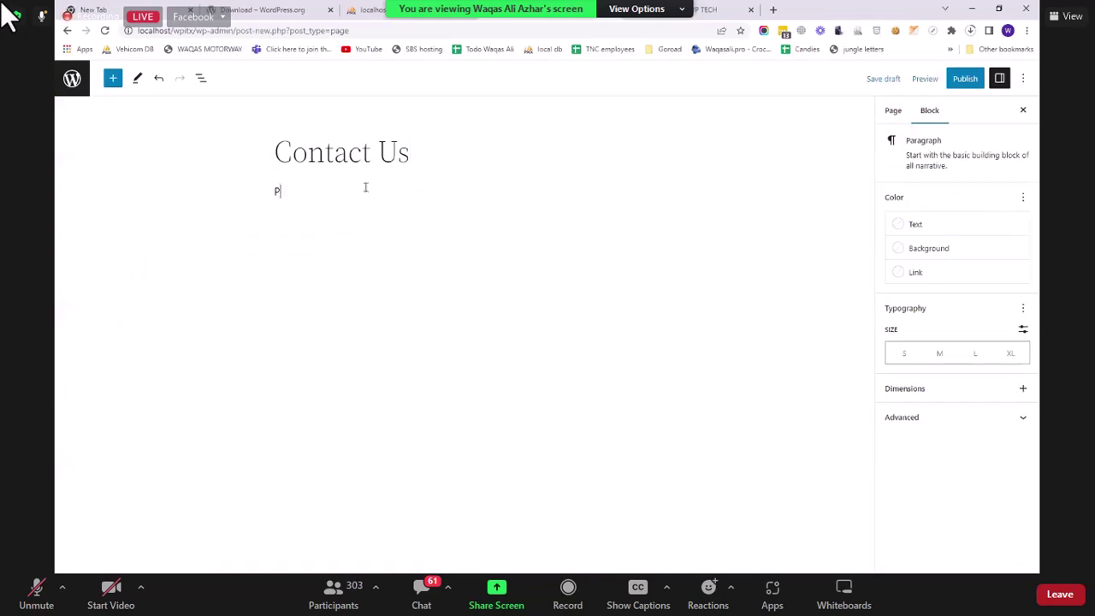
pyautogui.write('lease fill this form and send ')
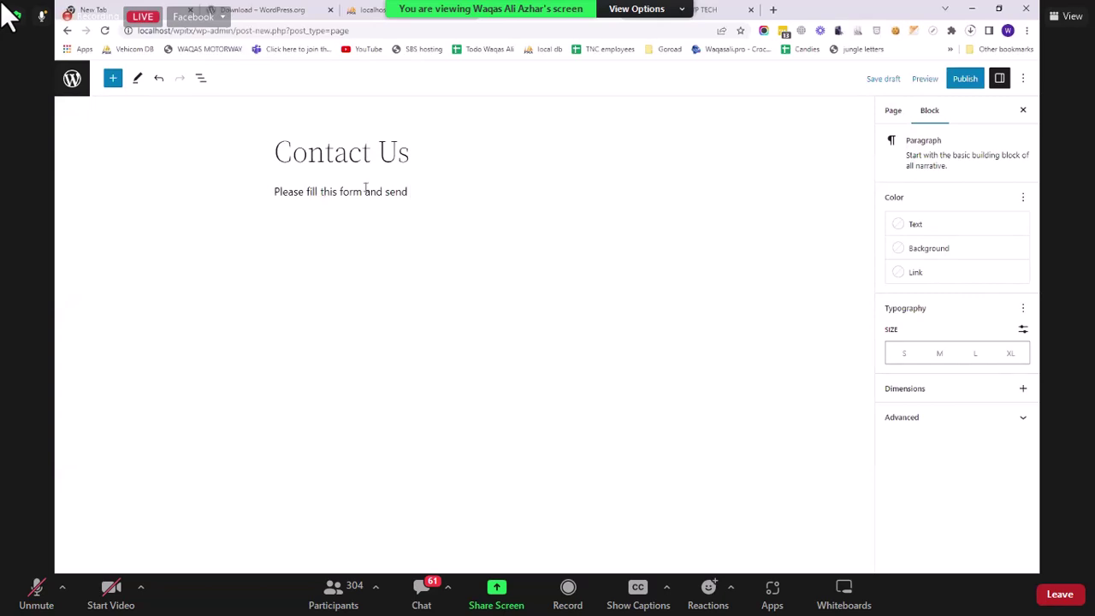
pyautogui.write('us your queries')
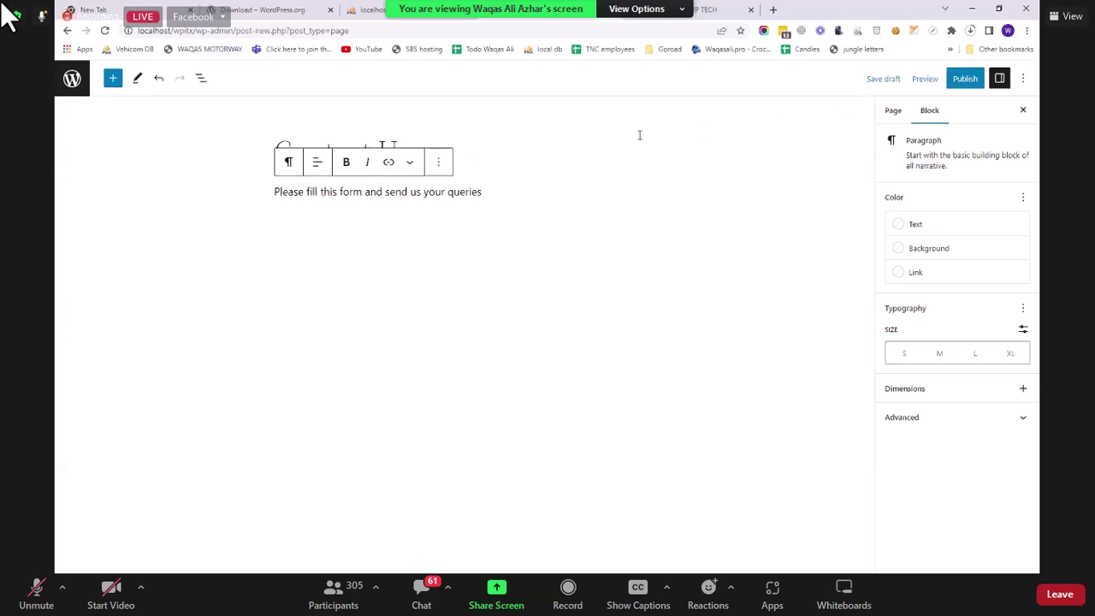
pyautogui.click(958, 77)
pyautogui.click(920, 78)
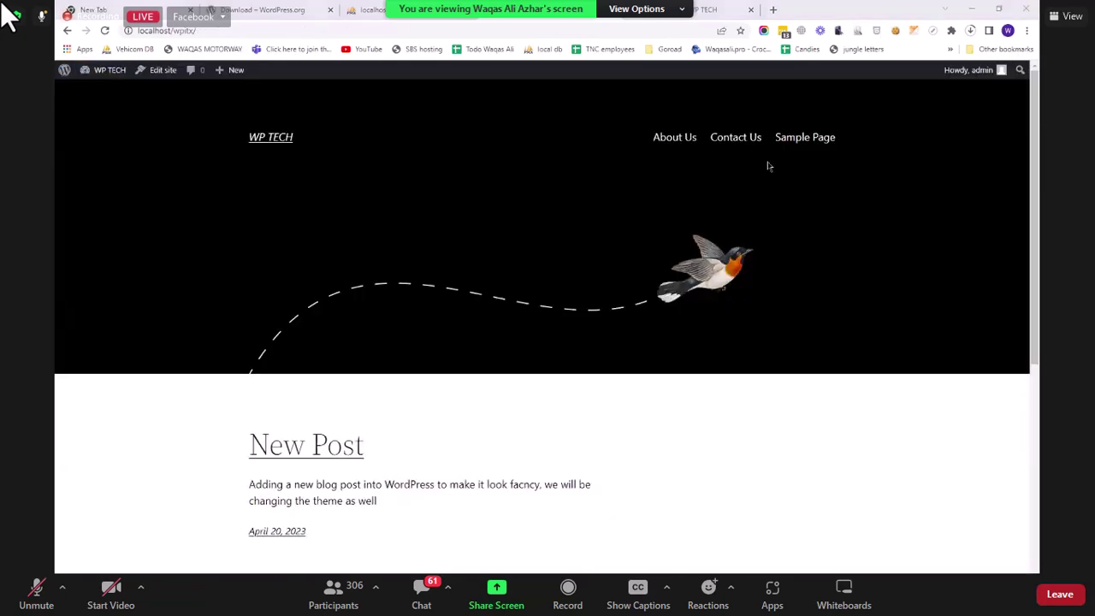
# Step: View the live Contact Us page, highlight its intro sentence, then return to editing it
pyautogui.click(733, 139)
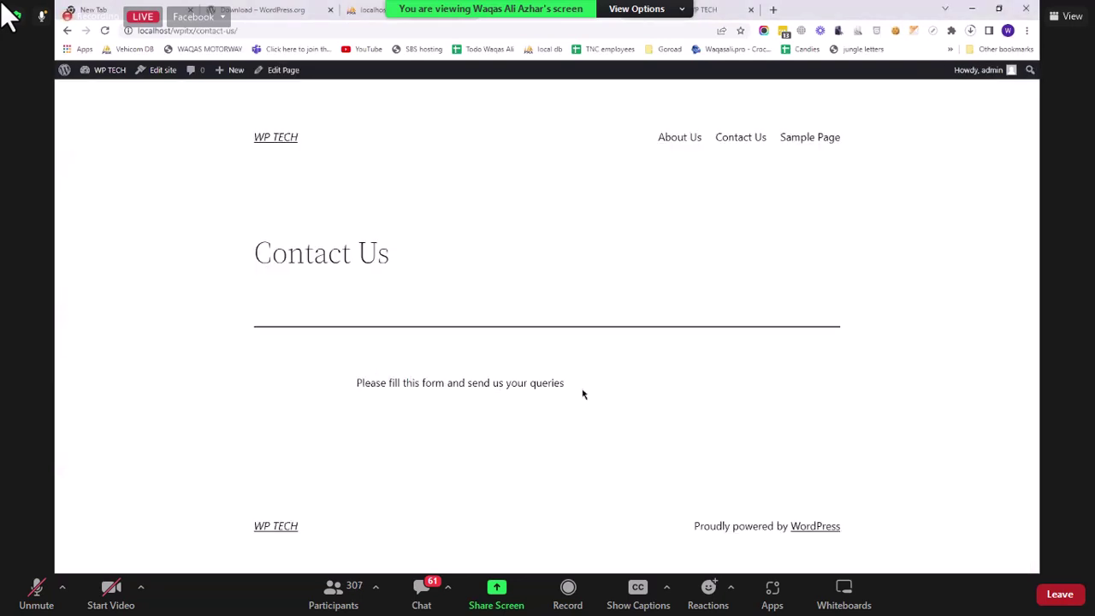
pyautogui.moveTo(357, 383); pyautogui.dragTo(583, 394)
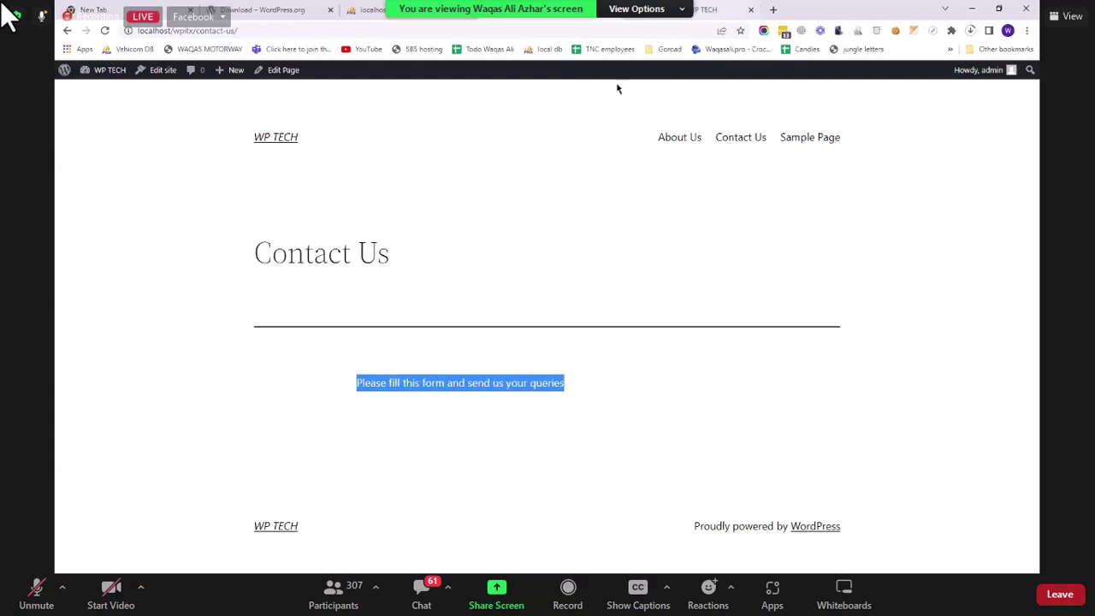
pyautogui.click(291, 76)
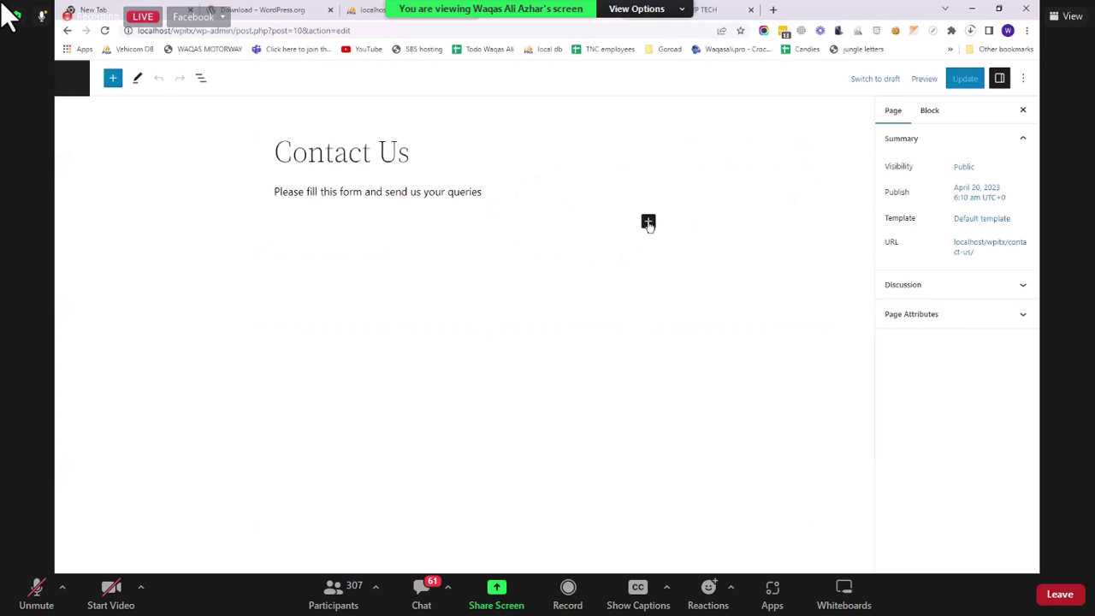
# Step: Insert a Custom HTML block below the intro containing opening and closing form tags
pyautogui.click(648, 221)
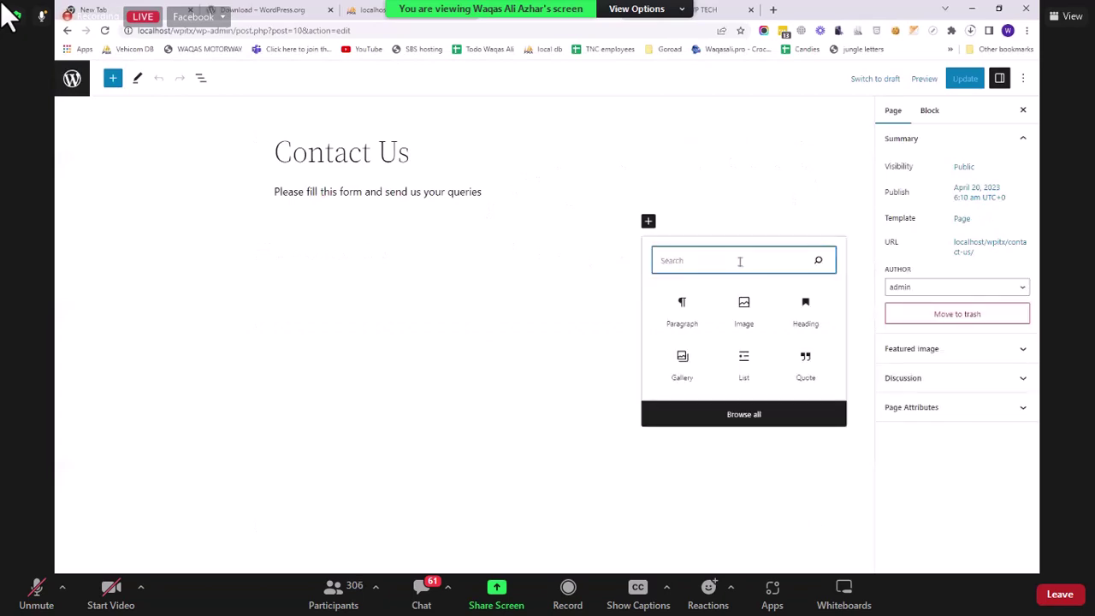
pyautogui.write('html')
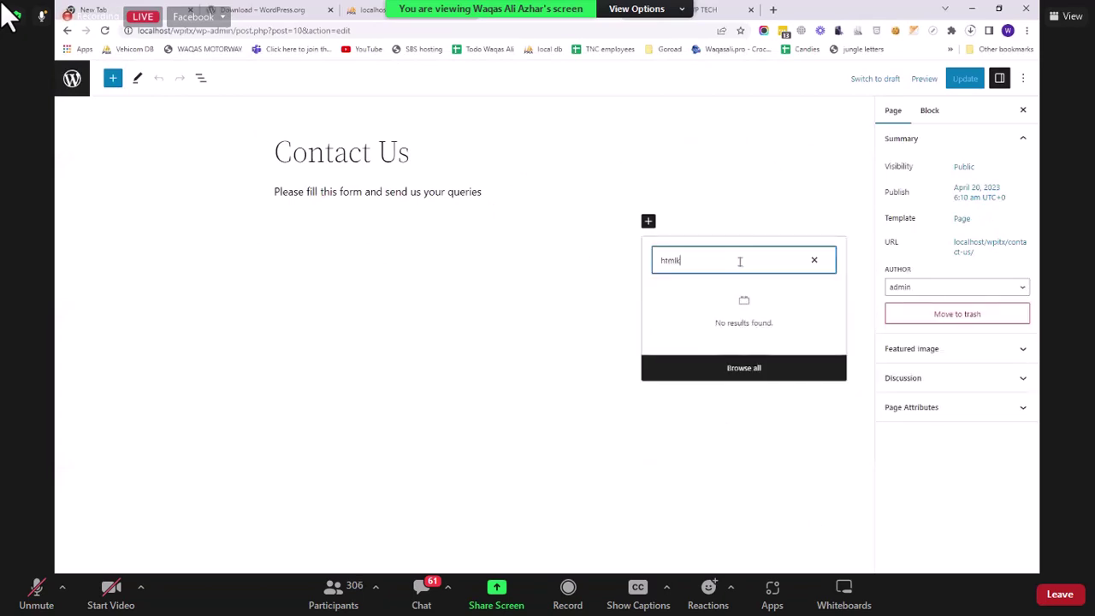
pyautogui.click(679, 306)
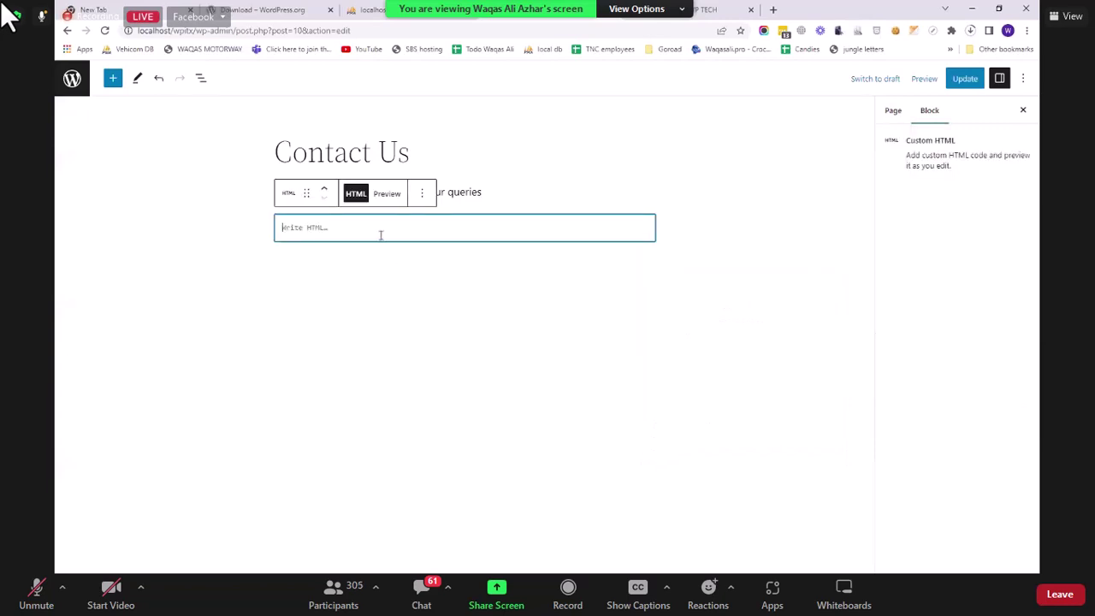
pyautogui.write('<form>')
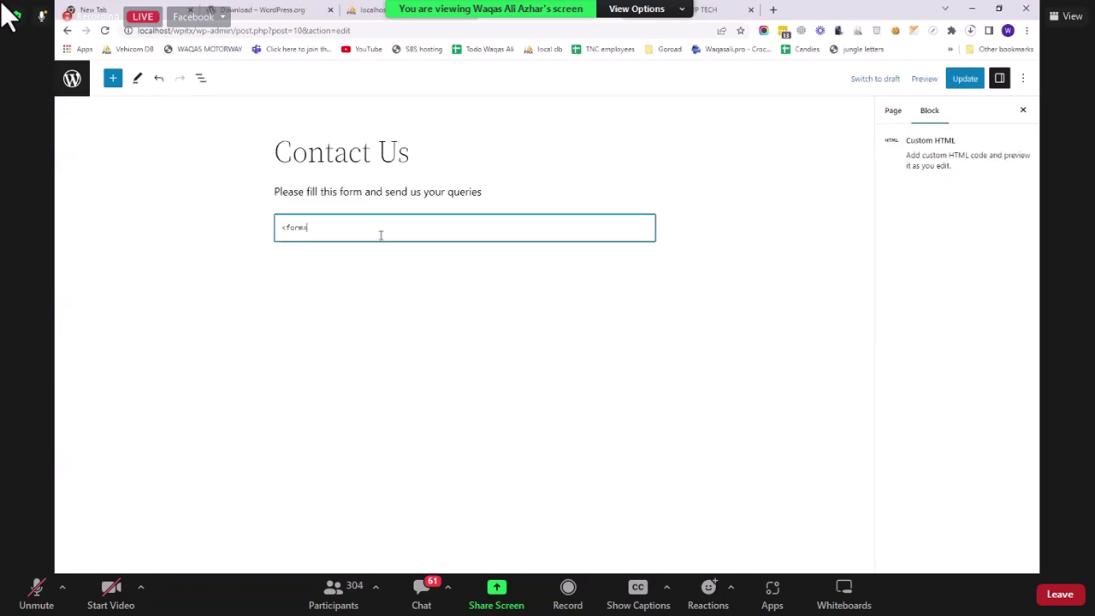
pyautogui.press('Return')
pyautogui.press('Return')
pyautogui.write('</')
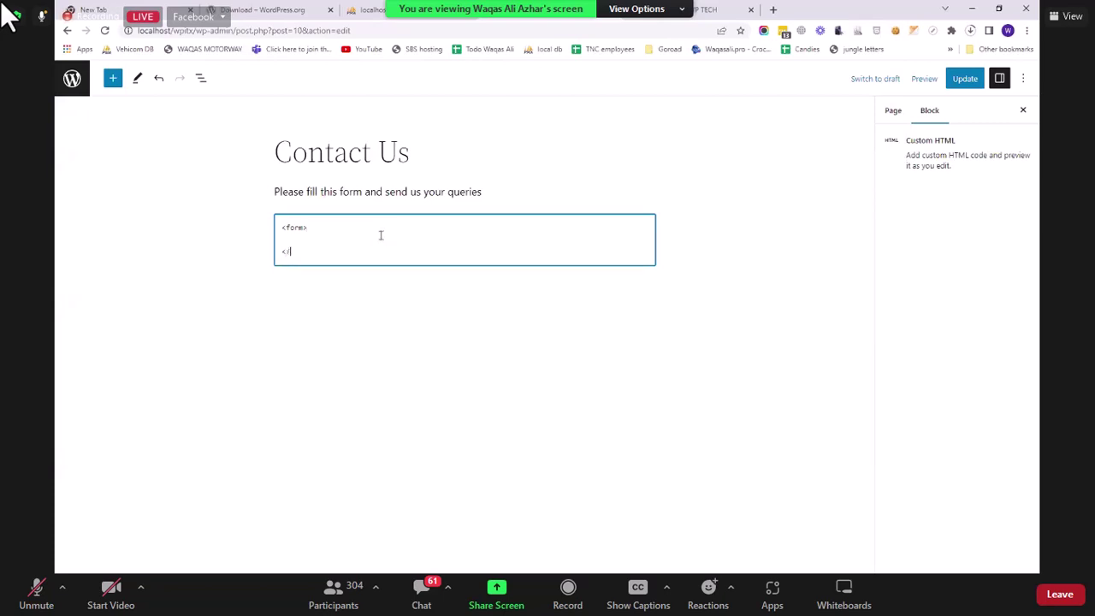
pyautogui.write('form>')
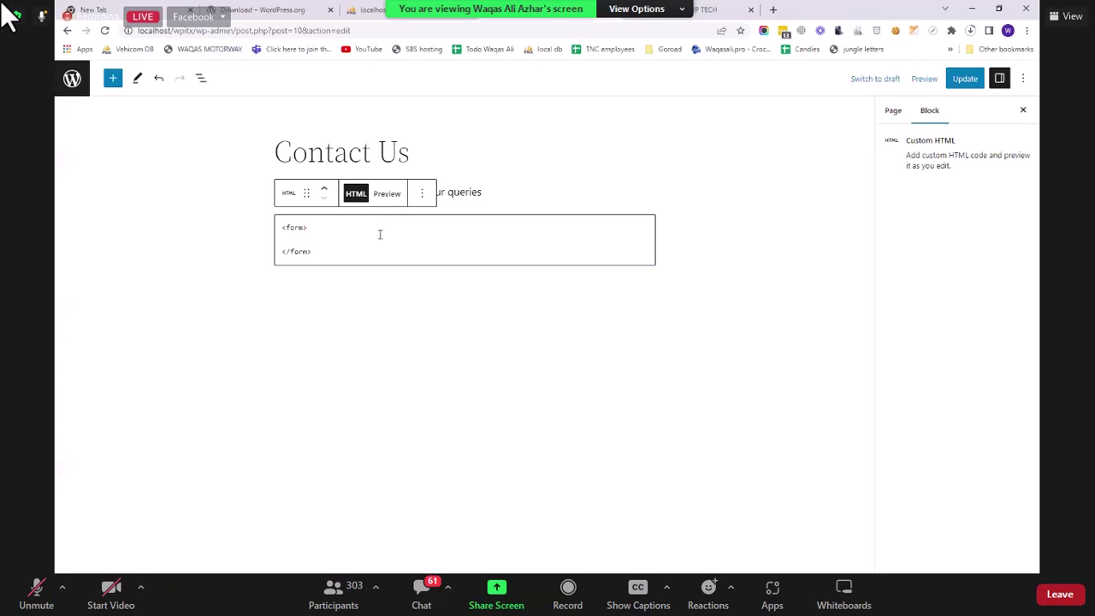
pyautogui.click(380, 235)
# Step: Add a 'Full Name' label and a text input named fname inside the form, then update
pyautogui.write('<')
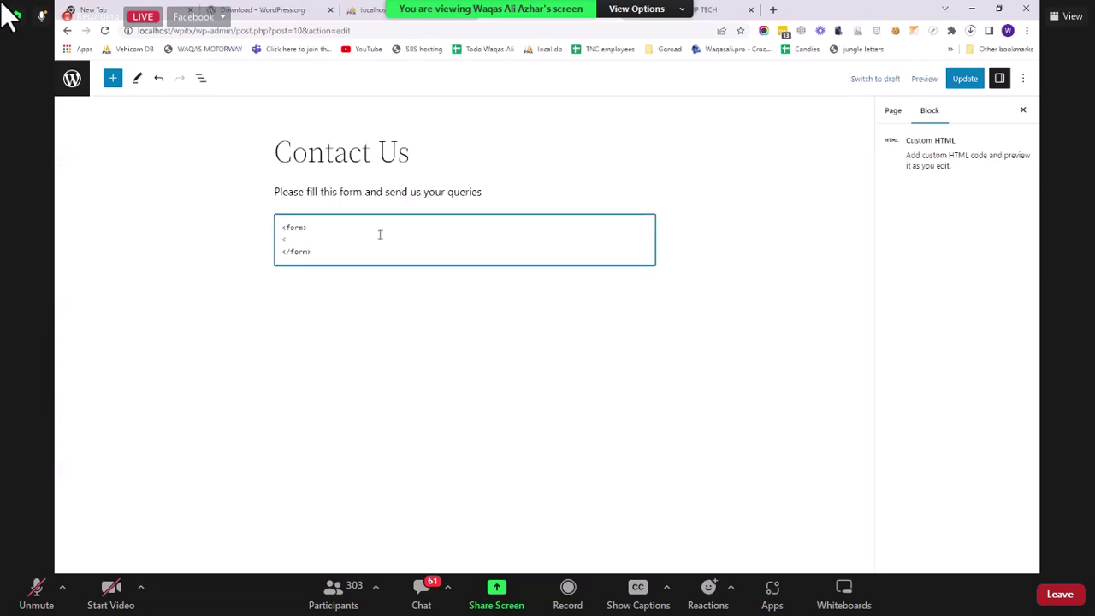
pyautogui.write('label></label?Null Name')
pyautogui.hotkey('ctrl', 'shift', 'Left')
pyautogui.hotkey('ctrl', 'shift', 'Left')
pyautogui.hotkey('ctrl', 'shift', 'Left')
pyautogui.hotkey('ctrl', 'shift', 'Left')
pyautogui.hotkey('shift', 'Home')
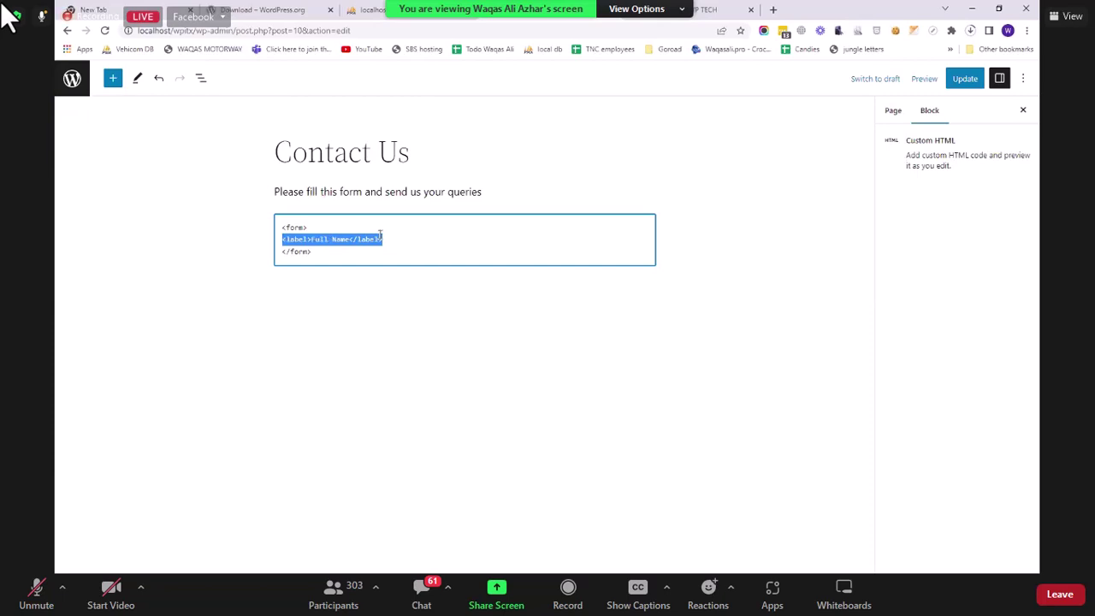
pyautogui.press('End')
pyautogui.press('Return')
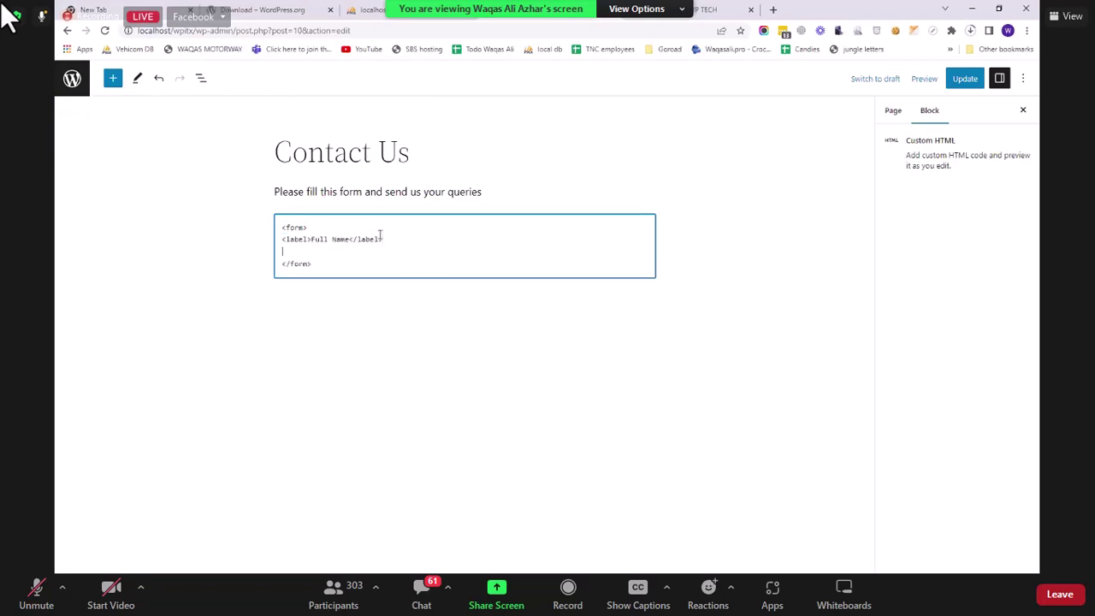
pyautogui.write('<inpot type="text" name=')
pyautogui.press('Return')
pyautogui.press('BackSpace')
pyautogui.write('"fname" valu')
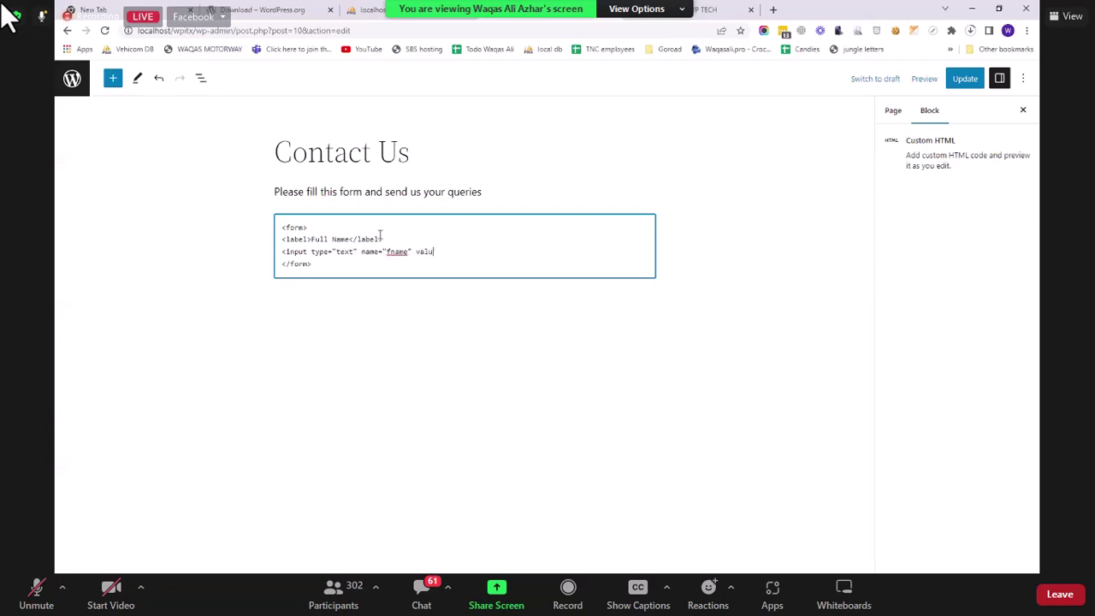
pyautogui.press('BackSpace')
pyautogui.press('BackSpace')
pyautogui.press('BackSpace')
pyautogui.press('BackSpace')
pyautogui.write('/>')
pyautogui.click(965, 78)
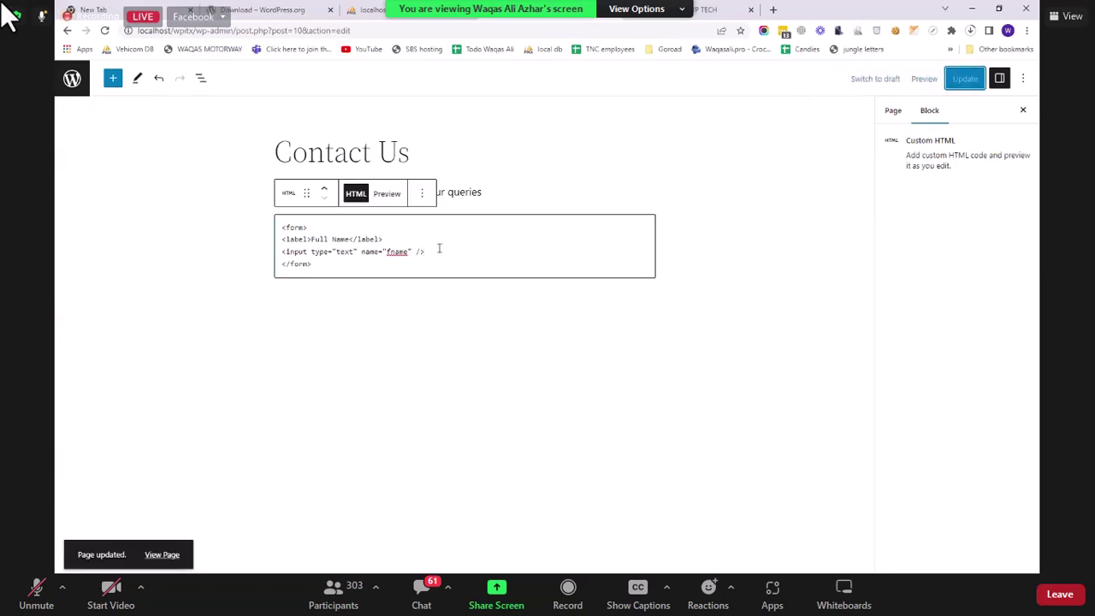
# Step: Add a button input with value 'submit' below the text field and update the page
pyautogui.click(439, 248)
pyautogui.press('Return')
pyautogui.write('<')
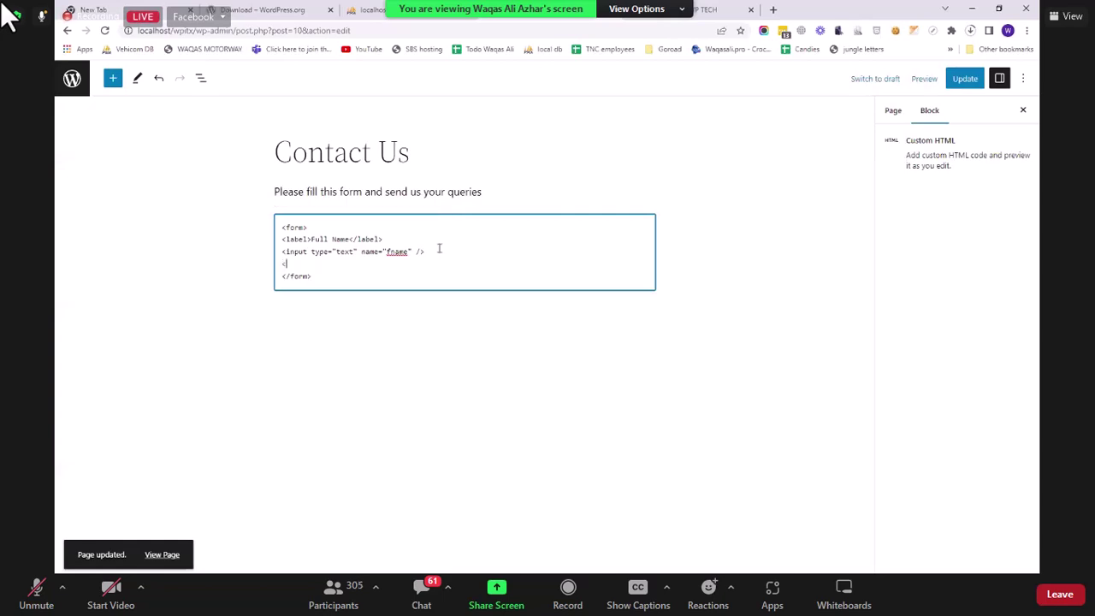
pyautogui.write('input type="button" value="su')
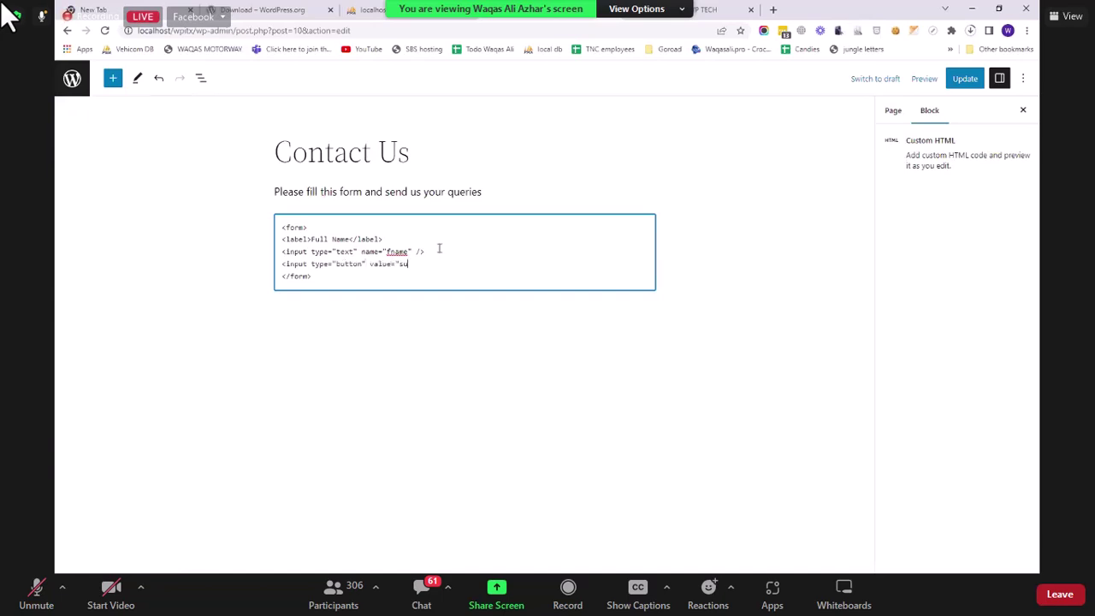
pyautogui.write('bmit" />')
pyautogui.click(959, 78)
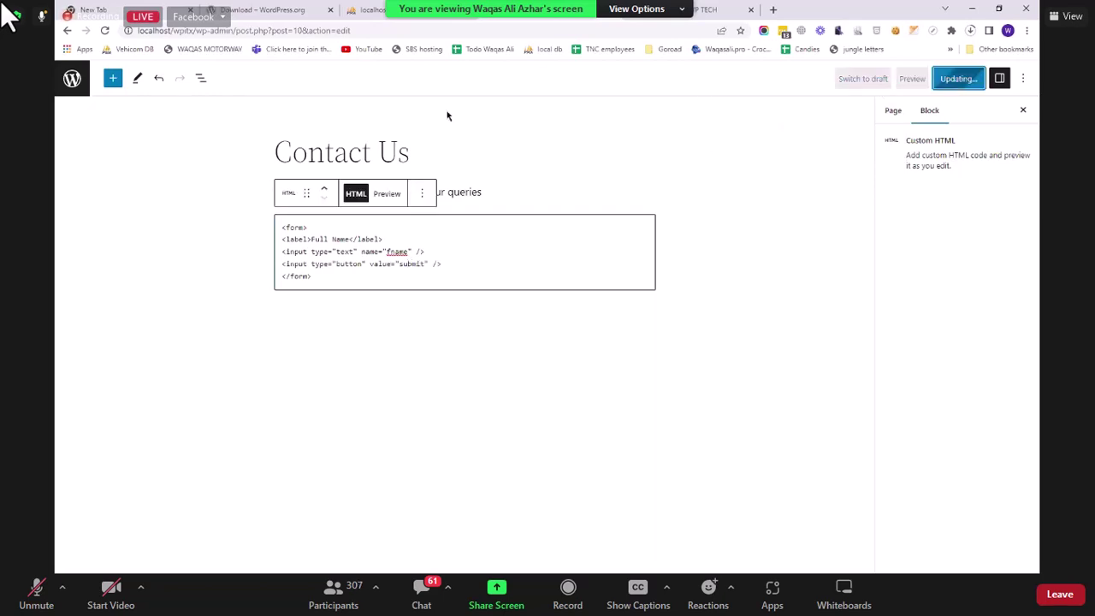
# Step: Try the Full Name field on the live Contact Us page, then go to the admin Dashboard
pyautogui.click(419, 11)
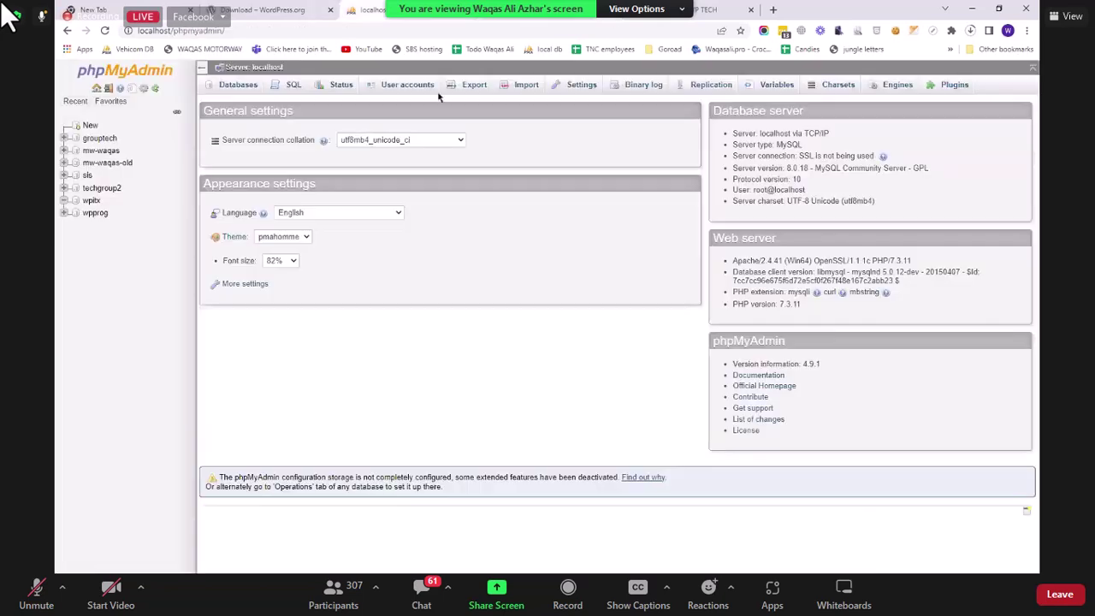
pyautogui.click(702, 11)
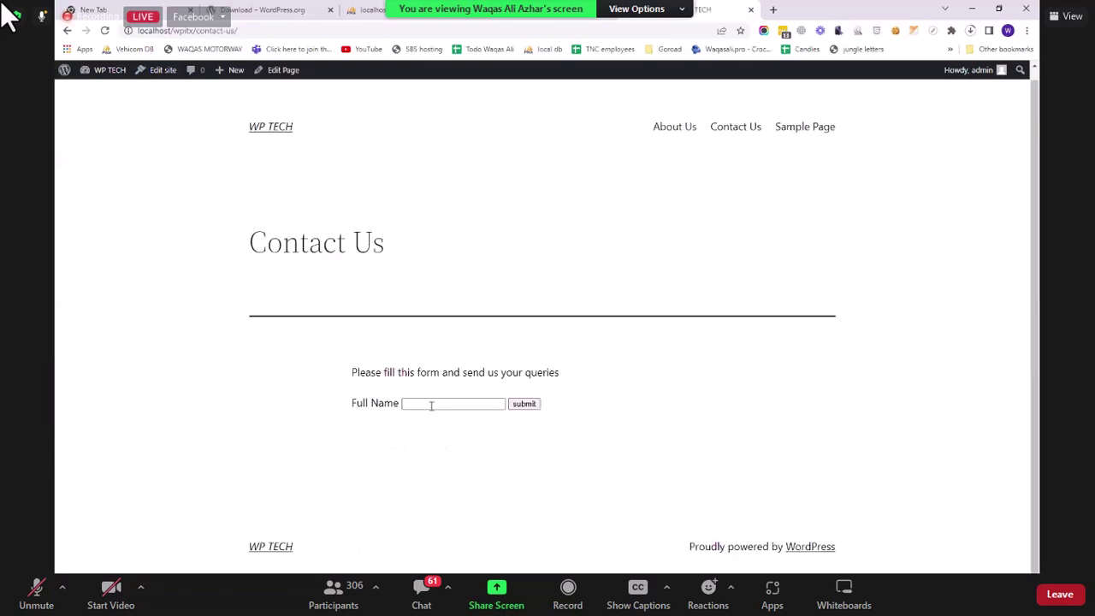
pyautogui.click(431, 406)
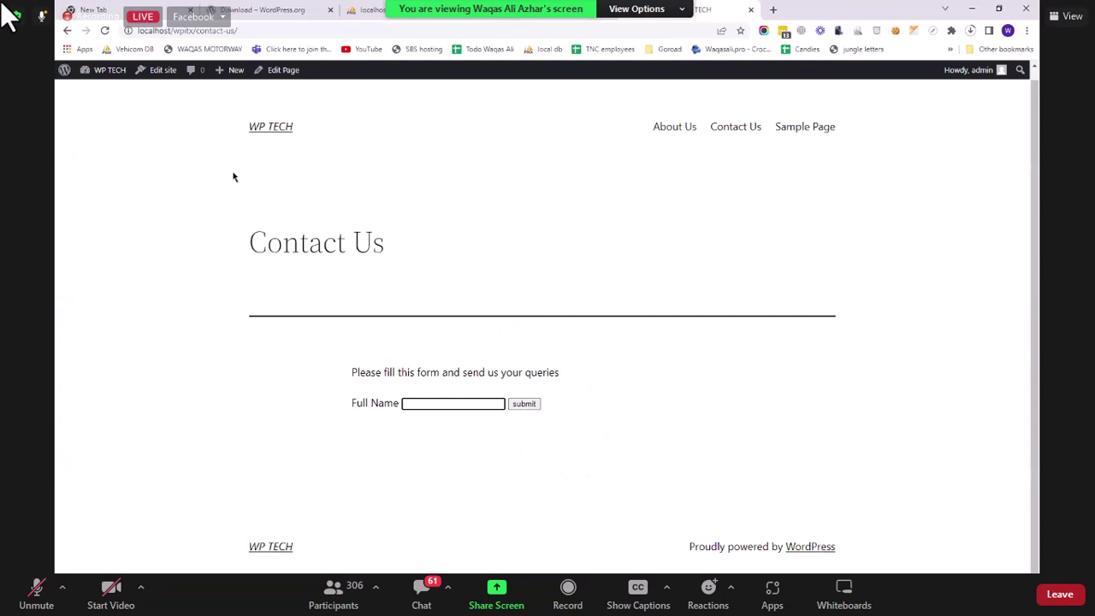
pyautogui.click(513, 11)
pyautogui.click(671, 10)
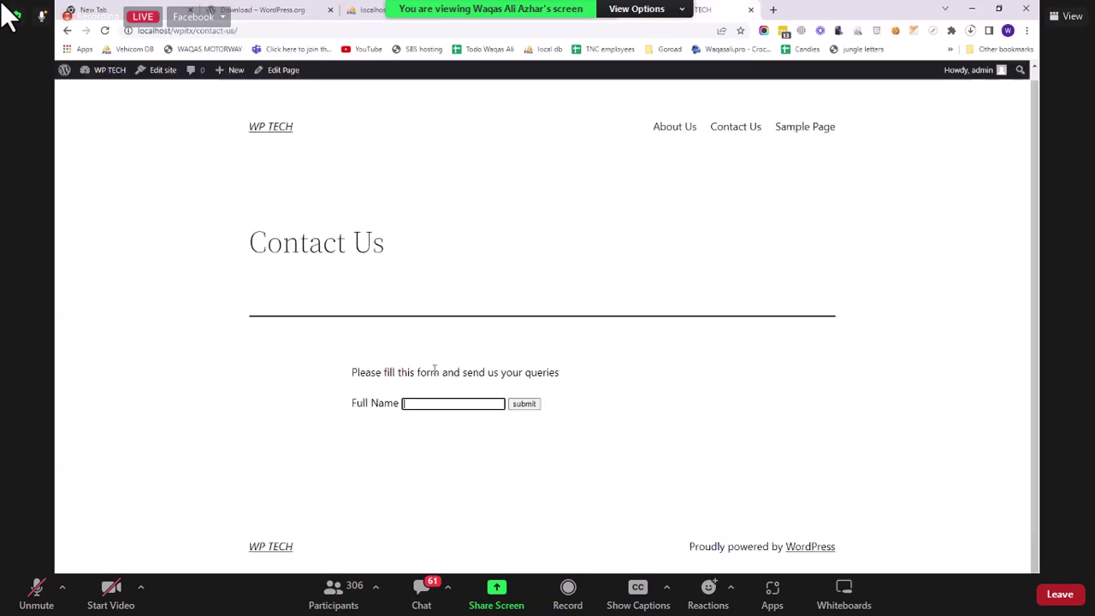
pyautogui.moveTo(108, 73)
pyautogui.click(115, 92)
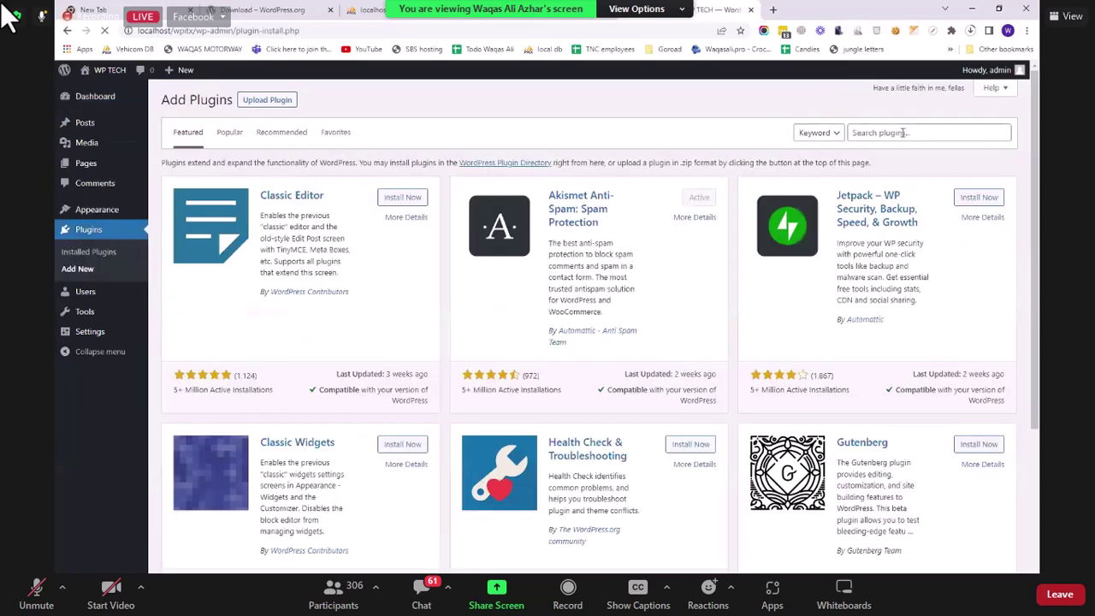
# Step: Search Add Plugins for 'contact form 7' and install Contact Form 7
pyautogui.click(903, 132)
pyautogui.write('cont')
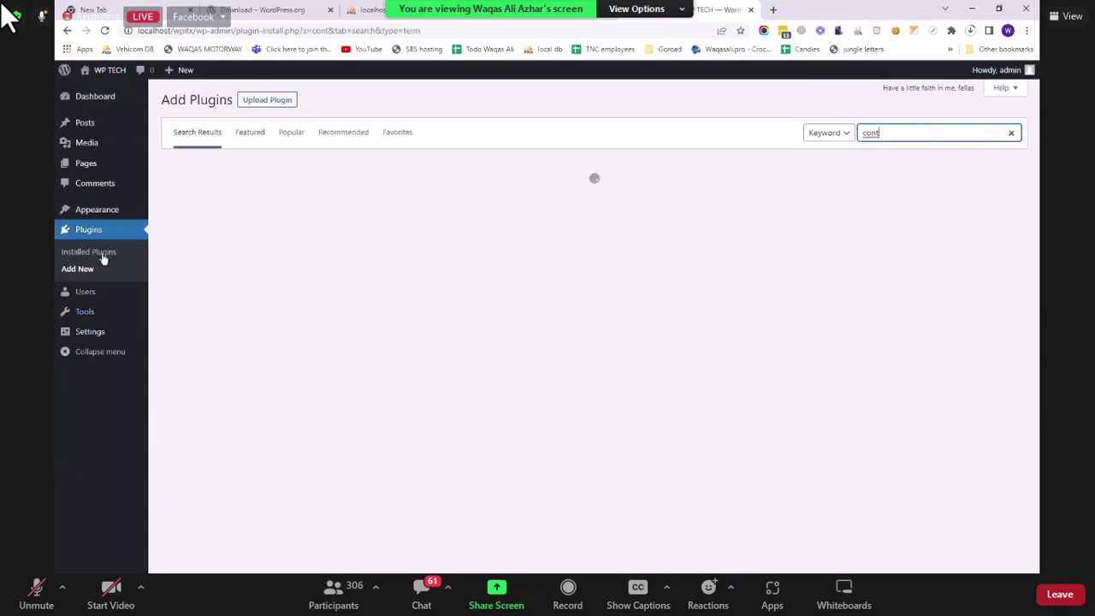
pyautogui.click(103, 253)
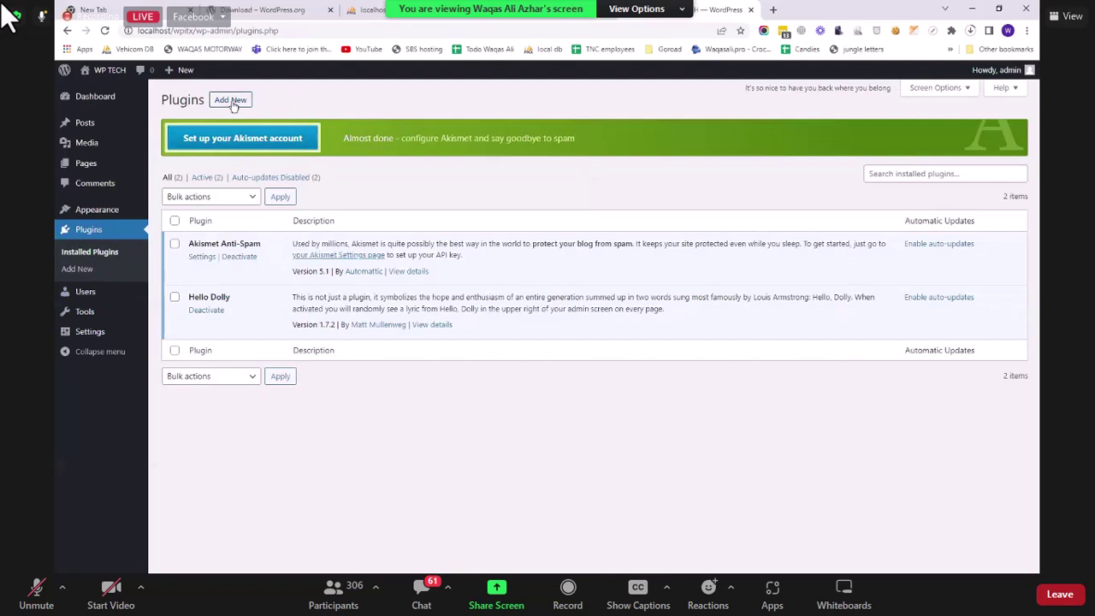
pyautogui.click(238, 102)
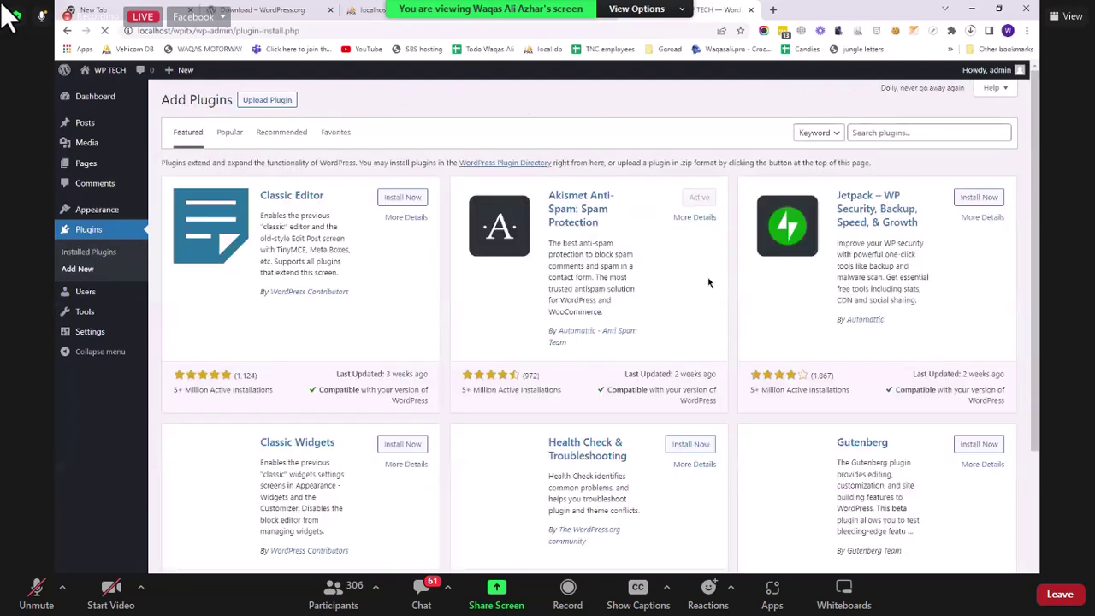
pyautogui.scroll(-10, 888, 137)
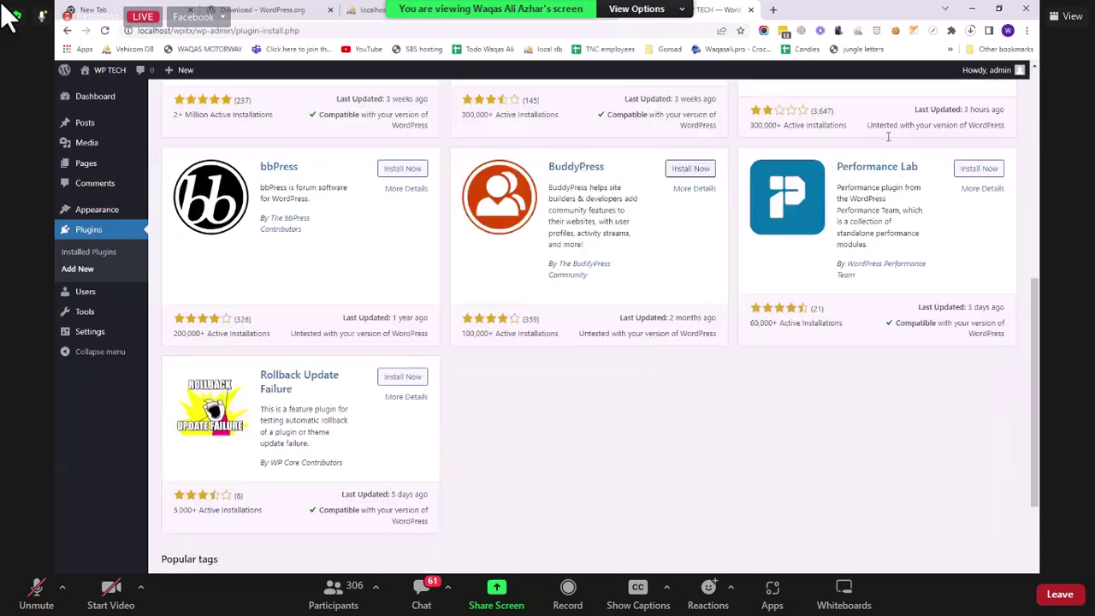
pyautogui.scroll(-2, 888, 136)
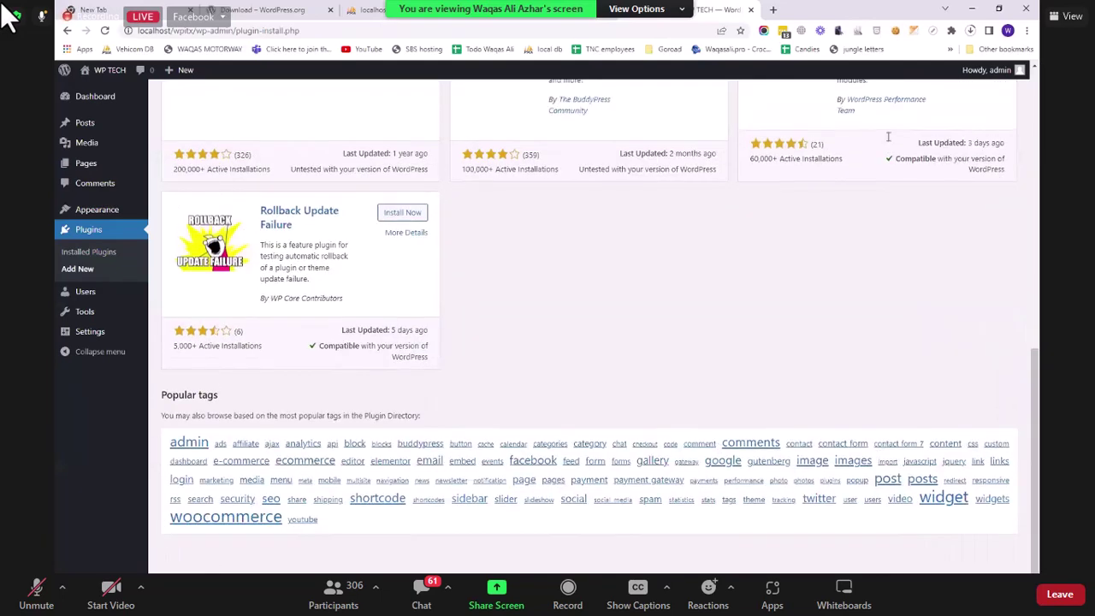
pyautogui.write('contact form 7')
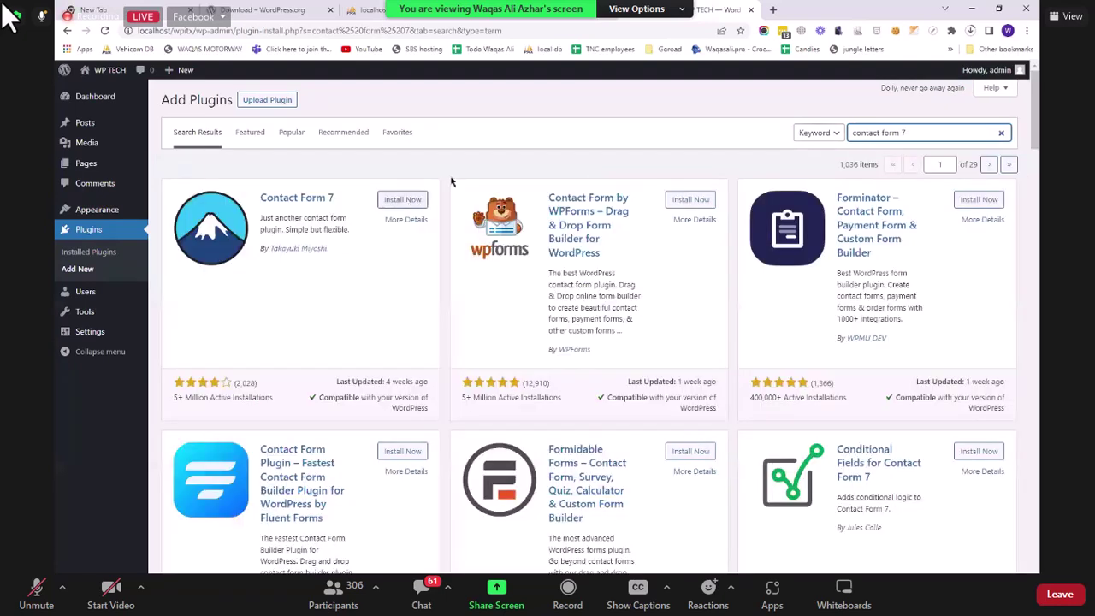
pyautogui.click(403, 199)
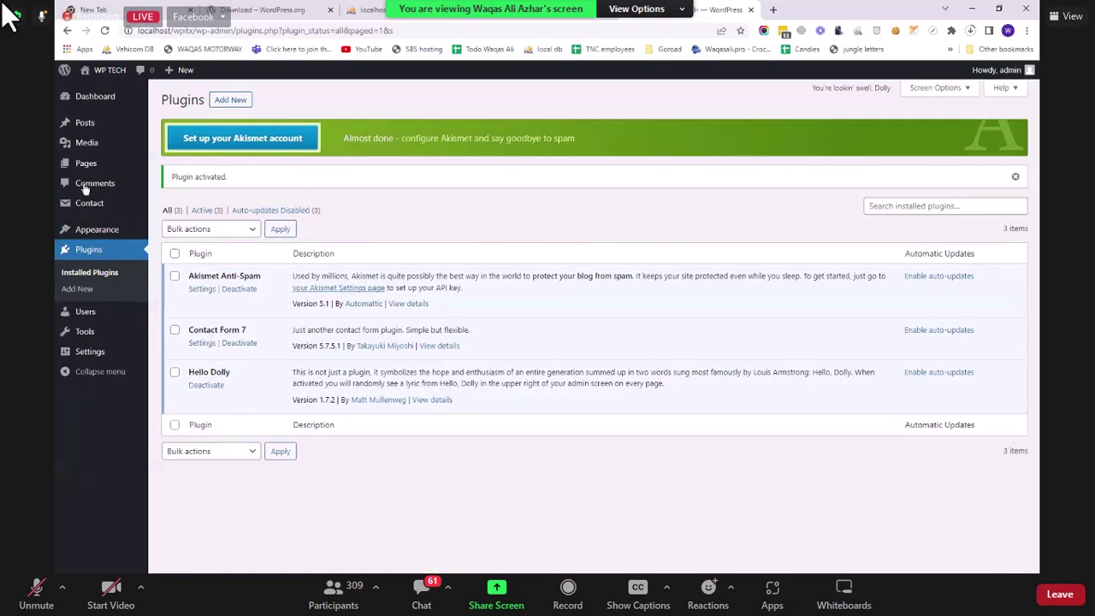
# Step: Open Contact > Contact Forms and select Contact form 1's shortcode for copying
pyautogui.moveTo(92, 204)
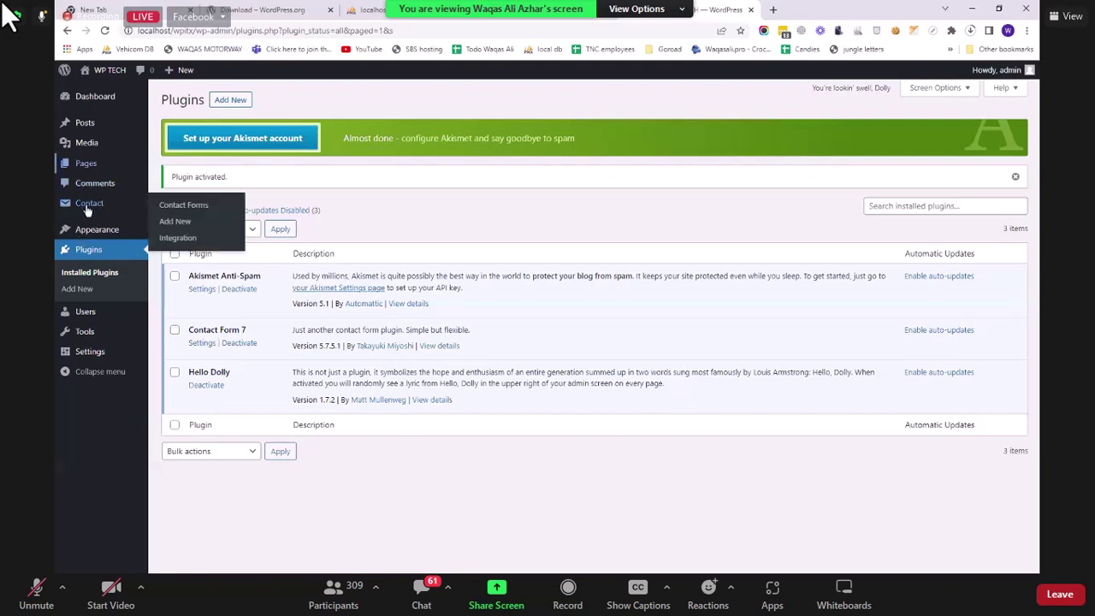
pyautogui.click(90, 204)
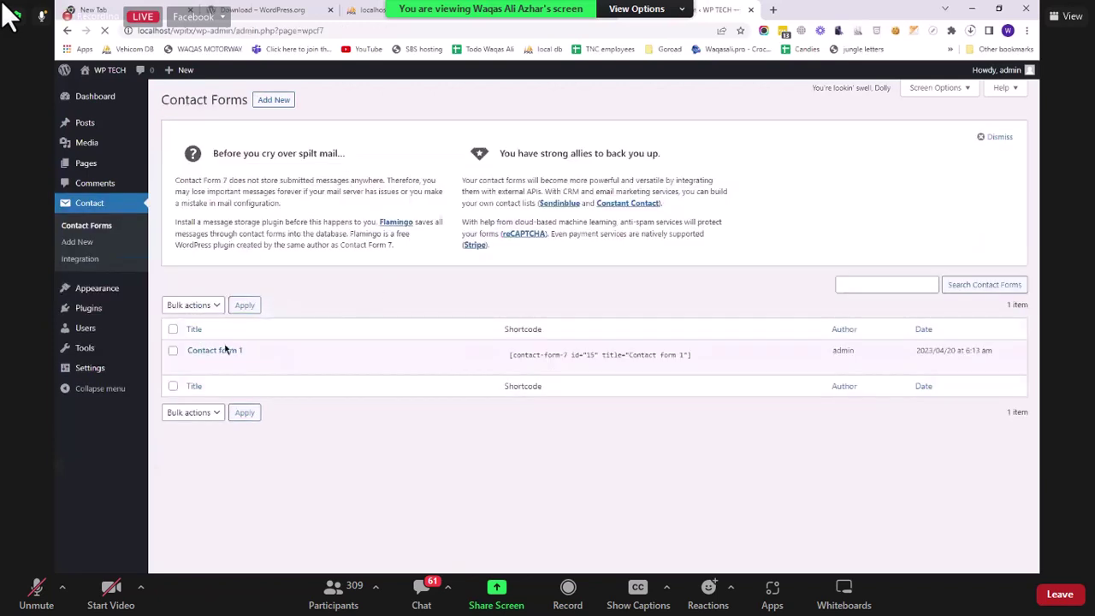
pyautogui.moveTo(221, 357)
pyautogui.click(709, 367)
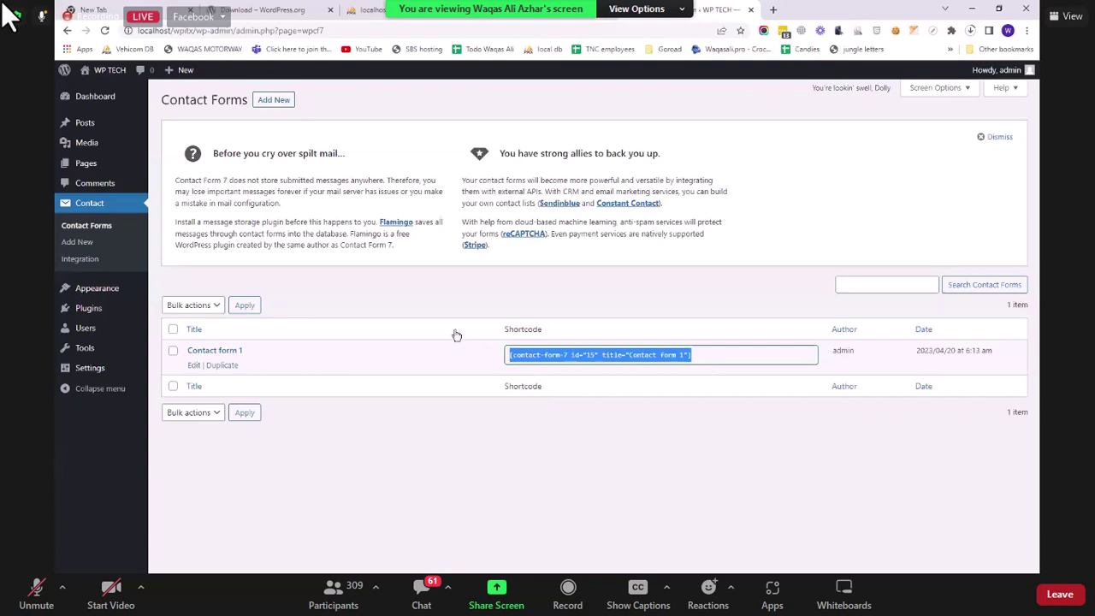
pyautogui.click(703, 361)
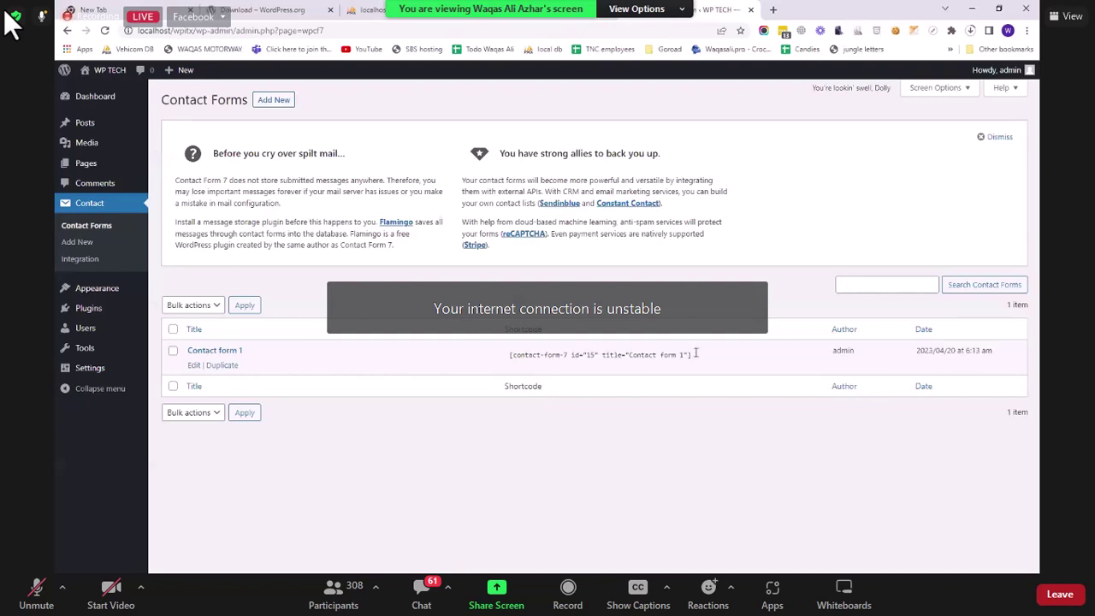
pyautogui.click(651, 359)
pyautogui.hotkey('ctrl', 'c')
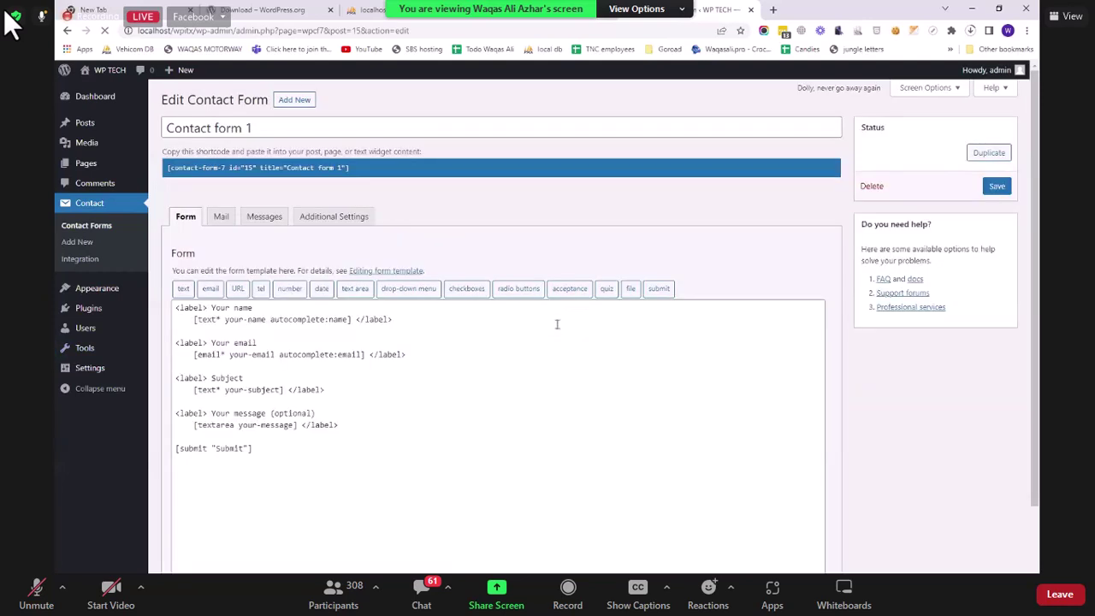
# Step: Scroll through the Contact form 1 template, then open Contact Us from Pages for editing
pyautogui.scroll(-1, 656, 269)
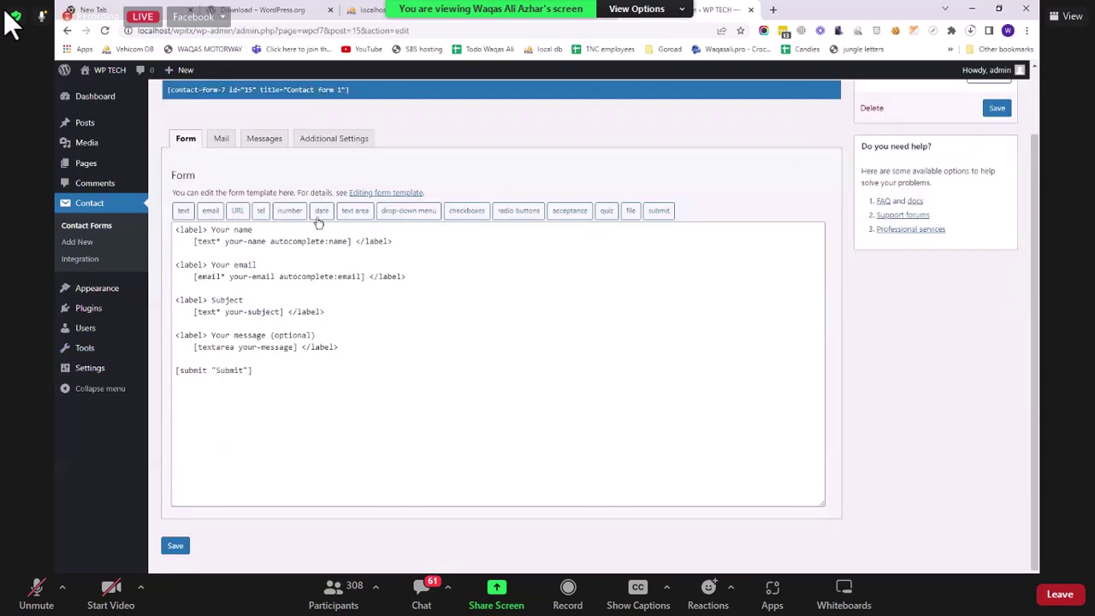
pyautogui.scroll(1, 241, 224)
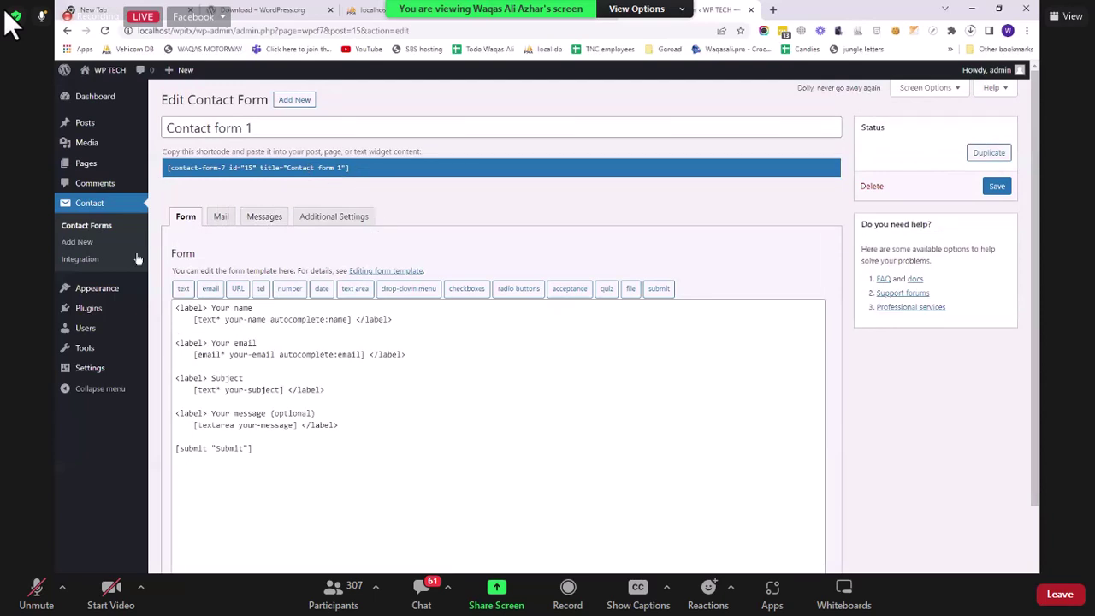
pyautogui.click(104, 167)
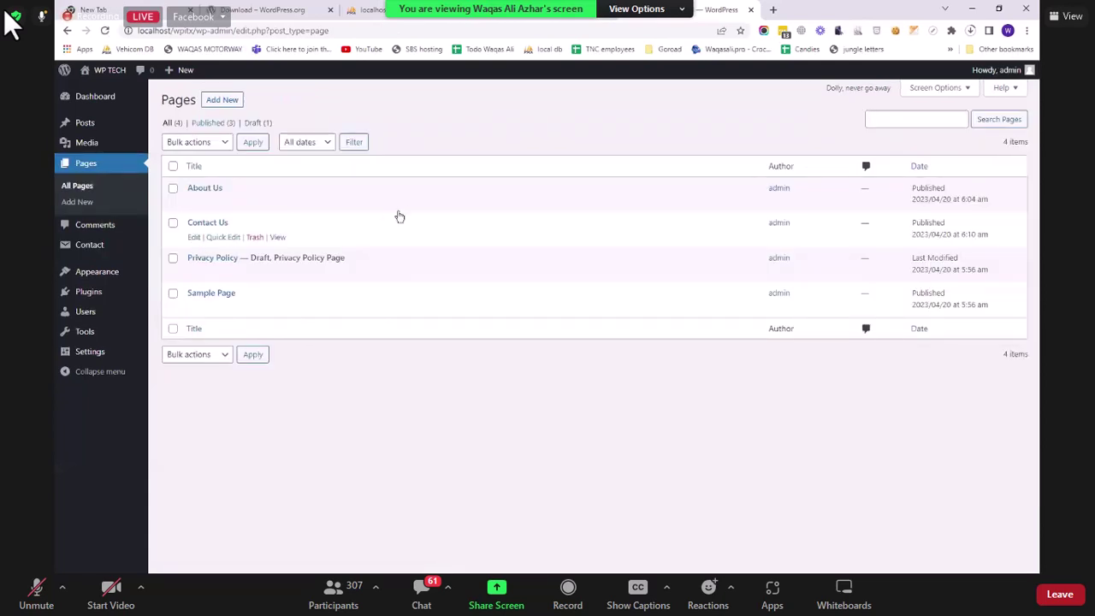
pyautogui.click(194, 237)
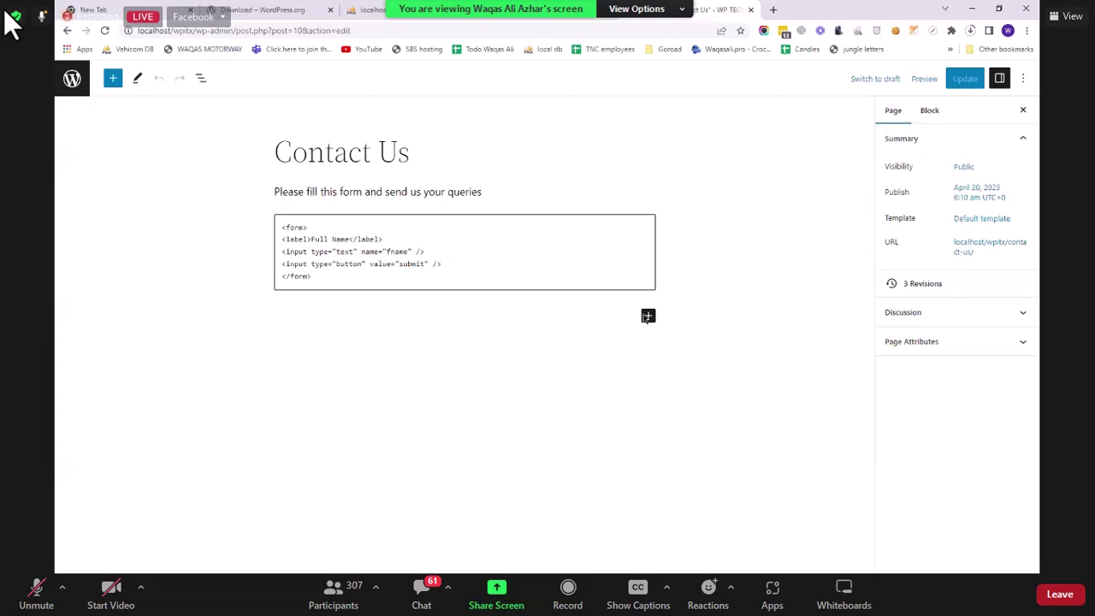
# Step: Insert a Shortcode block below the form and paste the Contact form 1 shortcode
pyautogui.click(648, 315)
pyautogui.click(172, 339)
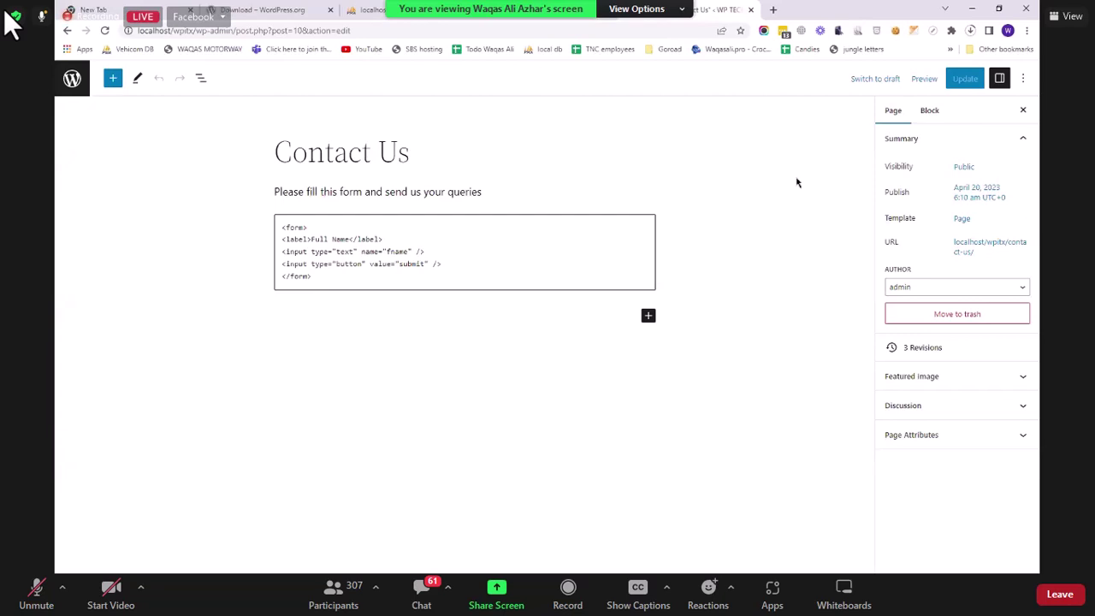
pyautogui.click(648, 316)
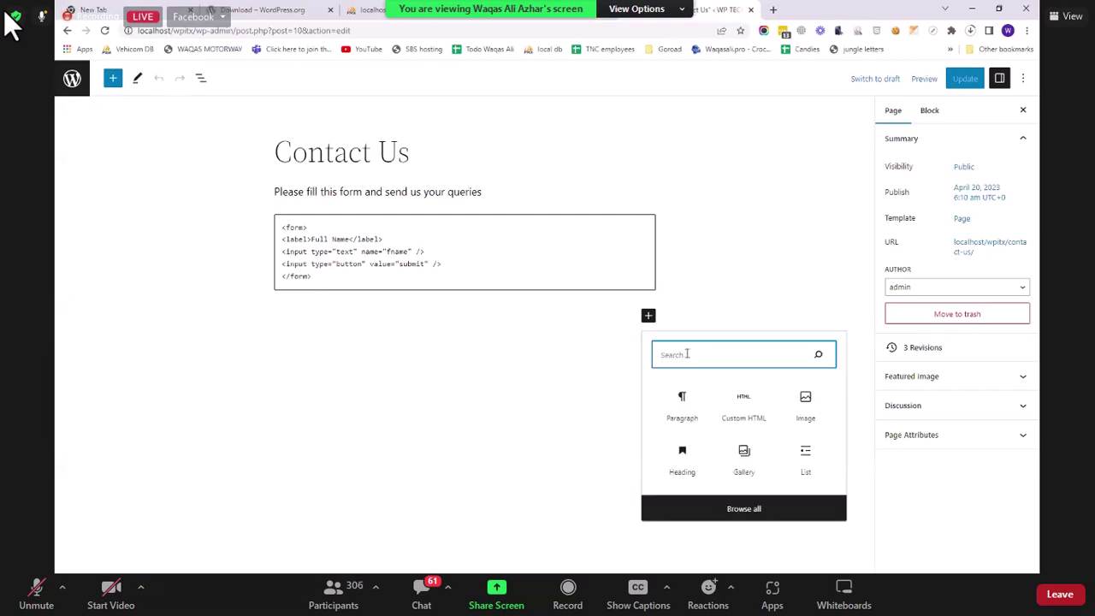
pyautogui.write('sho')
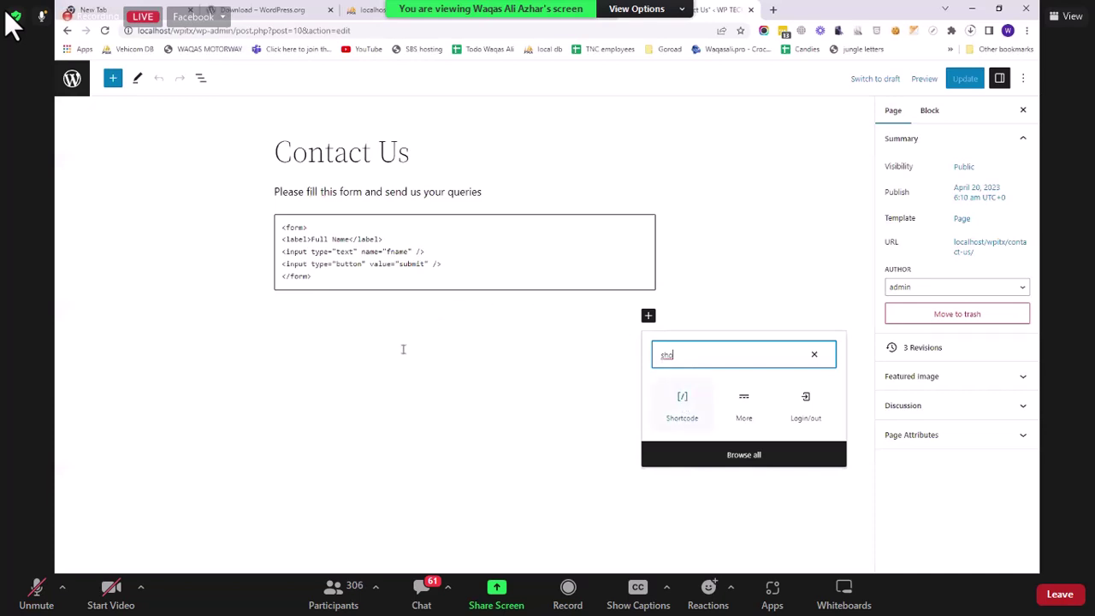
pyautogui.press('Return')
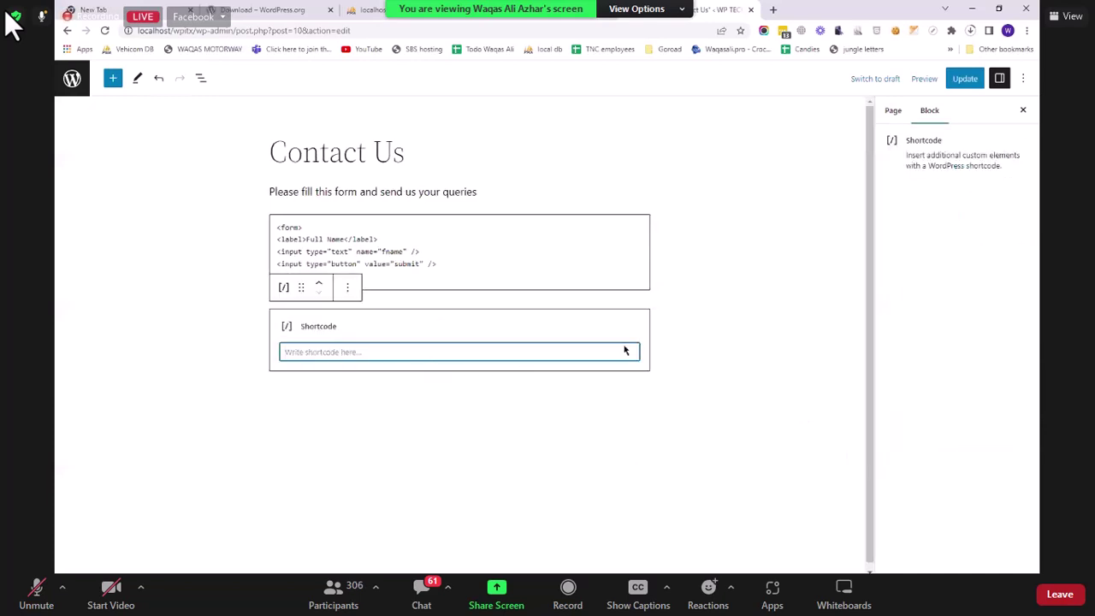
pyautogui.hotkey('ctrl', 'v')
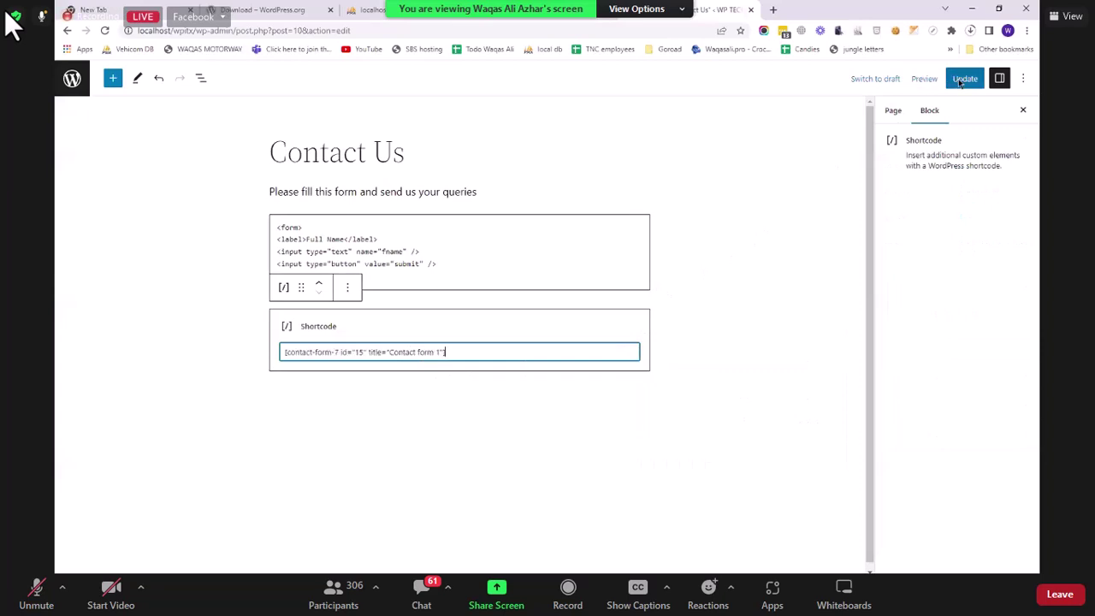
# Step: Update the Contact Us page and view it on the live site
pyautogui.hotkey('ctrl', 's')
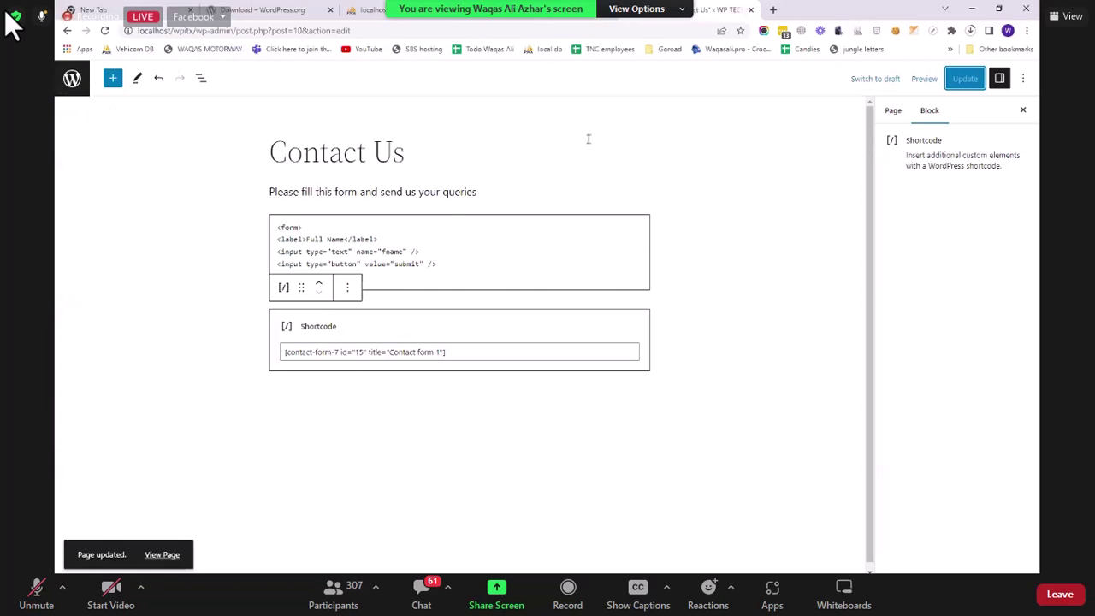
pyautogui.click(72, 79)
pyautogui.click(101, 71)
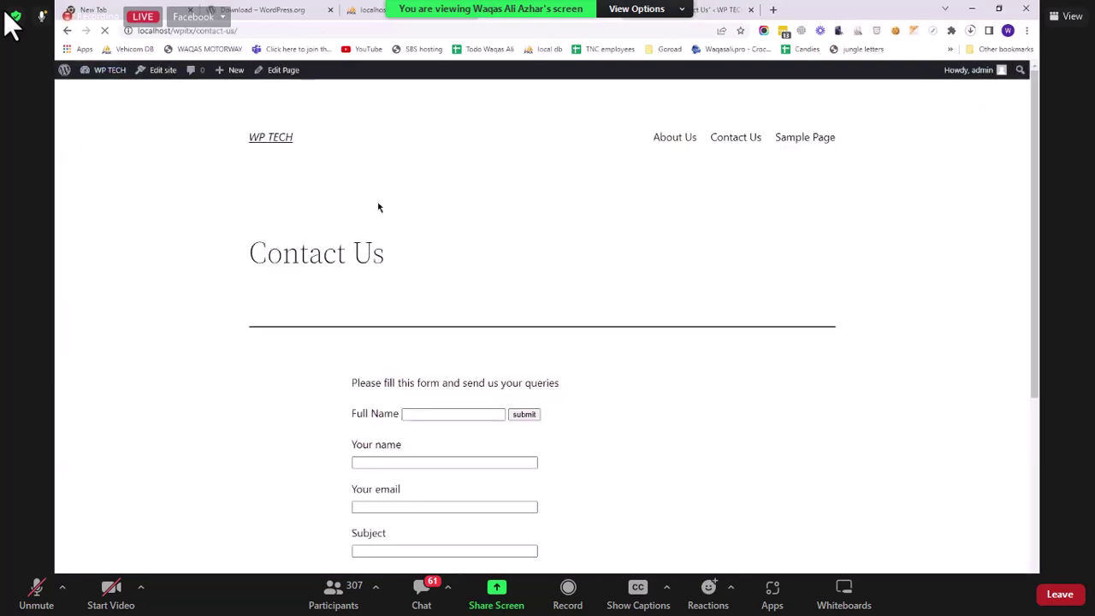
# Step: Fill in a test name and e-mail, subject 'new email', message 'testing', and submit the form
pyautogui.scroll(-3, 408, 431)
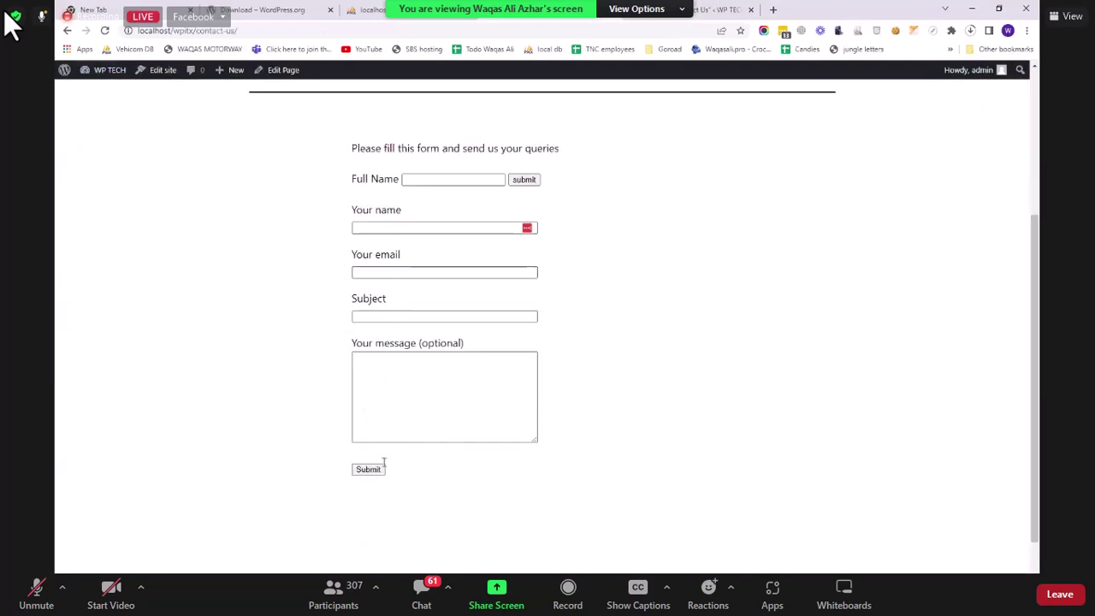
pyautogui.click(412, 227)
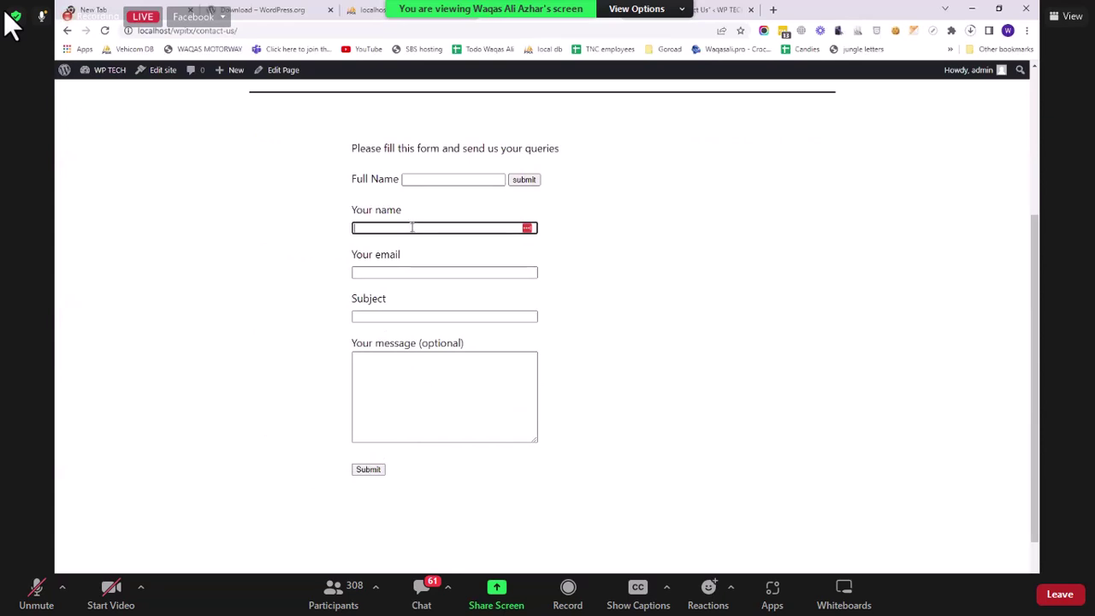
pyautogui.press('Tab')
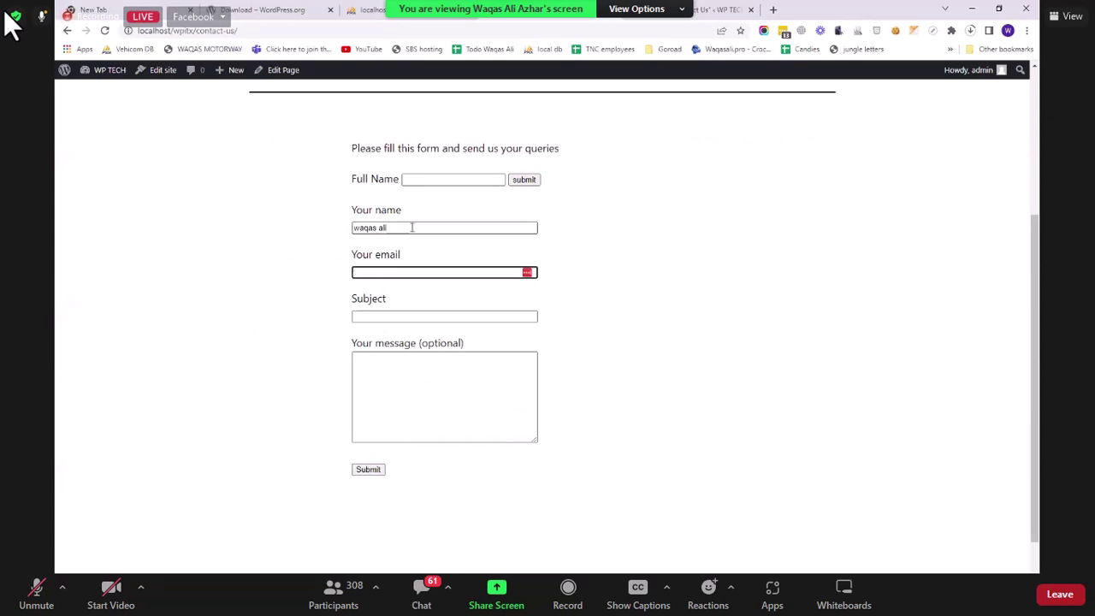
pyautogui.press('Tab')
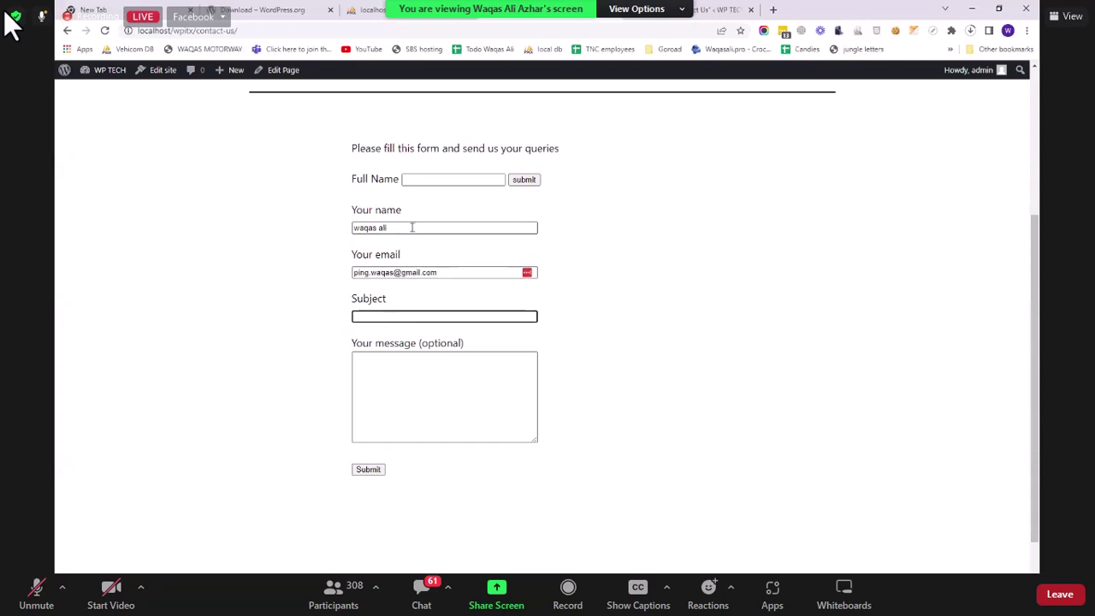
pyautogui.write('new email')
pyautogui.press('Tab')
pyautogui.write('te')
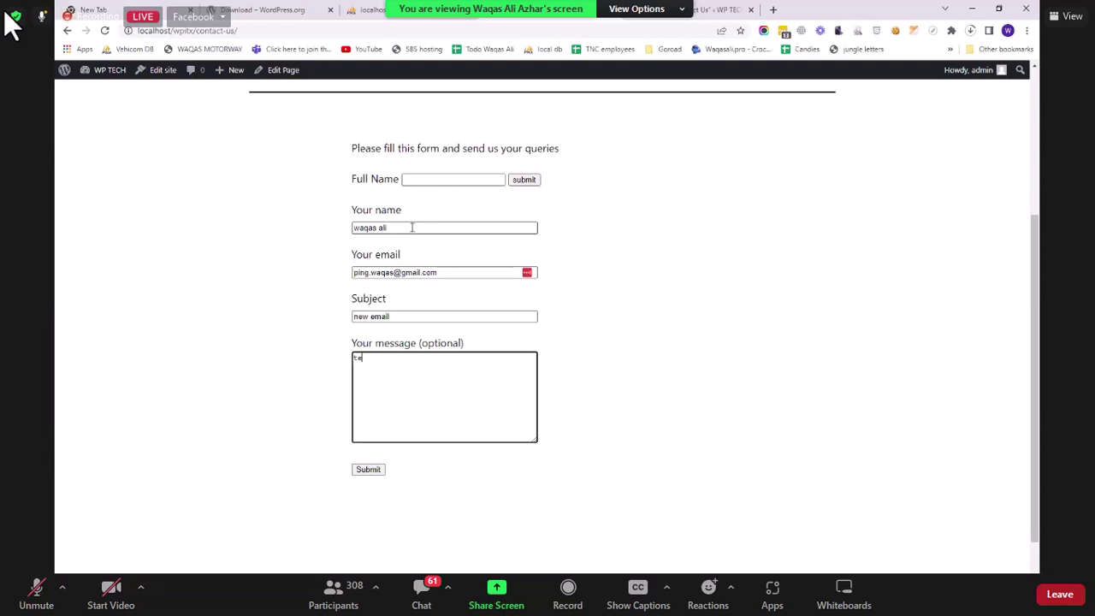
pyautogui.write('sting')
pyautogui.click(369, 470)
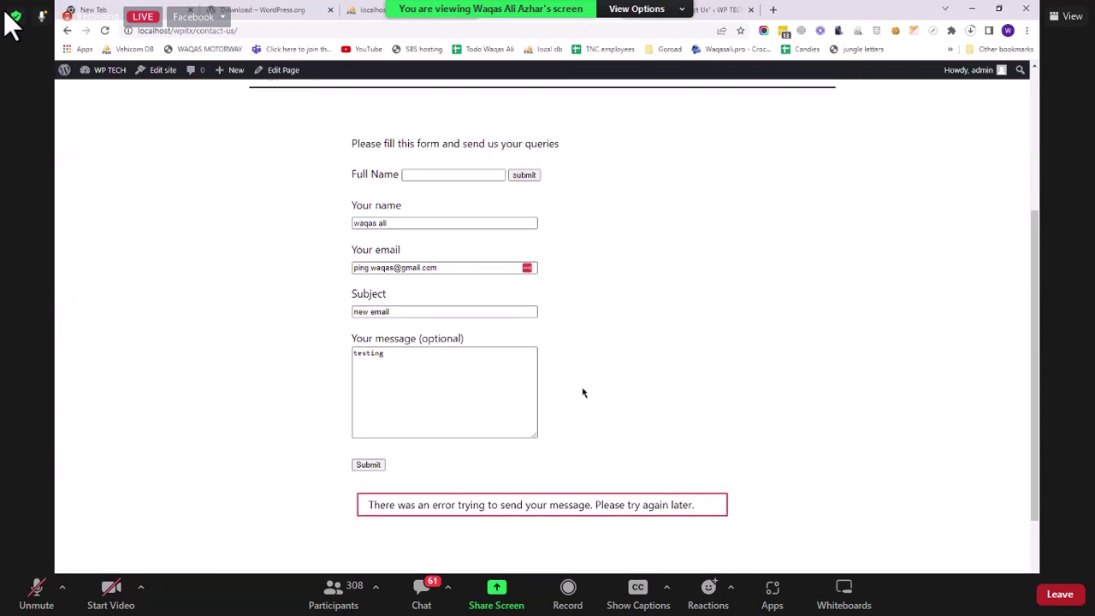
# Step: Zoom the browser to 125% to read the form entries ('new email', 'testing') and the sending error
pyautogui.scroll(-1, 479, 453)
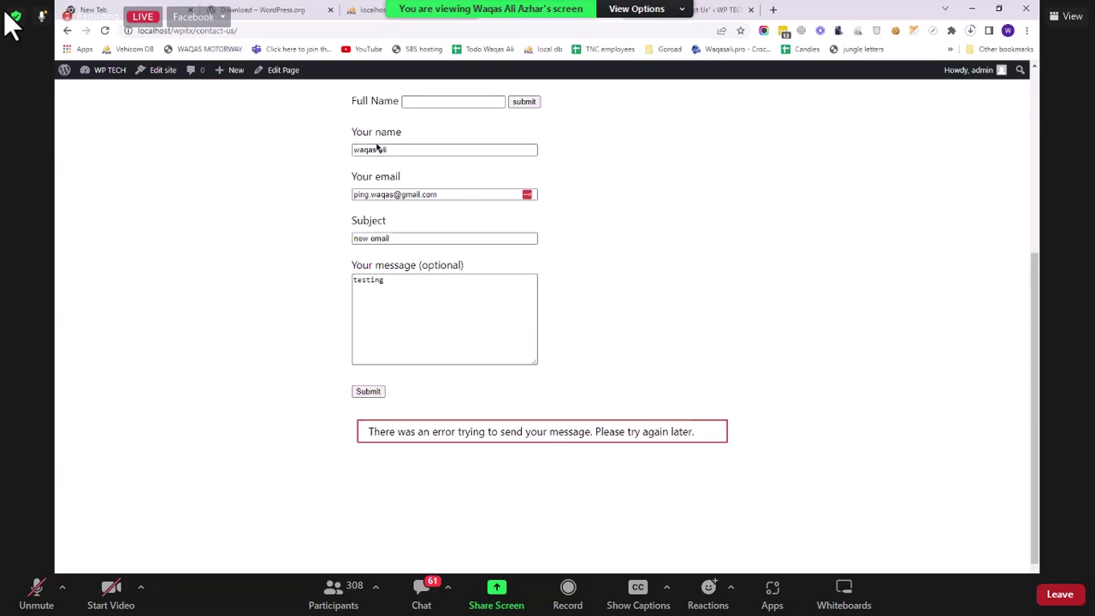
pyautogui.scroll(1, 516, 354)
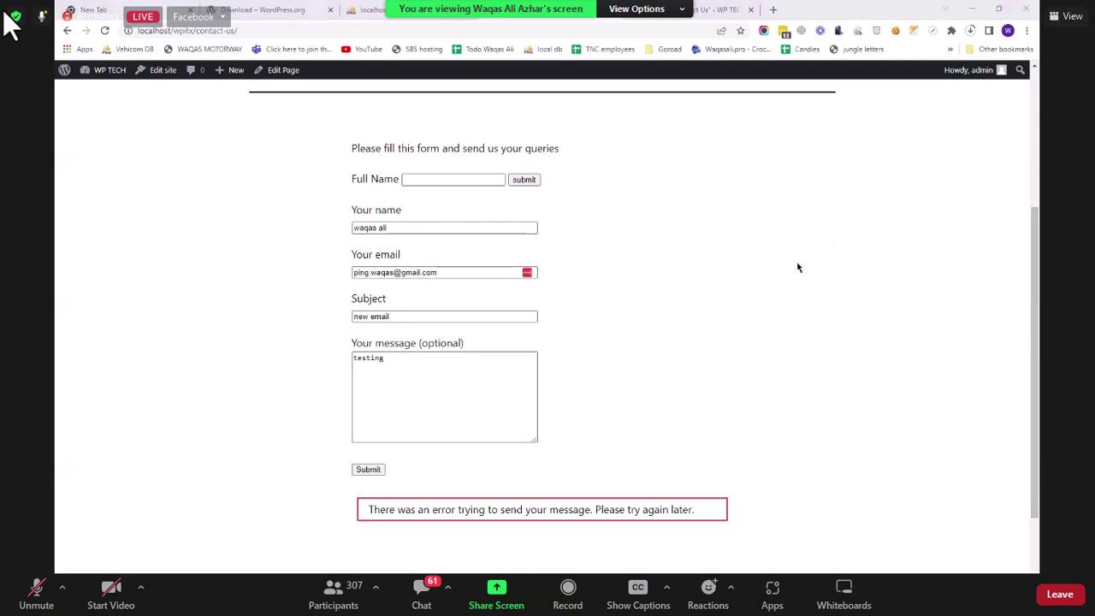
pyautogui.hotkey('ctrl', '+')
pyautogui.hotkey('ctrl', '+')
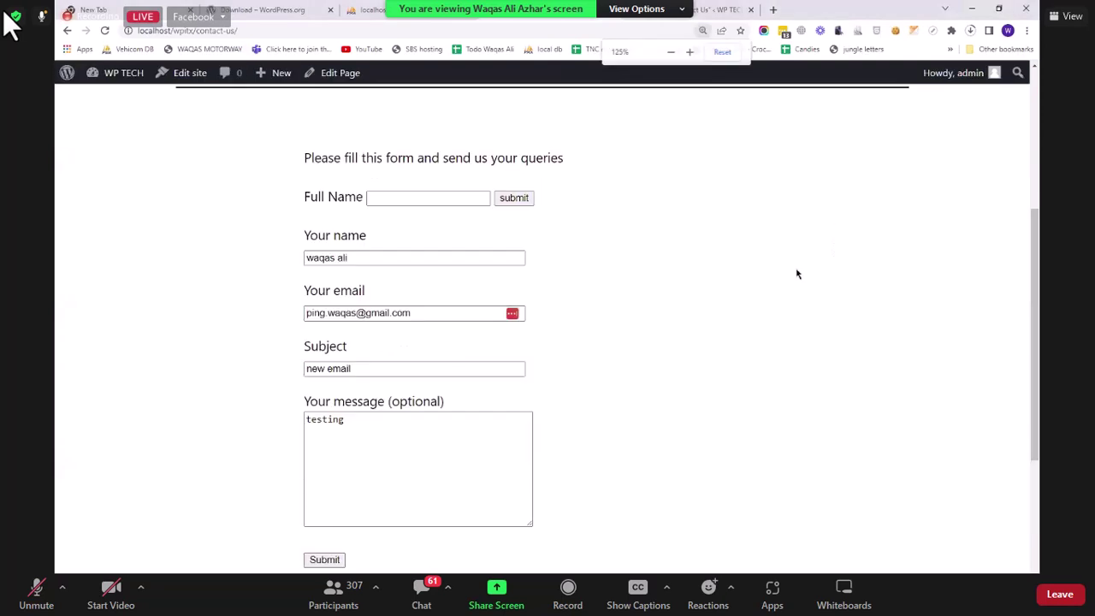
pyautogui.scroll(-1, 797, 274)
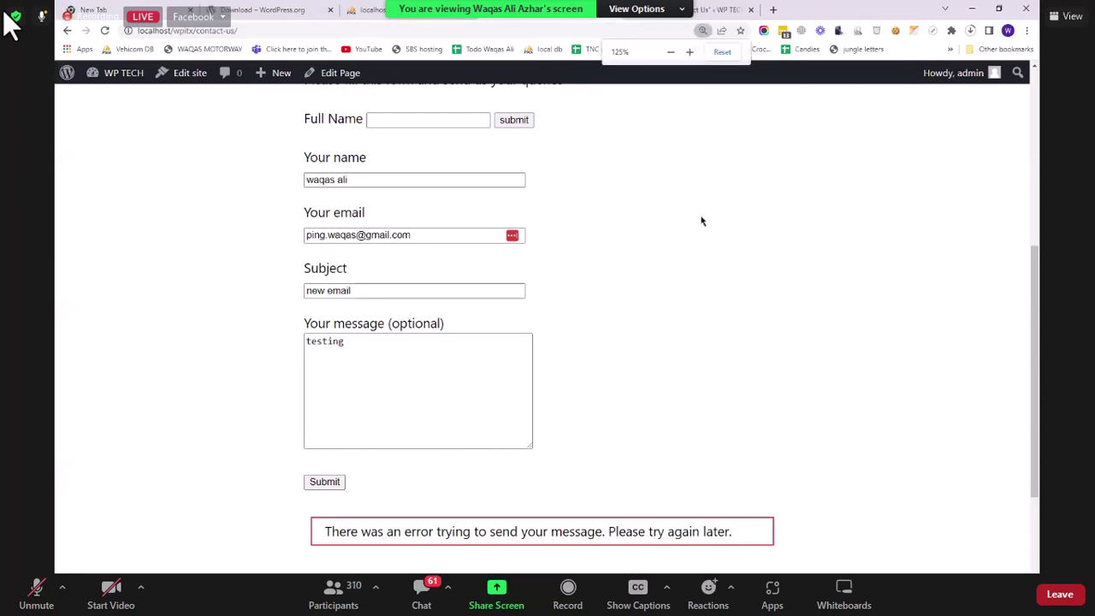
pyautogui.scroll(2, 702, 222)
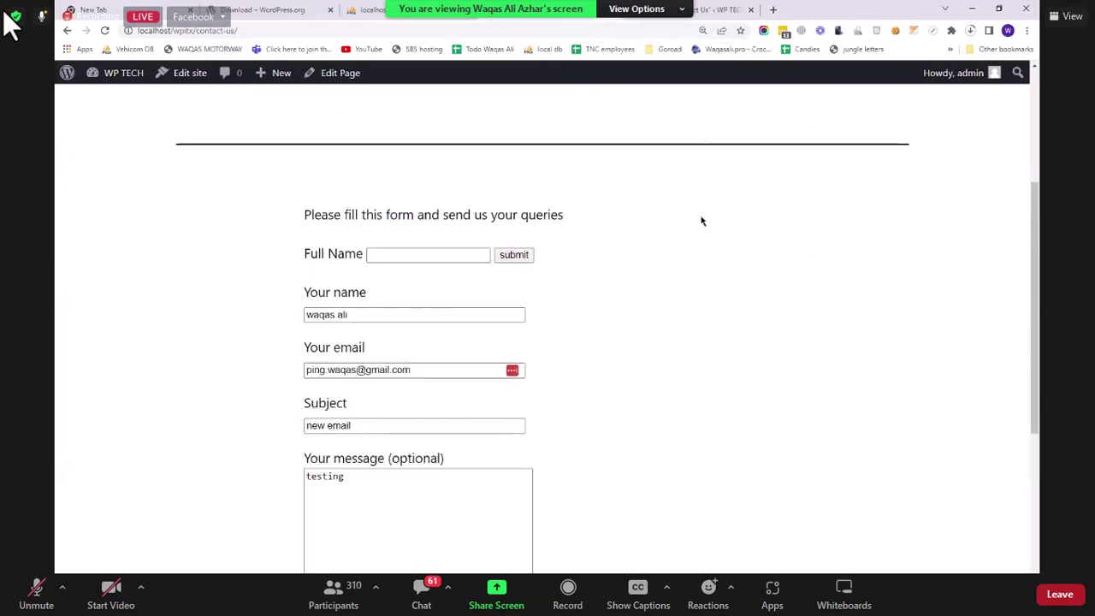
pyautogui.scroll(-2, 702, 221)
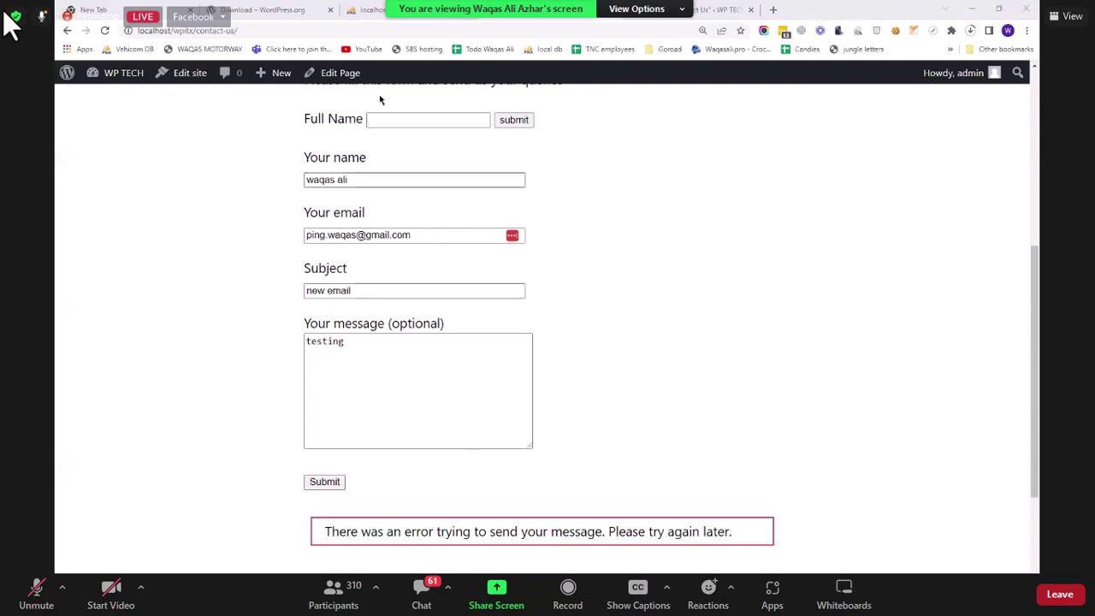
pyautogui.scroll(1, 400, 206)
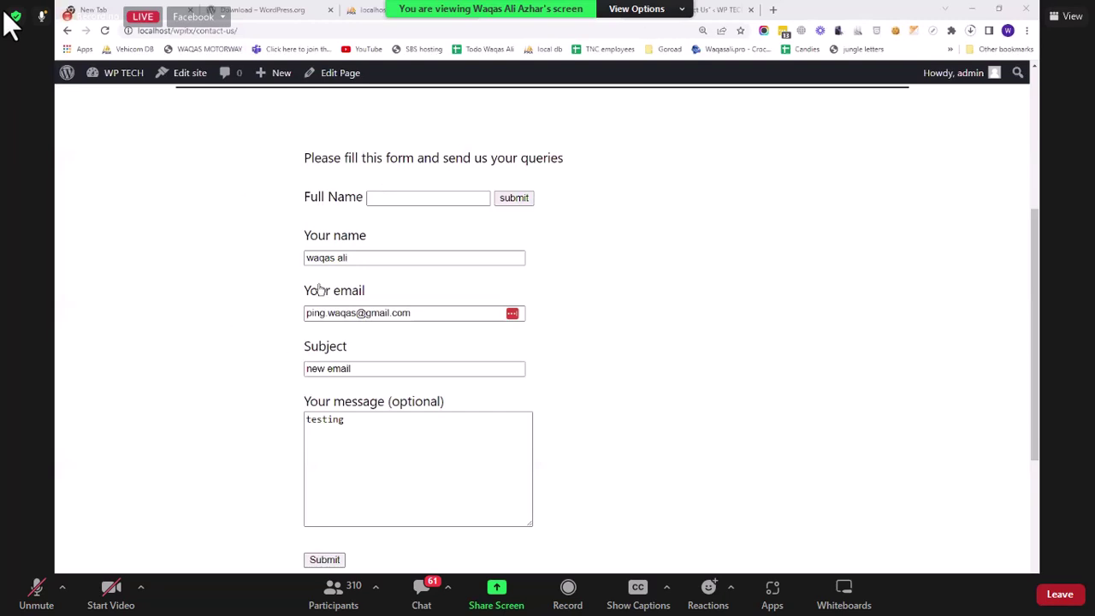
# Step: Open the Contact Us page in the block editor from the Pages list
pyautogui.click(717, 10)
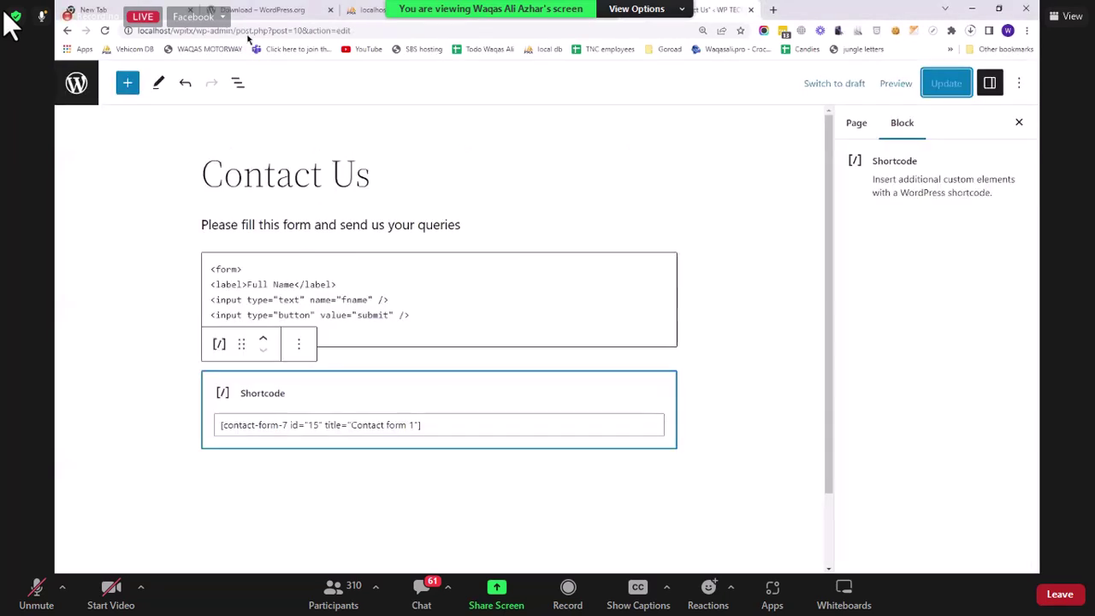
pyautogui.click(298, 343)
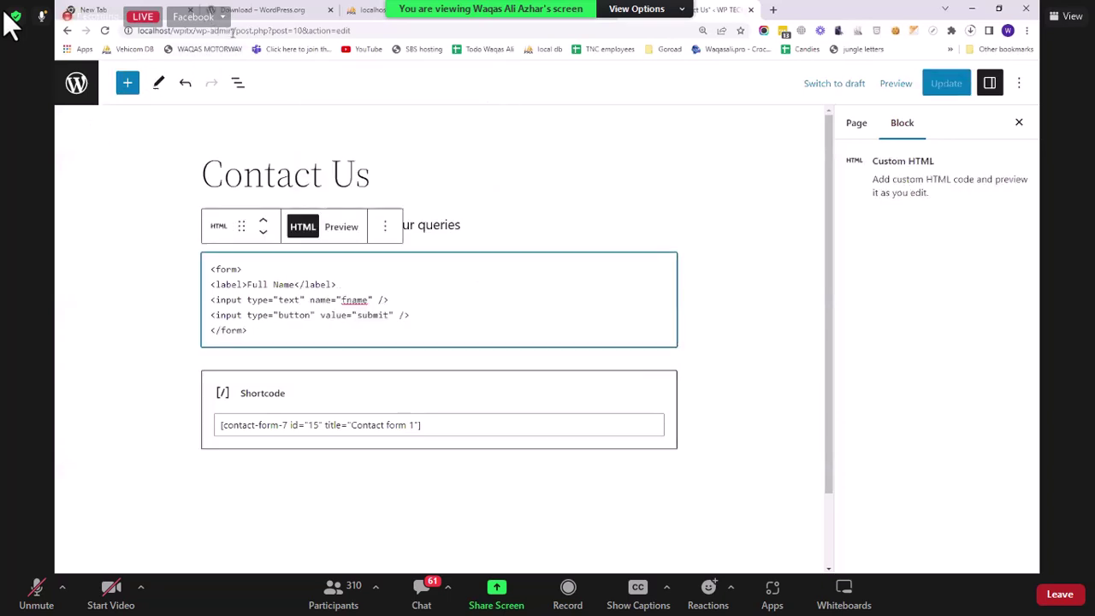
pyautogui.hotkey('alt', 'Left')
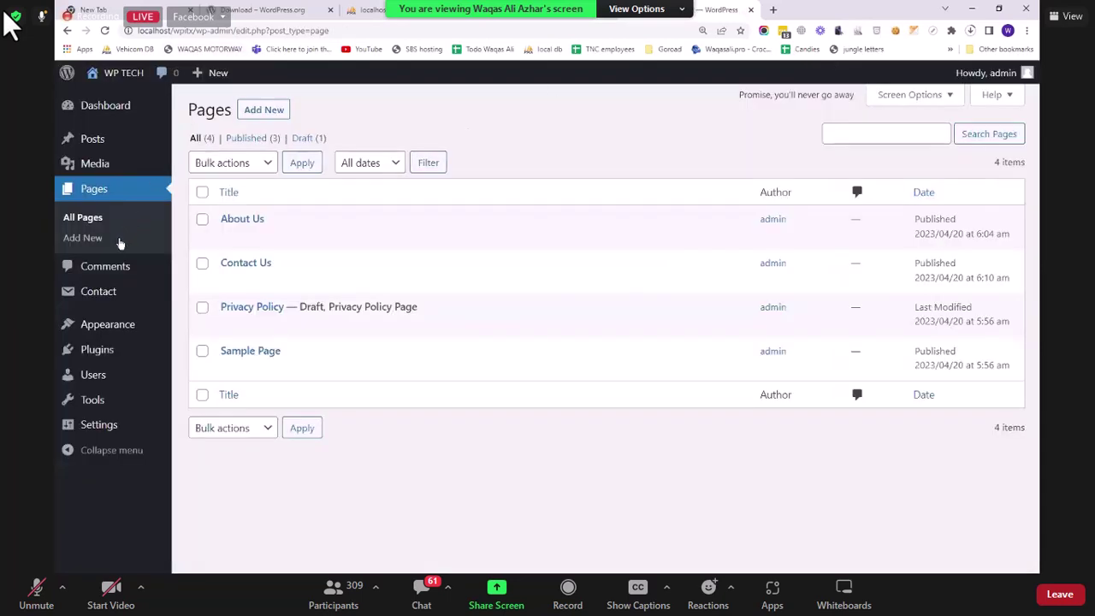
pyautogui.moveTo(233, 31); pyautogui.dragTo(330, 31)
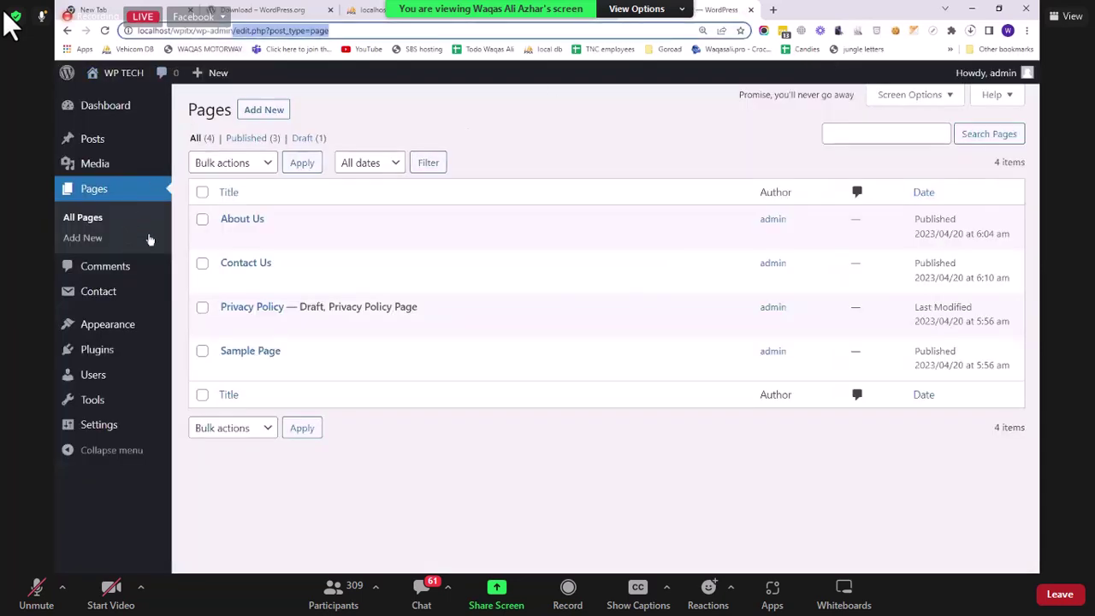
pyautogui.click(228, 282)
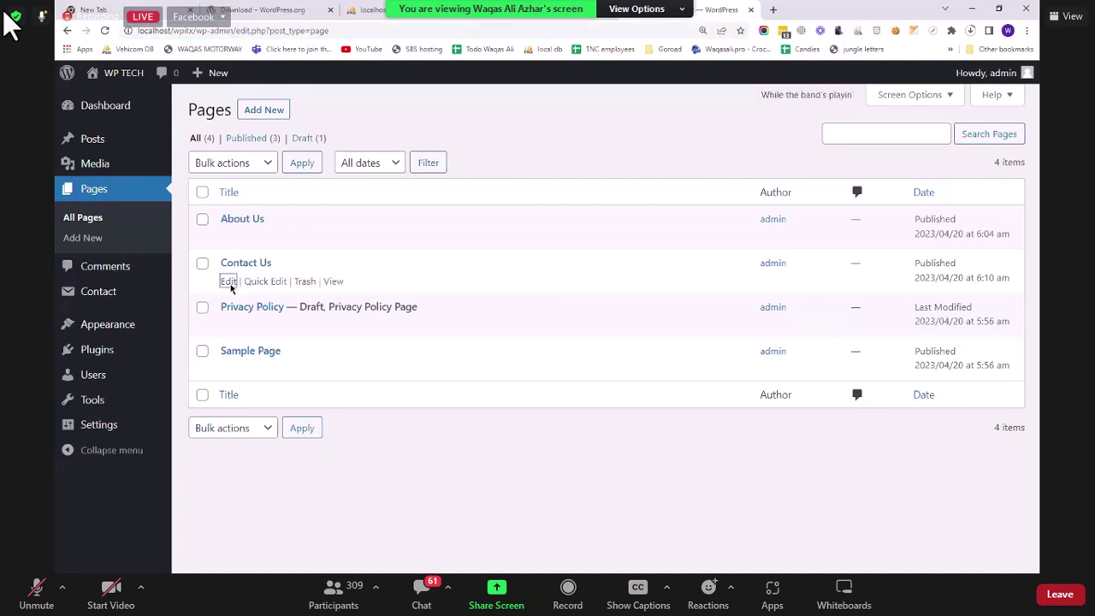
pyautogui.click(791, 9)
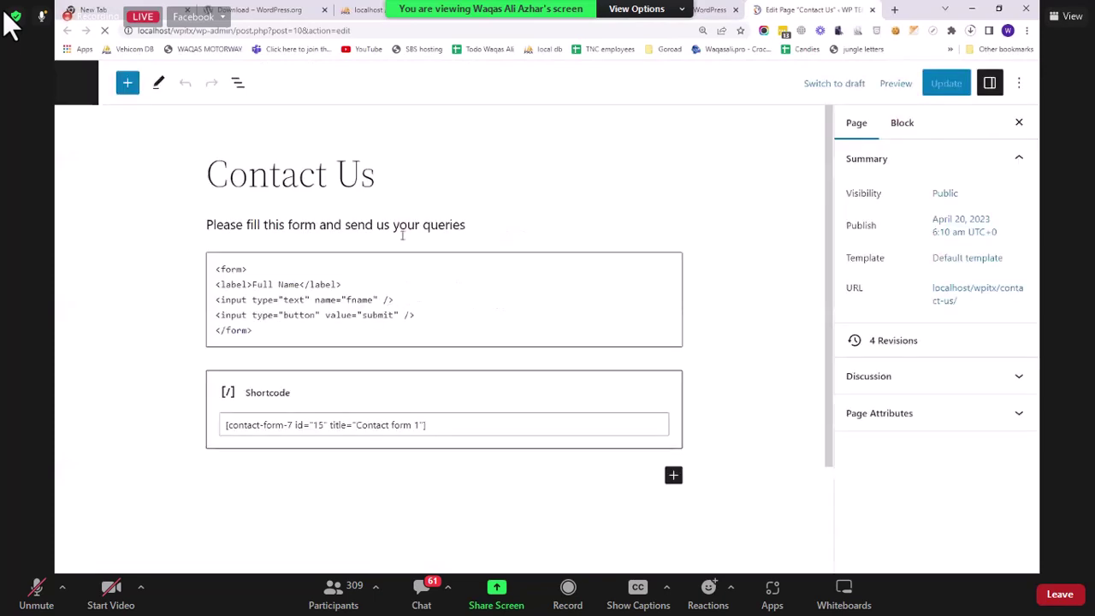
# Step: Delete the Custom HTML Full Name form block, save the page, and reload it live
pyautogui.click(395, 299)
pyautogui.click(391, 228)
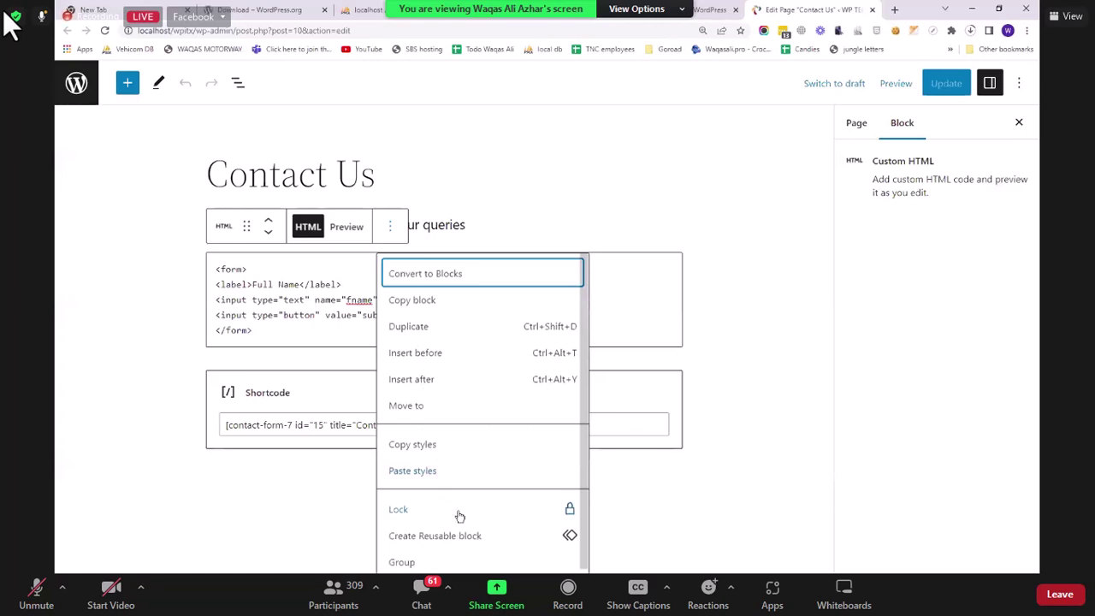
pyautogui.scroll(-2, 460, 516)
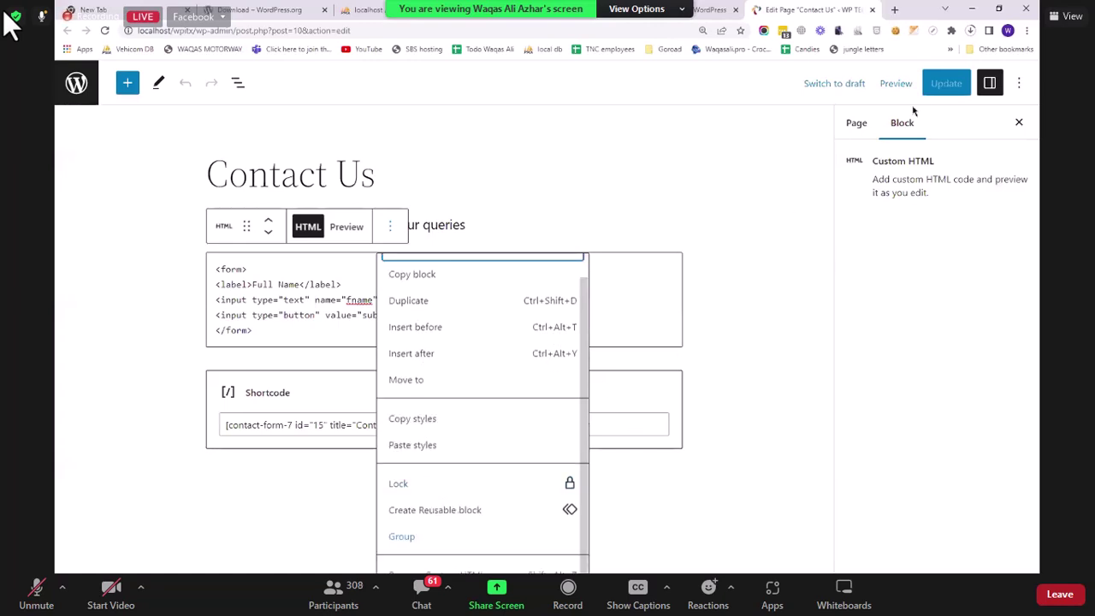
pyautogui.hotkey('shift', 'alt', 'z')
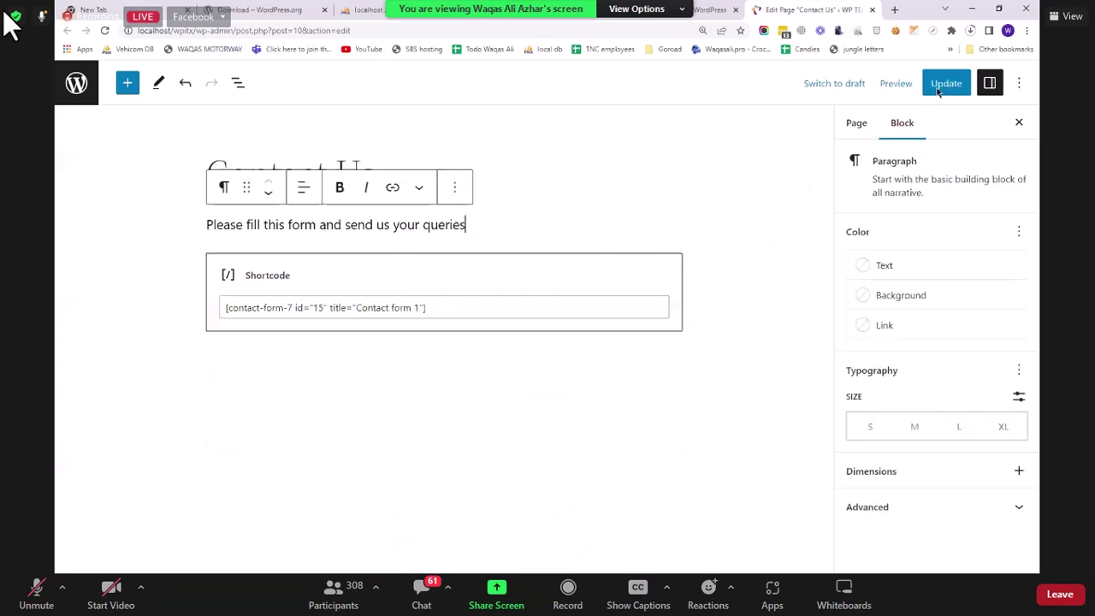
pyautogui.hotkey('ctrl', 's')
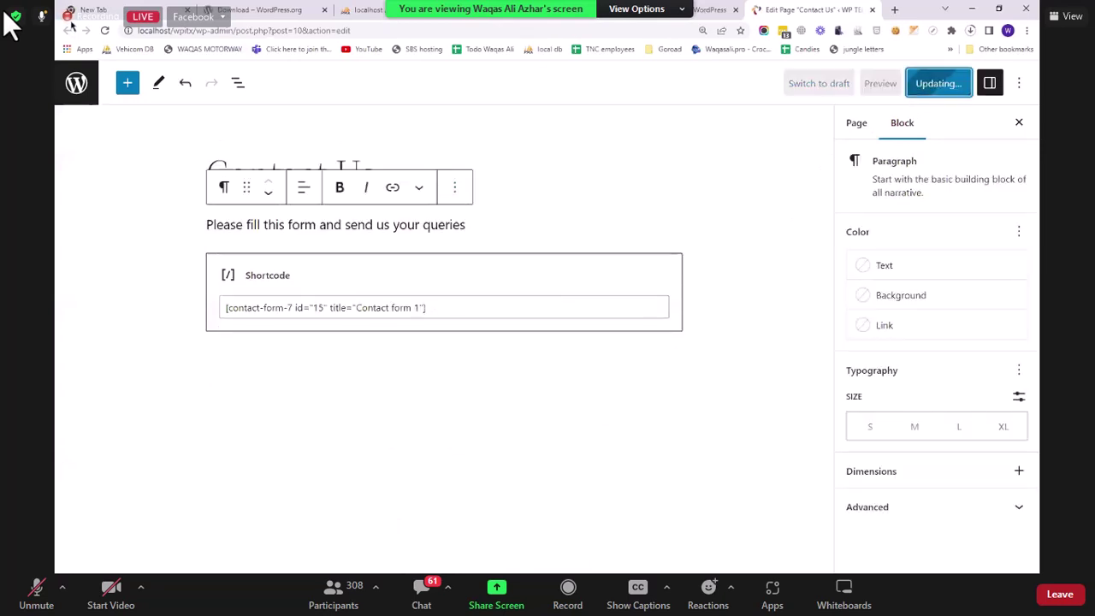
pyautogui.click(105, 31)
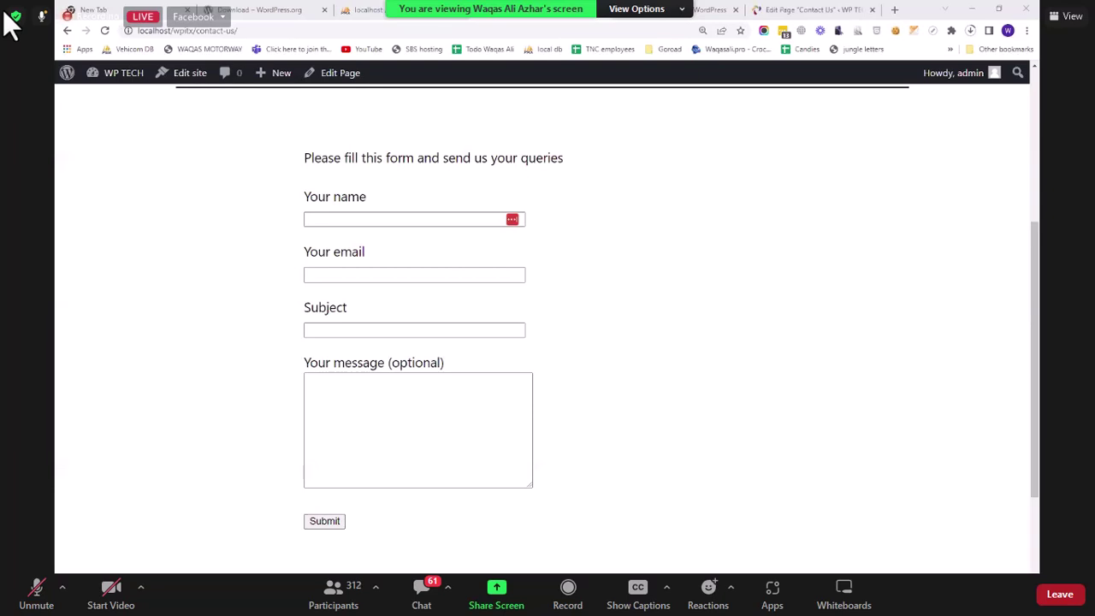
# Step: Focus the form's Your email field, then go to the admin Dashboard from the site menu
pyautogui.click(470, 273)
pyautogui.click(471, 273)
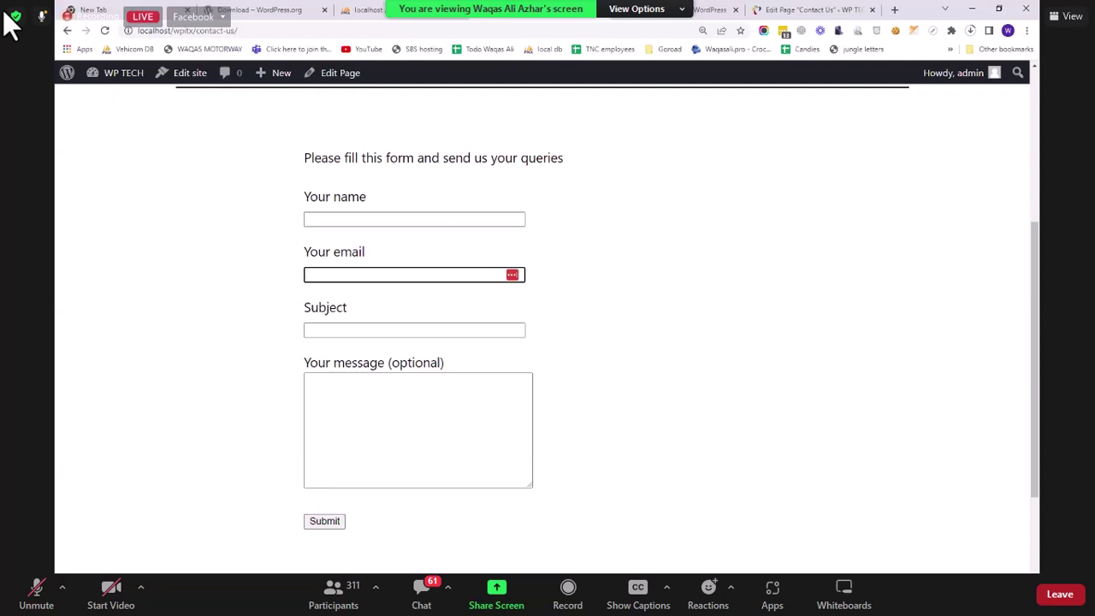
pyautogui.click(114, 98)
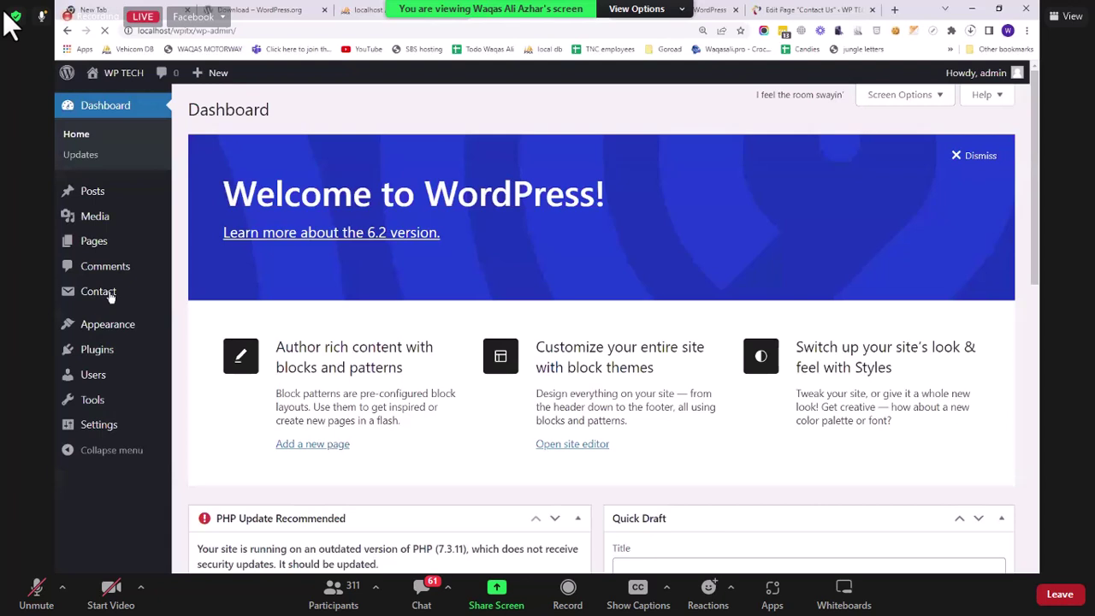
pyautogui.moveTo(110, 296)
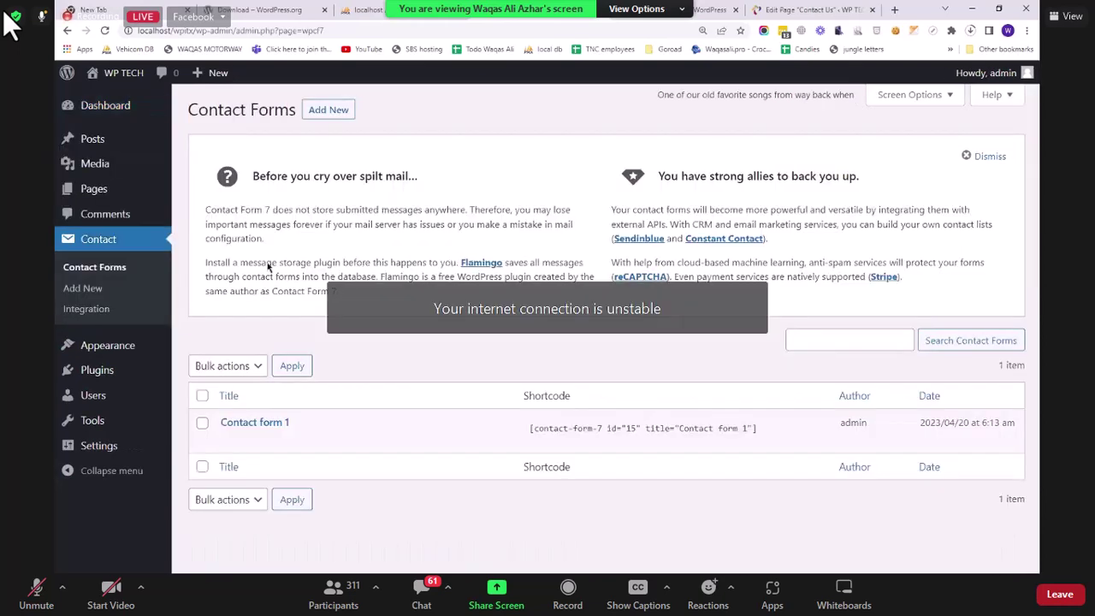
# Step: Show Contact form 1's Mail tab: To [_site_admin_email], subject [_site_title] "[your-subject]"
pyautogui.click(255, 422)
pyautogui.click(262, 255)
pyautogui.scroll(-3, 560, 336)
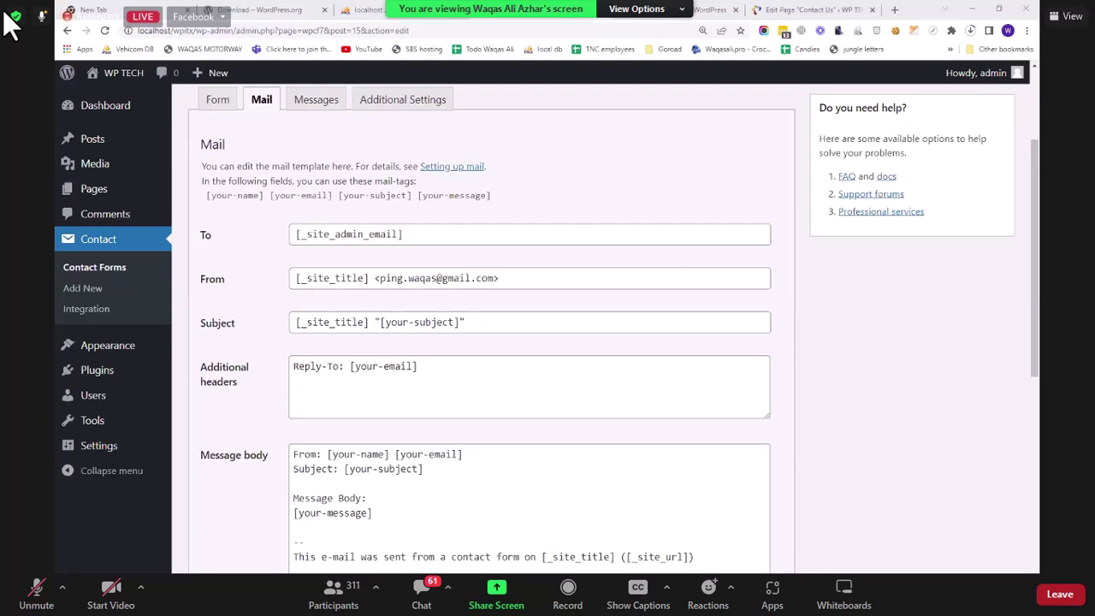
pyautogui.click(327, 597)
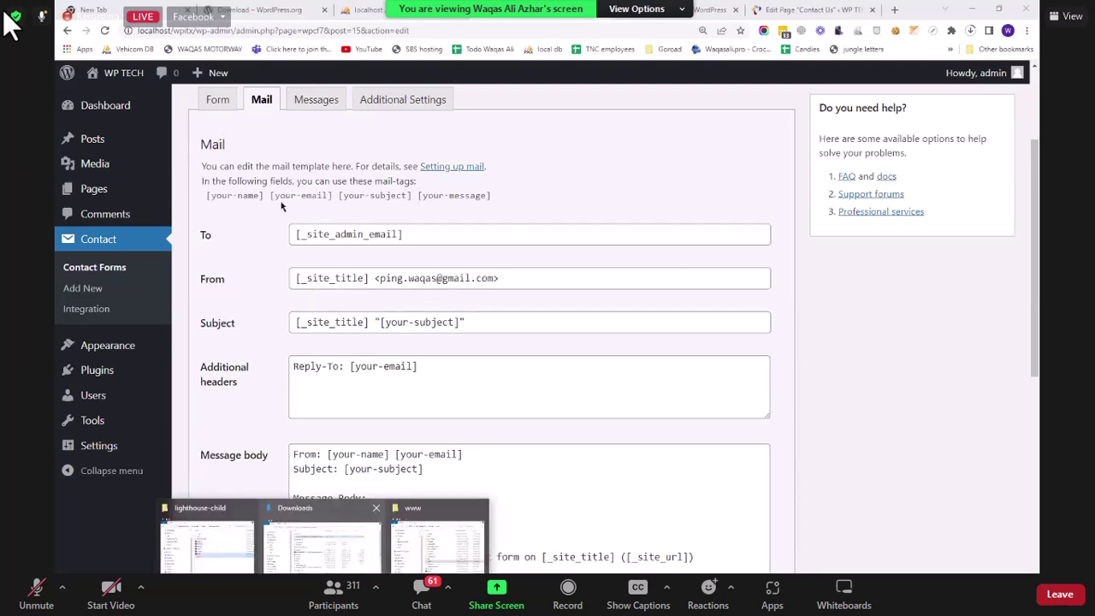
pyautogui.click(213, 541)
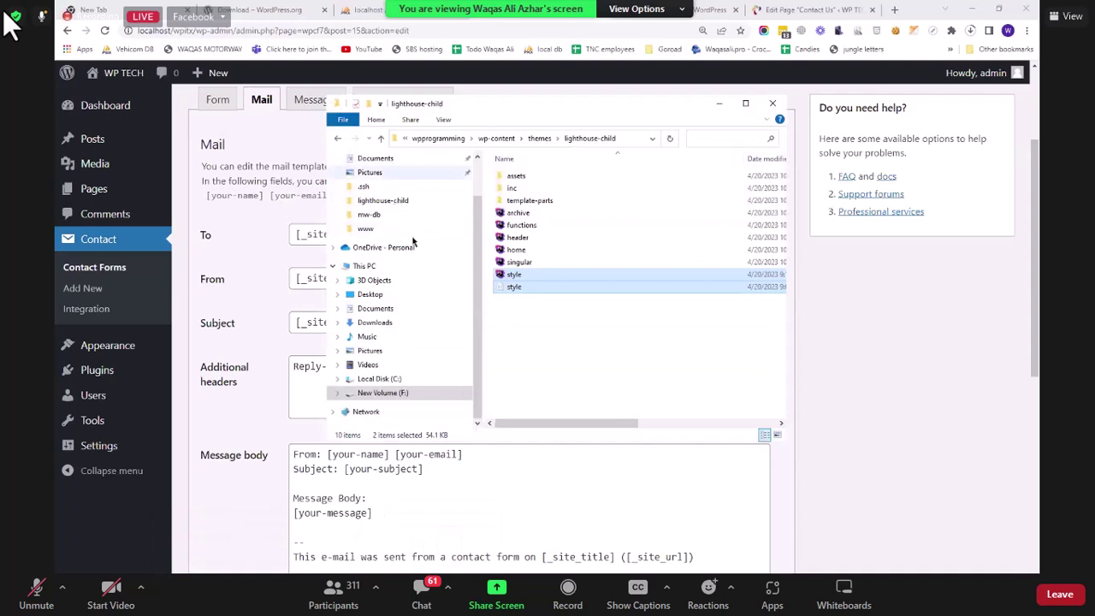
pyautogui.scroll(1, 376, 222)
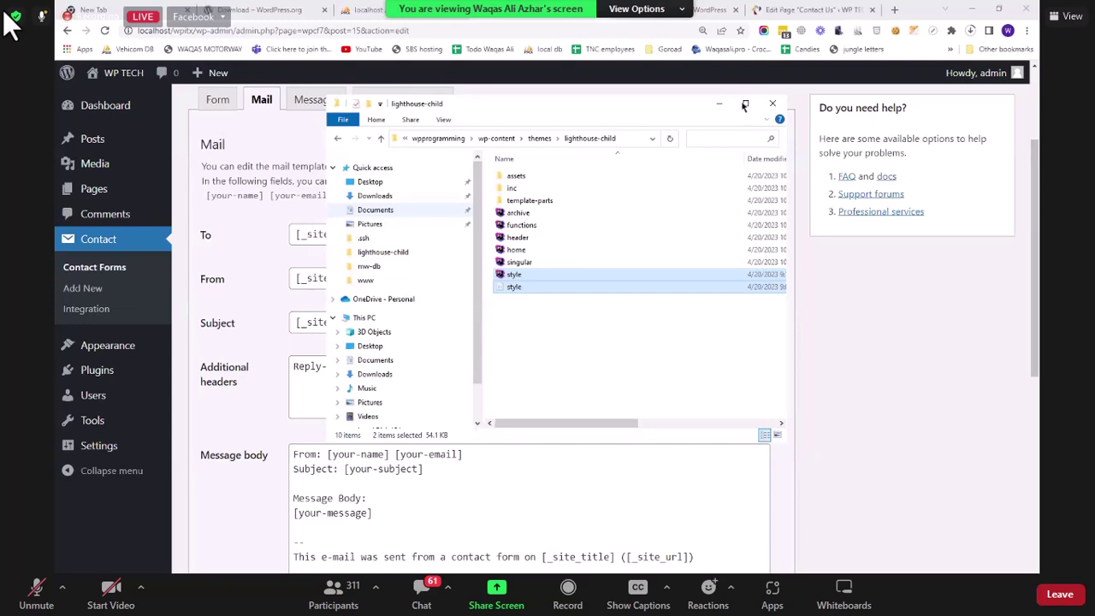
pyautogui.click(340, 139)
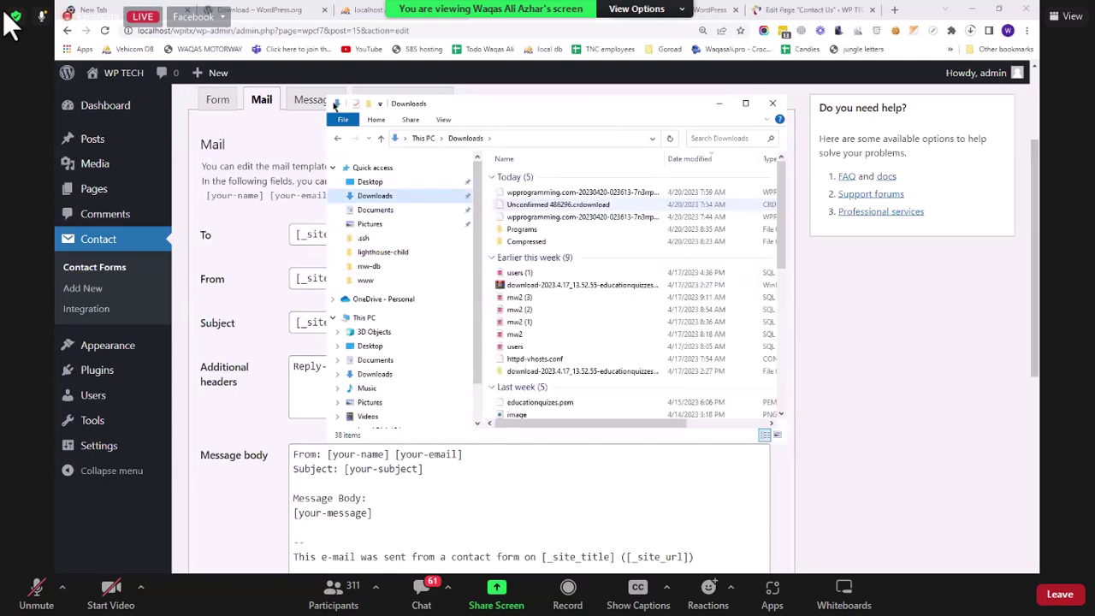
pyautogui.press('super+Up')
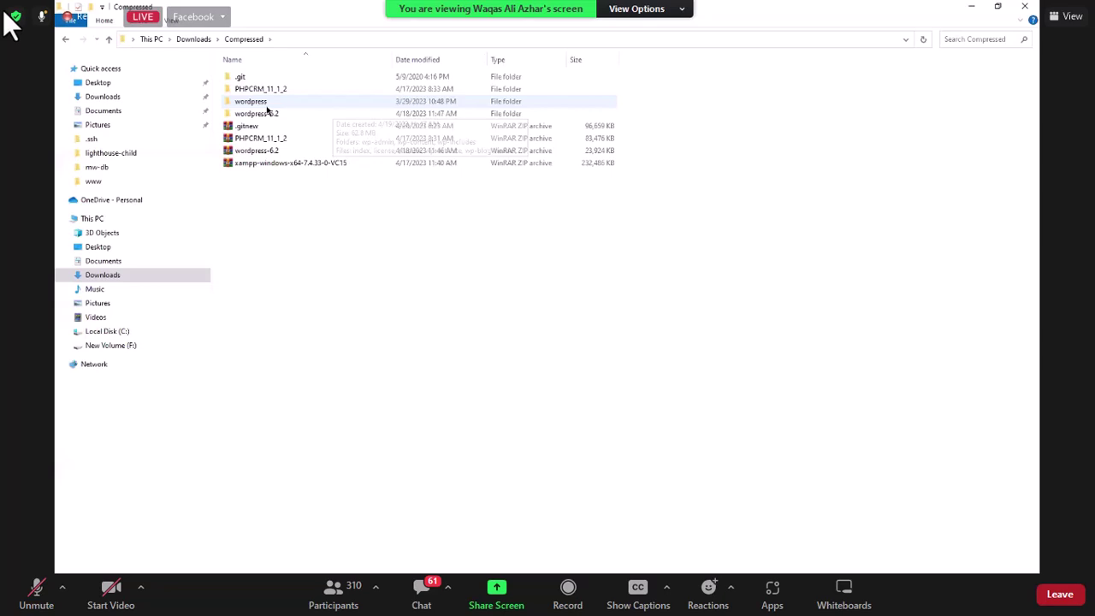
pyautogui.doubleClick(251, 101)
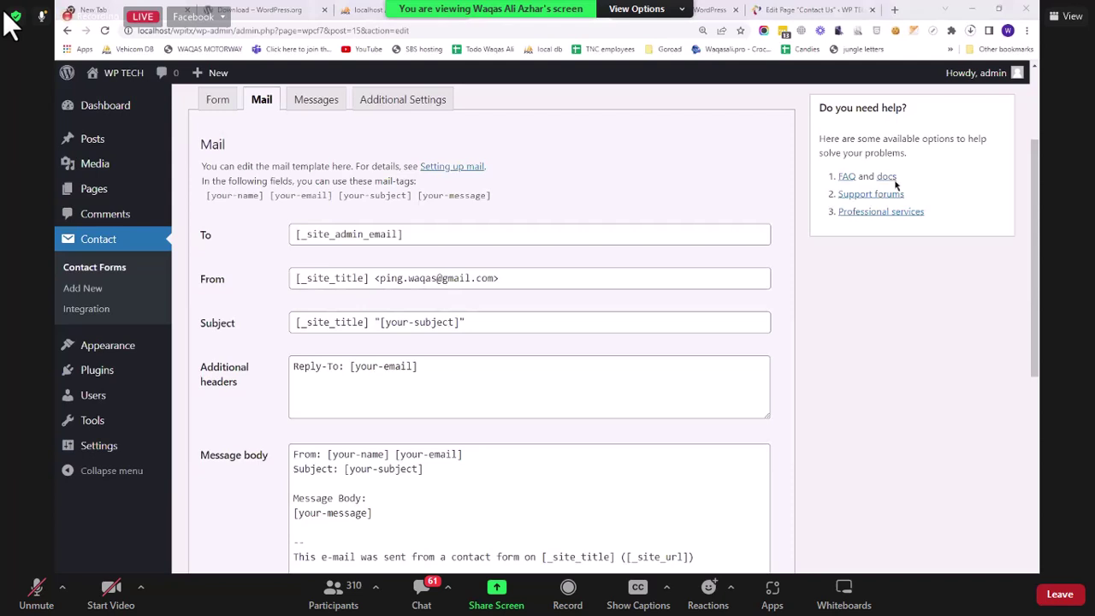
# Step: Select Contact form 1's shortcode at the top of the Edit Contact Form page
pyautogui.scroll(3, 302, 205)
pyautogui.click(302, 205)
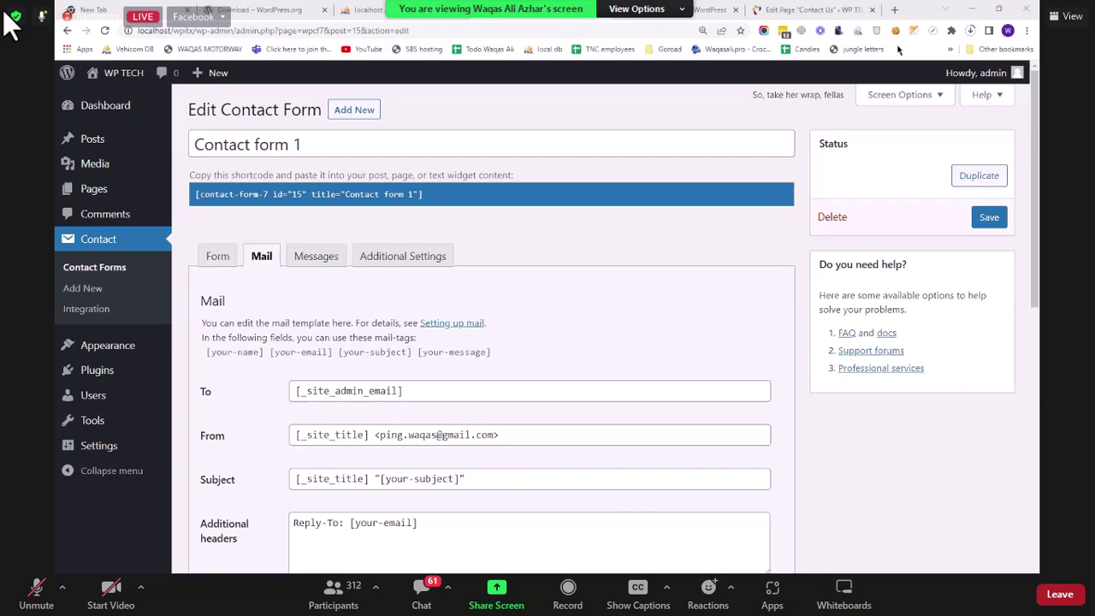
# Step: Load wp.org/plugins in a new tab, then return to the WordPress admin tab
pyautogui.hotkey('ctrl', 't')
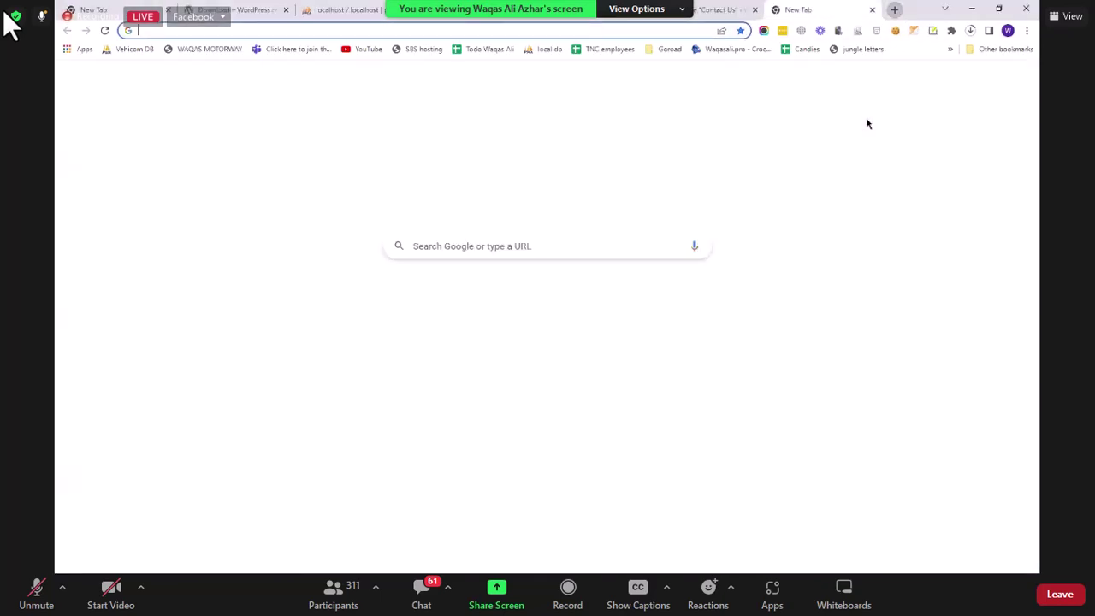
pyautogui.write('wp.org')
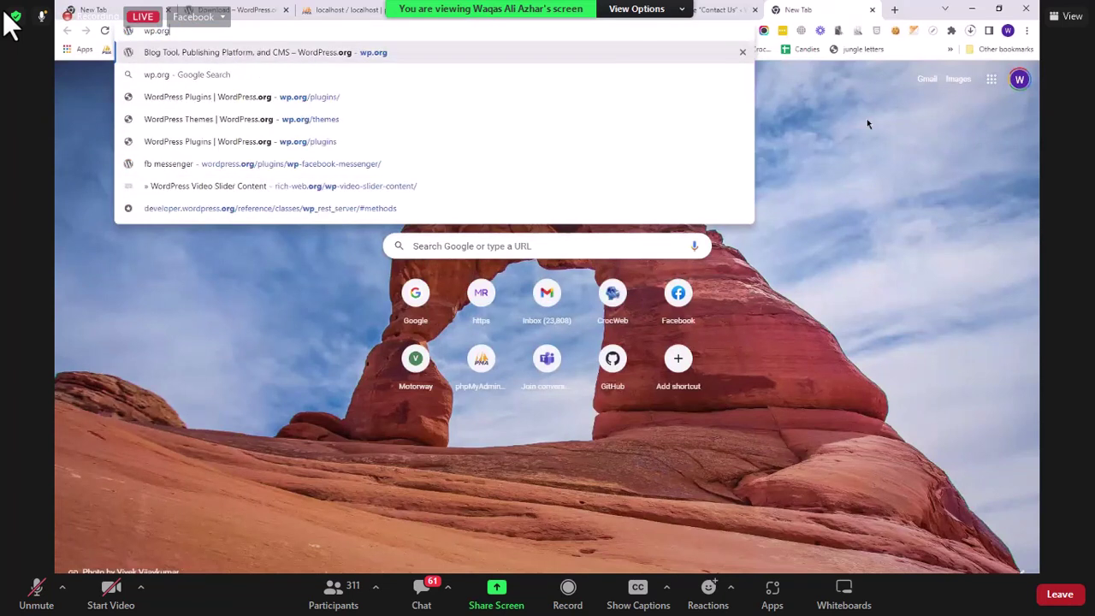
pyautogui.write('/plugin')
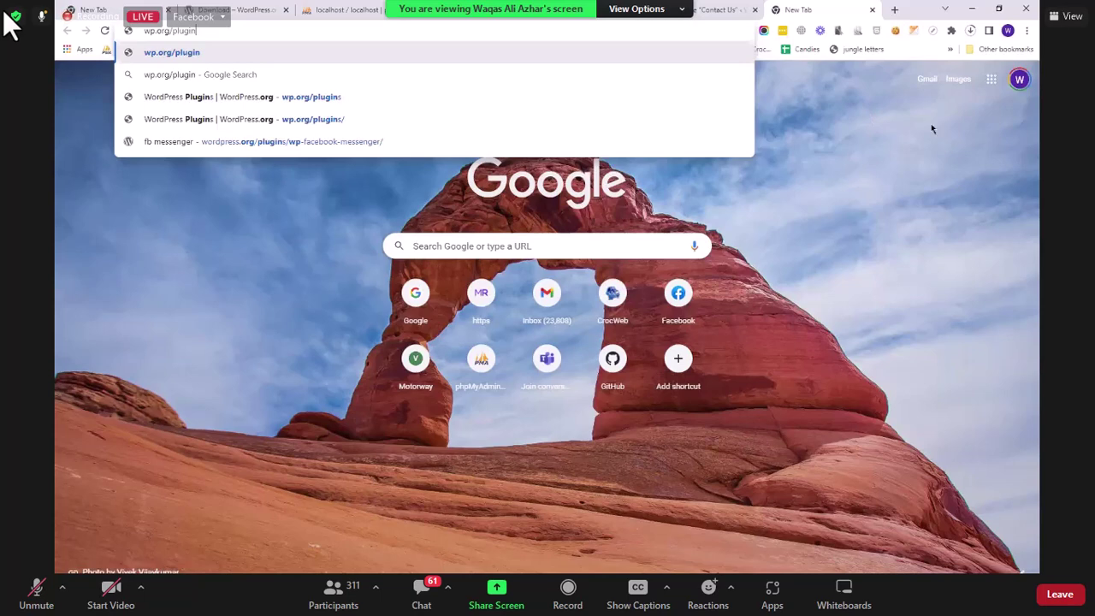
pyautogui.write('s')
pyautogui.press('Return')
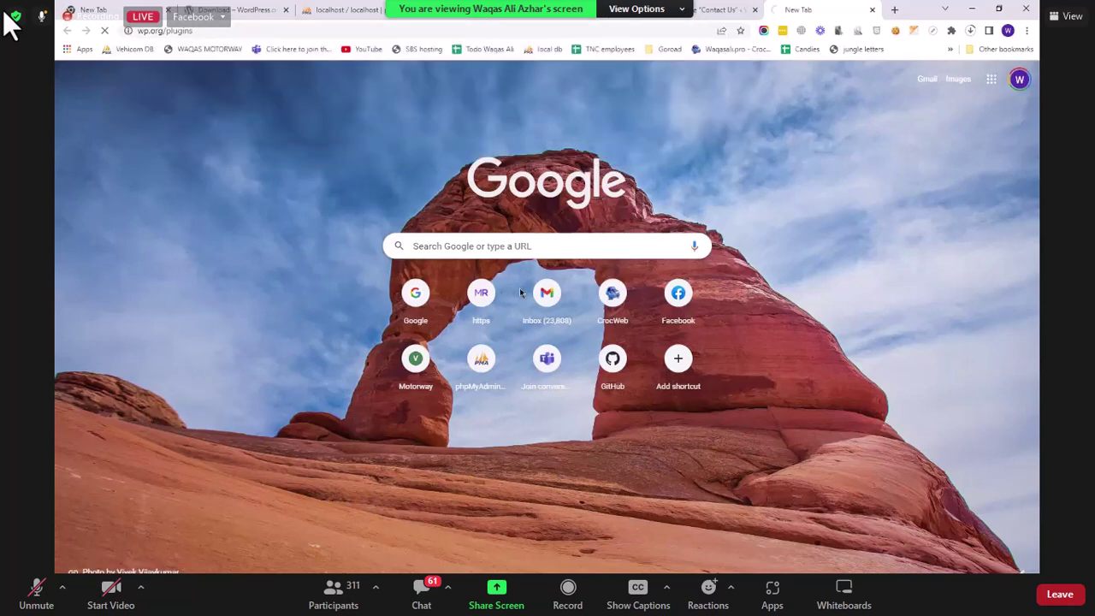
pyautogui.hotkey('ctrl', 'shift', 'Tab')
pyautogui.hotkey('ctrl', 'shift', 'Tab')
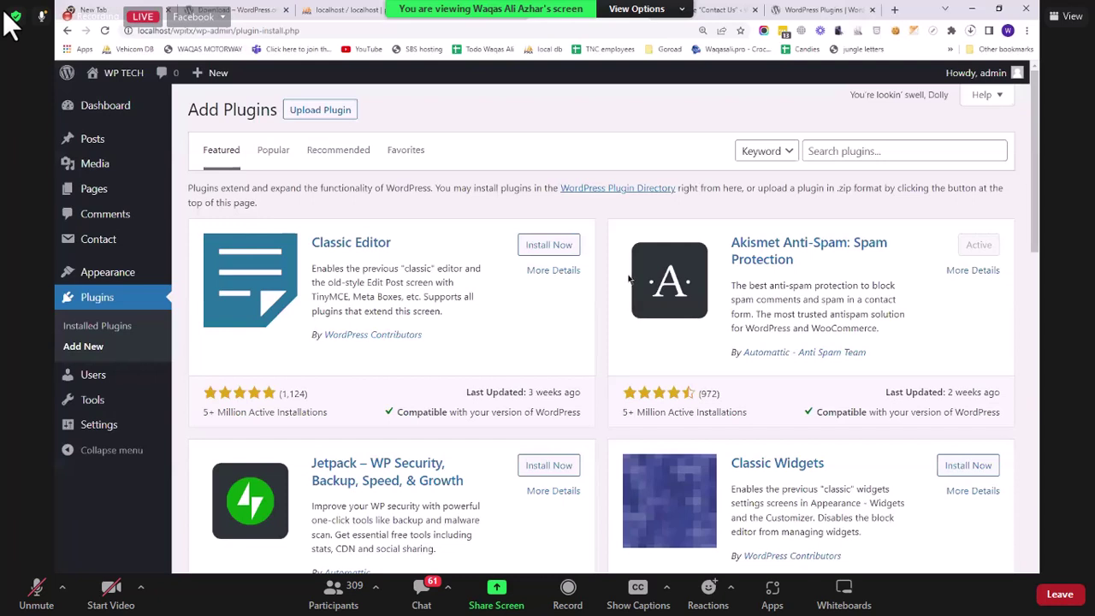
# Step: On the WordPress.org plugins tab, browse the Blocks plugins and return to the main directory
pyautogui.click(273, 151)
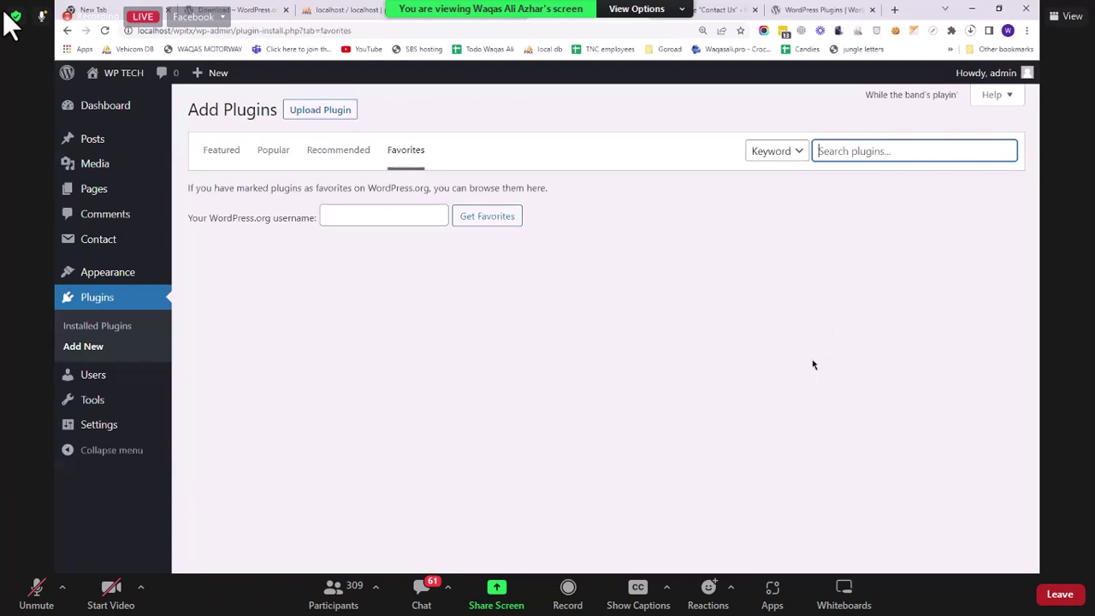
pyautogui.click(823, 11)
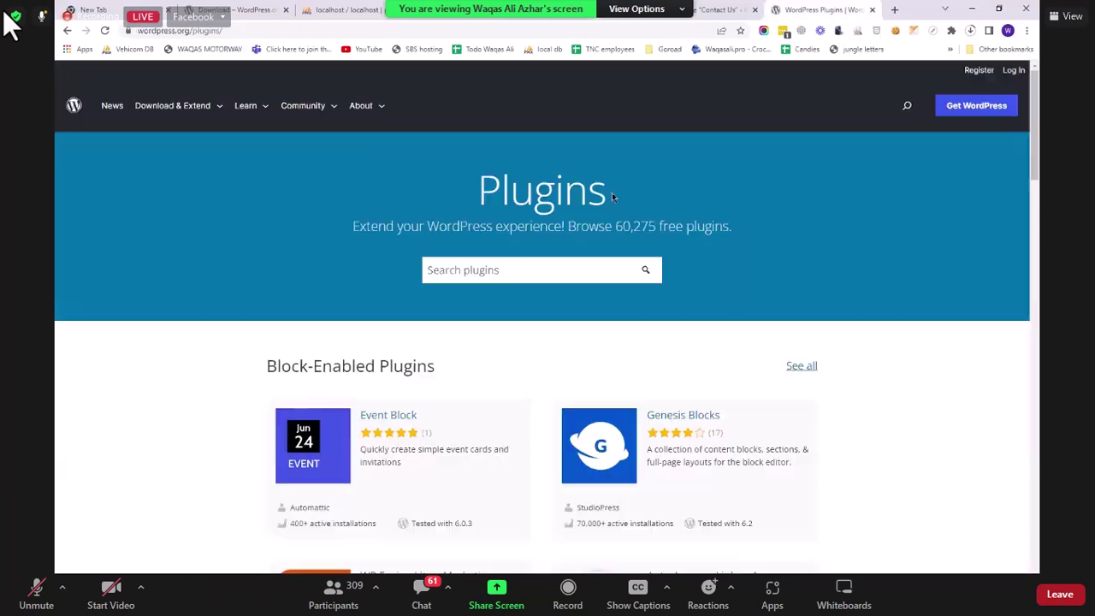
pyautogui.click(68, 33)
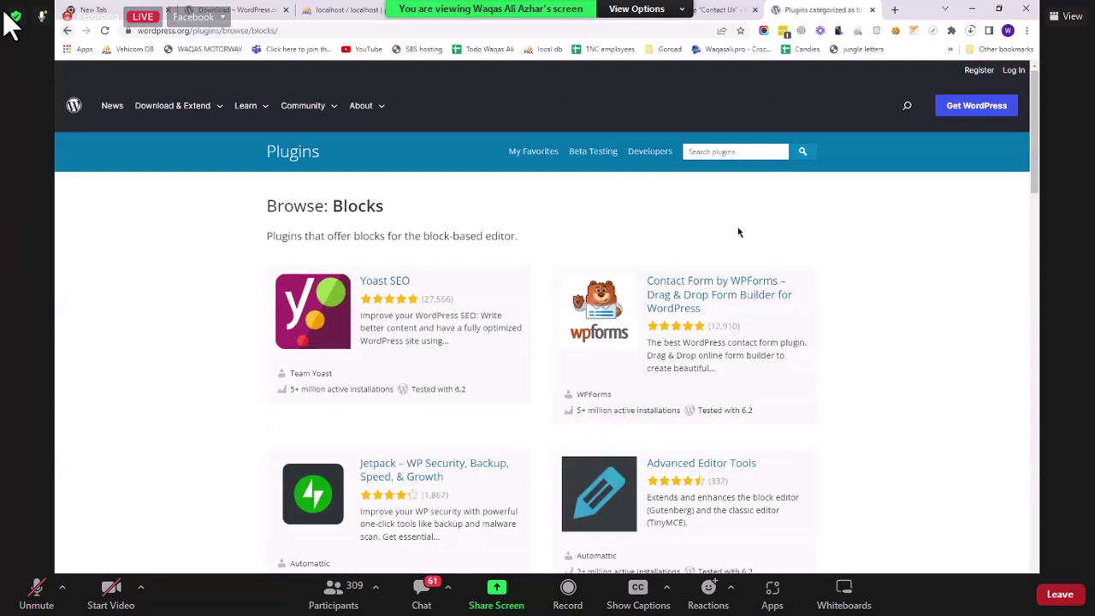
pyautogui.hotkey('alt', 'Left')
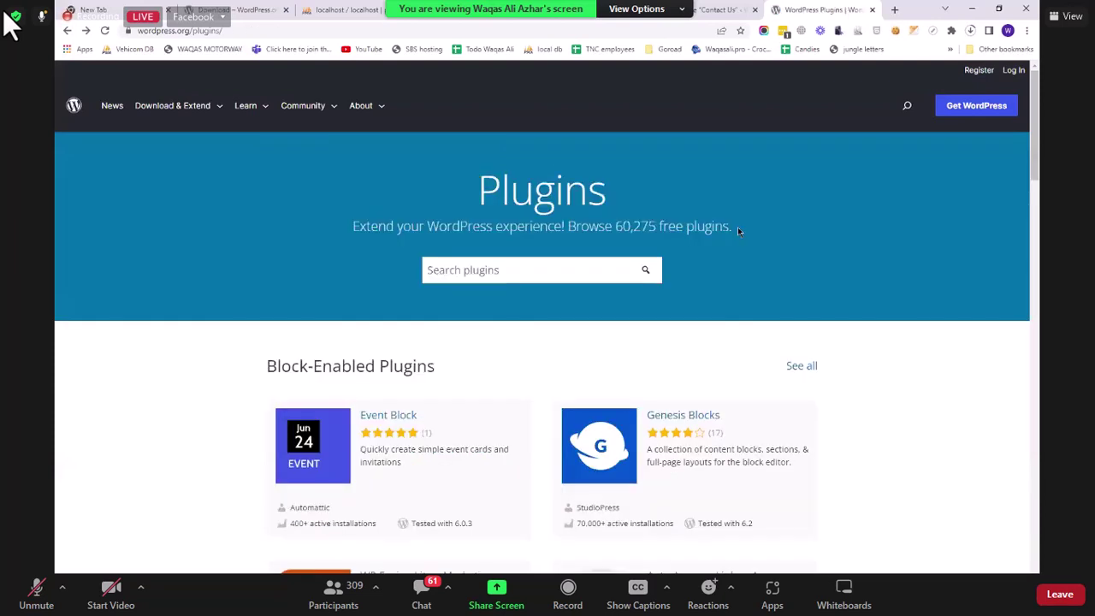
pyautogui.moveTo(738, 228); pyautogui.dragTo(616, 227)
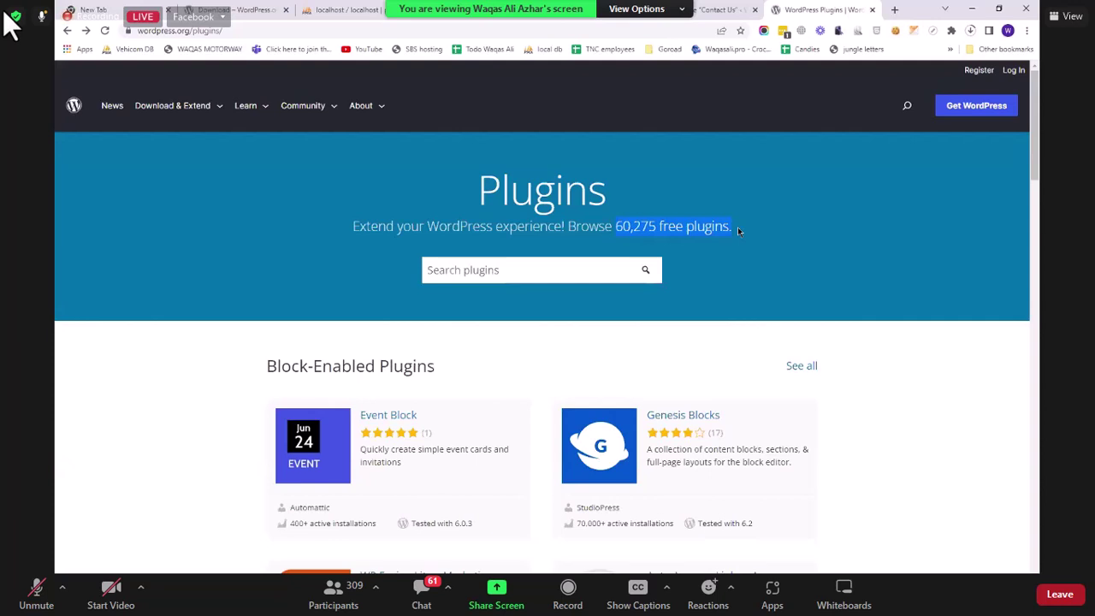
# Step: Search the plugin directory for loginpress
pyautogui.click(494, 261)
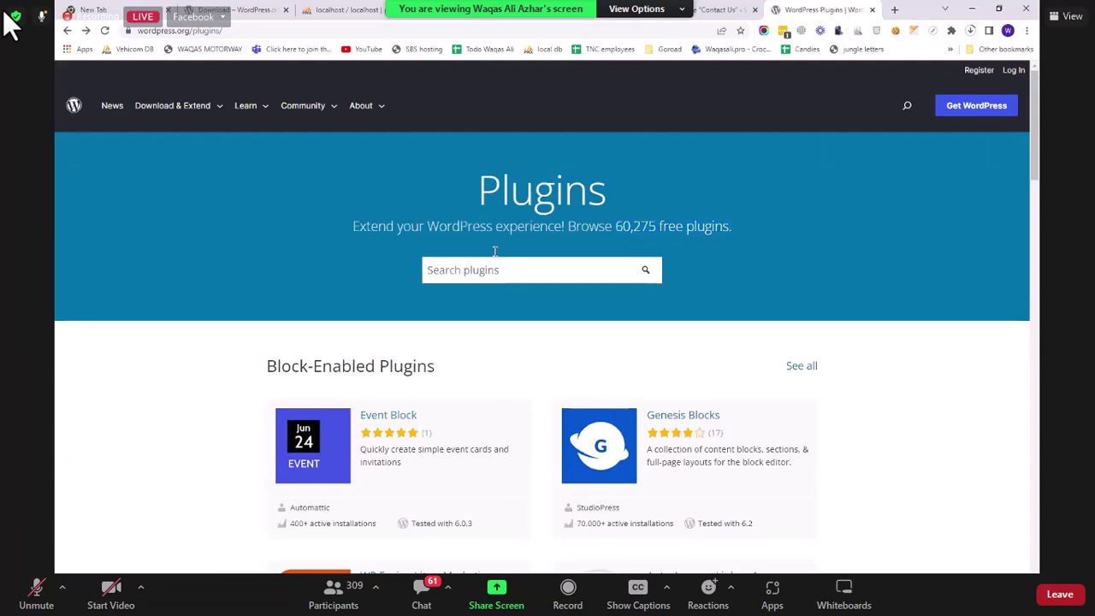
pyautogui.write('loginpress')
pyautogui.press('Return')
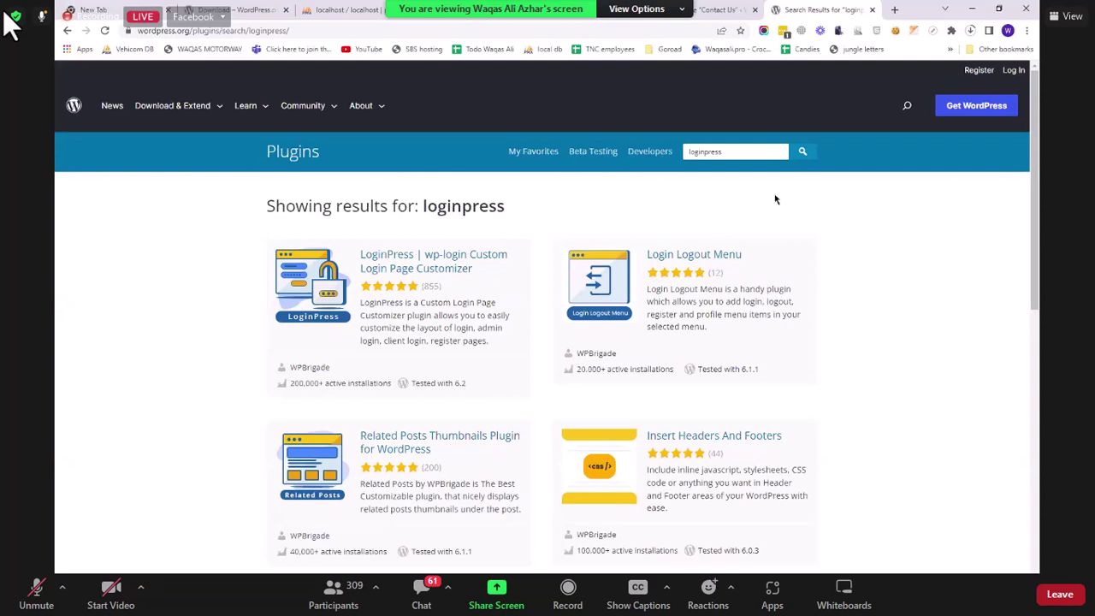
# Step: Replace the search term loginpress with yoast and run the search
pyautogui.doubleClick(751, 150)
pyautogui.write('yoast')
pyautogui.press('Return')
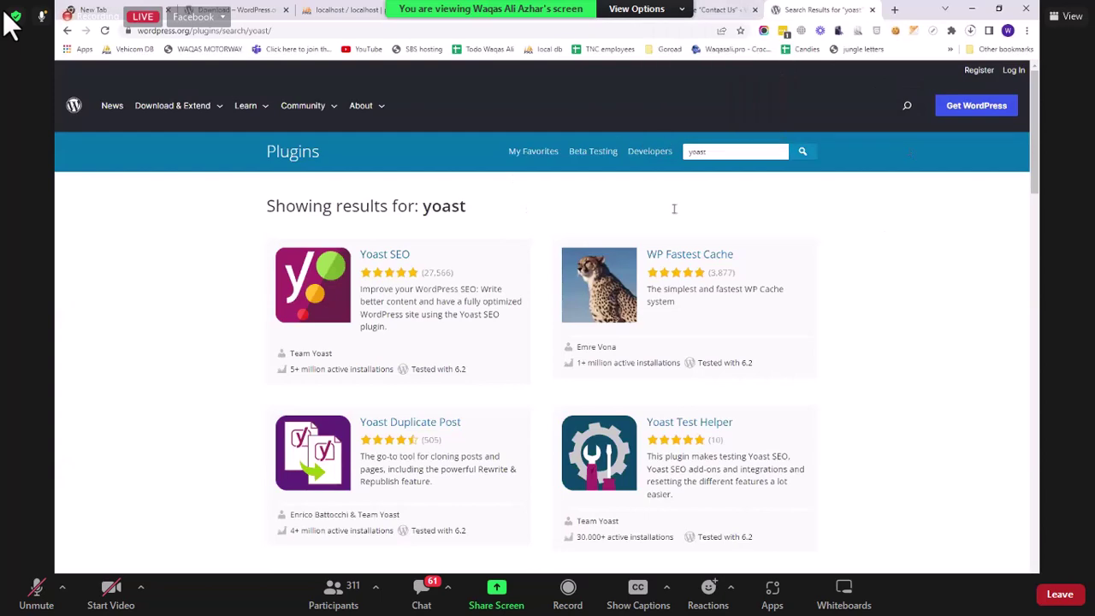
# Step: Skim the yoast results, visit the main Plugins directory page, then return to the Contact form 1 editor
pyautogui.scroll(-3, 674, 210)
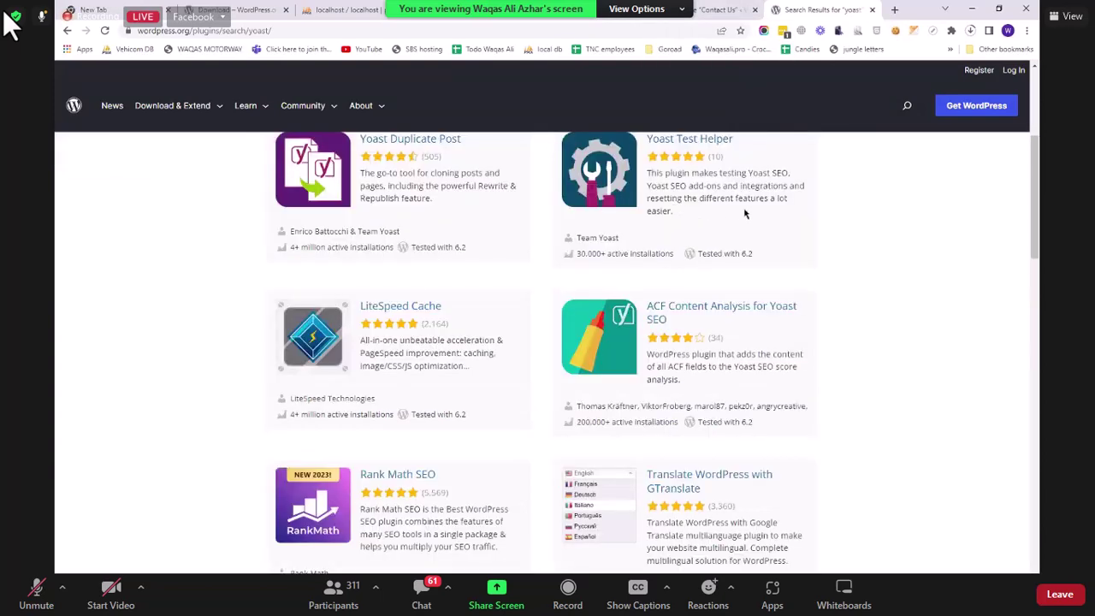
pyautogui.scroll(-2, 746, 214)
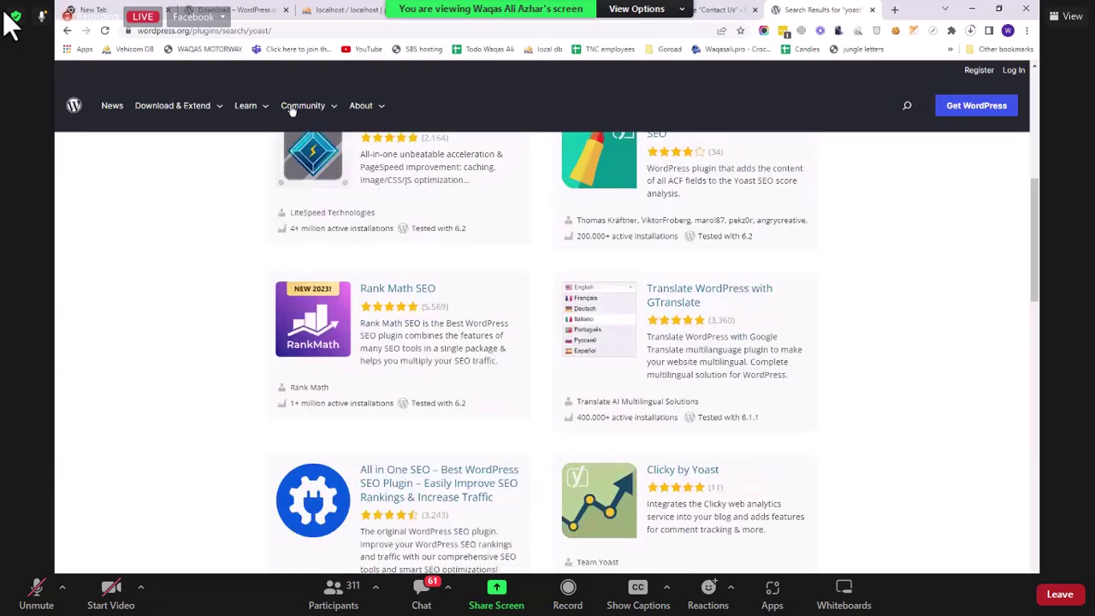
pyautogui.scroll(2, 257, 114)
pyautogui.scroll(4, 342, 110)
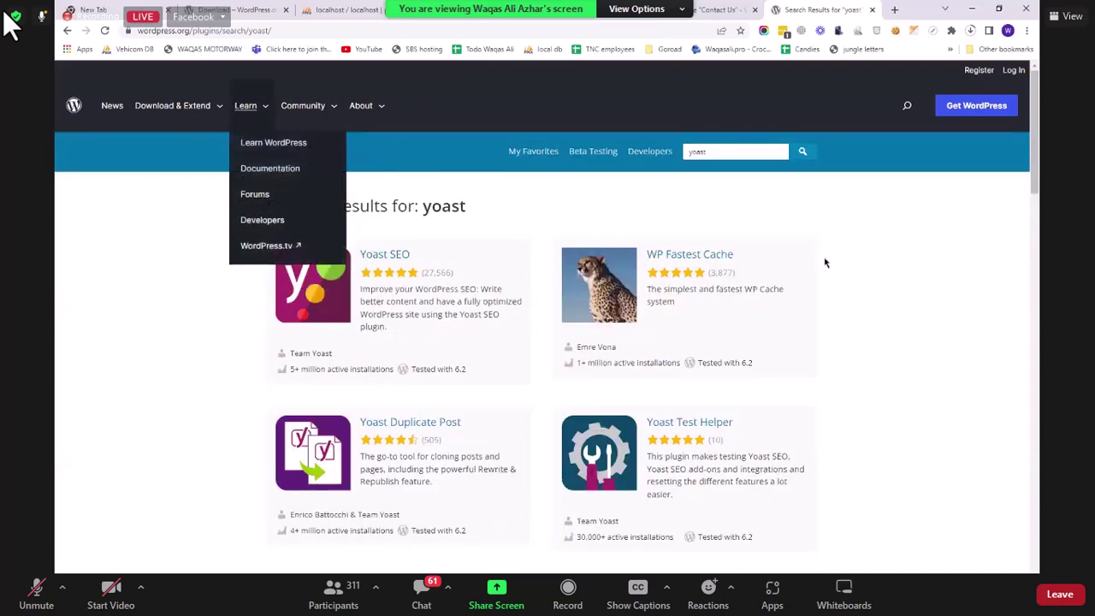
pyautogui.moveTo(172, 106)
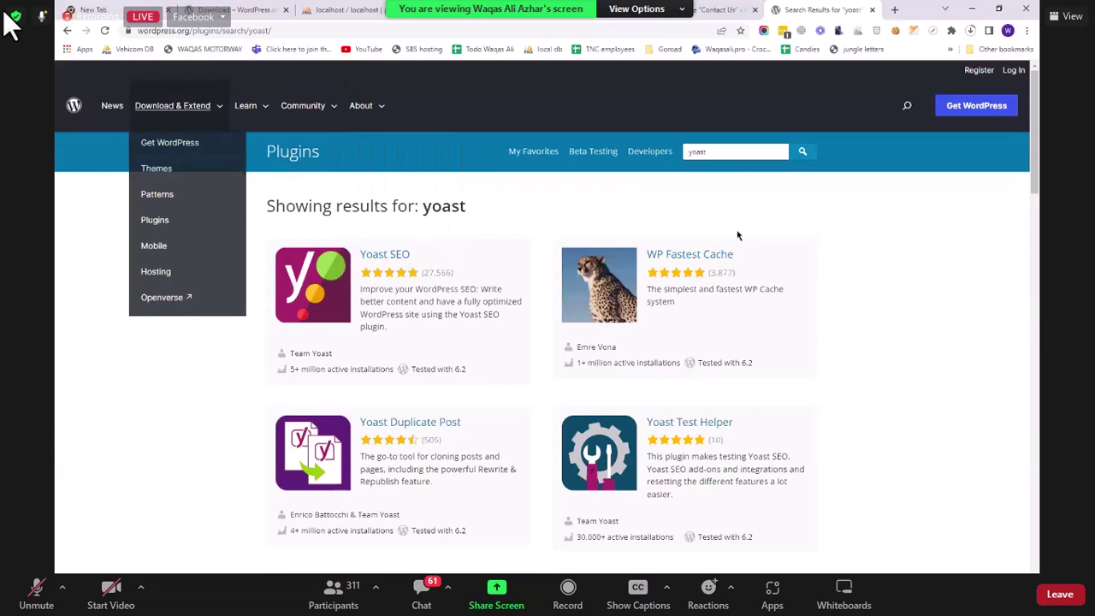
pyautogui.click(155, 220)
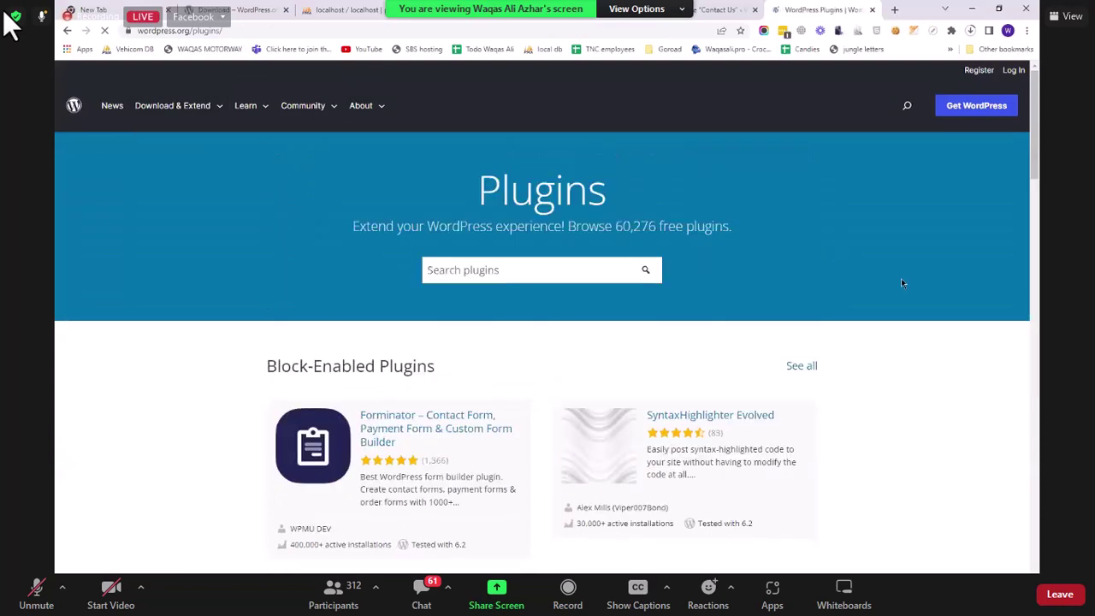
pyautogui.scroll(-4, 788, 145)
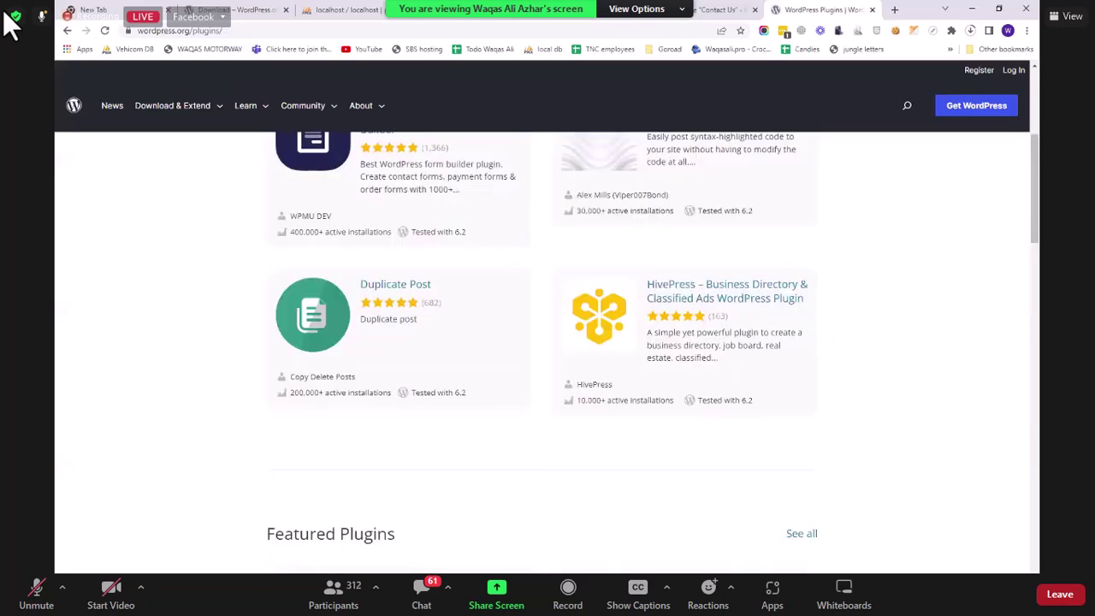
pyautogui.scroll(3, 339, 193)
pyautogui.click(484, 10)
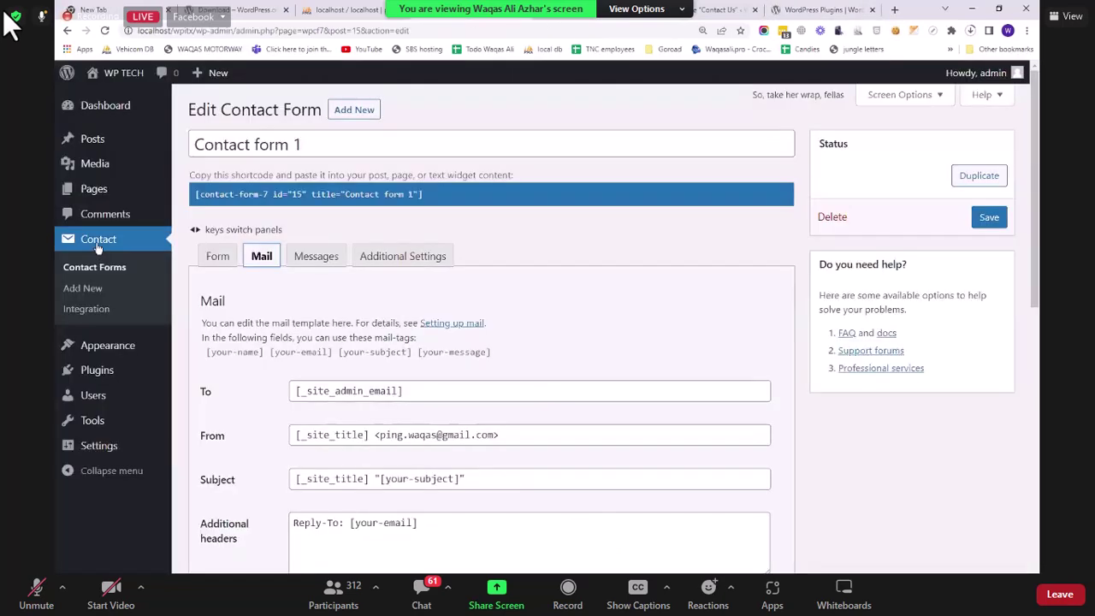
# Step: Under Plugins > Add New, open Classic Editor's details (version 1.6.3, 5+ Million installations)
pyautogui.click(218, 395)
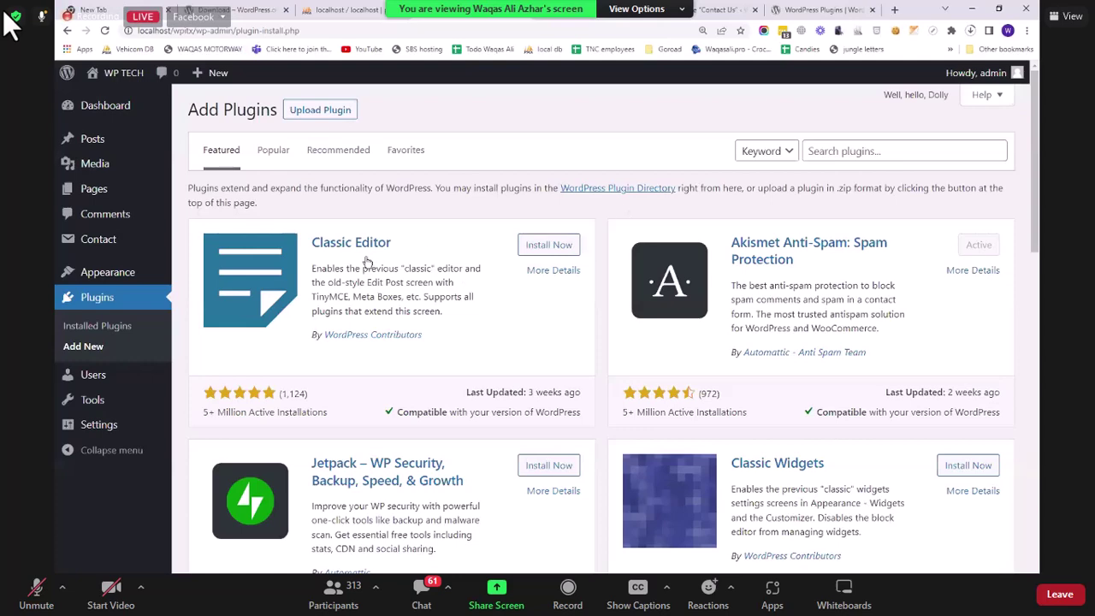
pyautogui.click(754, 249)
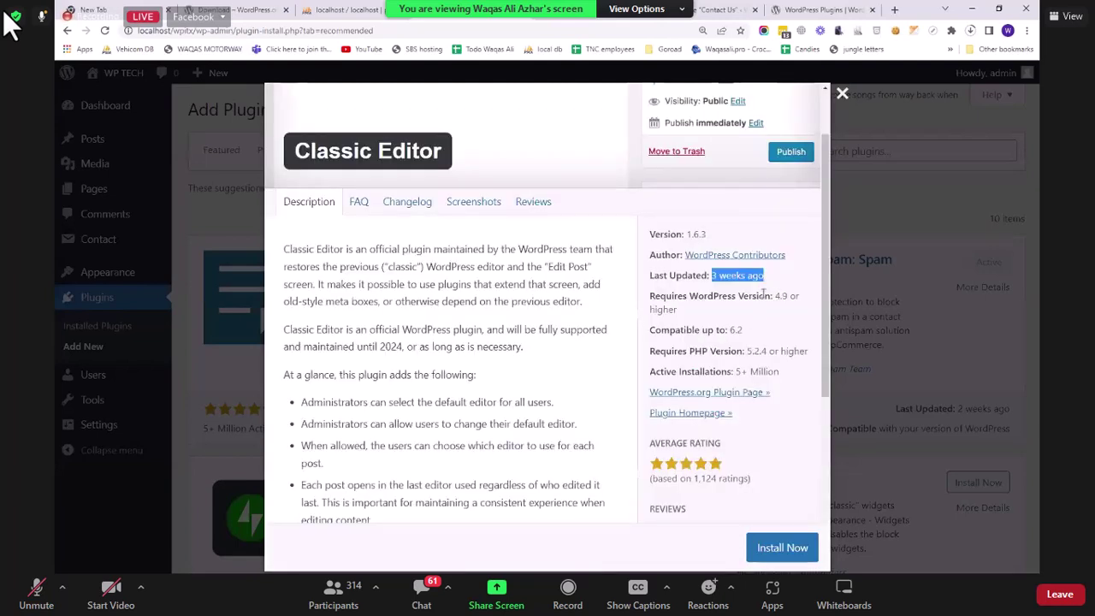
# Step: Highlight Classic Editor's requirement of WordPress 4.9 or higher and its compatibility up to 6.2
pyautogui.moveTo(775, 296); pyautogui.dragTo(828, 312)
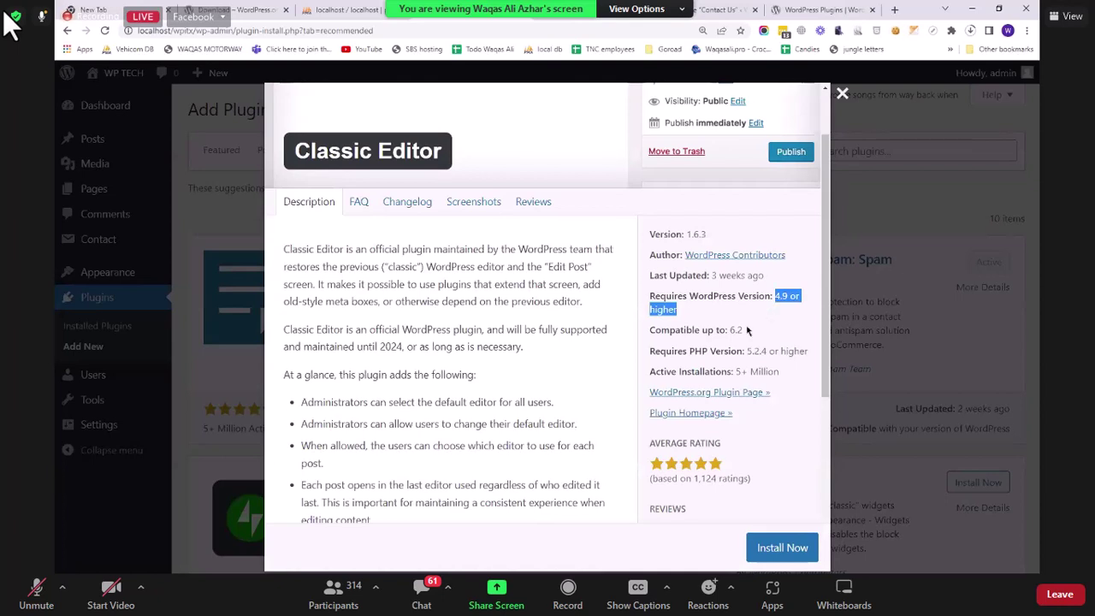
pyautogui.click(665, 323)
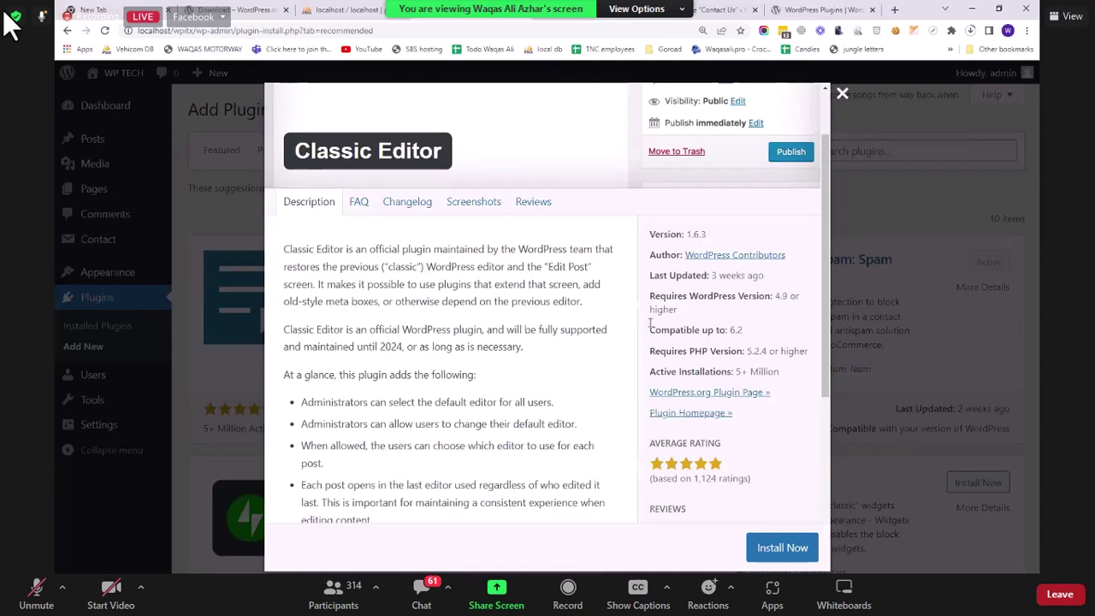
pyautogui.moveTo(652, 323); pyautogui.dragTo(743, 330)
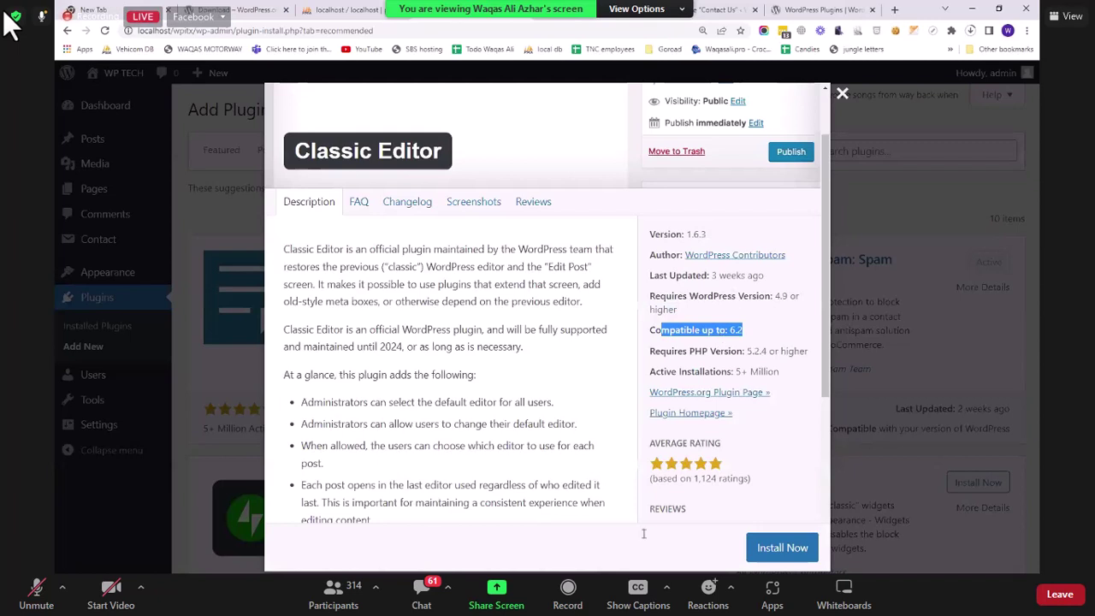
pyautogui.click(764, 420)
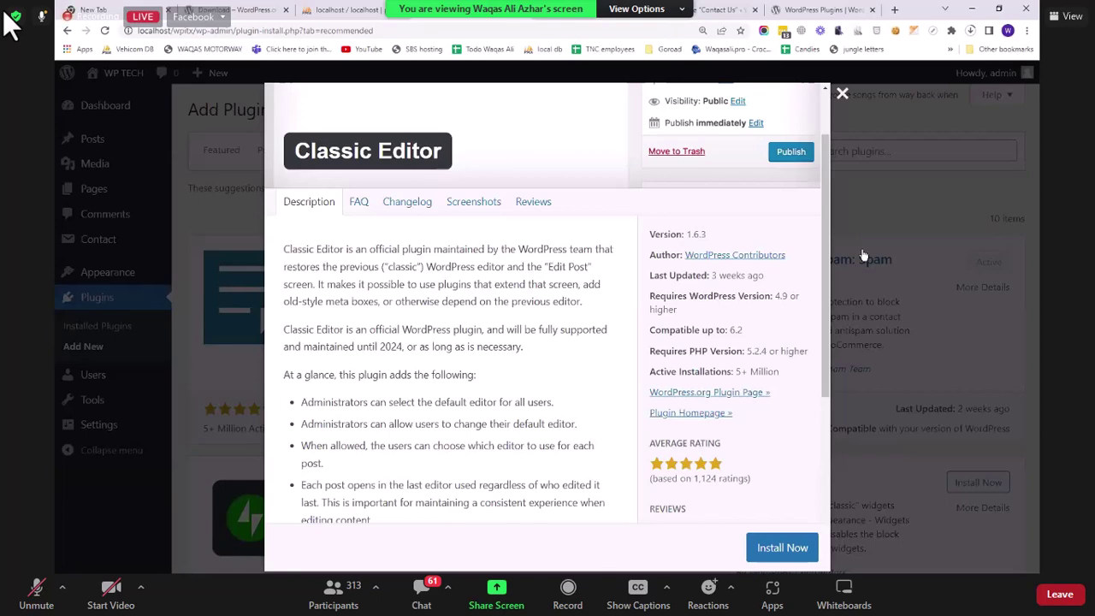
# Step: Scroll through the rest of the Classic Editor details, then close the window
pyautogui.scroll(-1, 773, 295)
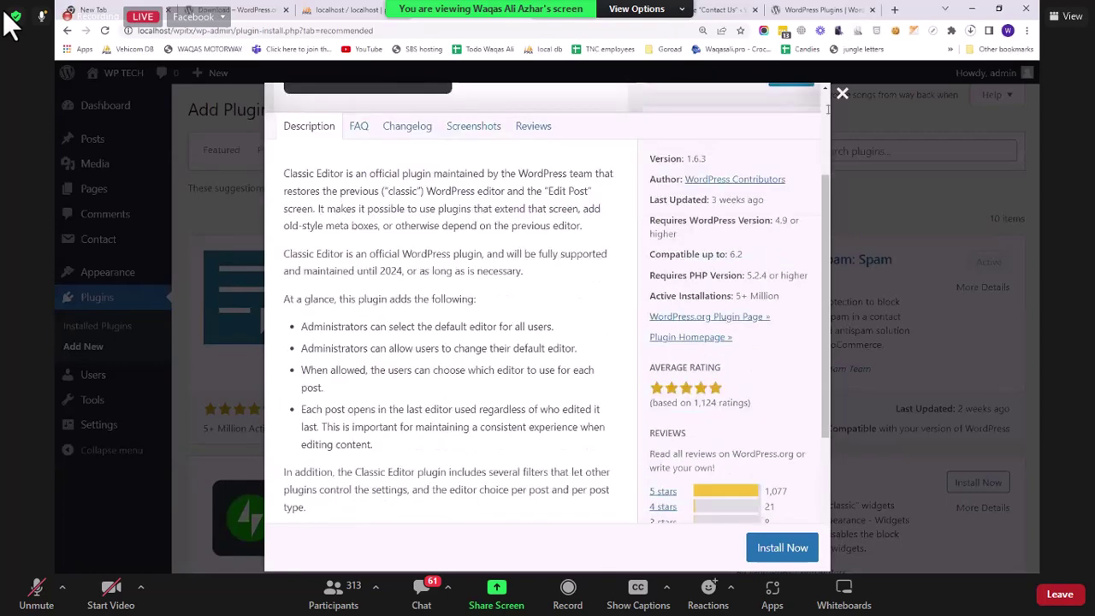
pyautogui.scroll(-2, 773, 295)
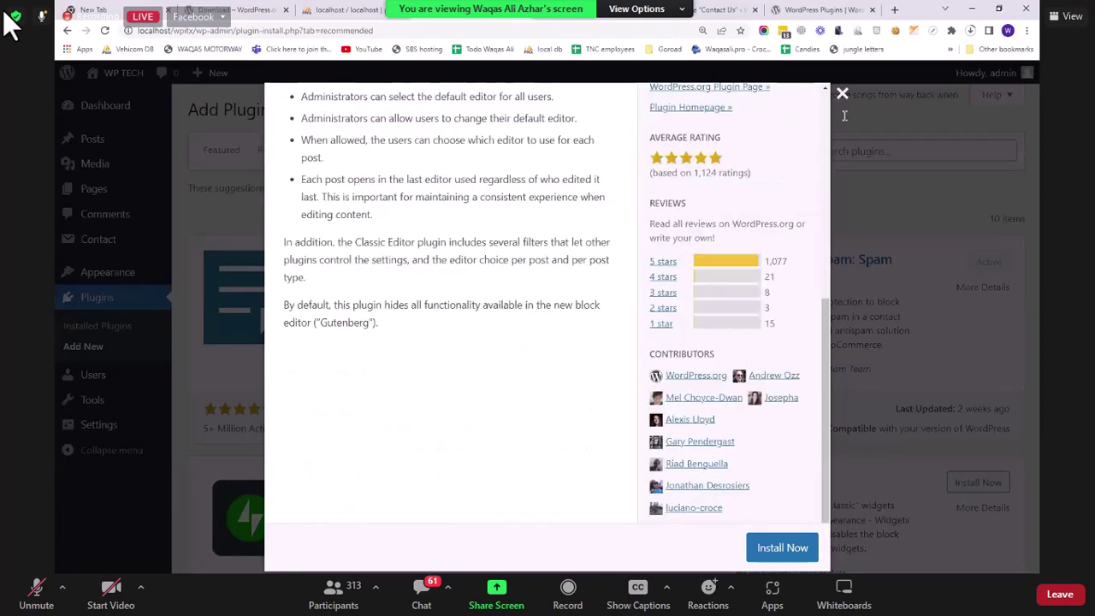
pyautogui.click(878, 185)
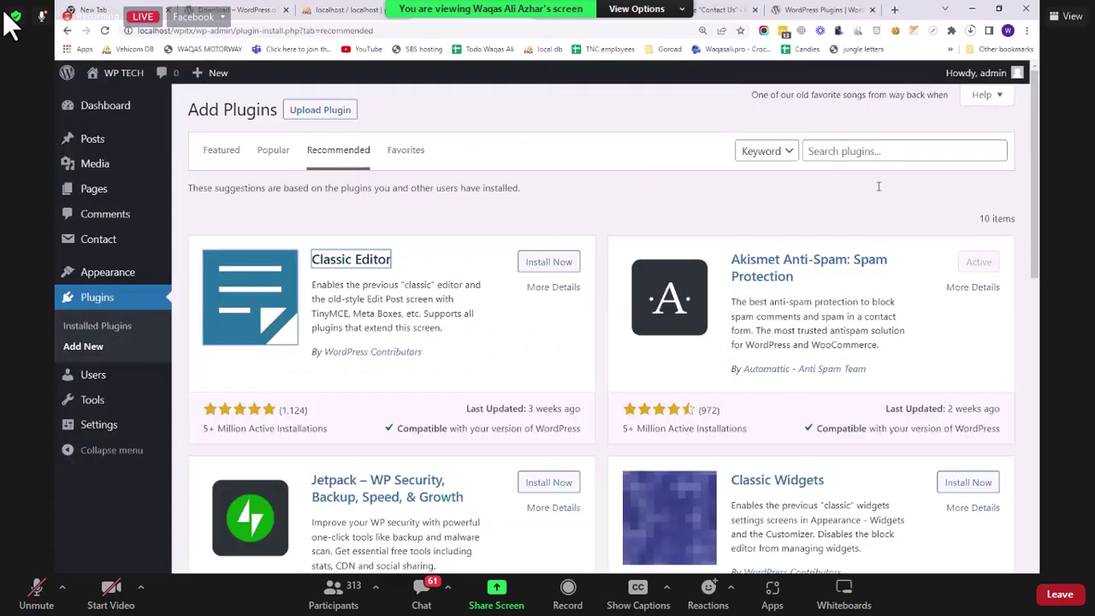
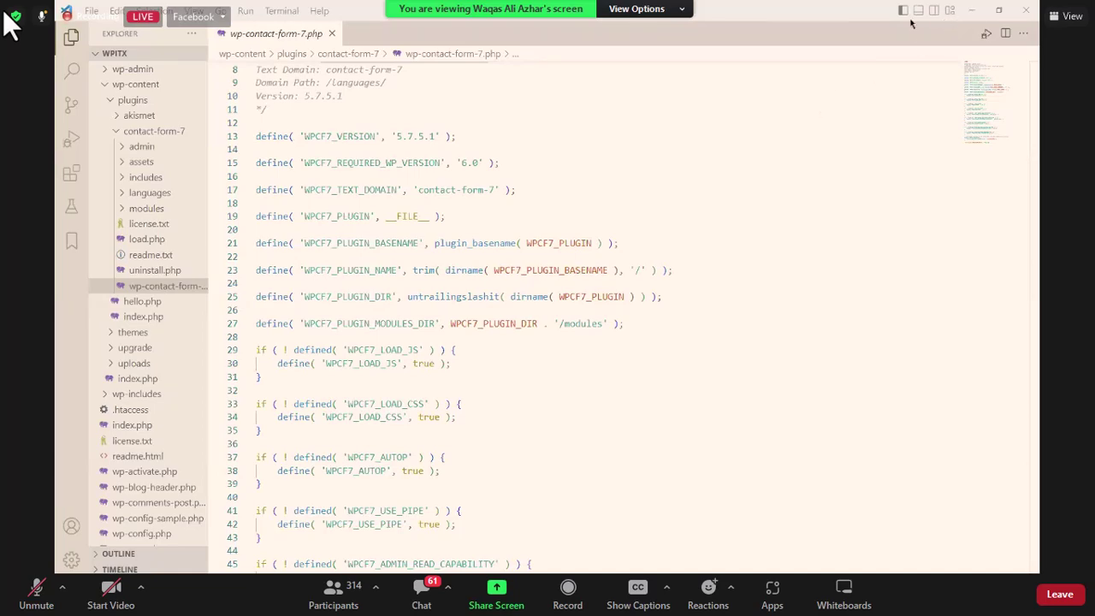
# Step: Minimize both VS Code windows and open the WP TECH site's front page from the admin bar
pyautogui.click(997, 9)
pyautogui.click(971, 11)
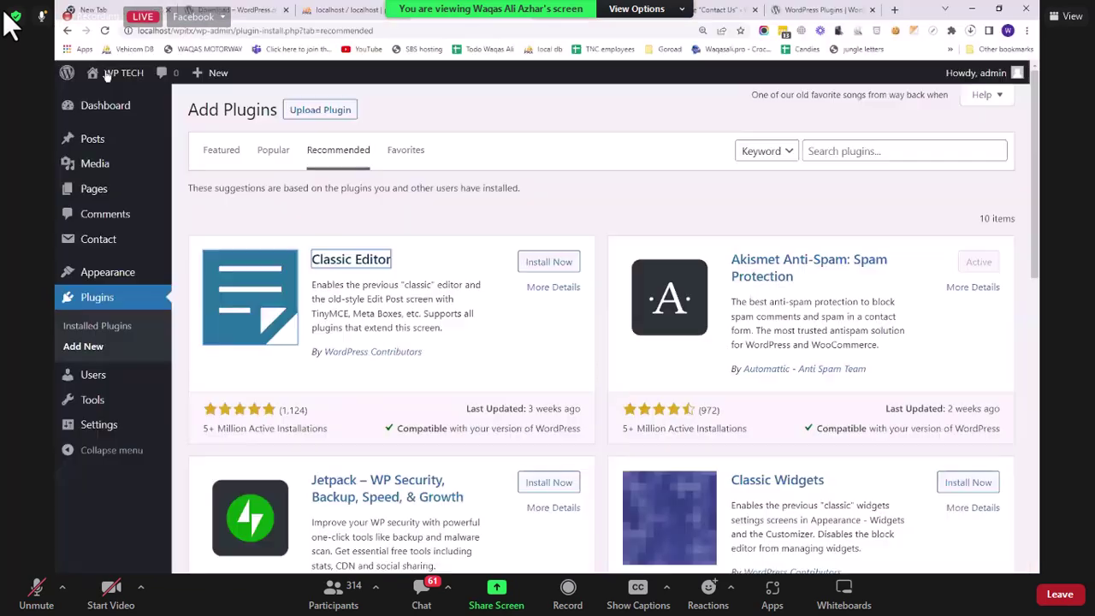
pyautogui.click(106, 76)
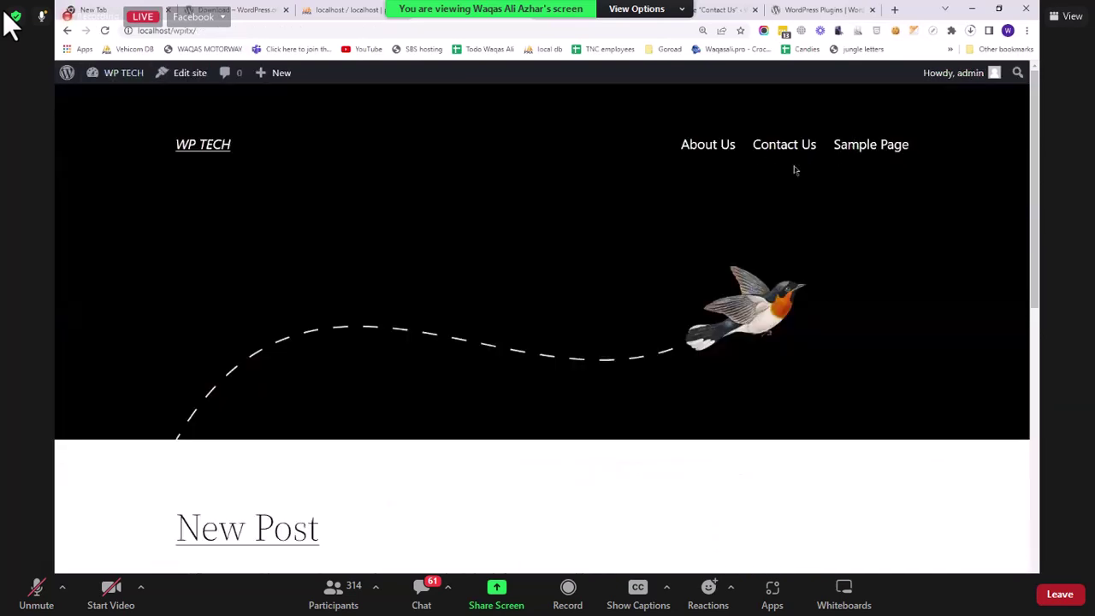
# Step: Scroll the WP TECH home page and open the New Post article
pyautogui.scroll(-1, 539, 262)
pyautogui.scroll(1, 539, 262)
pyautogui.scroll(-1, 428, 327)
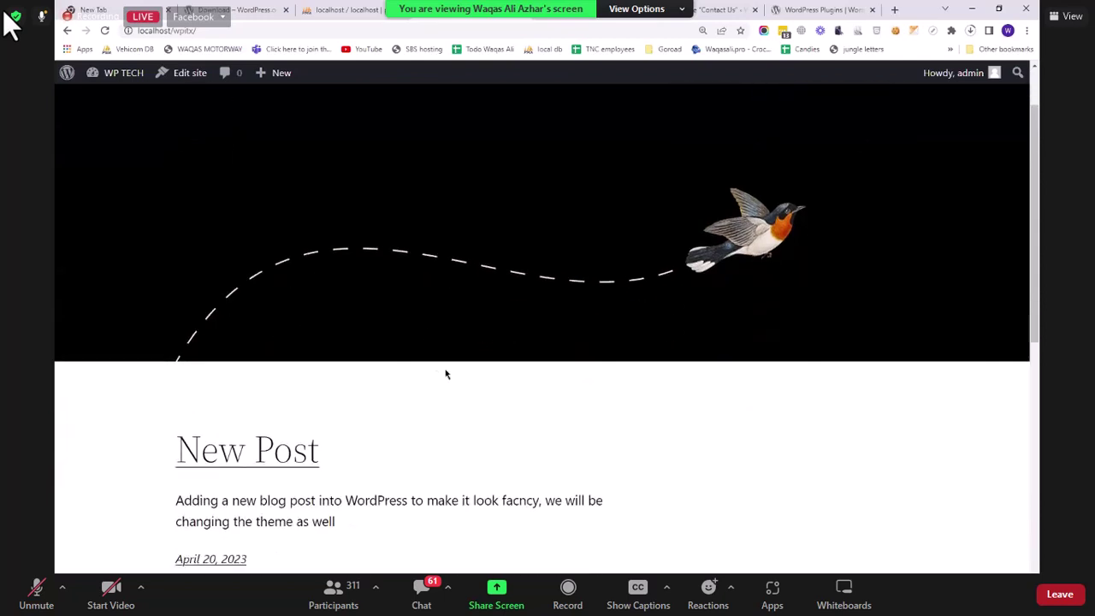
pyautogui.scroll(1, 446, 374)
pyautogui.click(472, 396)
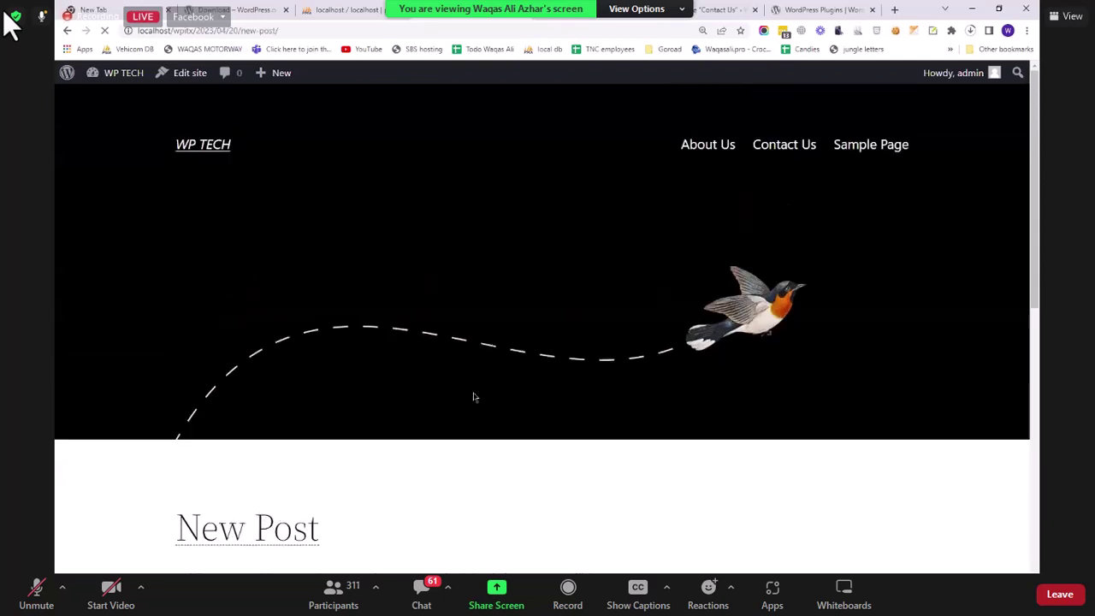
# Step: Post the test comment 'cxvvxc' on New Post, then go to the Sample Page
pyautogui.scroll(-4, 473, 397)
pyautogui.click(477, 396)
pyautogui.write('cxvvxc')
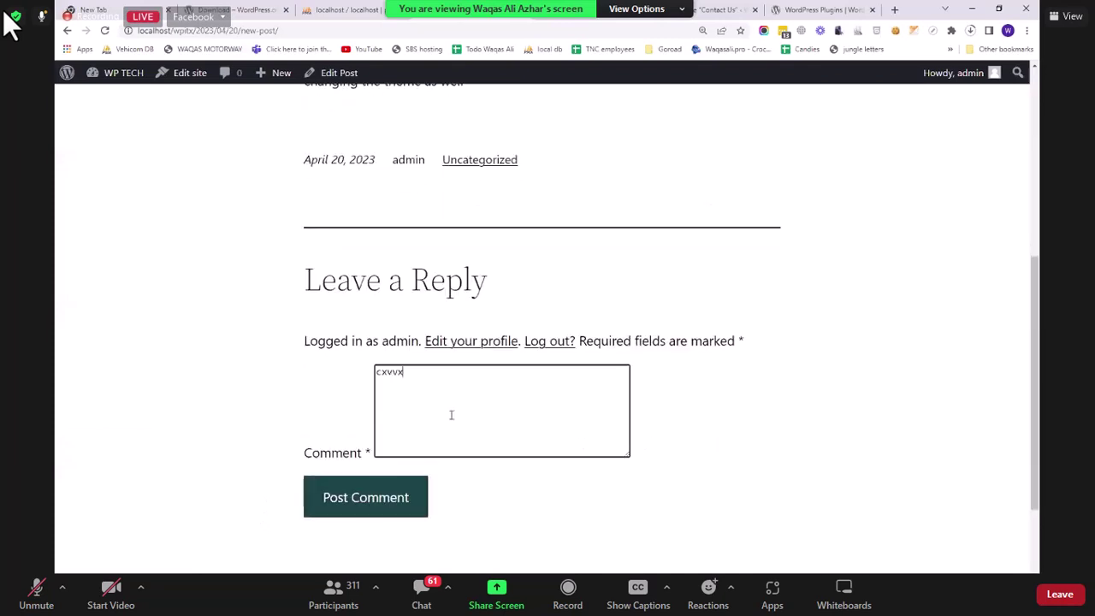
pyautogui.click(382, 507)
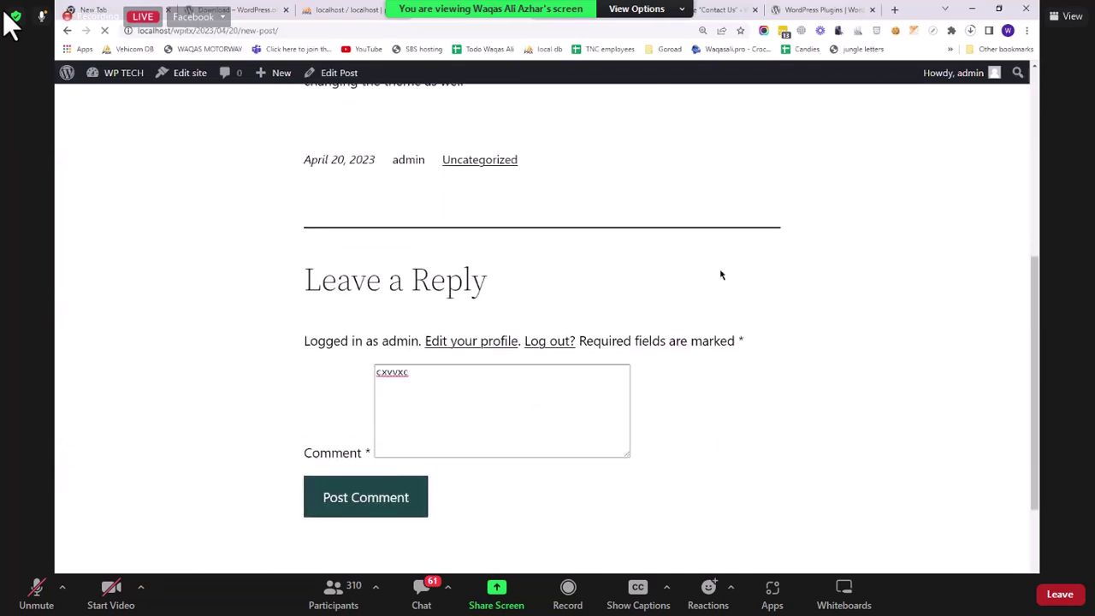
pyautogui.scroll(7, 753, 188)
pyautogui.click(856, 145)
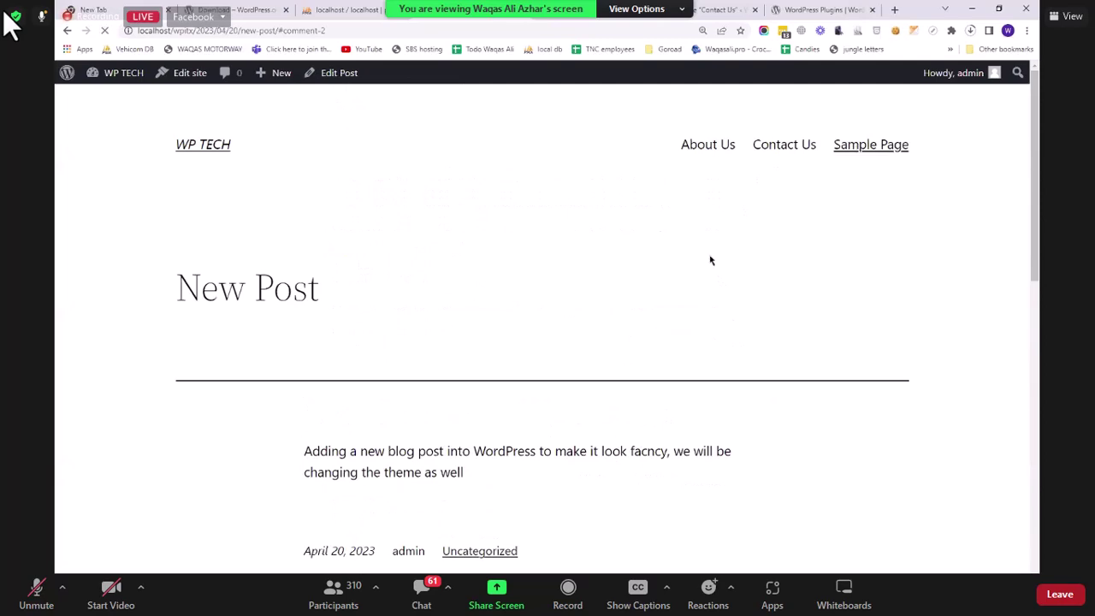
# Step: Scroll through the Sample Page, then return to the WP TECH home page via the site title
pyautogui.scroll(-5, 706, 263)
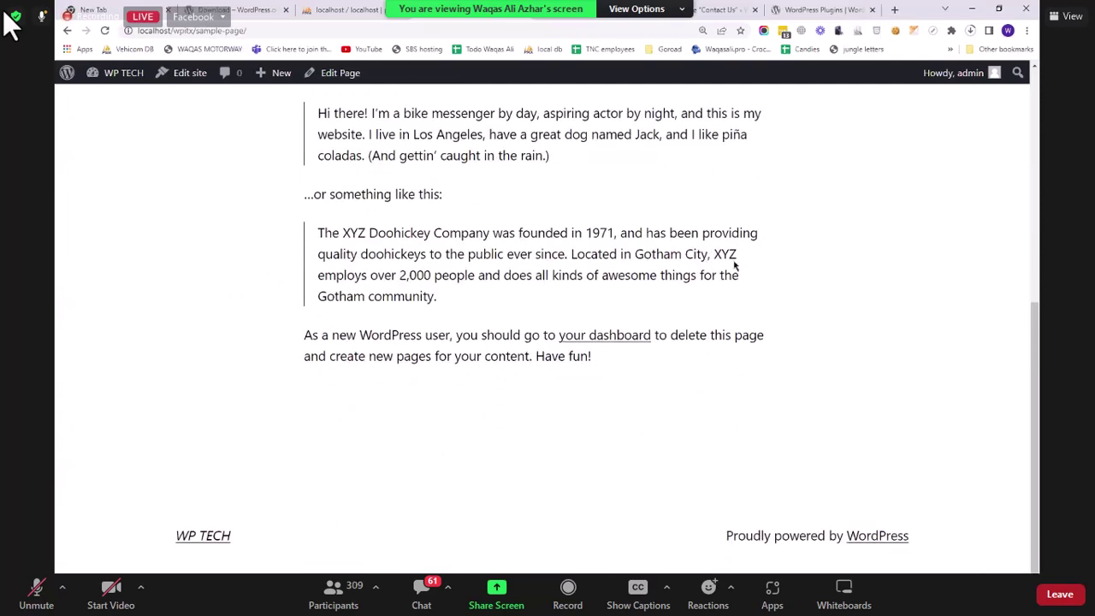
pyautogui.scroll(5, 842, 168)
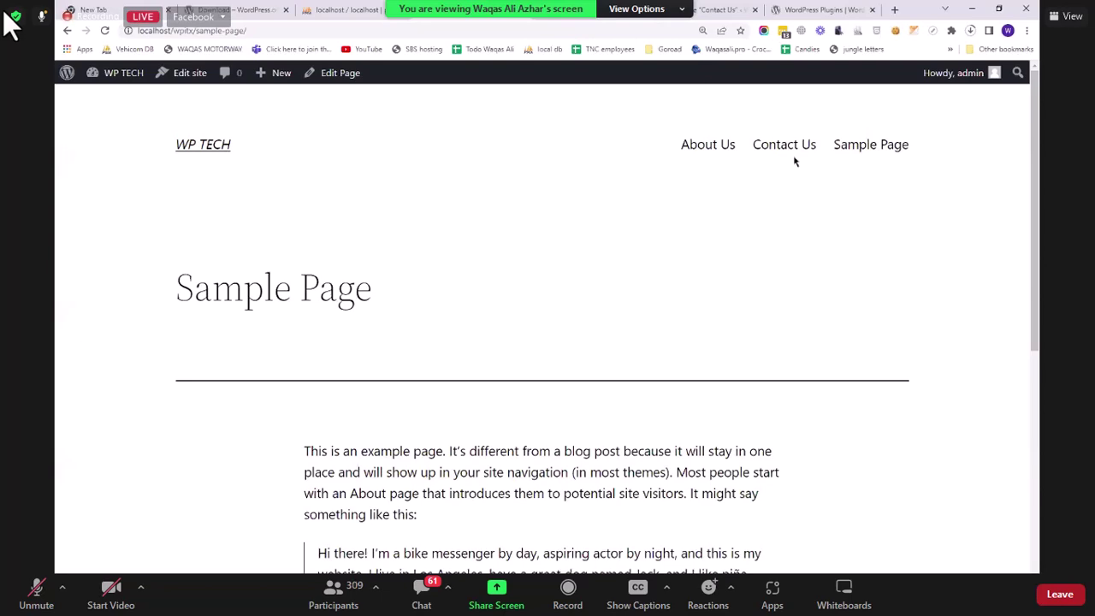
pyautogui.scroll(-5, 789, 223)
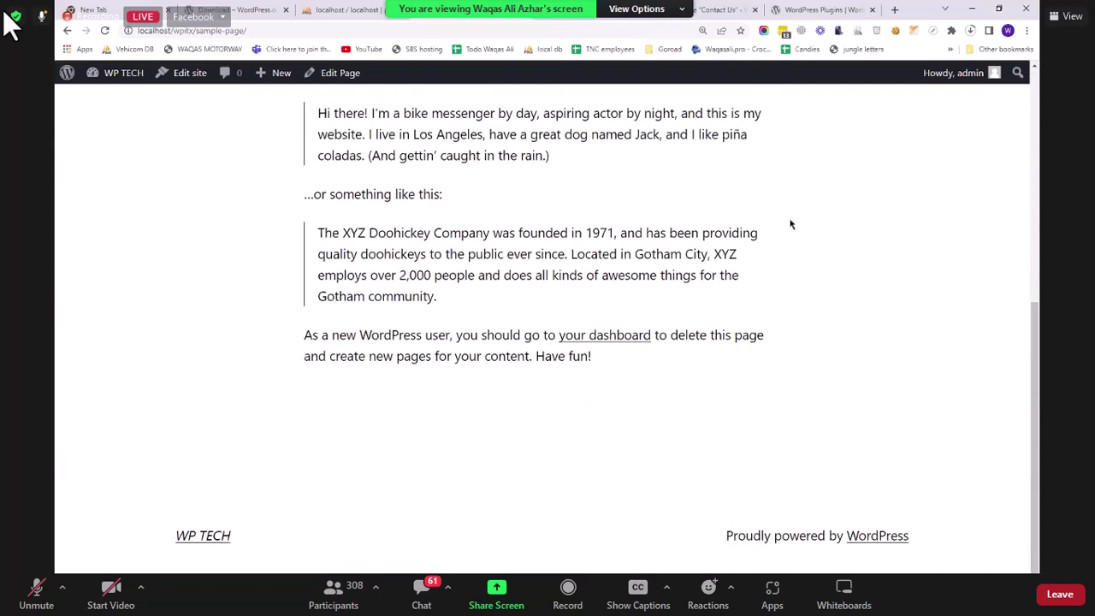
pyautogui.scroll(6, 789, 223)
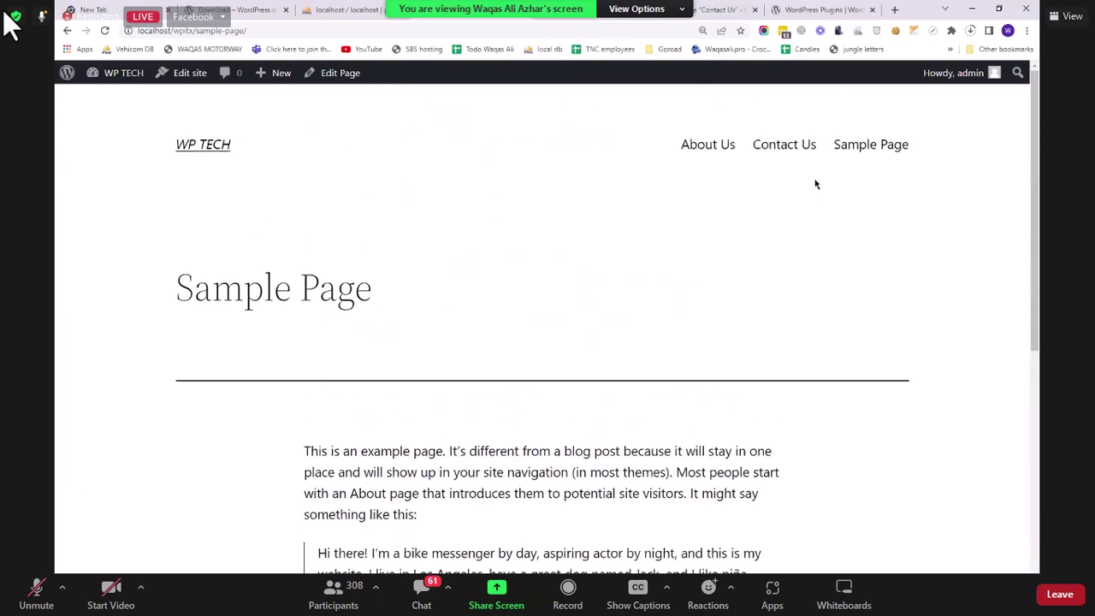
pyautogui.click(216, 149)
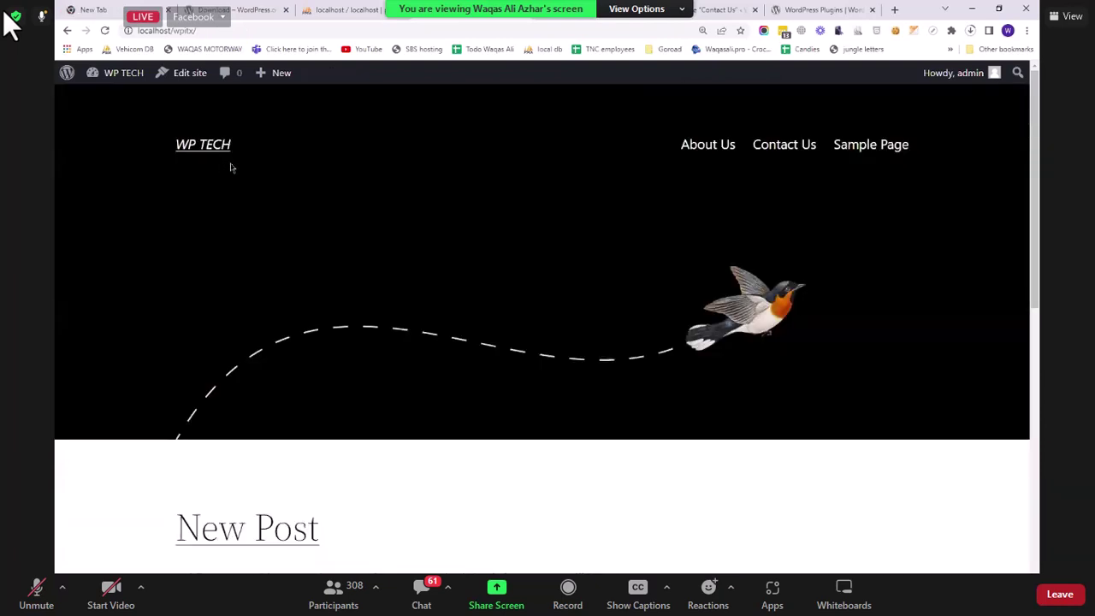
pyautogui.scroll(-5, 408, 225)
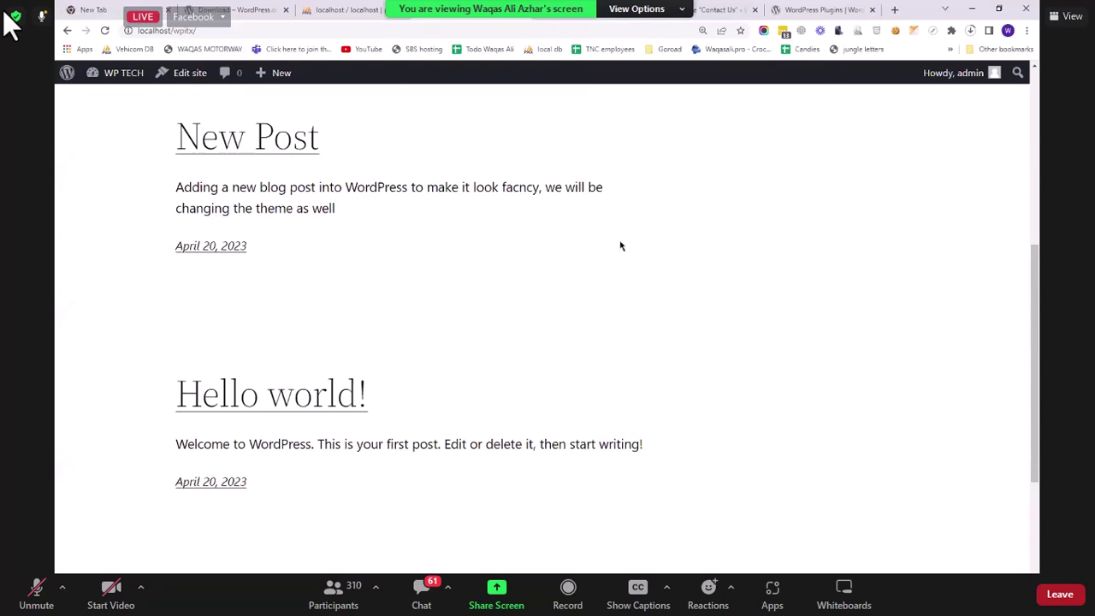
pyautogui.scroll(2, 740, 214)
pyautogui.scroll(3, 741, 213)
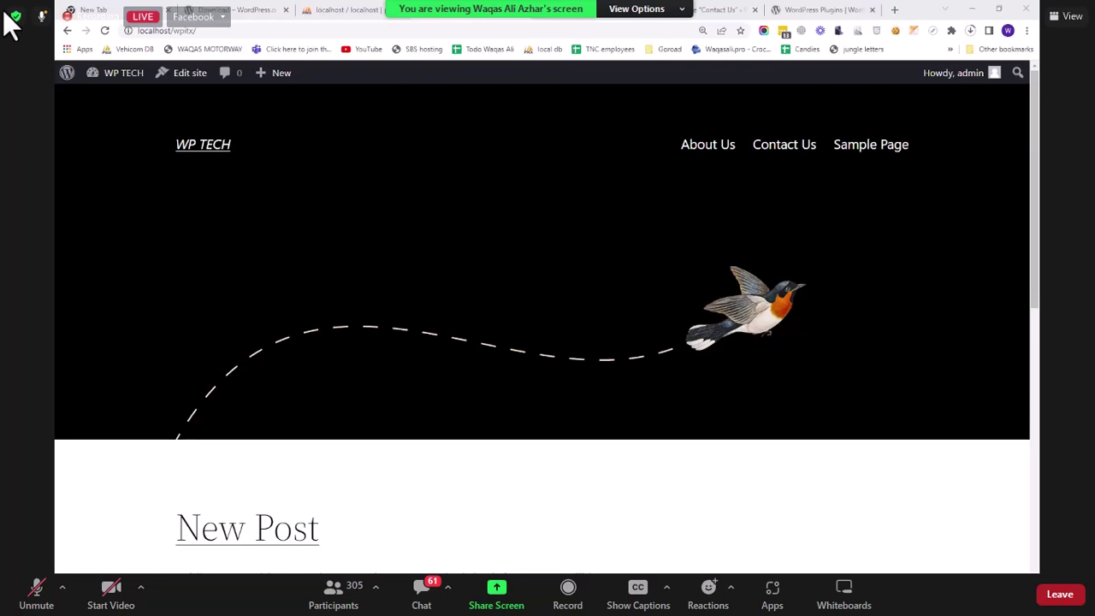
# Step: Load wpprogramming.com in a new tab, then go to its /cpanel address
pyautogui.click(895, 11)
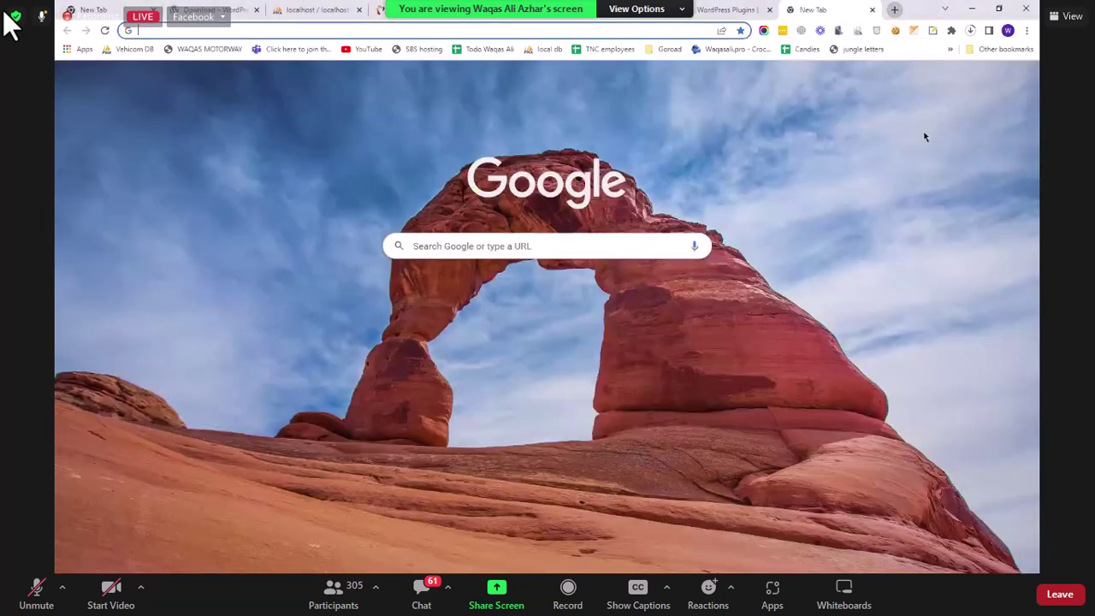
pyautogui.write('wpp')
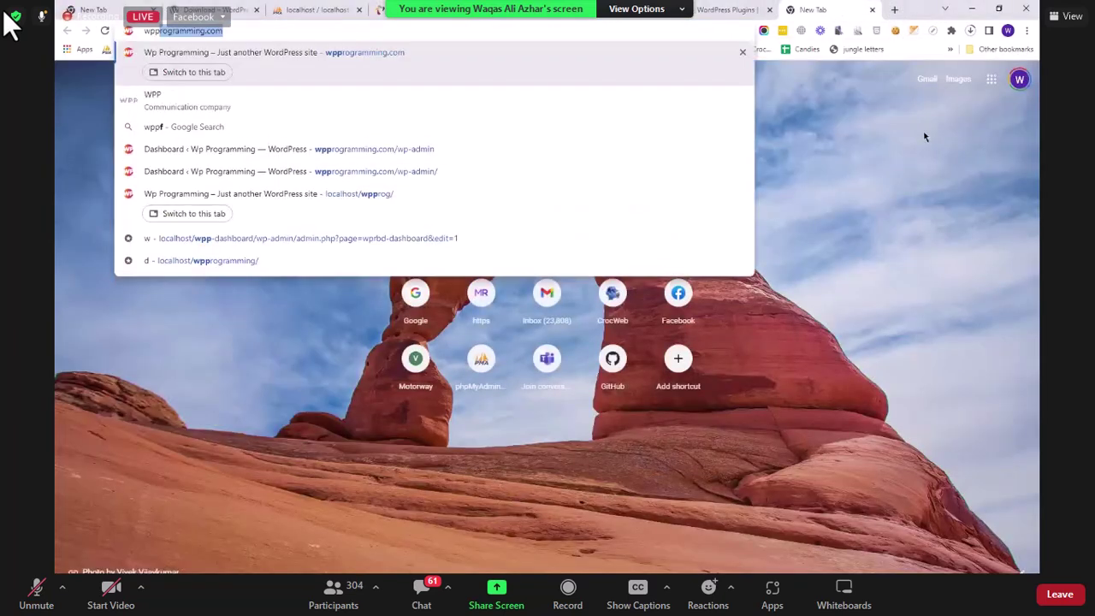
pyautogui.press('Return')
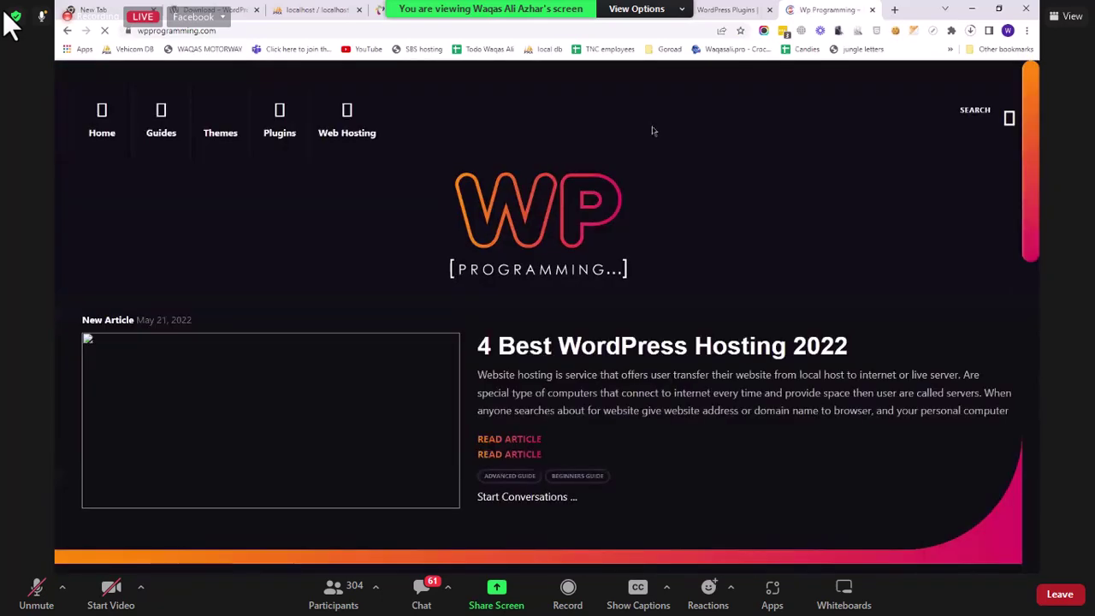
pyautogui.click(339, 30)
pyautogui.write('cpanel')
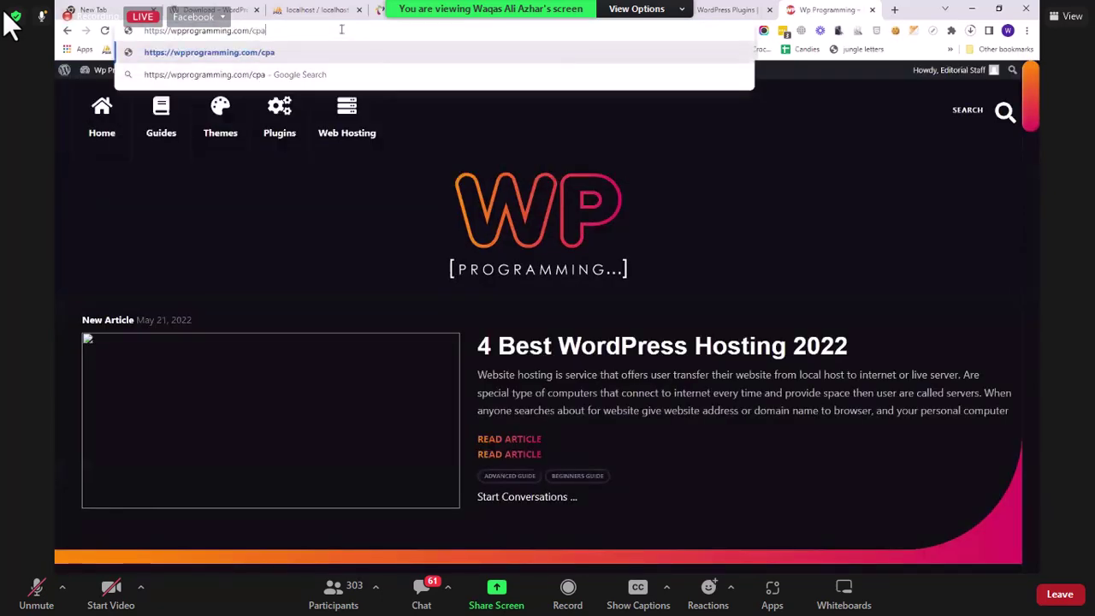
pyautogui.press('Return')
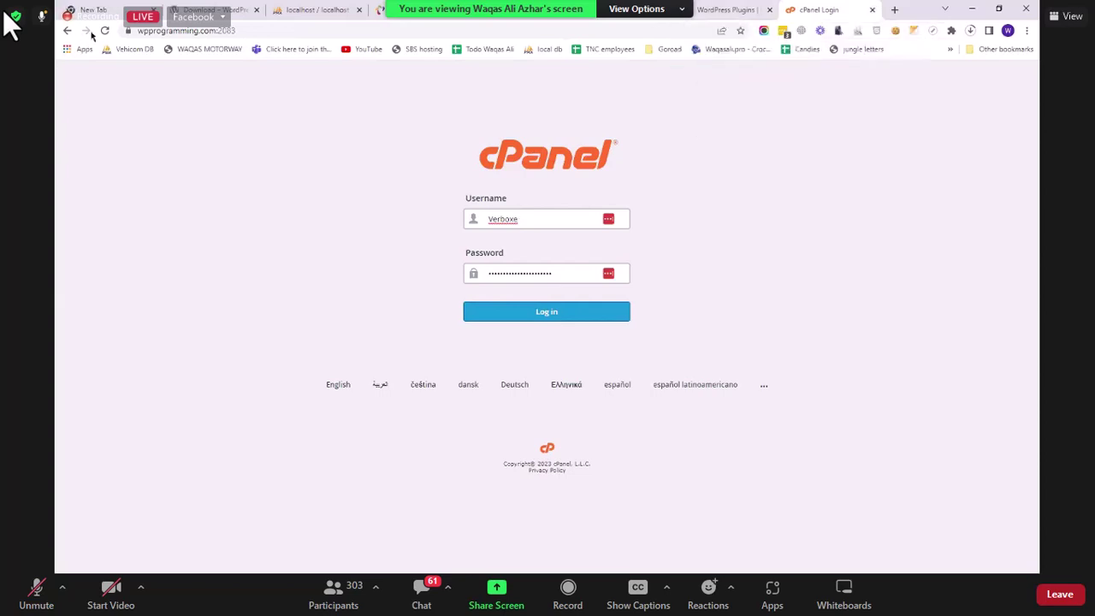
pyautogui.doubleClick(248, 31)
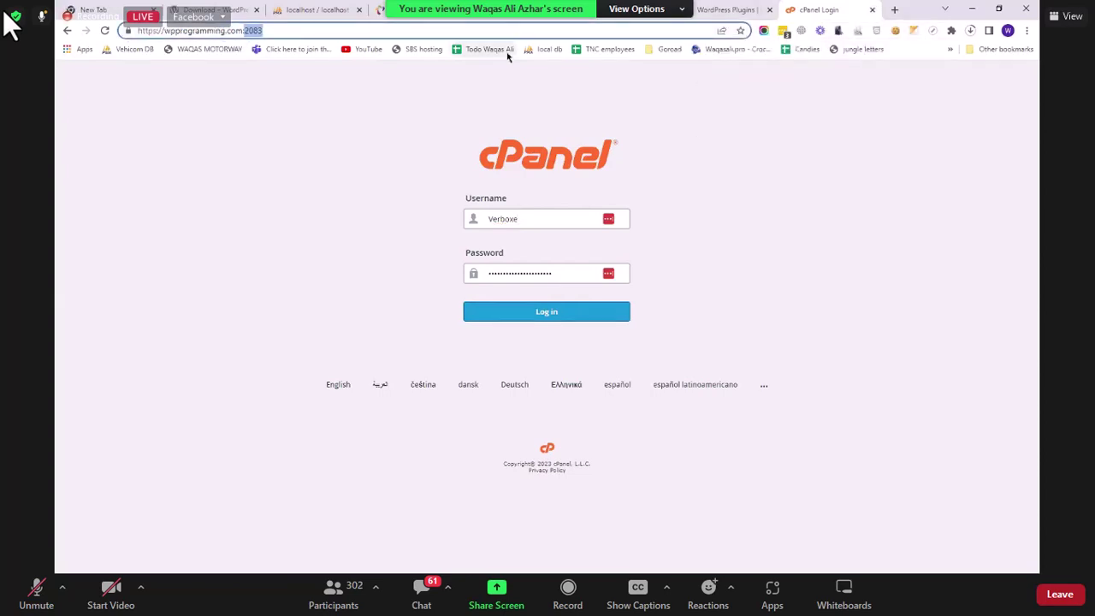
pyautogui.press('BackSpace')
pyautogui.press('BackSpace')
pyautogui.press('Return')
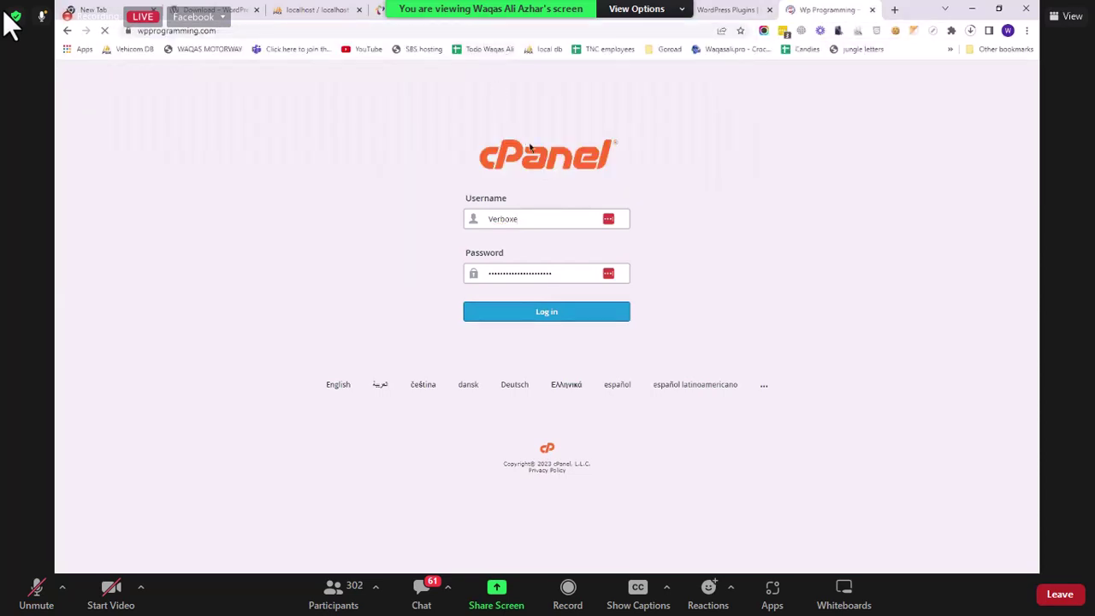
pyautogui.scroll(-5, 270, 218)
pyautogui.scroll(5, 484, 232)
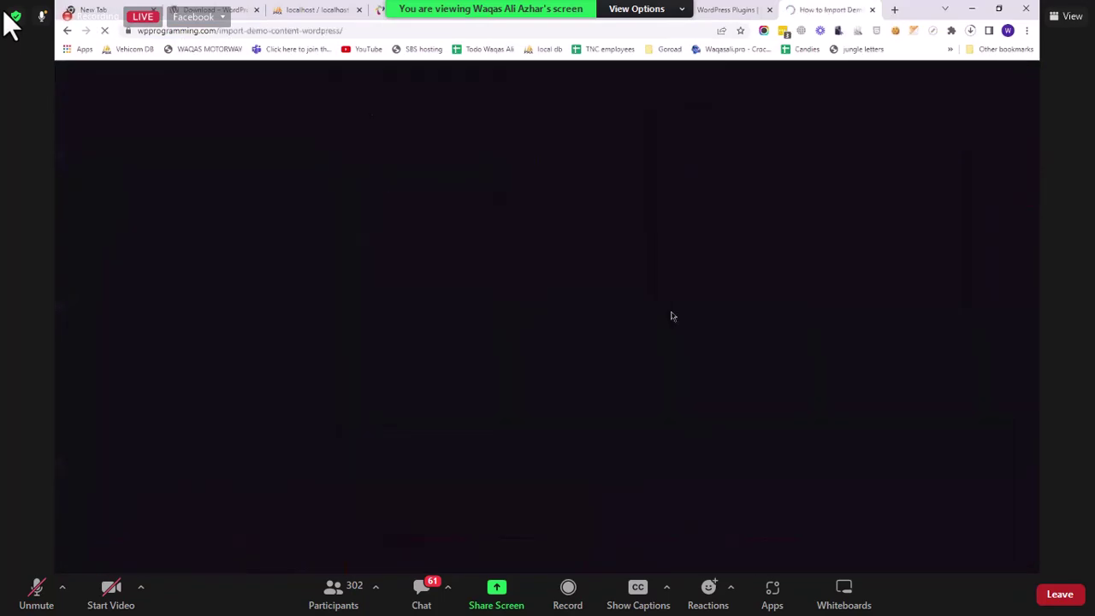
pyautogui.scroll(-3, 615, 513)
pyautogui.scroll(-8, 611, 443)
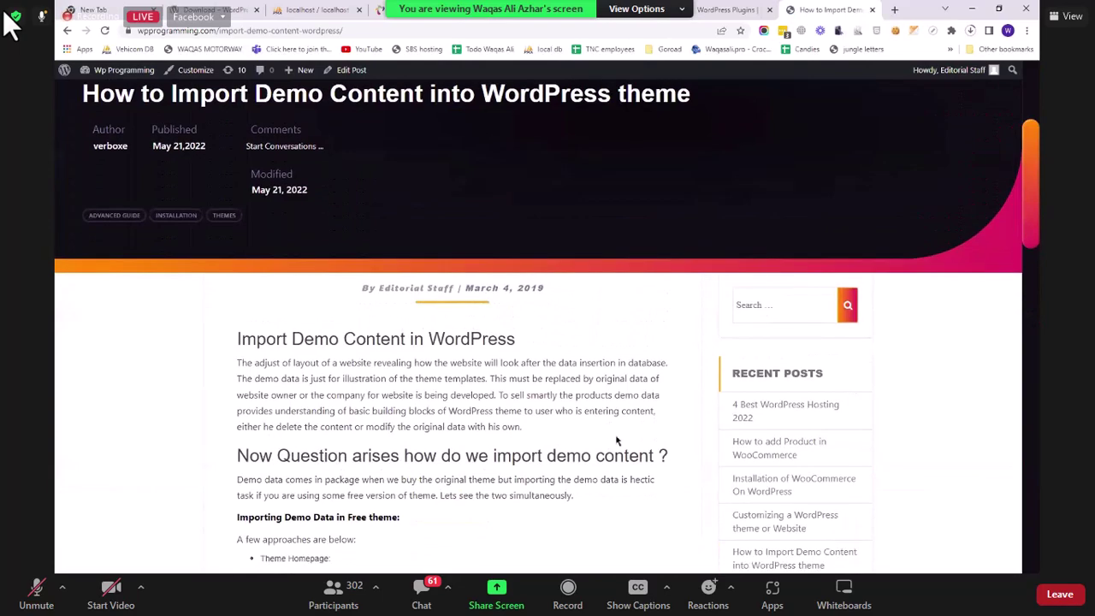
pyautogui.scroll(-10, 616, 441)
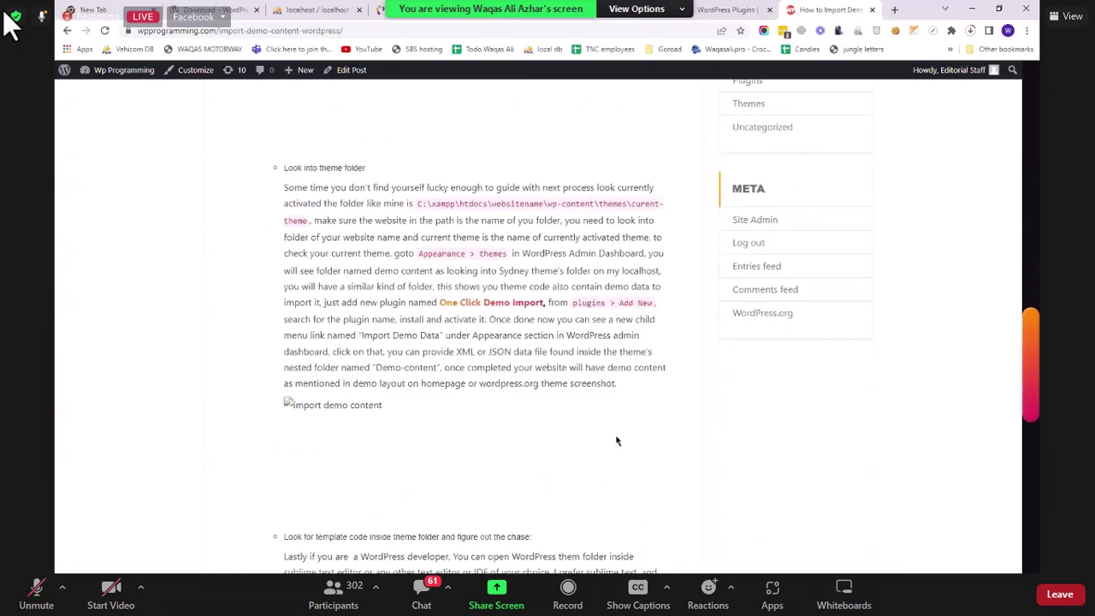
pyautogui.scroll(10, 616, 441)
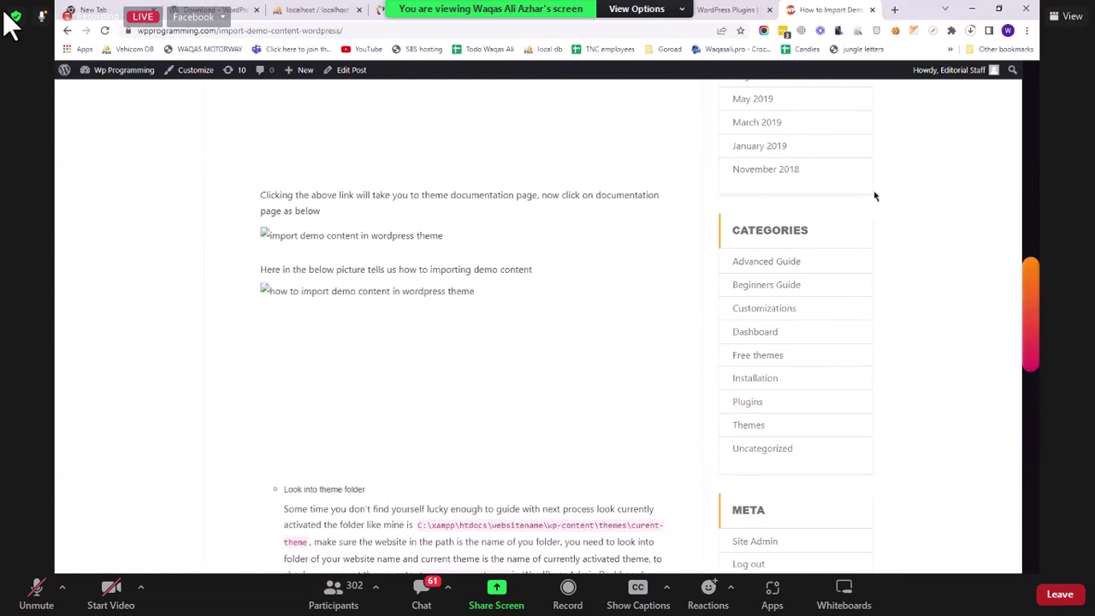
pyautogui.click(873, 11)
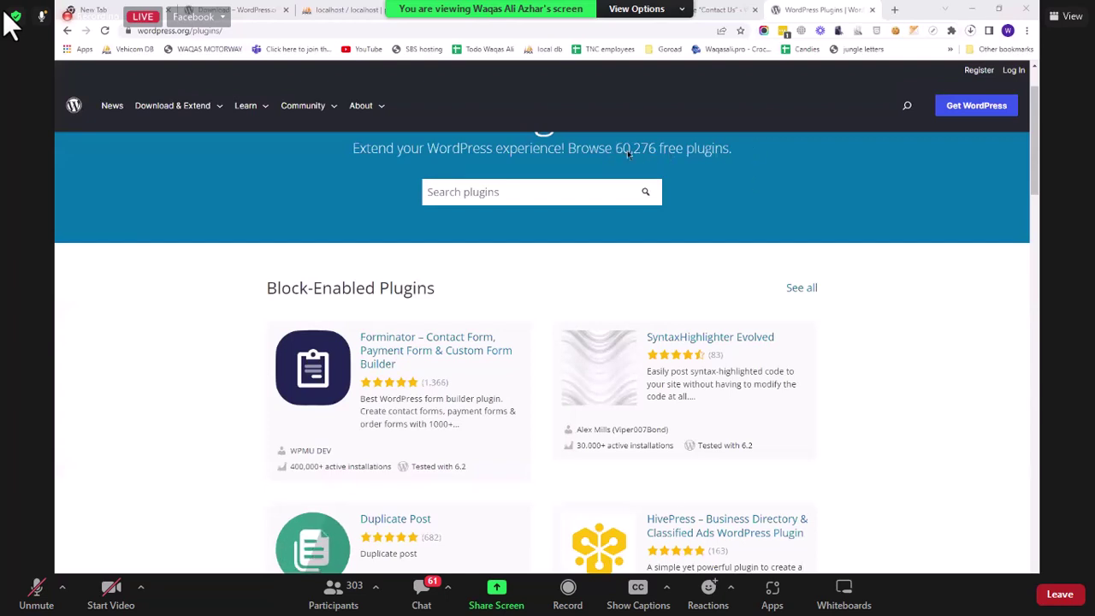
pyautogui.moveTo(656, 154); pyautogui.dragTo(618, 152)
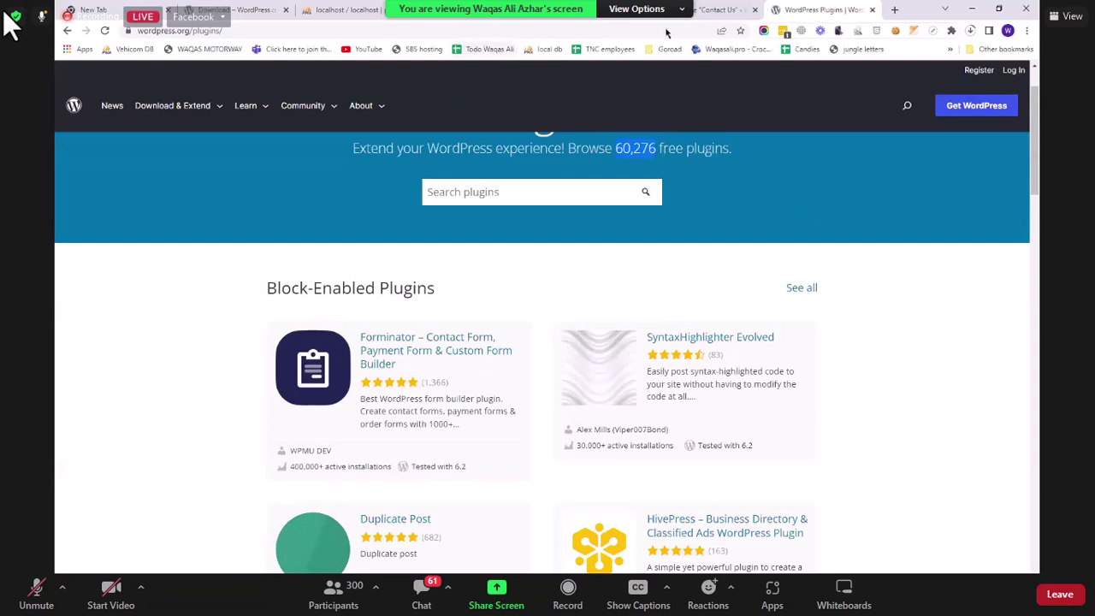
# Step: Install Classic Editor from the local site's Featured plugins list, then open a blank browser tab
pyautogui.click(568, 14)
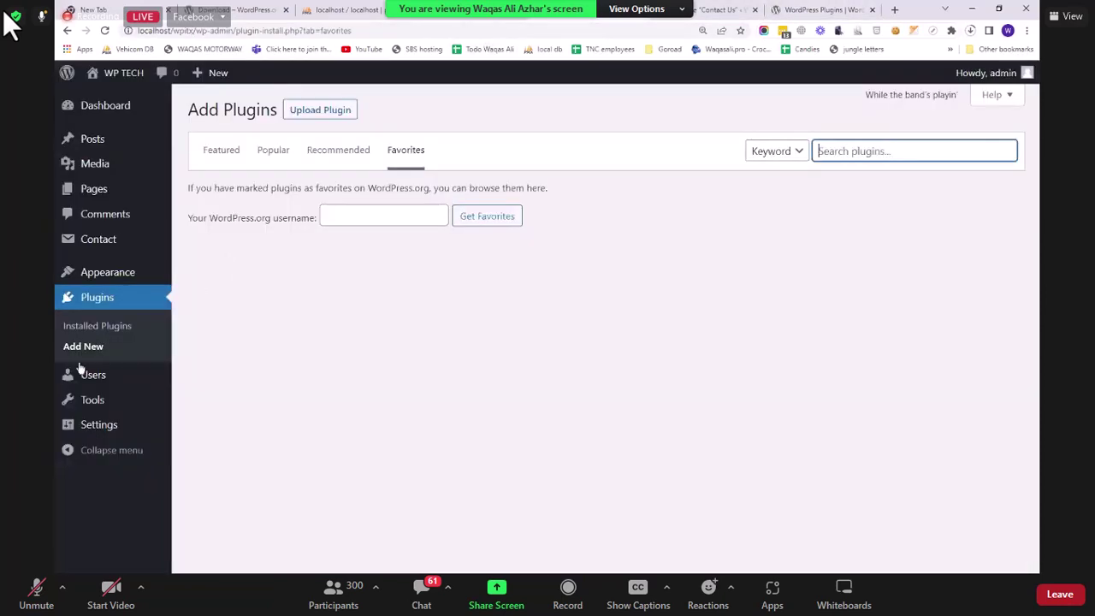
pyautogui.click(136, 331)
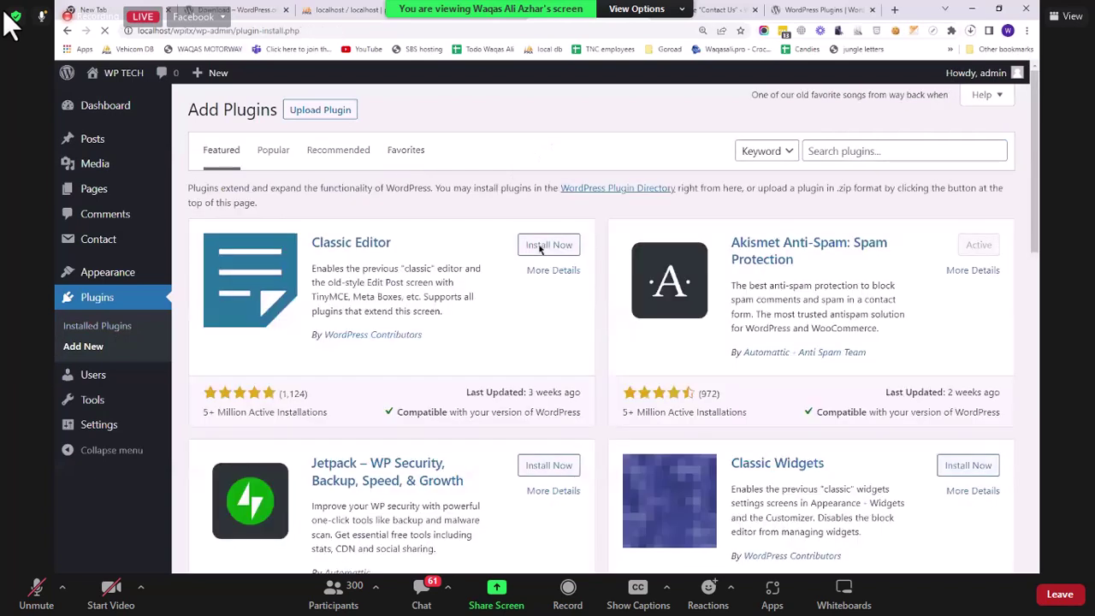
pyautogui.click(555, 245)
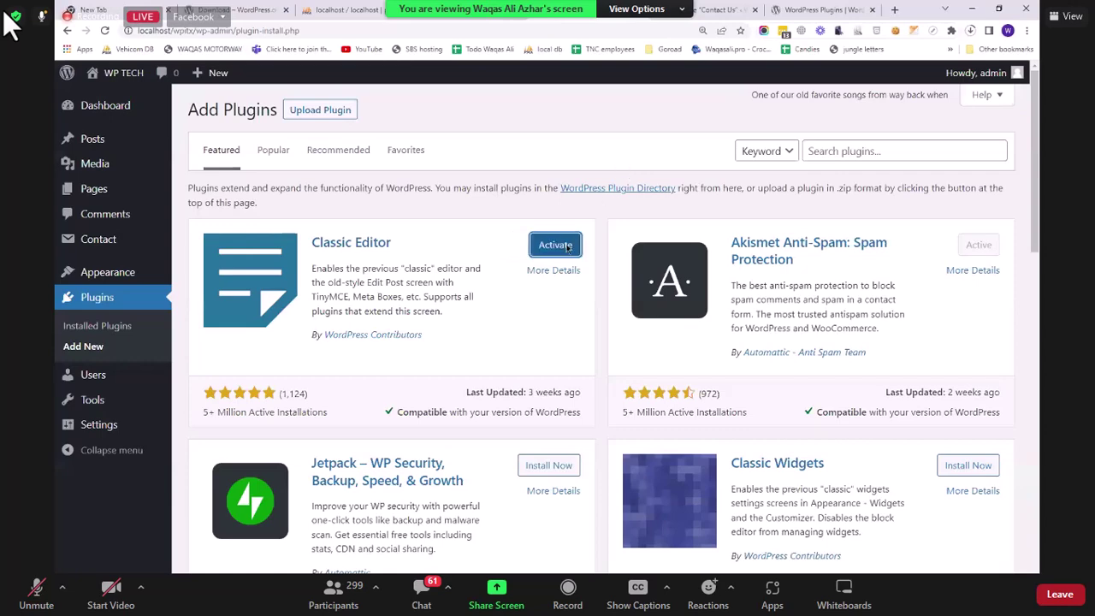
pyautogui.click(894, 9)
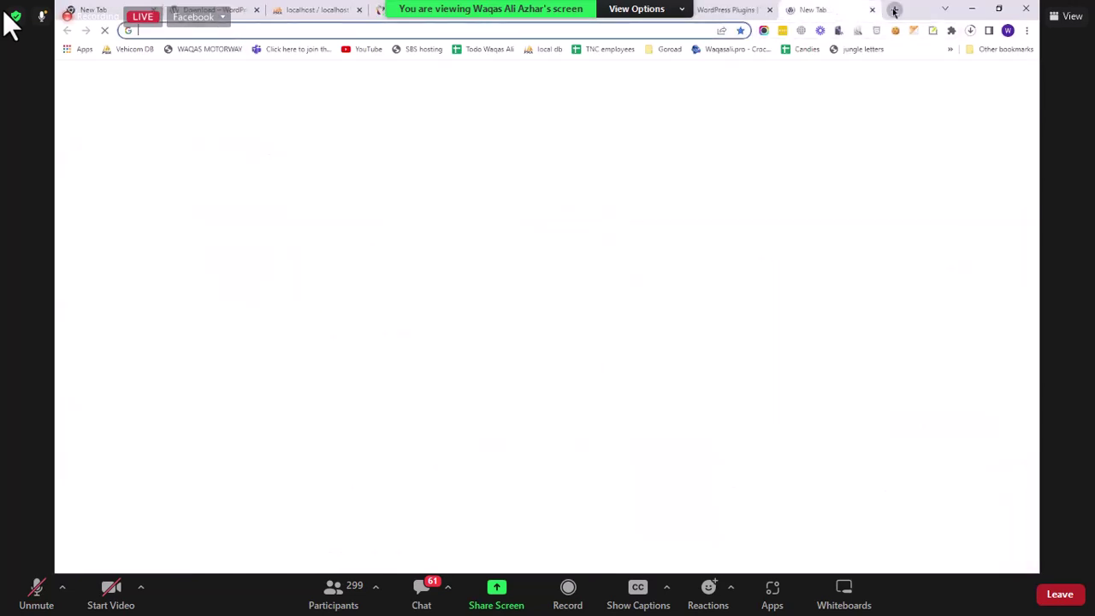
# Step: Start a Google Docs document containing the text 'sdafds' and select it
pyautogui.write('docs.google.com')
pyautogui.press('Return')
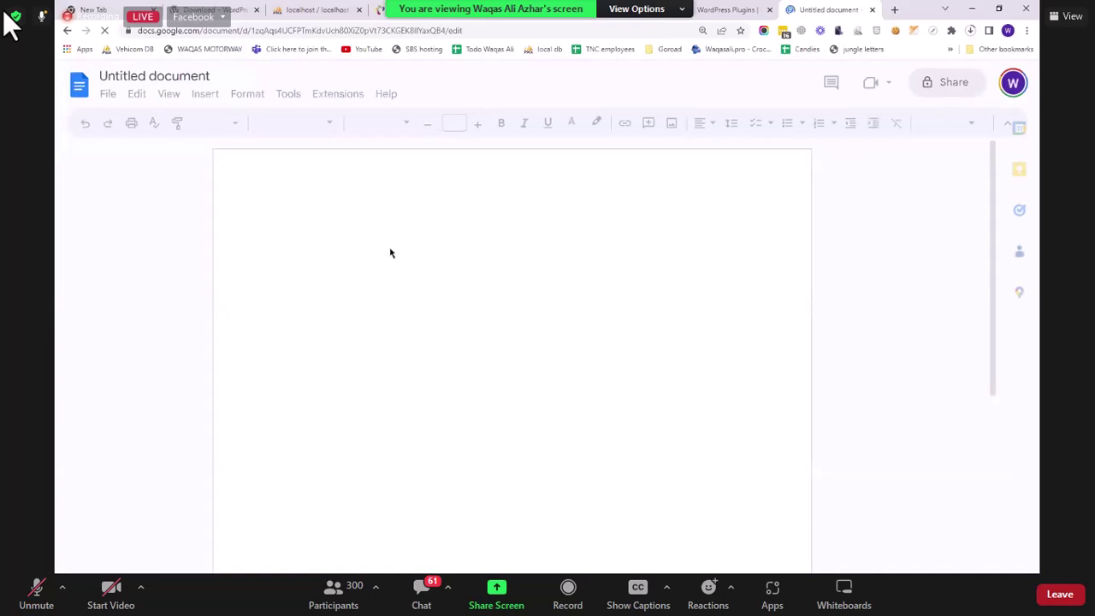
pyautogui.write('sdafds')
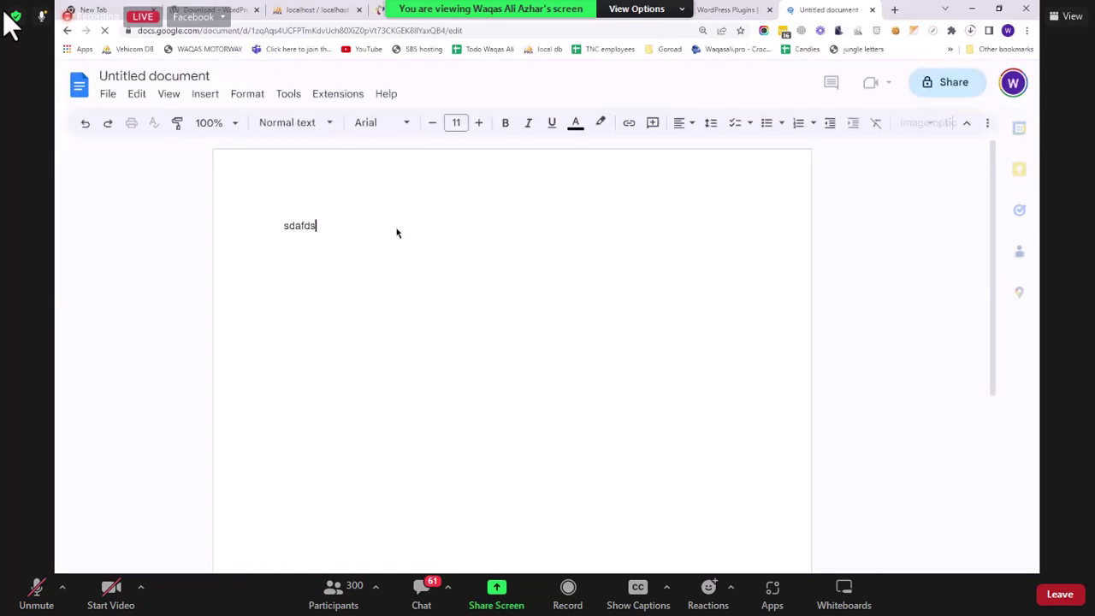
pyautogui.moveTo(261, 225); pyautogui.dragTo(318, 225)
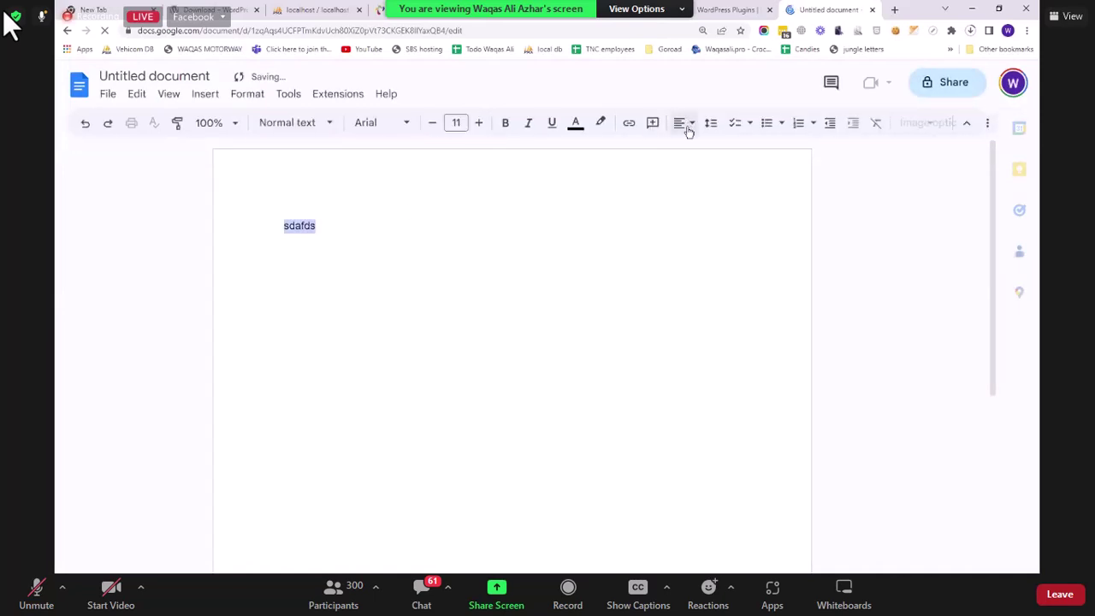
# Step: Apply right, centre, then left alignment to the text, and return to the WordPress tab
pyautogui.click(689, 131)
pyautogui.click(717, 122)
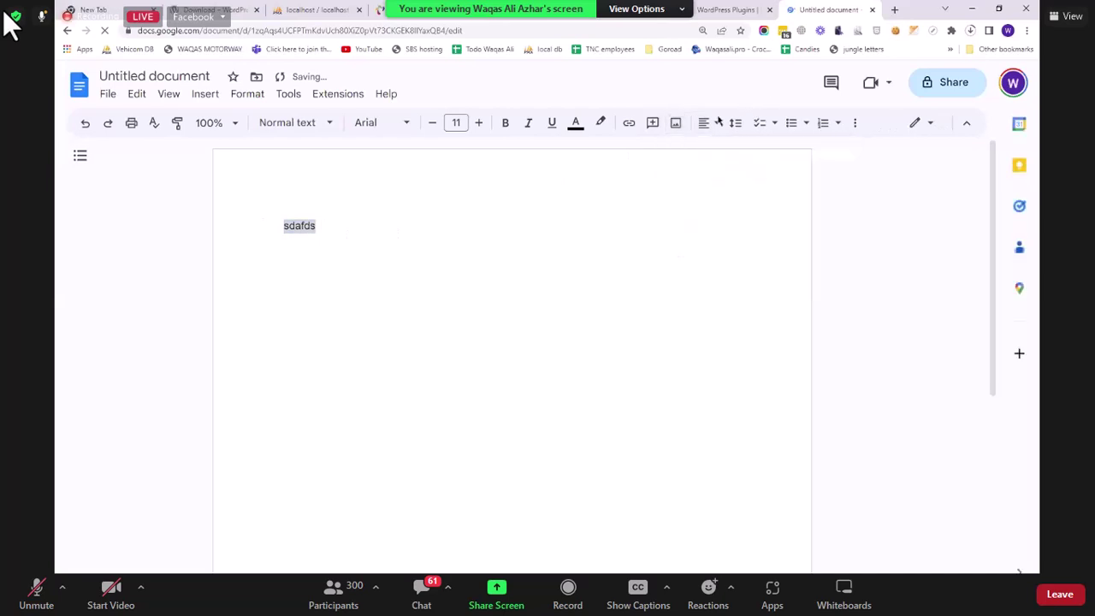
pyautogui.click(717, 121)
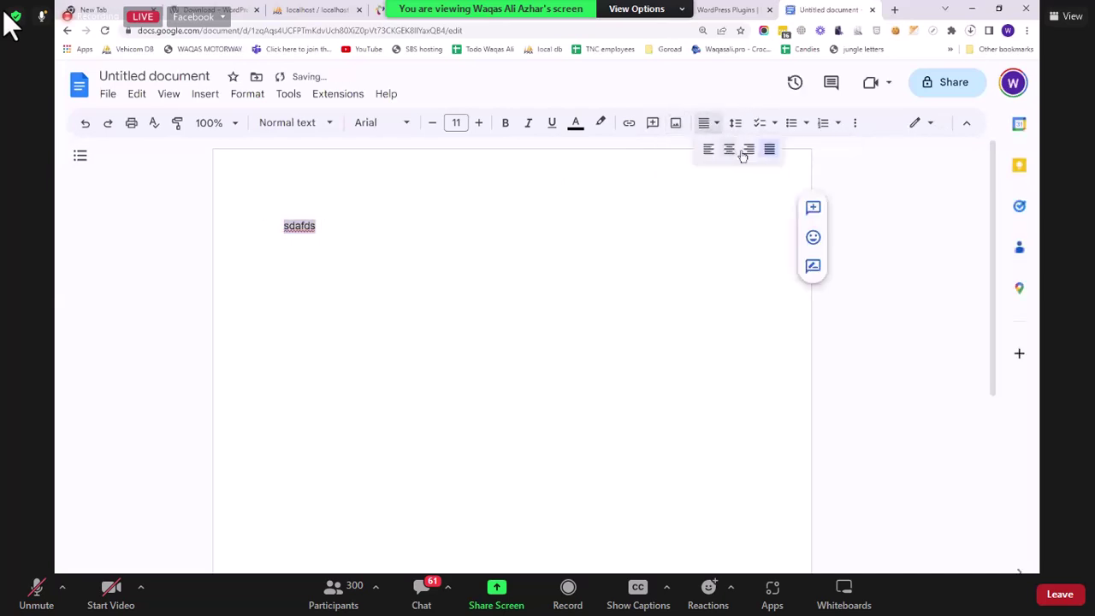
pyautogui.click(746, 151)
pyautogui.click(710, 125)
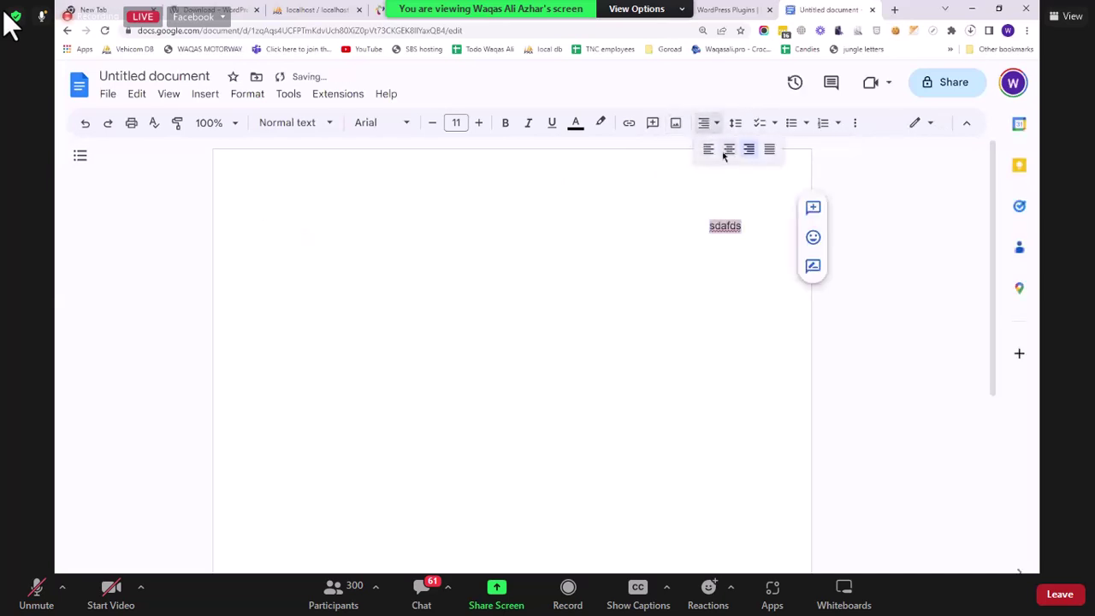
pyautogui.click(726, 152)
pyautogui.click(709, 151)
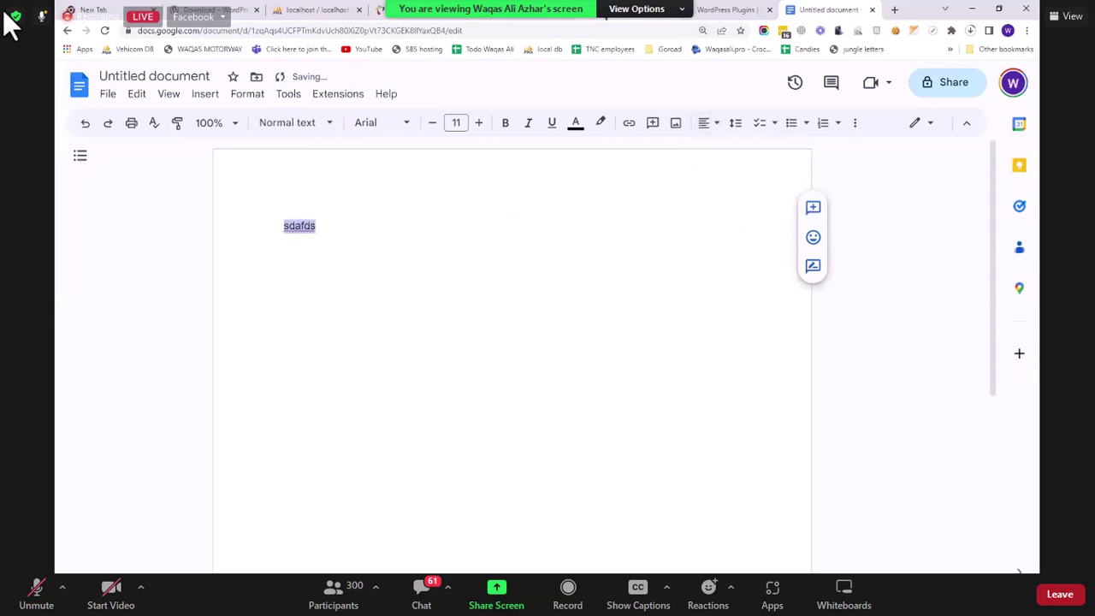
pyautogui.click(613, 18)
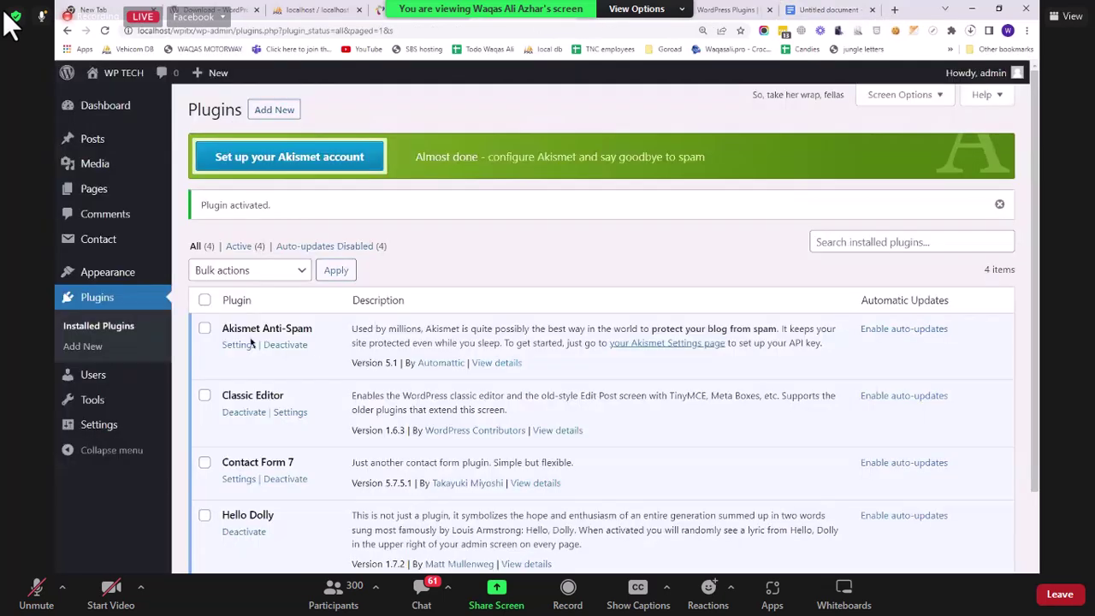
# Step: Open New Post from the Posts list and place the caret after its paragraph
pyautogui.click(90, 139)
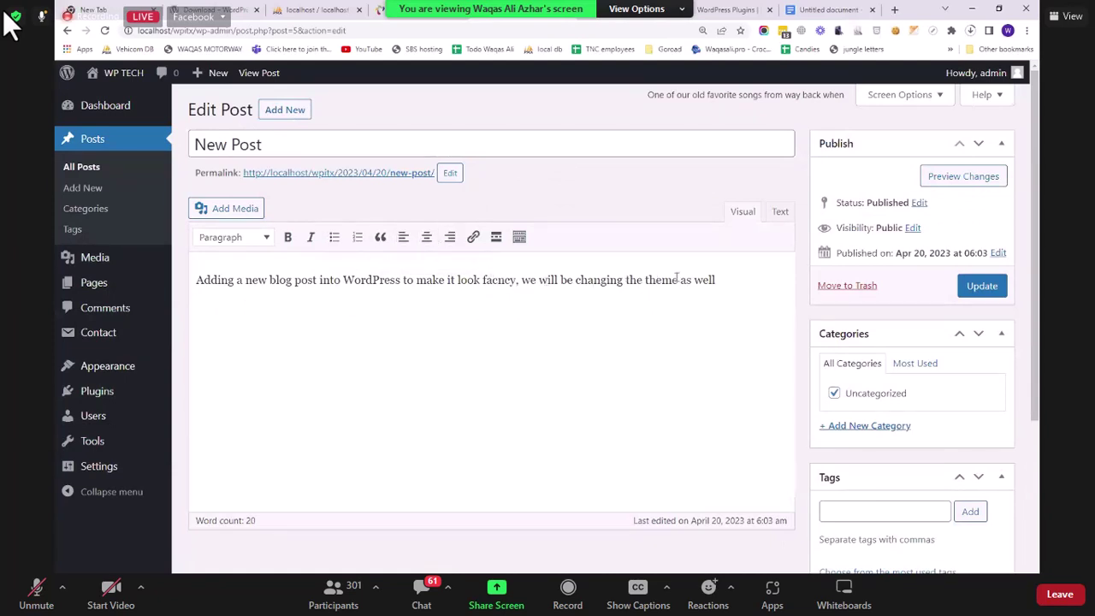
pyautogui.click(723, 278)
# Step: Add a blank line below the text and upload the insta image from Saved Pictures without inserting it
pyautogui.press('Return')
pyautogui.press('Return')
pyautogui.click(207, 208)
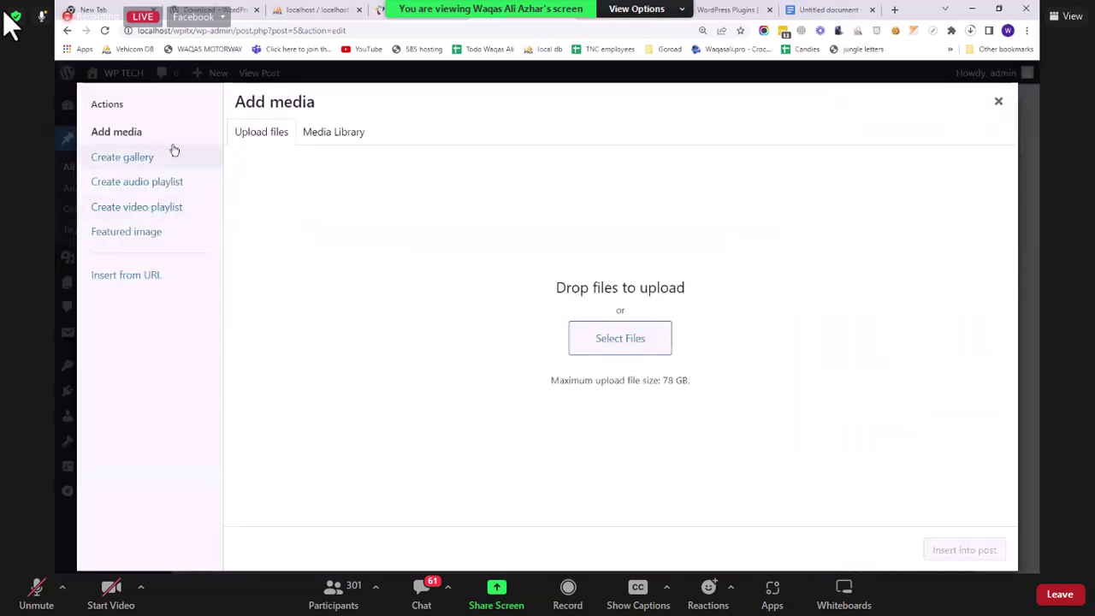
pyautogui.click(606, 340)
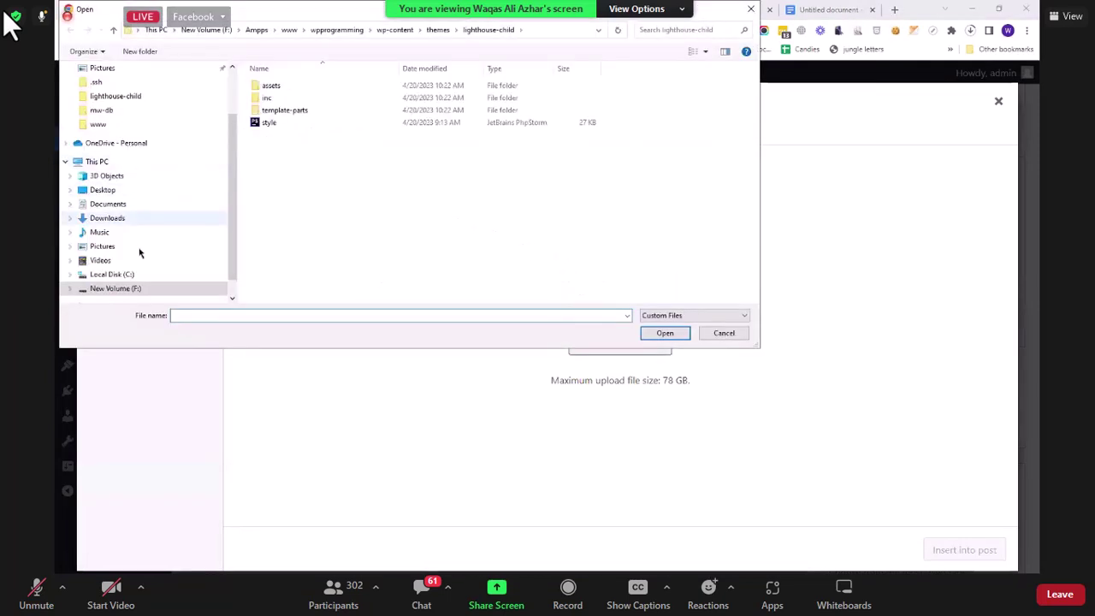
pyautogui.click(140, 247)
pyautogui.doubleClick(407, 101)
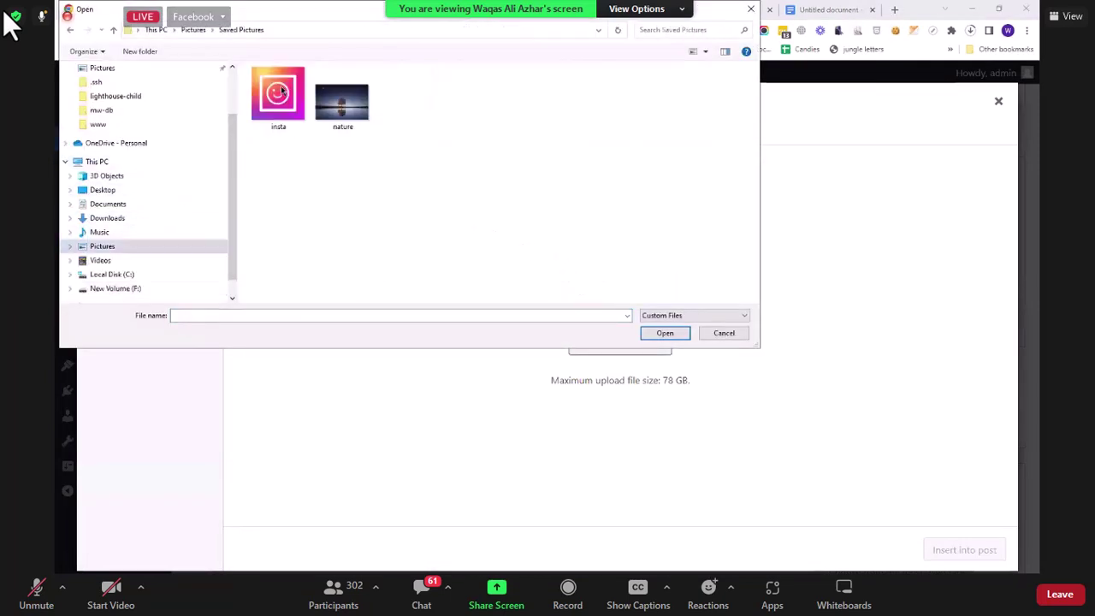
pyautogui.click(278, 96)
pyautogui.click(666, 335)
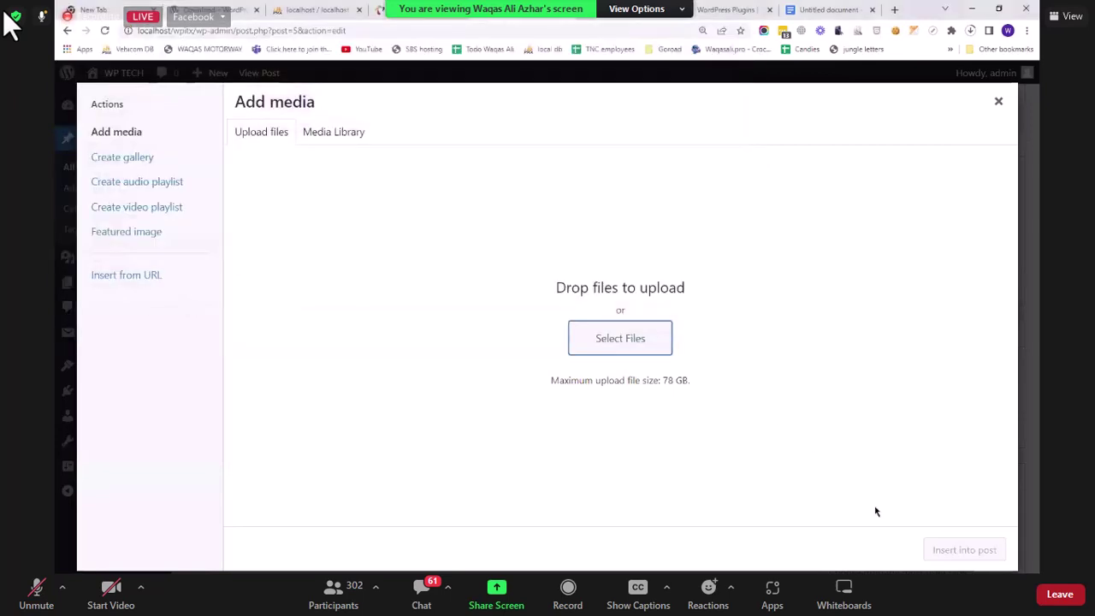
pyautogui.click(958, 549)
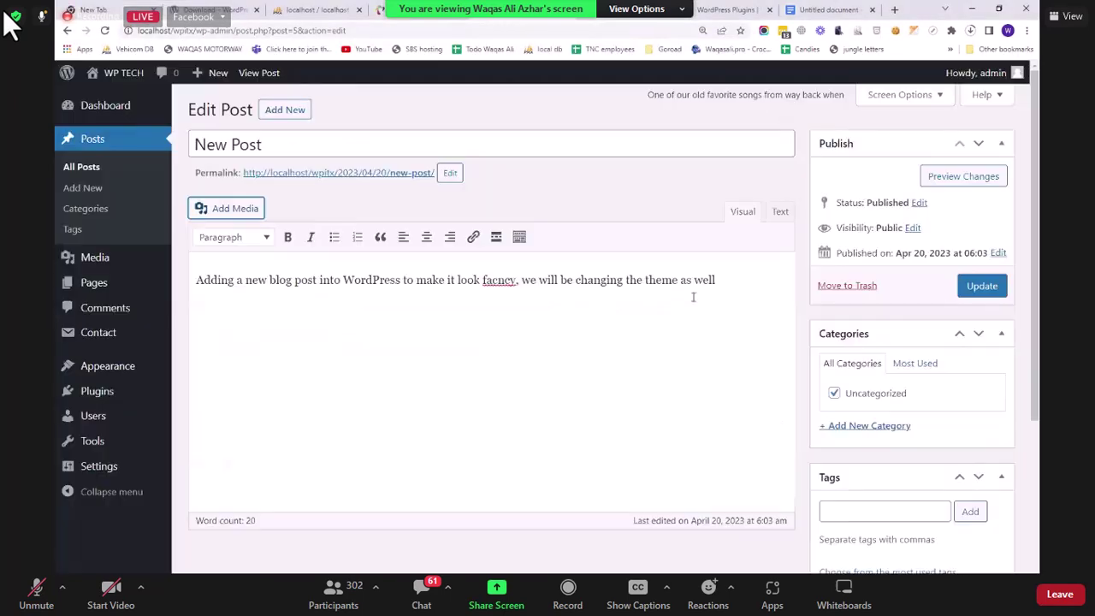
# Step: Try right, centre and left alignment on the image, leave it left-aligned, and update the post
pyautogui.click(357, 376)
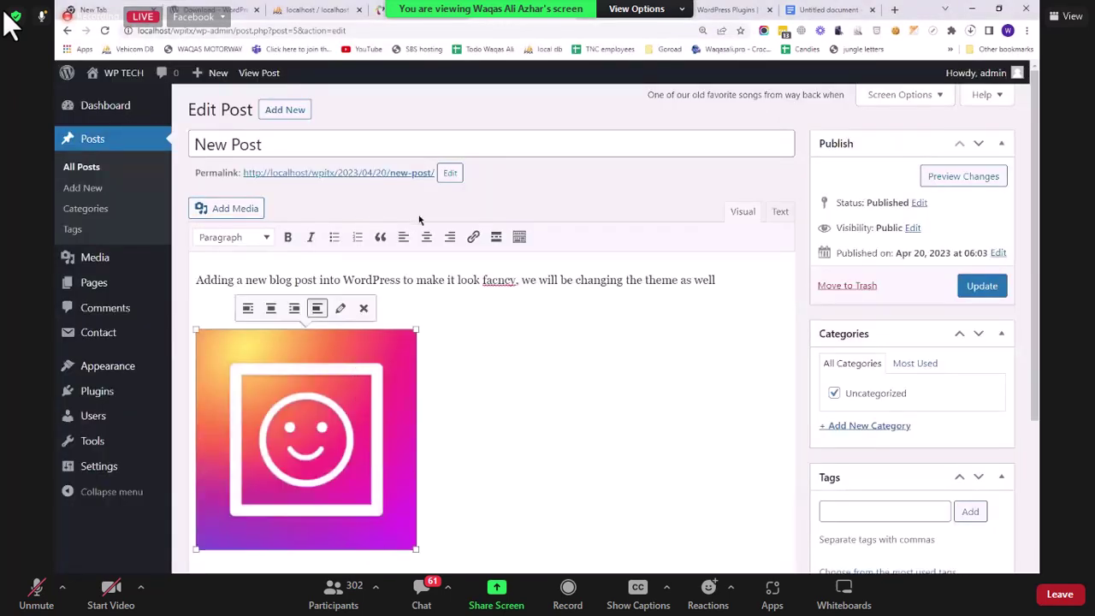
pyautogui.click(451, 239)
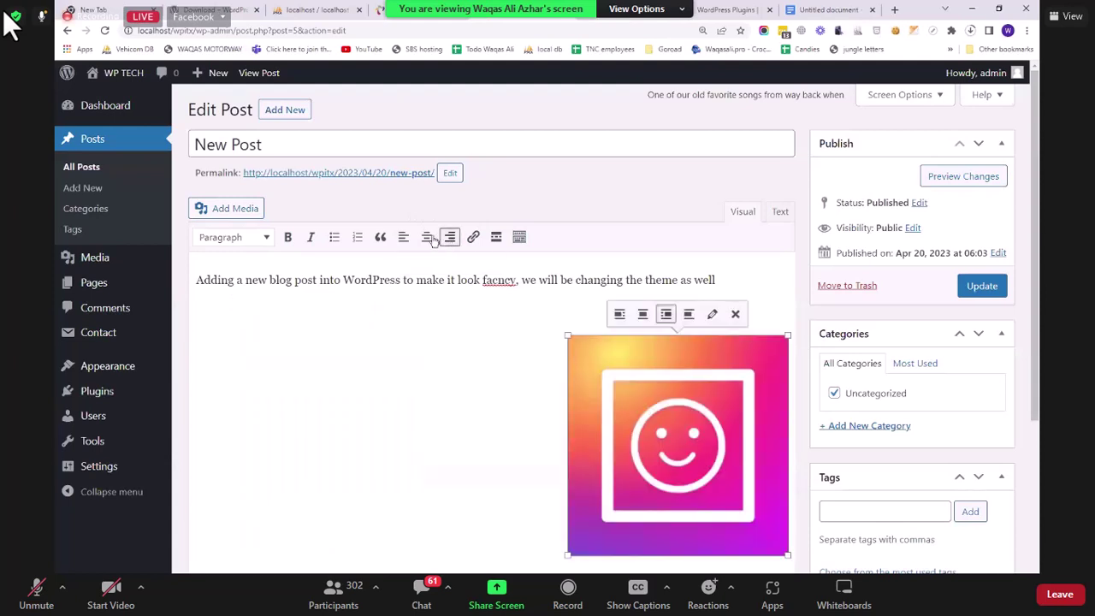
pyautogui.click(426, 238)
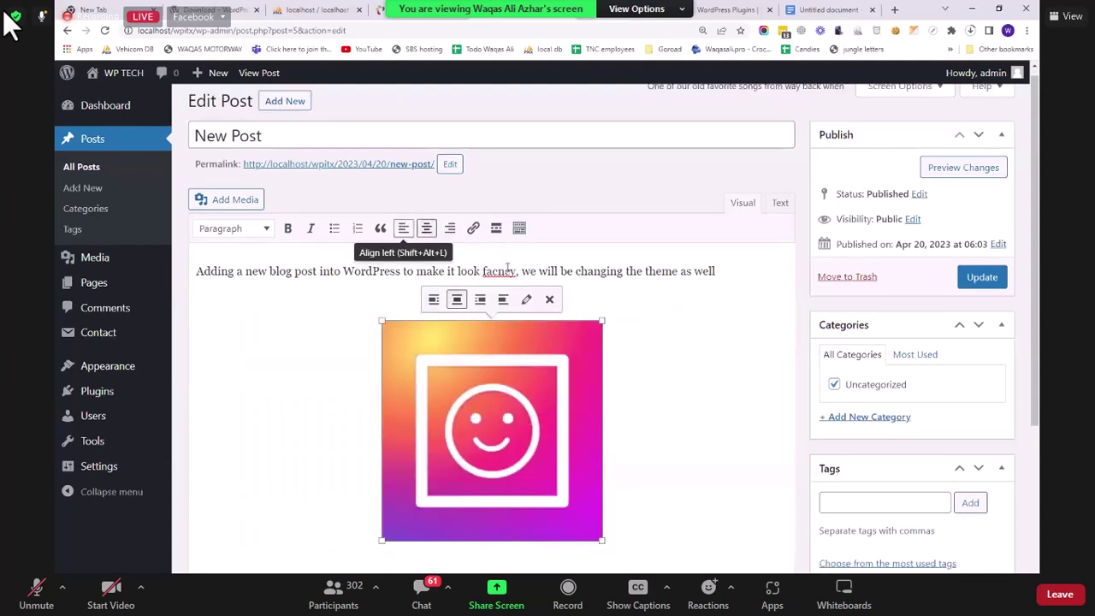
pyautogui.click(403, 228)
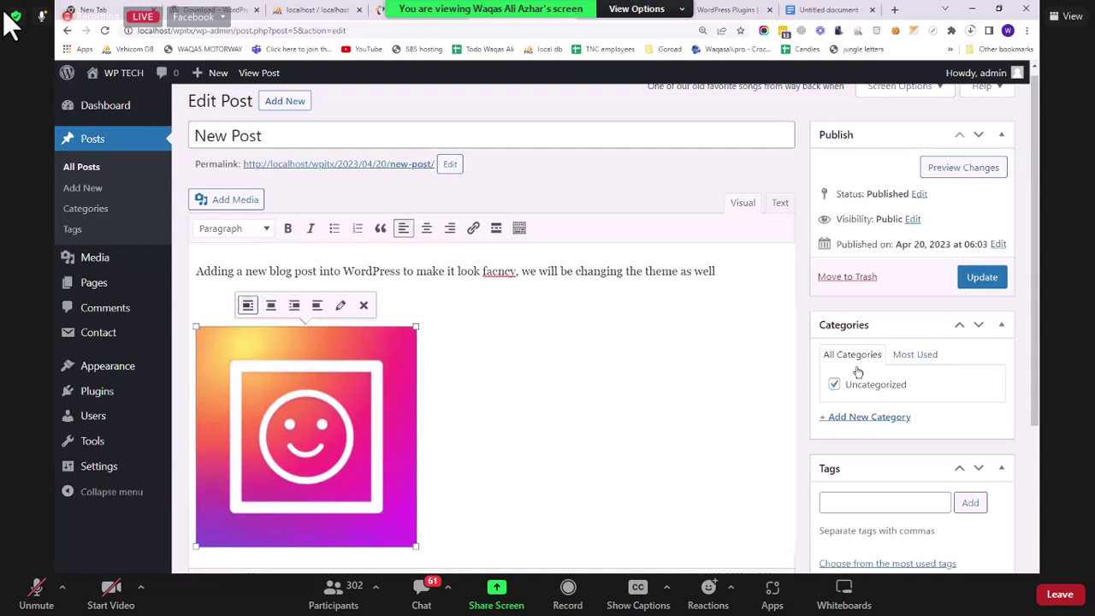
pyautogui.click(981, 277)
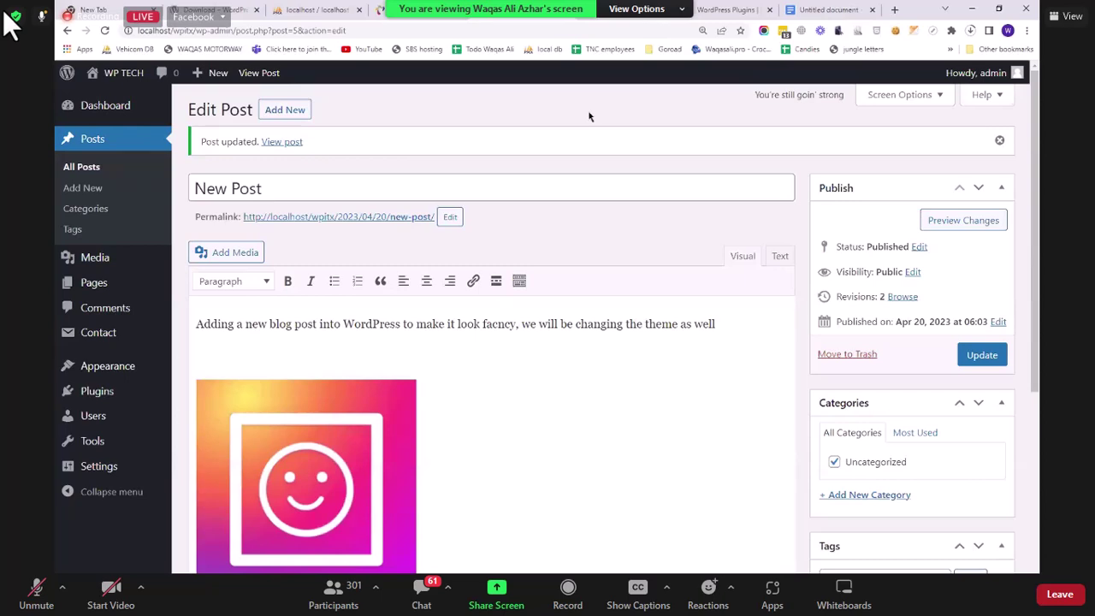
pyautogui.click(432, 10)
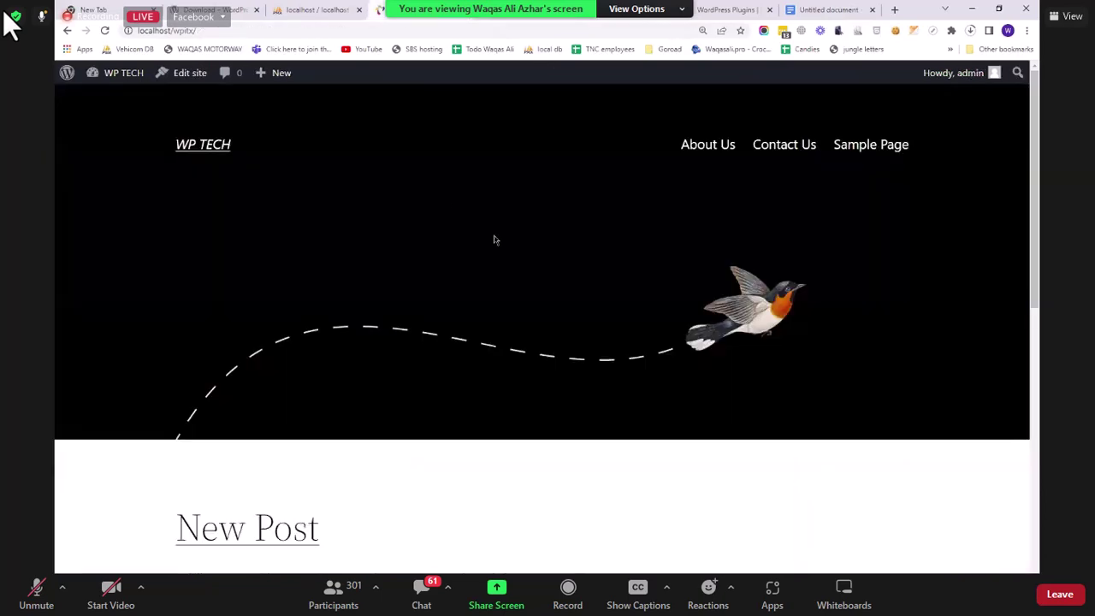
pyautogui.click(567, 19)
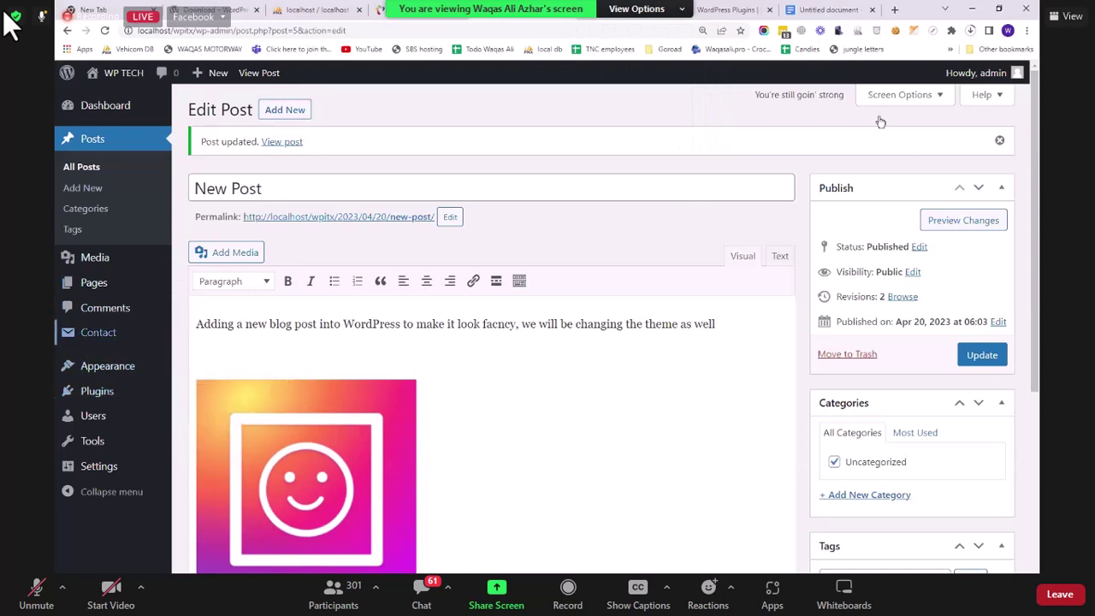
# Step: Open Forminator in the plugin directory and download forminator.1.23.3.zip
pyautogui.click(725, 9)
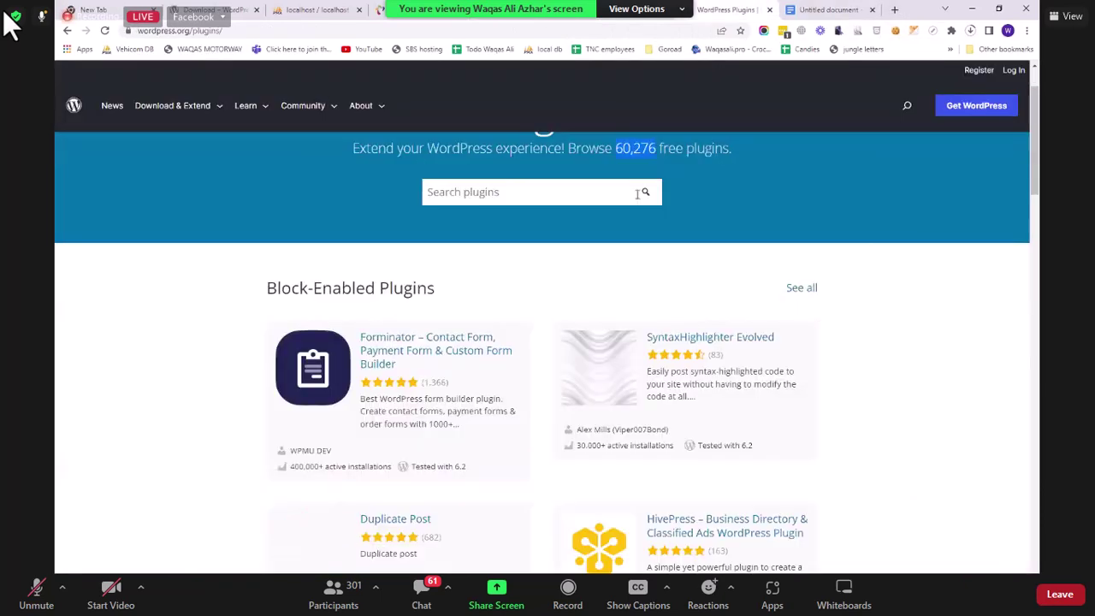
pyautogui.scroll(-1, 501, 274)
pyautogui.click(496, 272)
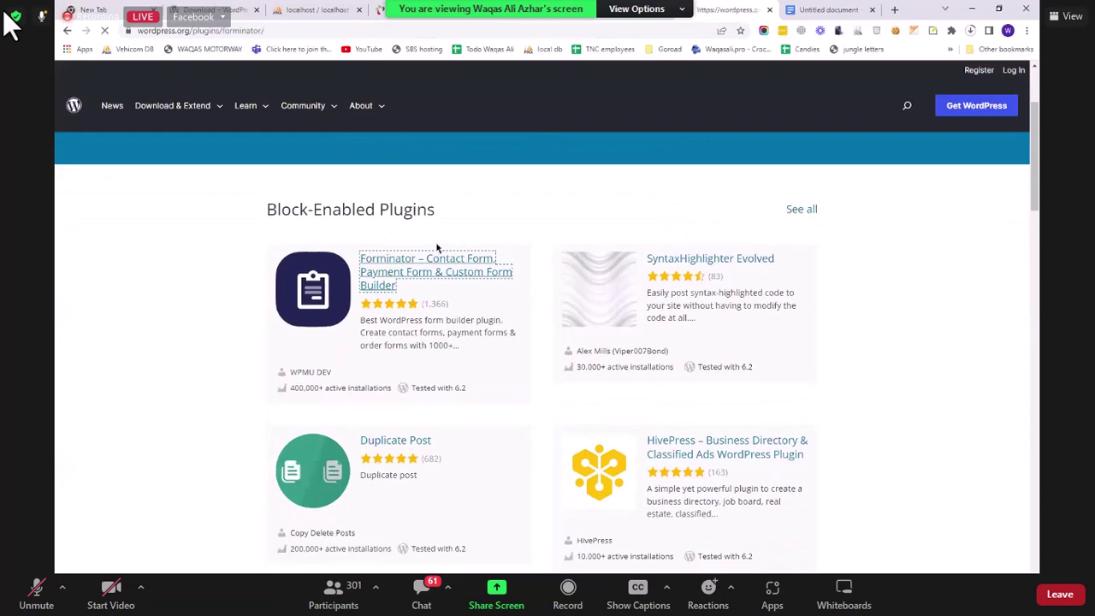
pyautogui.scroll(-4, 795, 239)
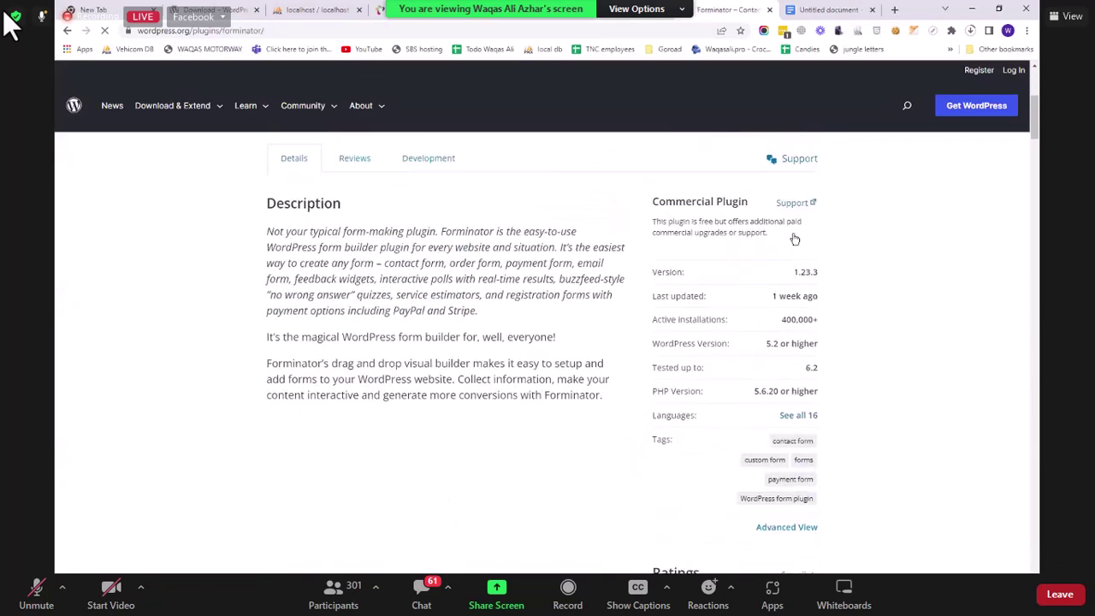
pyautogui.scroll(2, 794, 237)
pyautogui.click(795, 240)
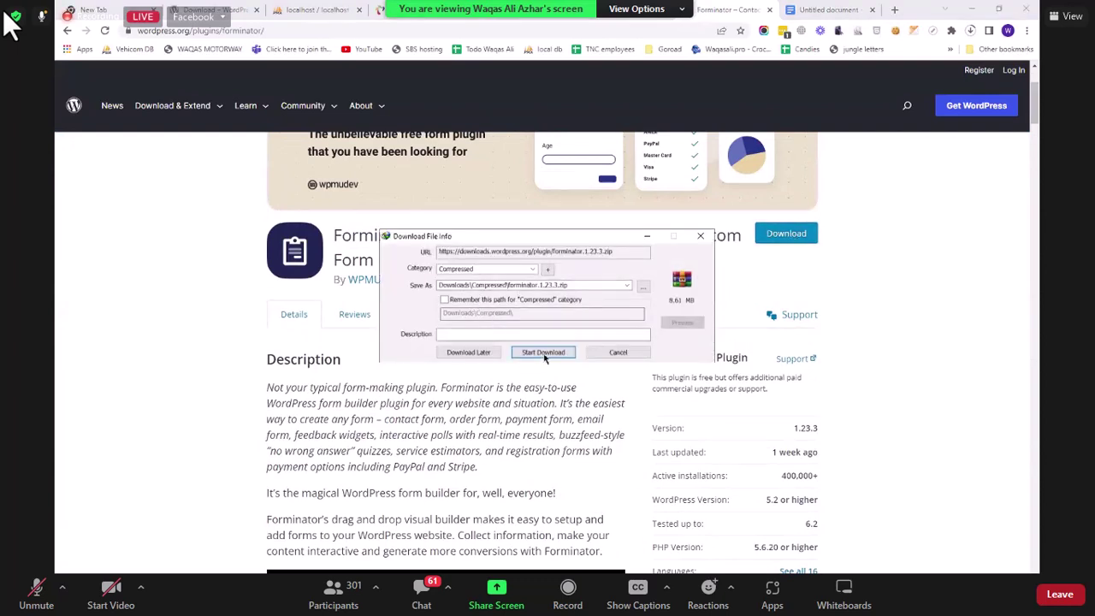
pyautogui.click(544, 353)
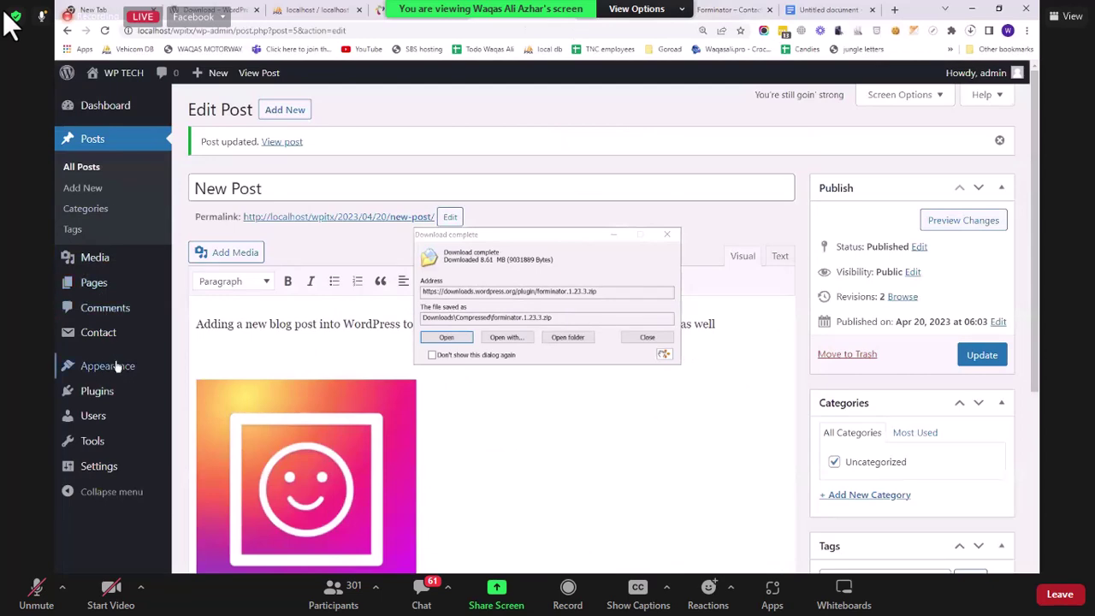
# Step: Upload forminator.1.23.3.zip from Downloads\Compressed via Upload Plugin and install it
pyautogui.click(204, 412)
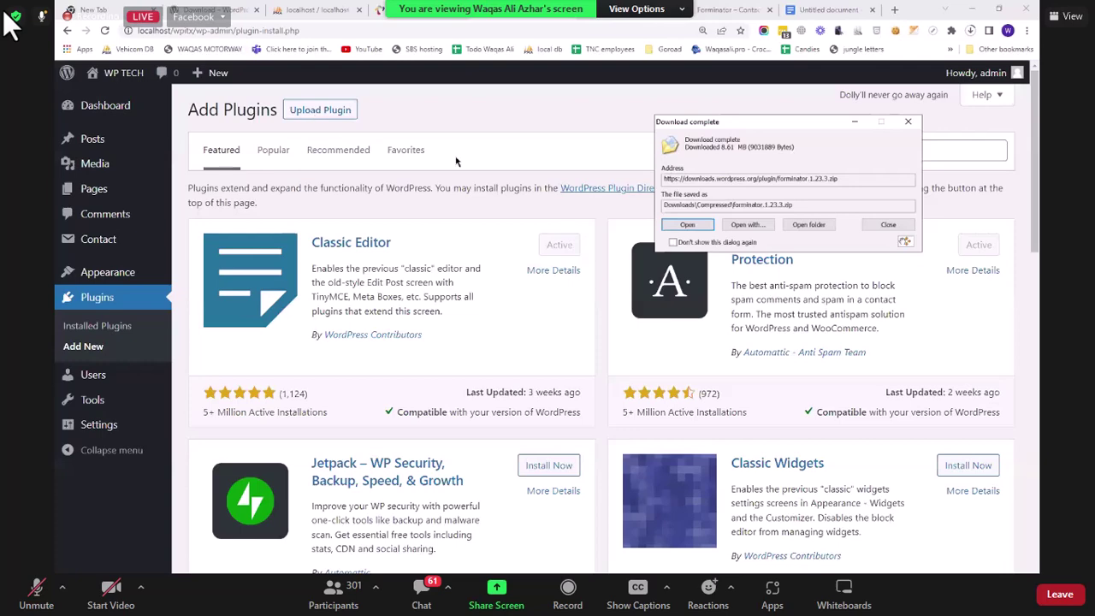
pyautogui.click(316, 115)
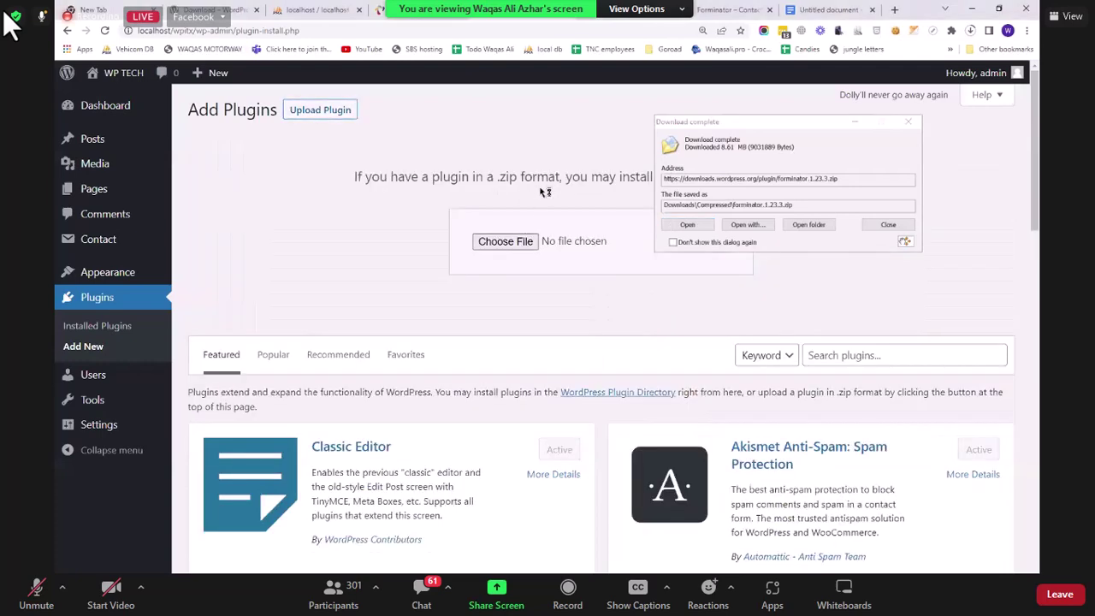
pyautogui.click(505, 242)
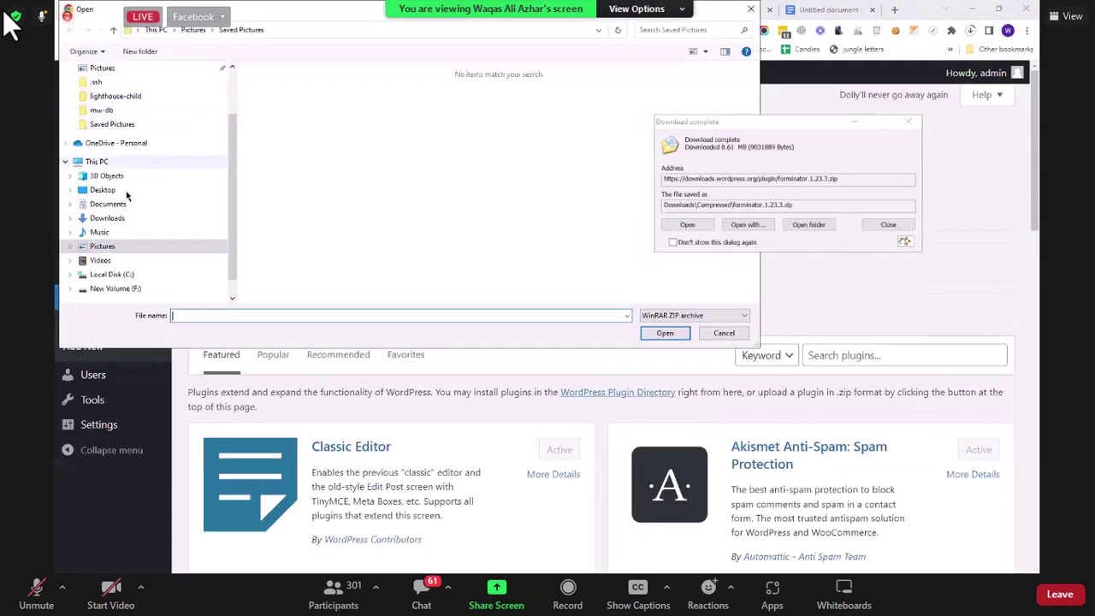
pyautogui.click(137, 218)
pyautogui.doubleClick(291, 103)
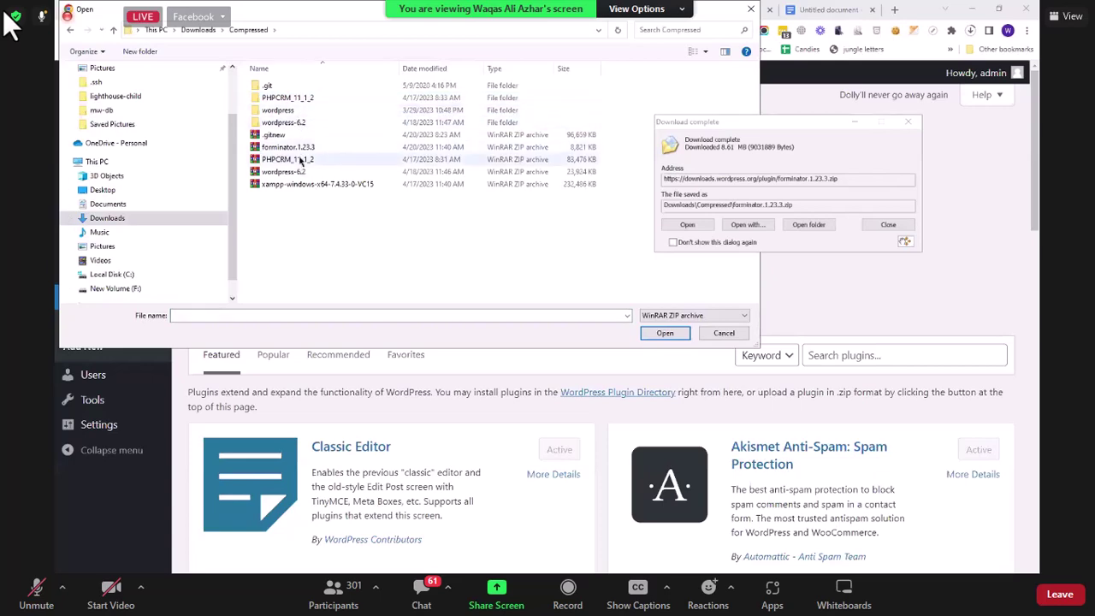
pyautogui.click(291, 147)
pyautogui.click(665, 333)
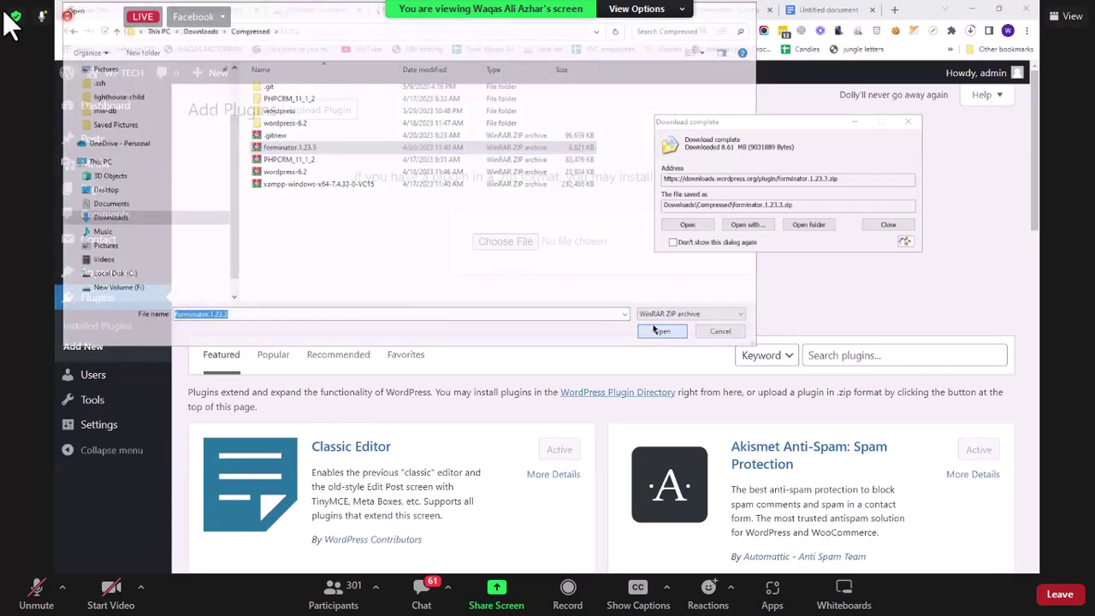
pyautogui.moveTo(748, 130); pyautogui.dragTo(1012, 325)
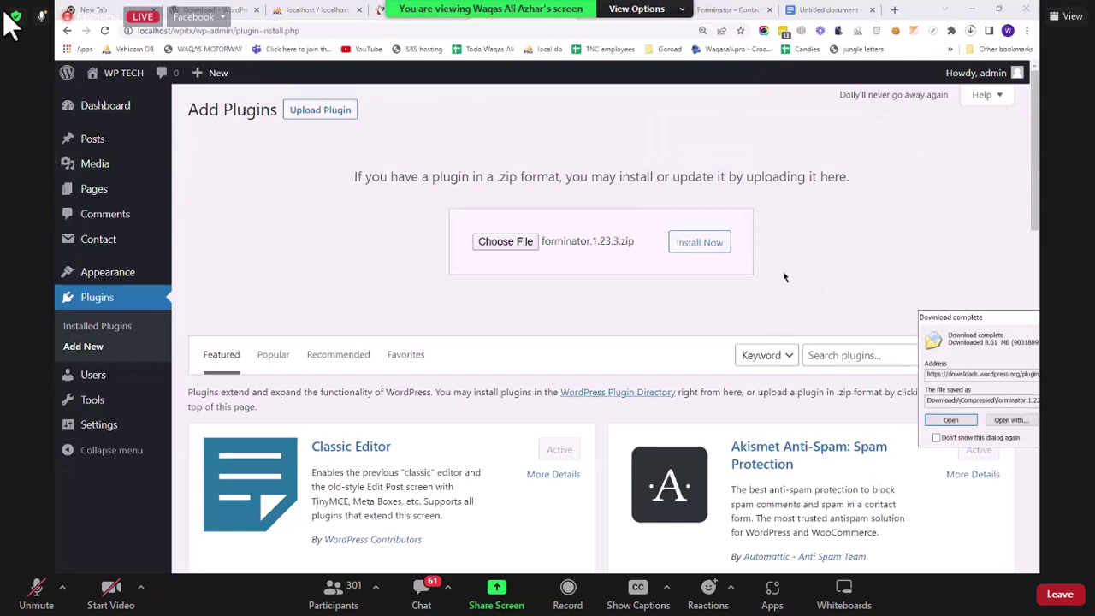
pyautogui.click(702, 243)
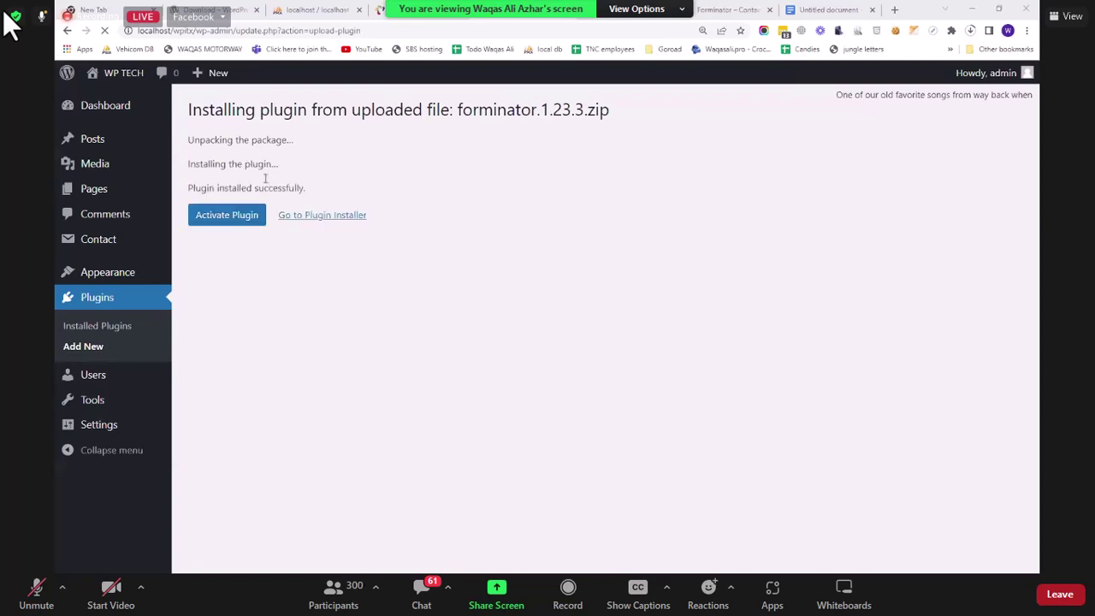
# Step: Activate Forminator and check the Installed Plugins list shows it active
pyautogui.click(237, 215)
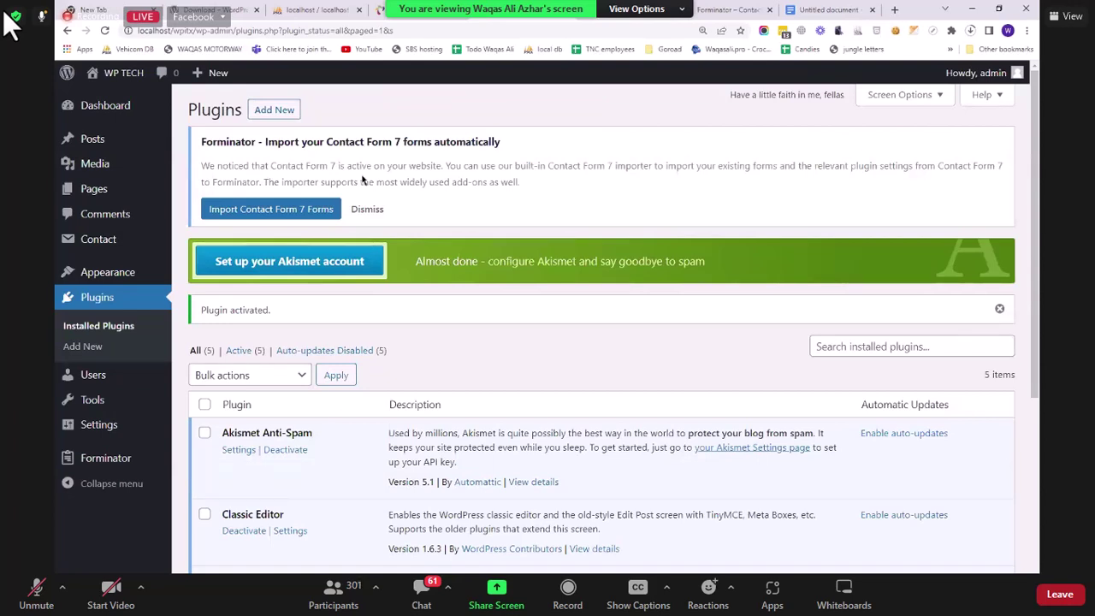
pyautogui.scroll(-3, 359, 343)
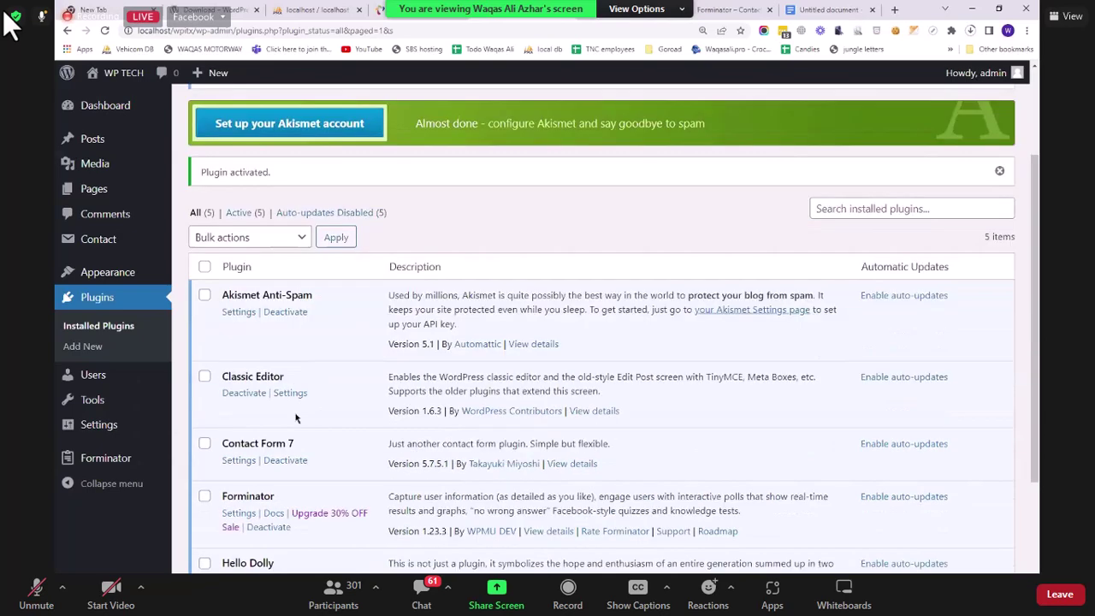
pyautogui.scroll(2, 257, 360)
pyautogui.scroll(-2, 229, 348)
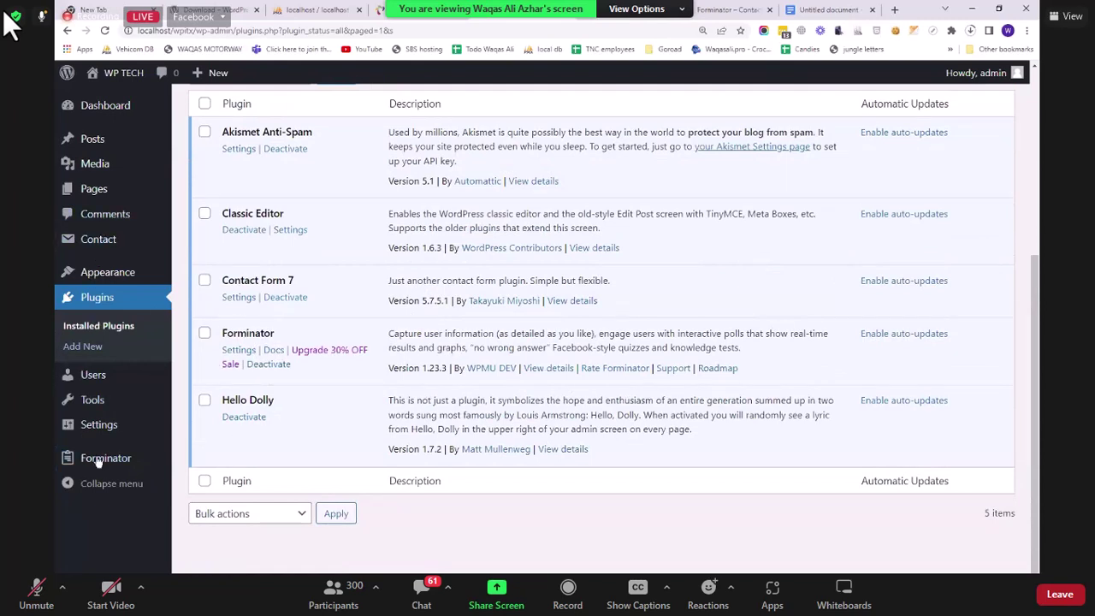
# Step: Go to Forminator's Forms list from the admin sidebar
pyautogui.moveTo(103, 458)
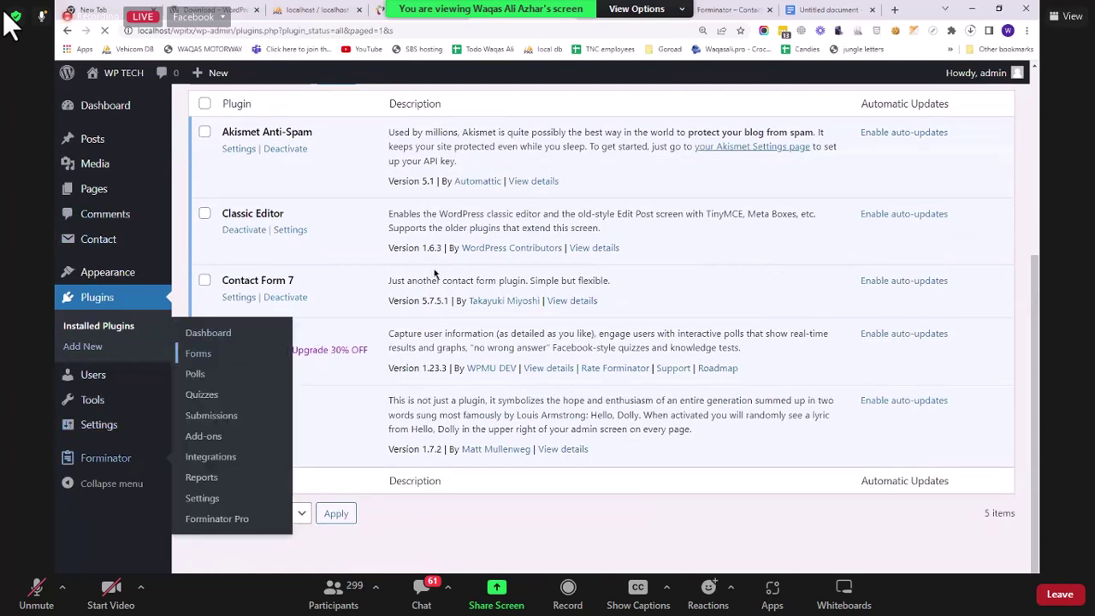
pyautogui.click(224, 353)
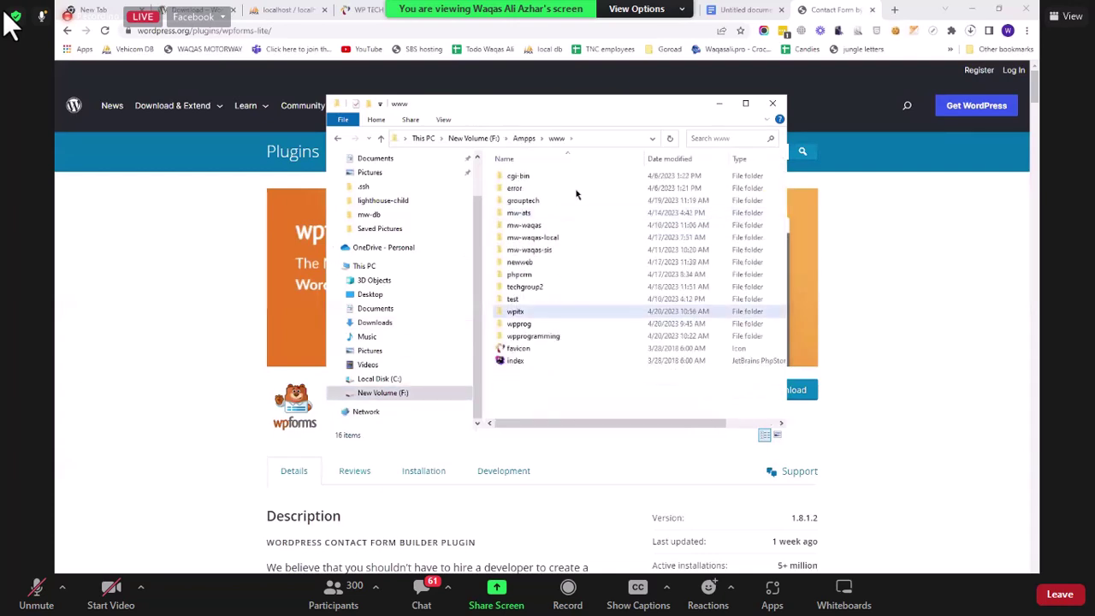
# Step: Paste the wpforms-lite folder into wp-content\plugins, then go back to Chrome
pyautogui.doubleClick(561, 187)
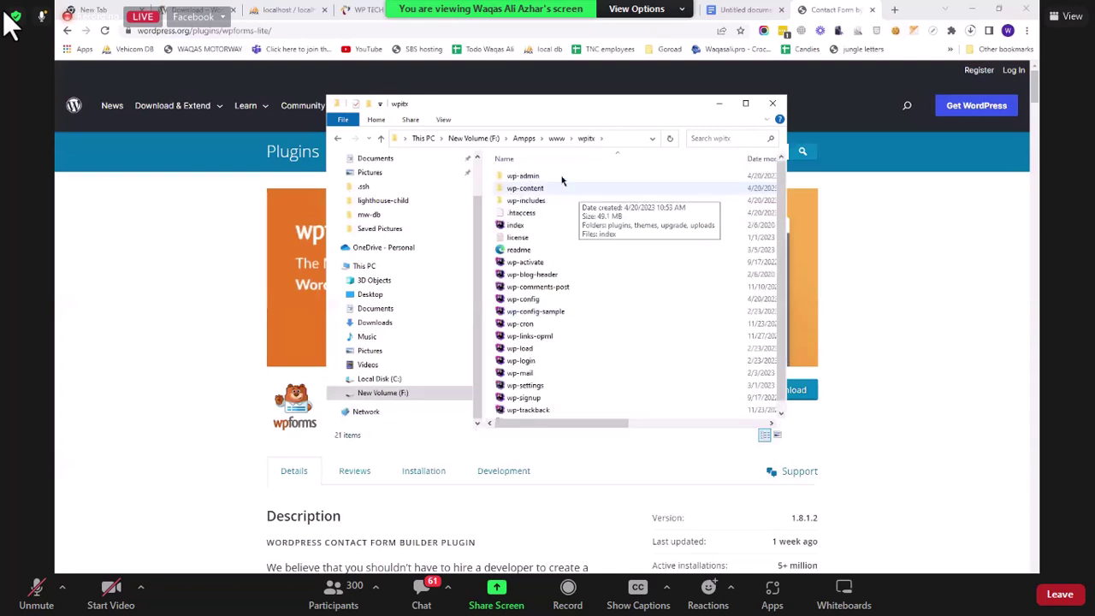
pyautogui.doubleClick(561, 178)
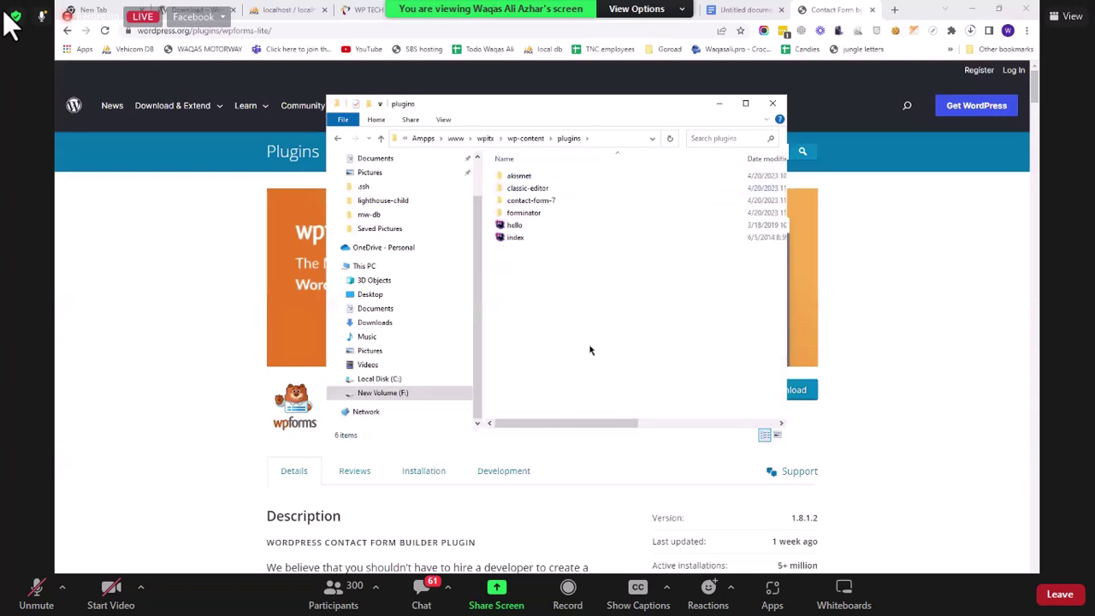
pyautogui.hotkey('ctrl', 'v')
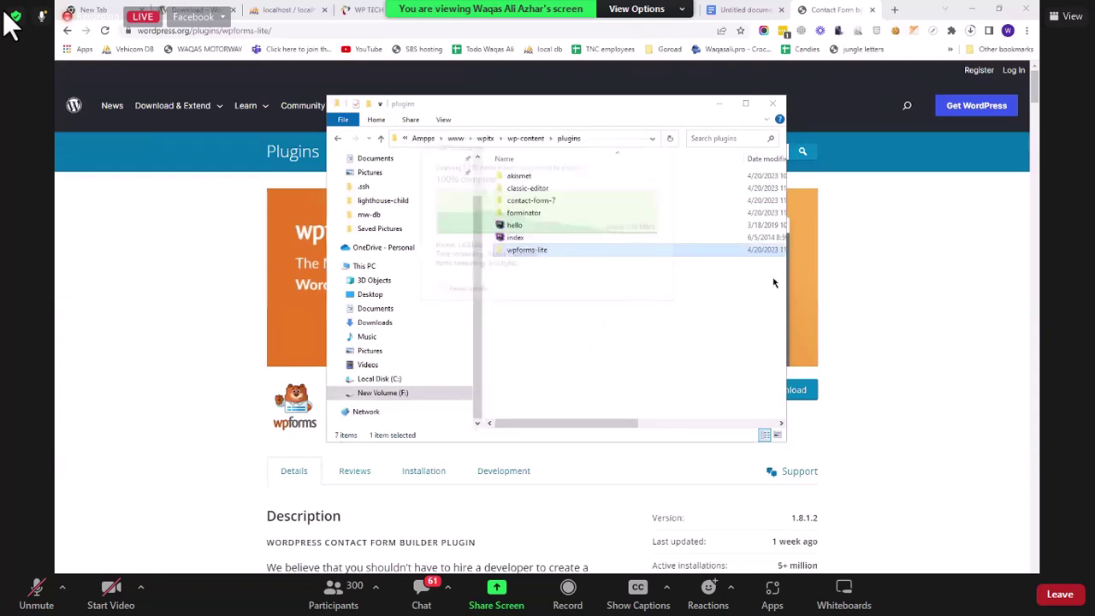
pyautogui.click(720, 104)
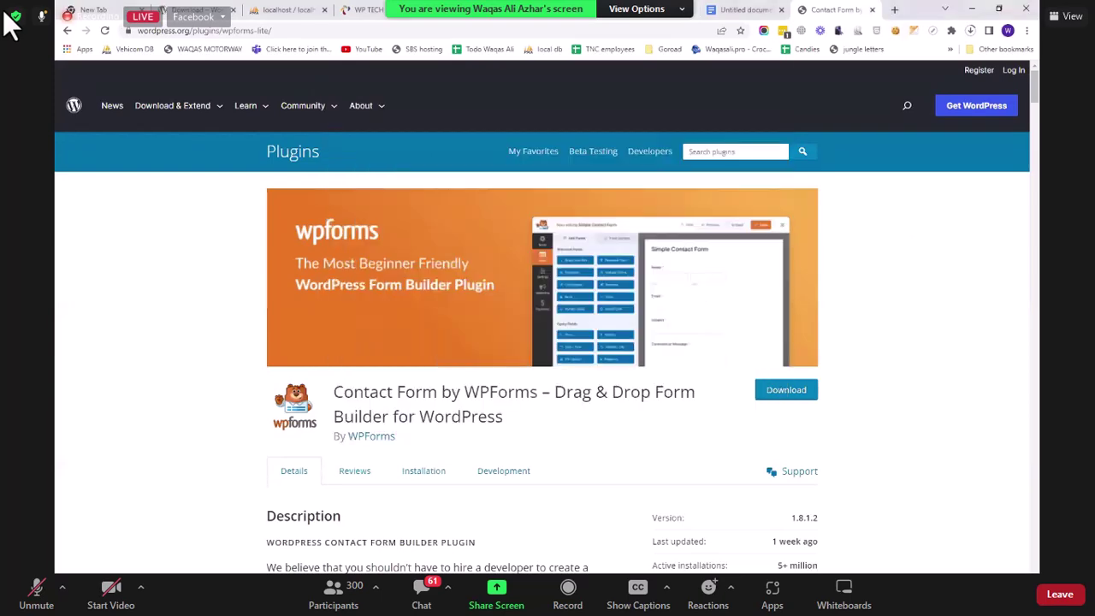
# Step: Switch browser tabs back past the Forminator page to the WP TECH Plugins tab
pyautogui.hotkey('ctrl', 'shift', 'Tab')
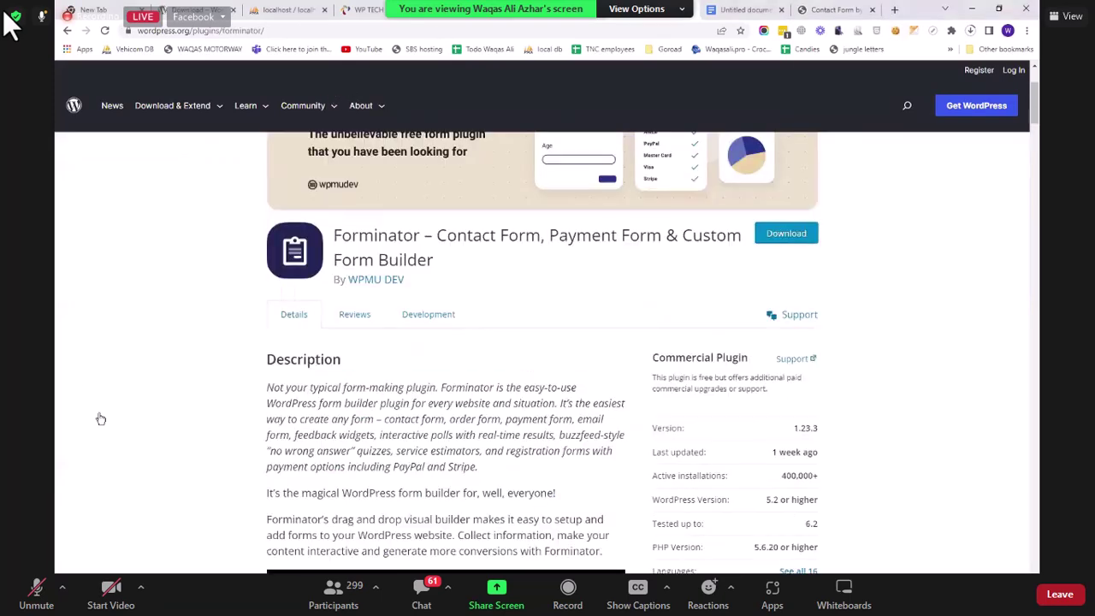
pyautogui.hotkey('ctrl', 'shift', 'Tab')
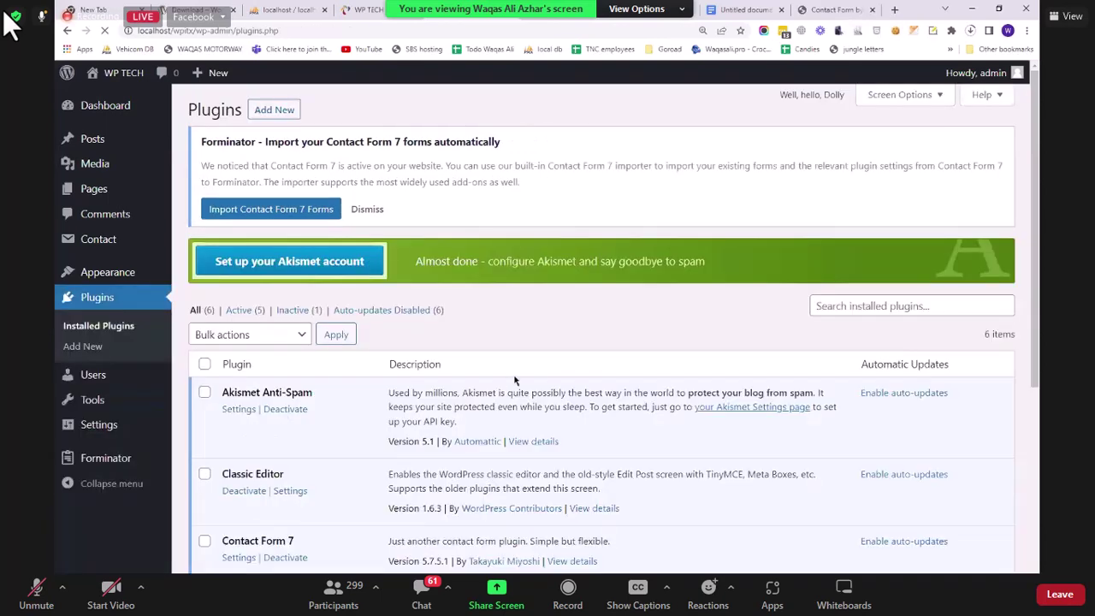
# Step: Scroll down the Installed Plugins list toward WPForms Lite
pyautogui.scroll(-4, 514, 380)
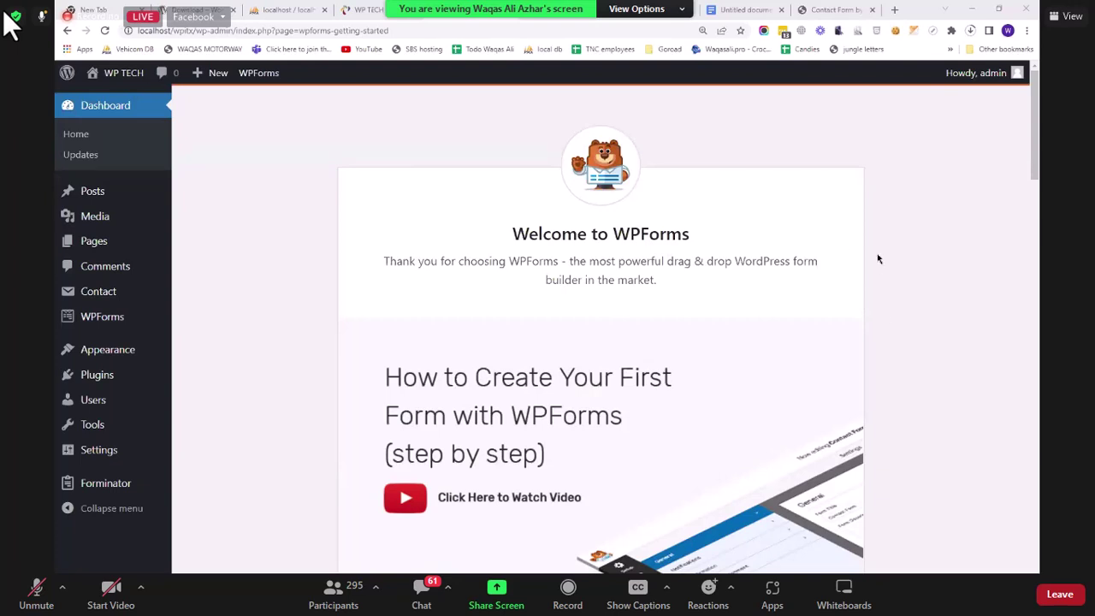
# Step: View the published New Post from All Posts and scroll to its comment
pyautogui.click(108, 192)
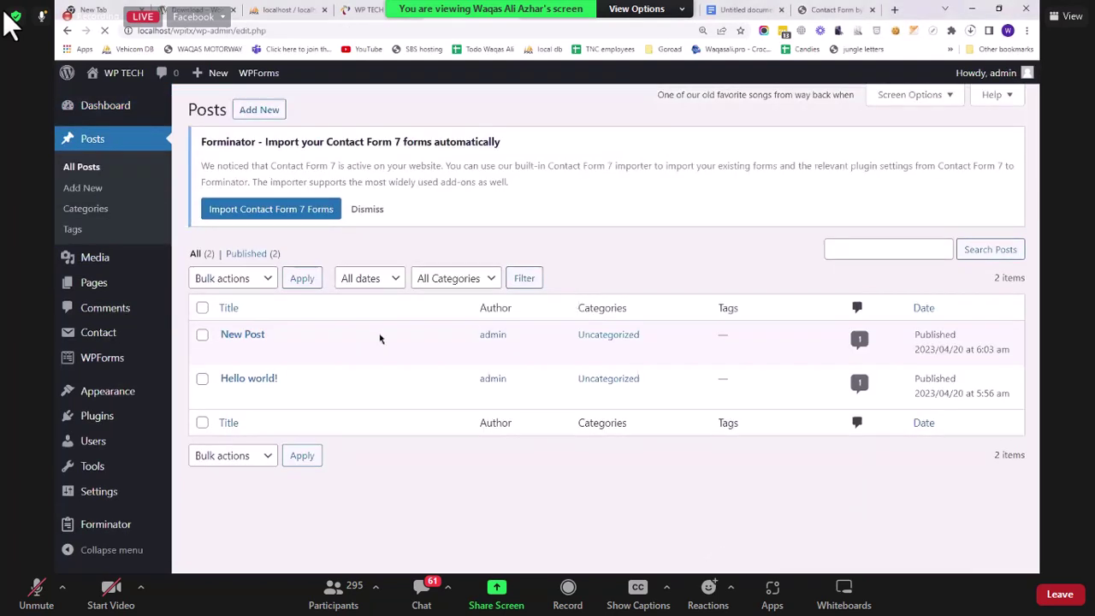
pyautogui.moveTo(234, 351)
pyautogui.click(333, 353)
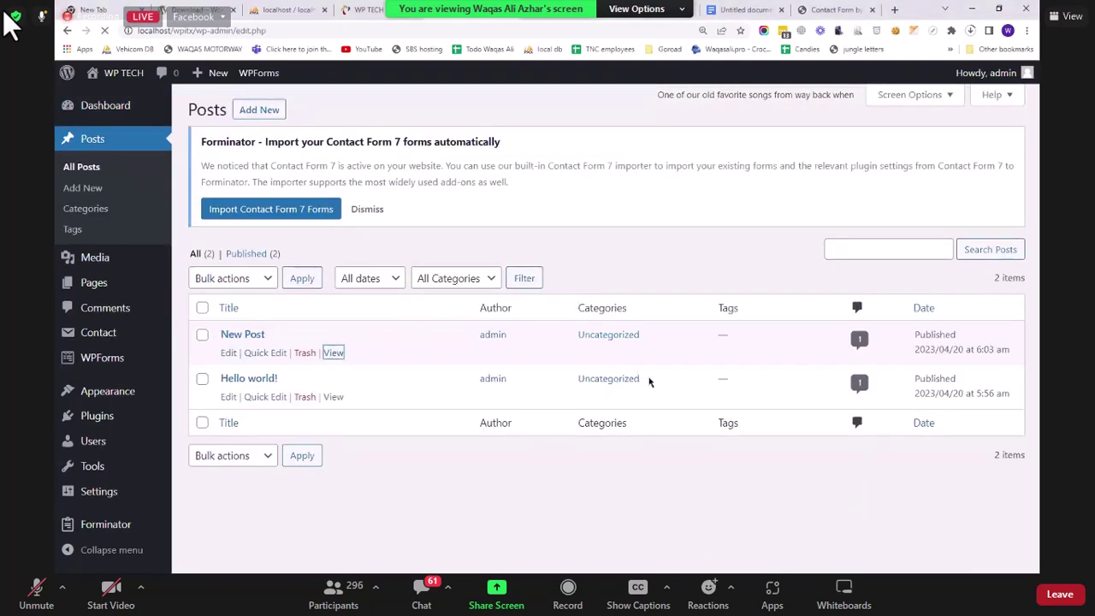
pyautogui.scroll(-9, 650, 382)
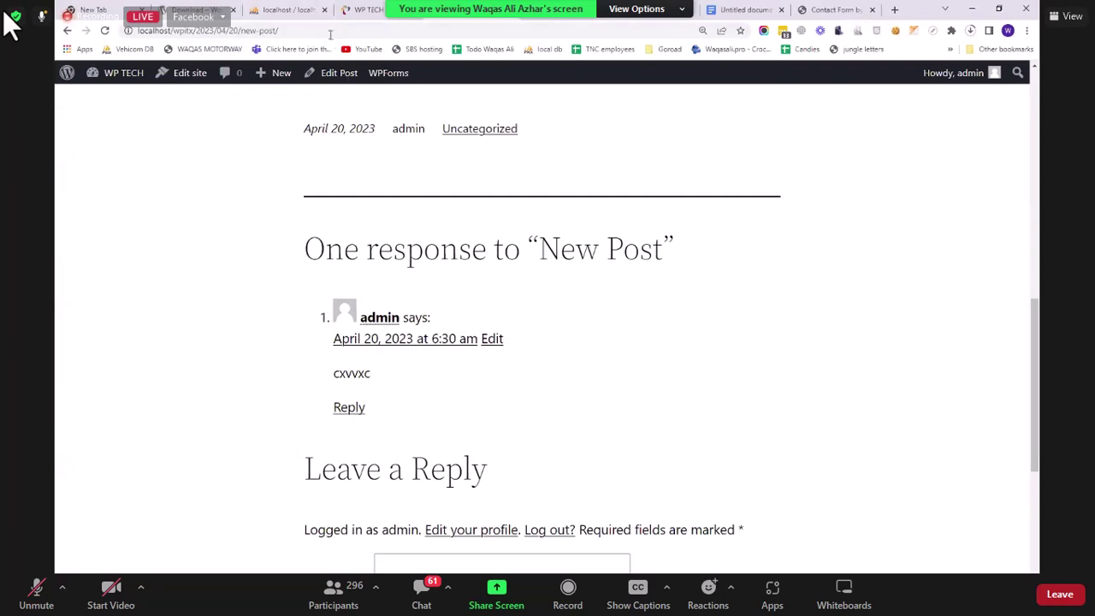
# Step: Leave the page address unchanged and open a new Incognito window
pyautogui.click(330, 32)
pyautogui.press('BackSpace')
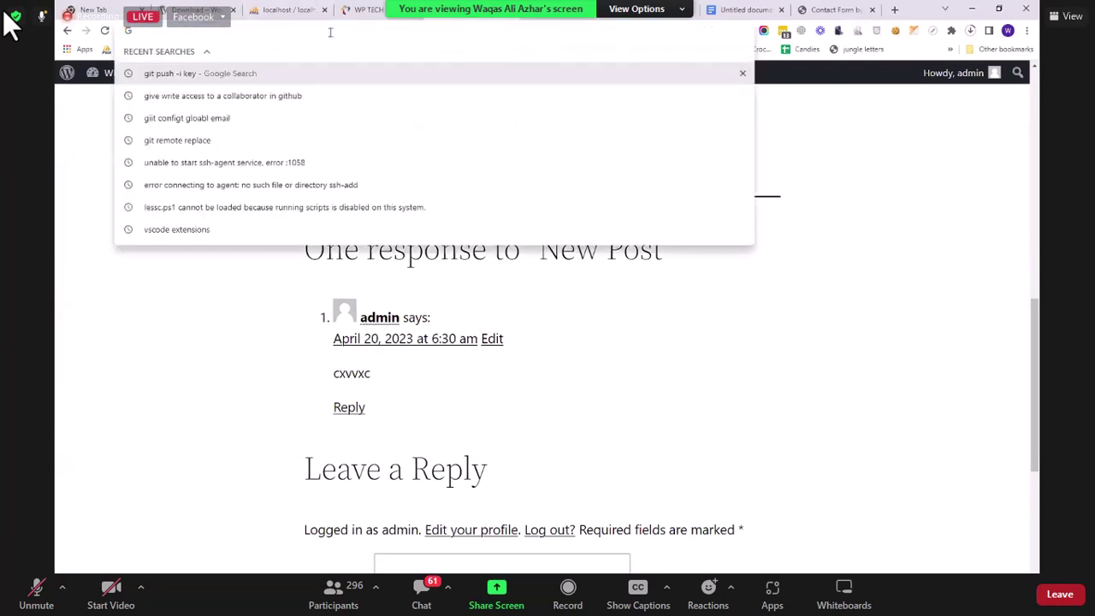
pyautogui.hotkey('ctrl', 'z')
pyautogui.hotkey('ctrl', 'c')
pyautogui.click(530, 241)
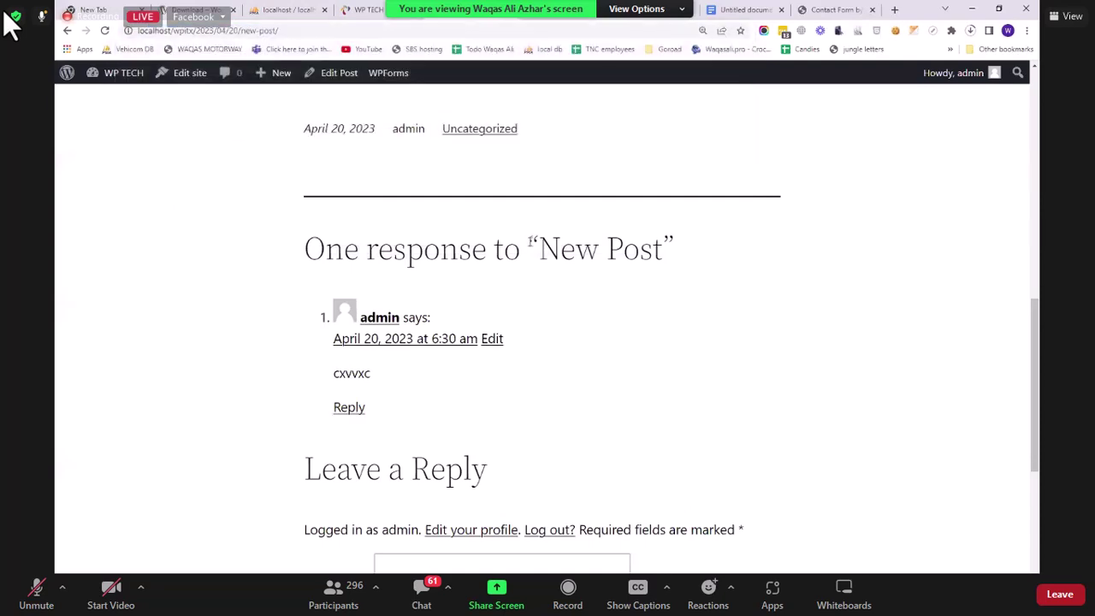
pyautogui.hotkey('ctrl', 'shift', 'n')
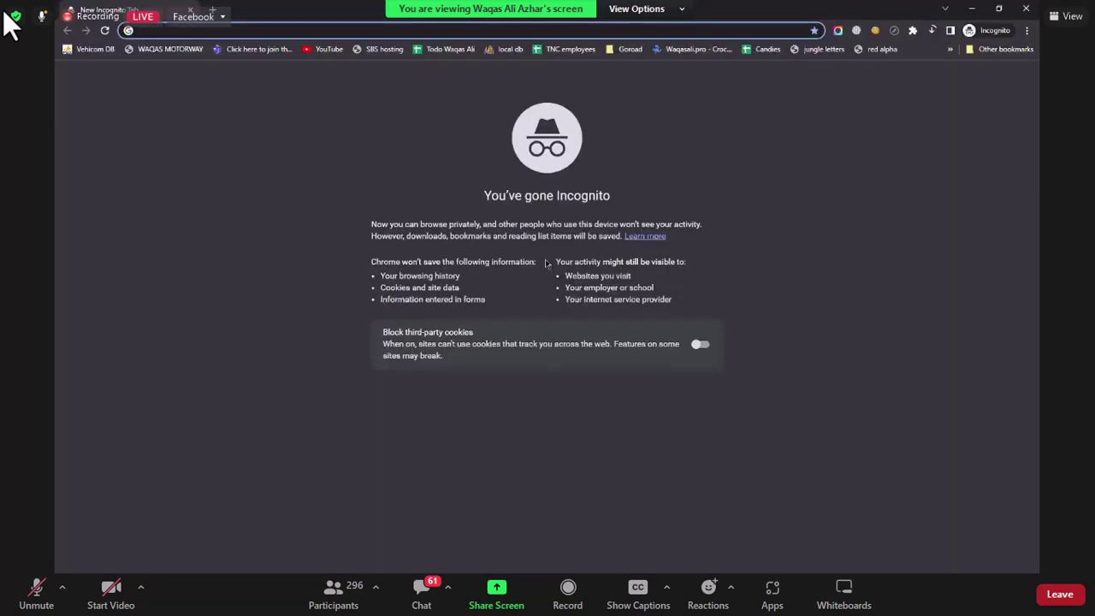
pyautogui.hotkey('ctrl', 'v')
pyautogui.press('Return')
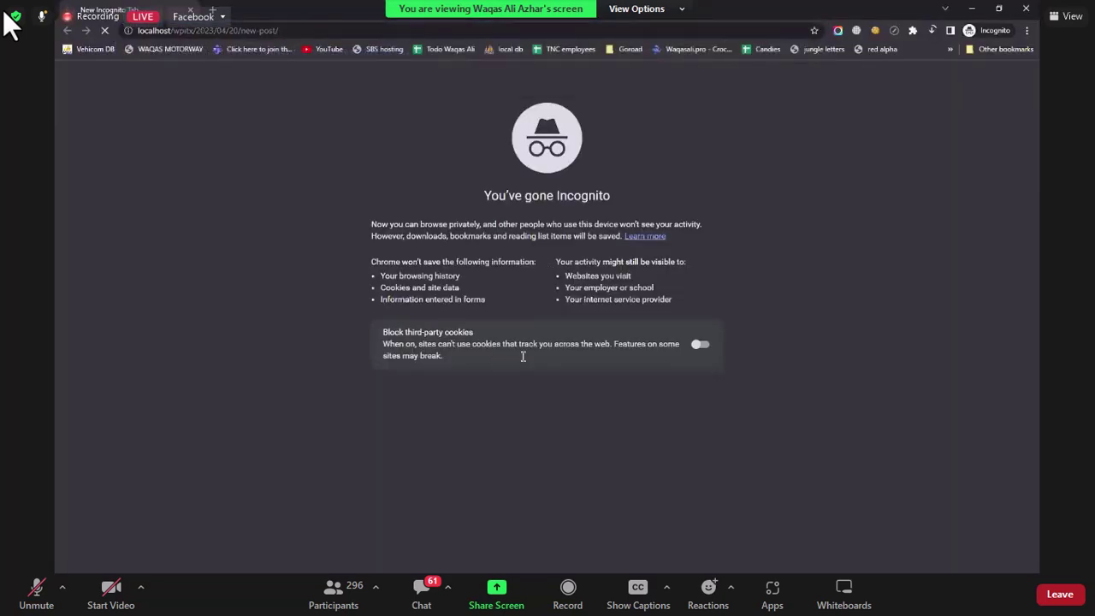
pyautogui.scroll(-15, 611, 308)
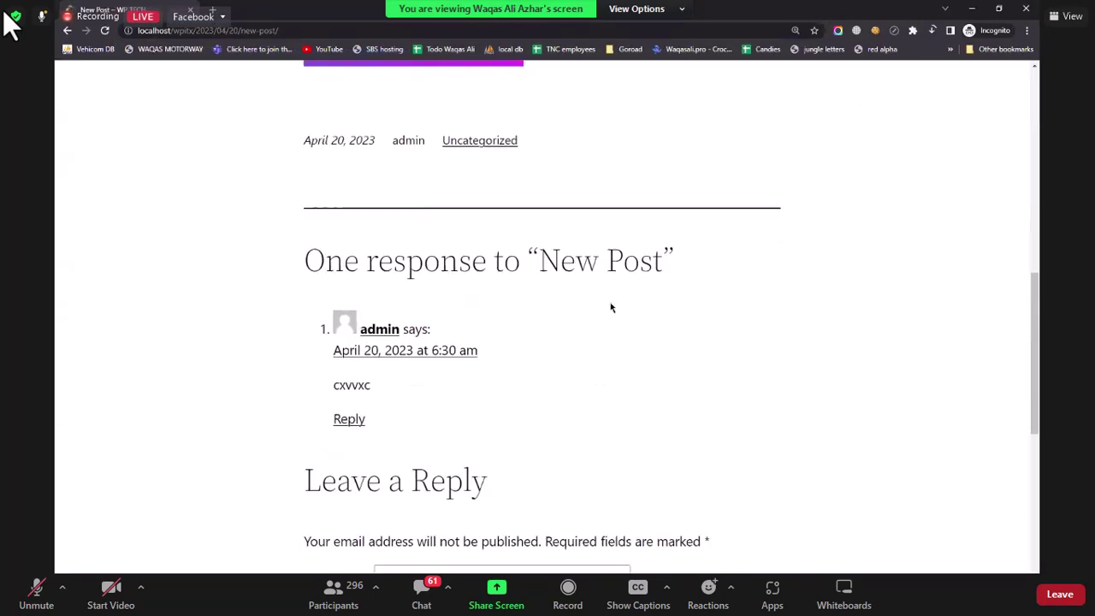
pyautogui.scroll(3, 586, 330)
pyautogui.scroll(-2, 457, 413)
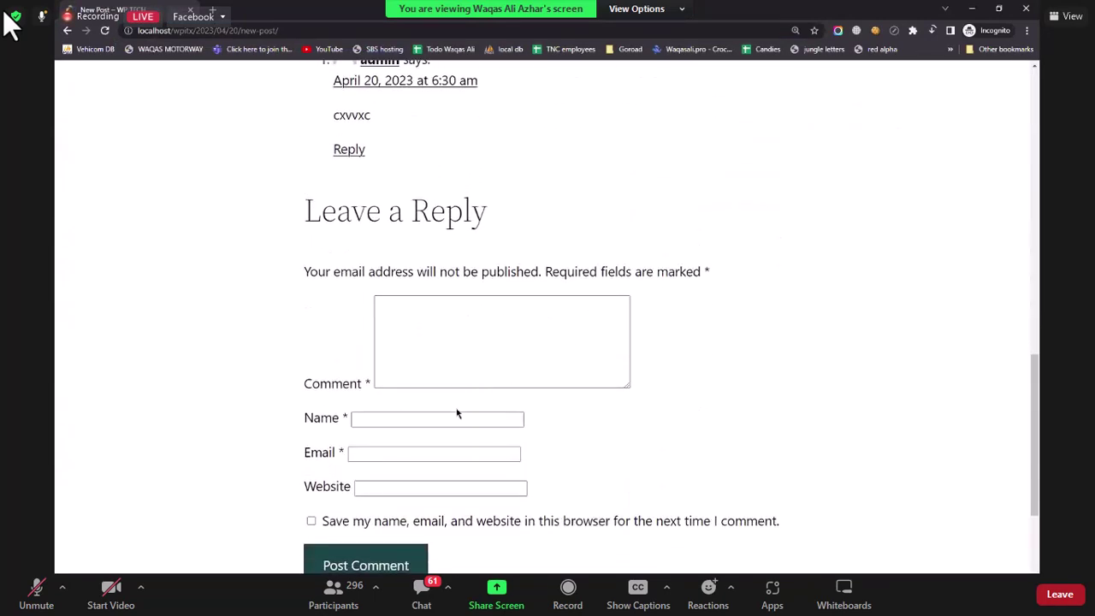
pyautogui.click(398, 425)
pyautogui.click(419, 474)
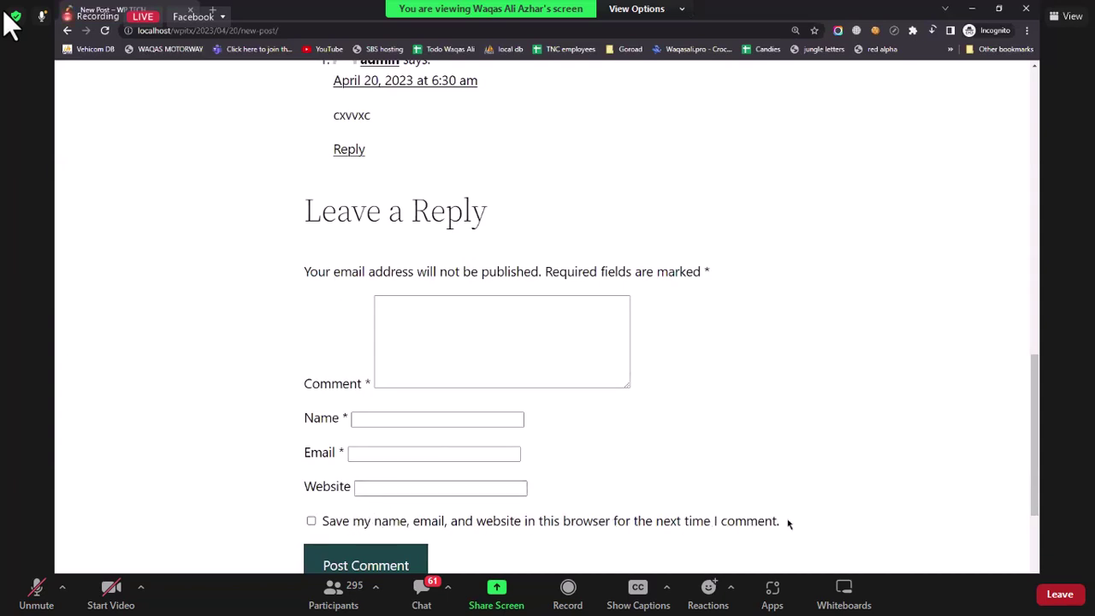
pyautogui.moveTo(788, 523); pyautogui.dragTo(310, 524)
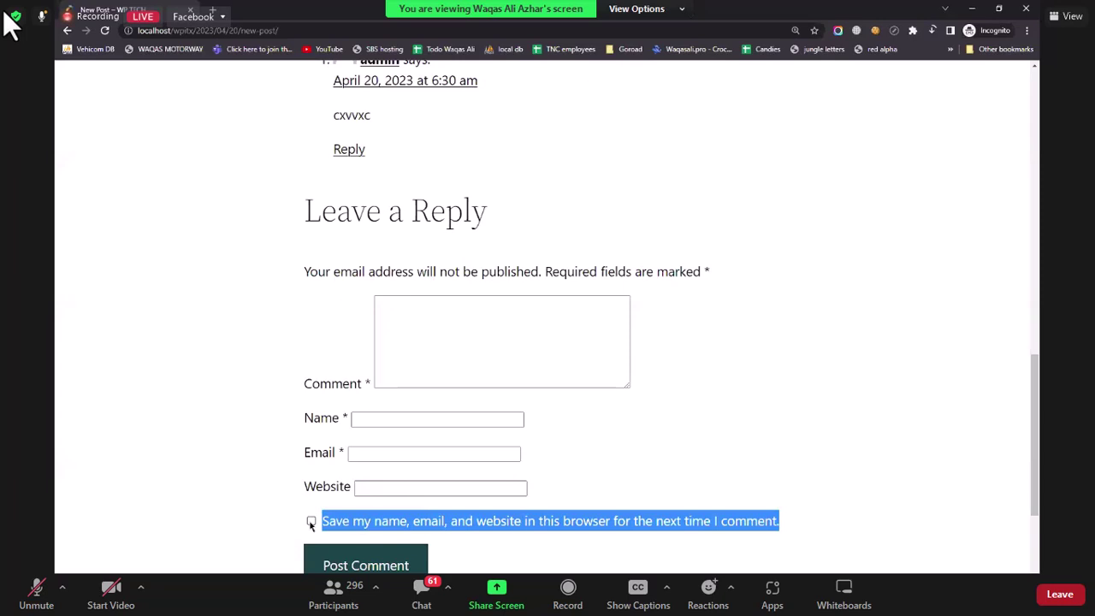
pyautogui.click(312, 525)
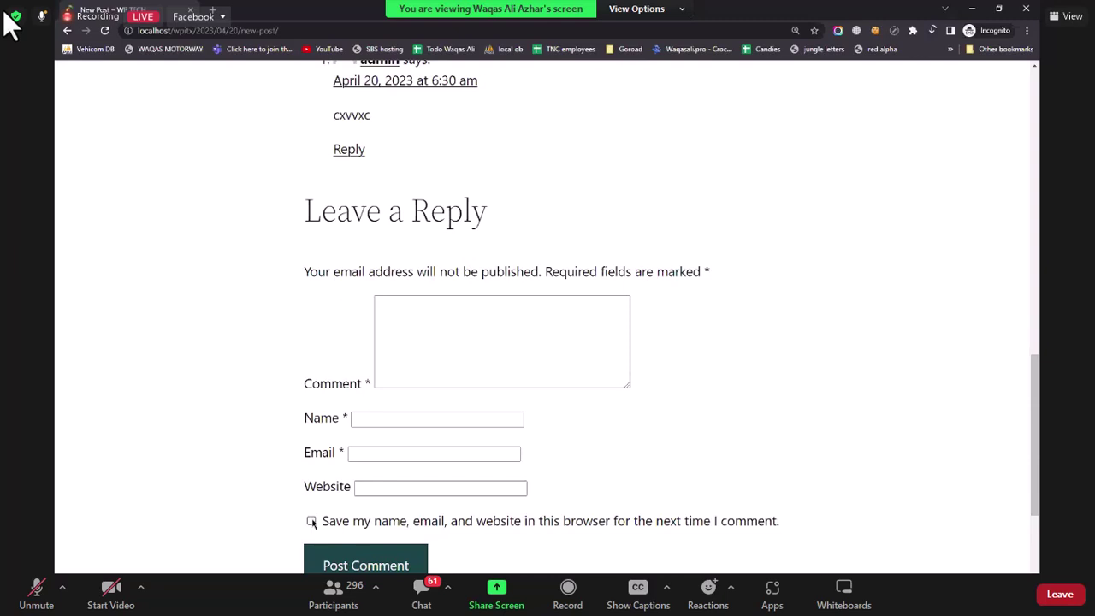
pyautogui.scroll(3, 57, 366)
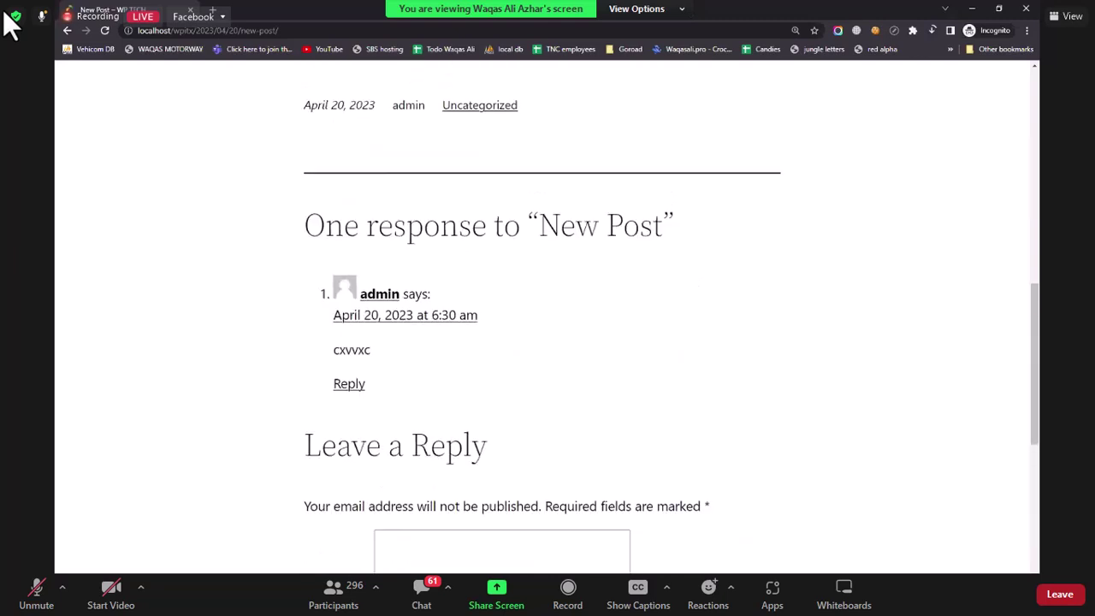
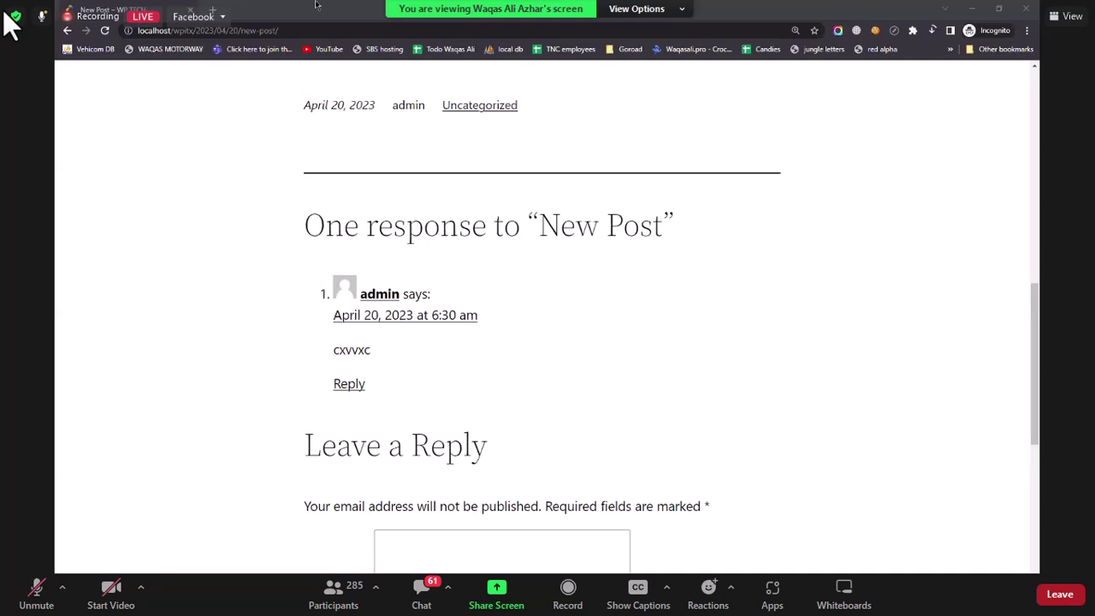
# Step: Minimize the Incognito window to return to the logged-in New Post page with its comment
pyautogui.click(973, 8)
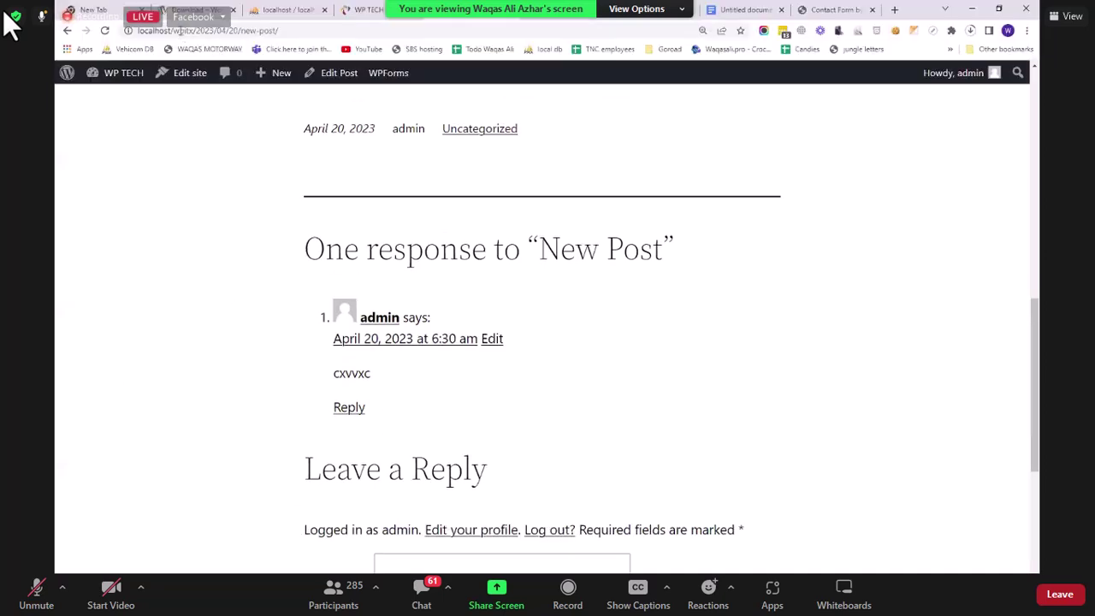
# Step: Go from the admin bar to the Dashboard, then to Plugins > Add New
pyautogui.moveTo(122, 75)
pyautogui.click(122, 100)
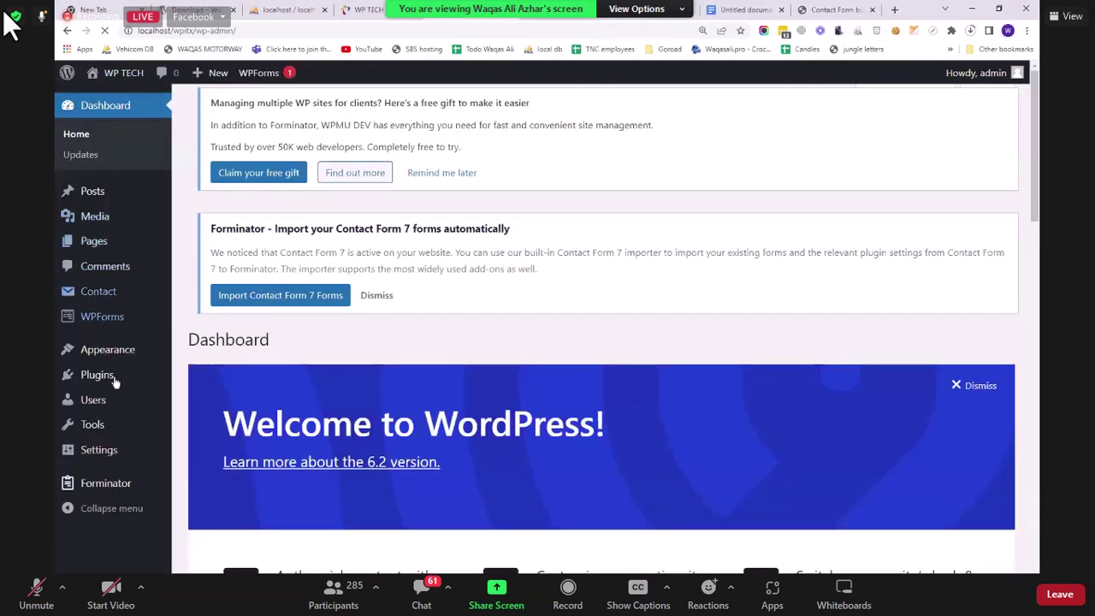
pyautogui.moveTo(122, 376)
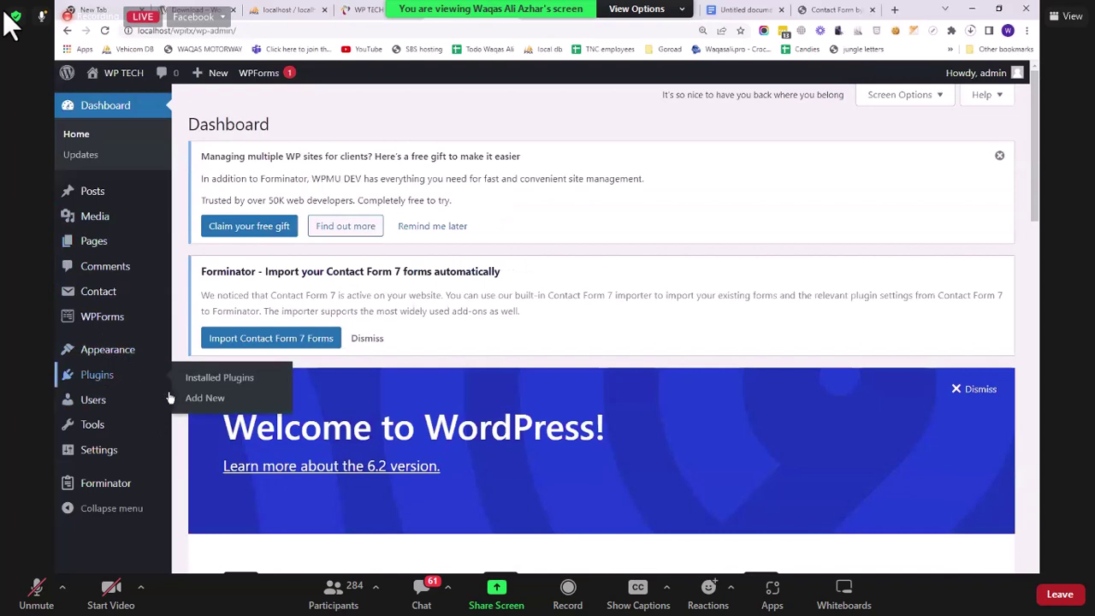
pyautogui.click(194, 401)
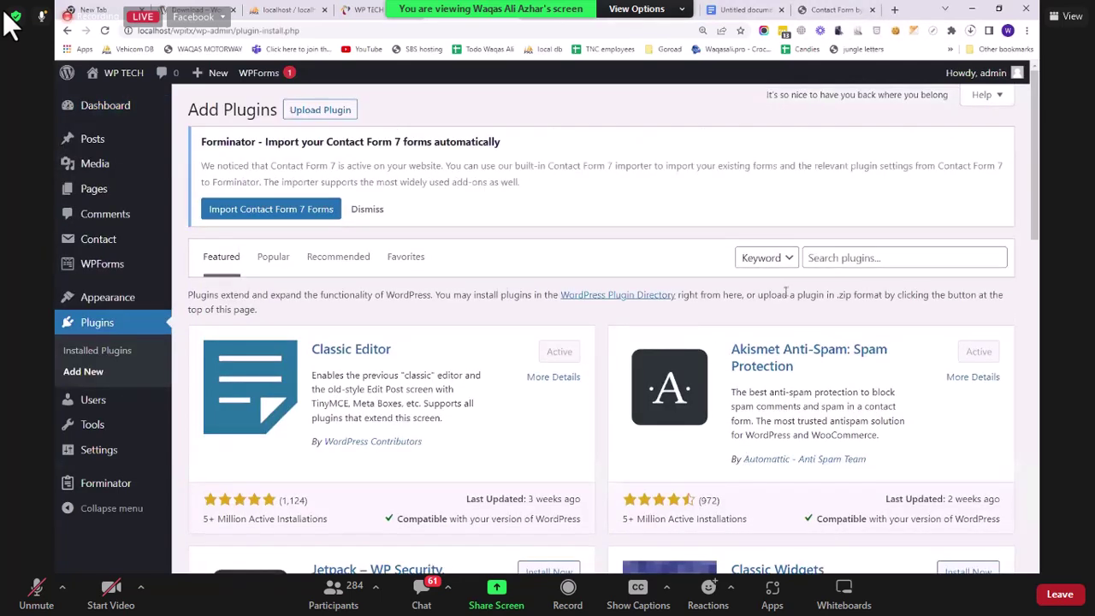
# Step: Install the Classic Widgets plugin from the featured plugins list
pyautogui.scroll(-2, 712, 405)
pyautogui.scroll(2, 712, 406)
pyautogui.scroll(-1, 891, 440)
pyautogui.scroll(-2, 958, 419)
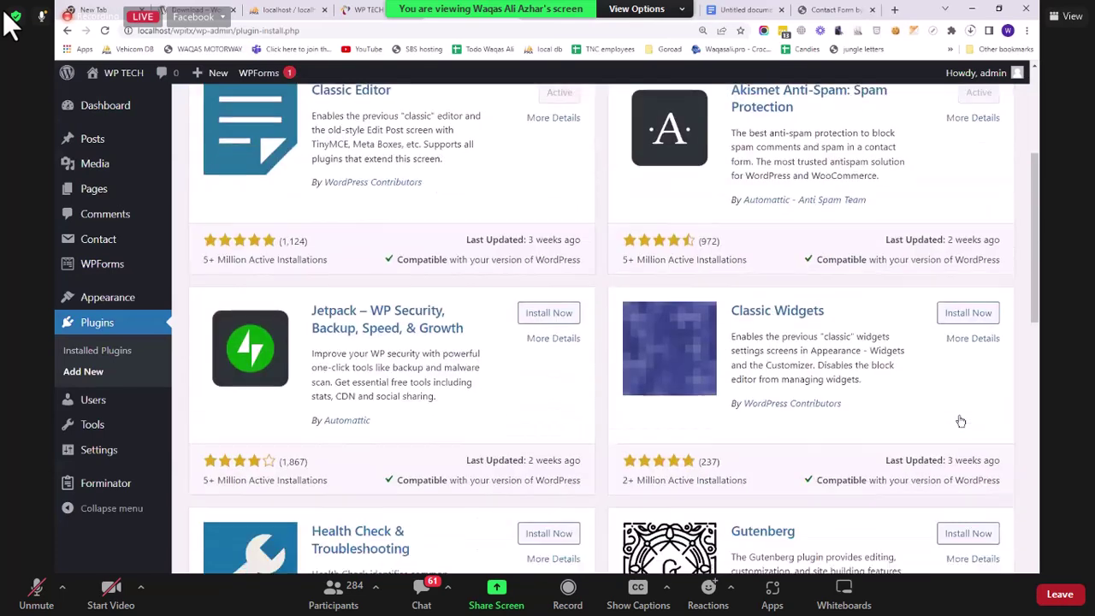
pyautogui.scroll(1, 968, 417)
pyautogui.click(967, 417)
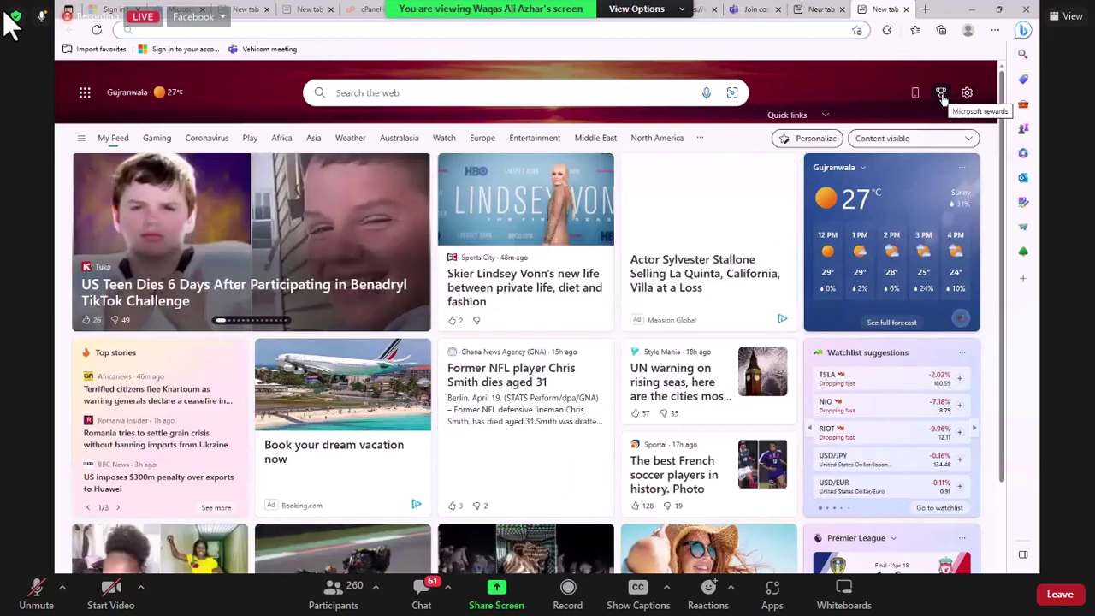
# Step: Search 'w3sch' on Bing, open W3Schools, and show its full tutorials list
pyautogui.hotkey('ctrl', 'l')
pyautogui.write('w3s')
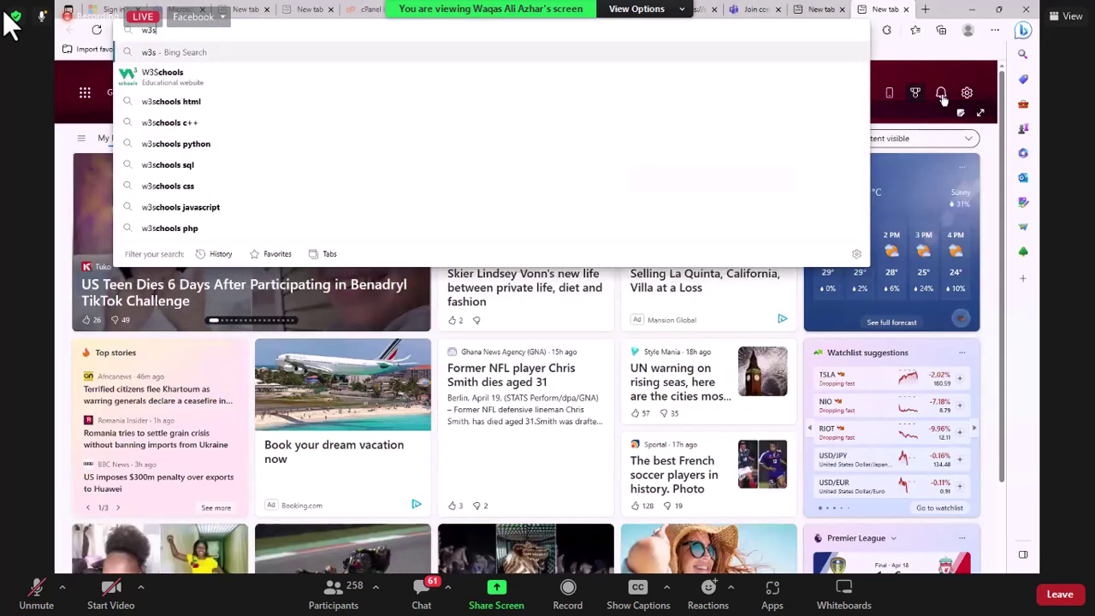
pyautogui.write('cho')
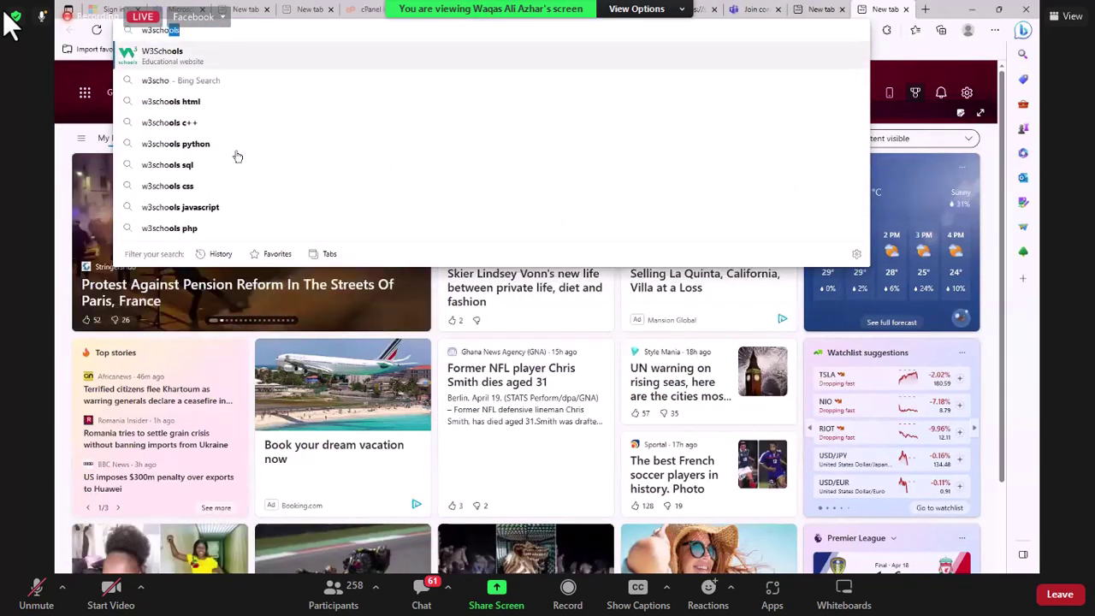
pyautogui.press('Return')
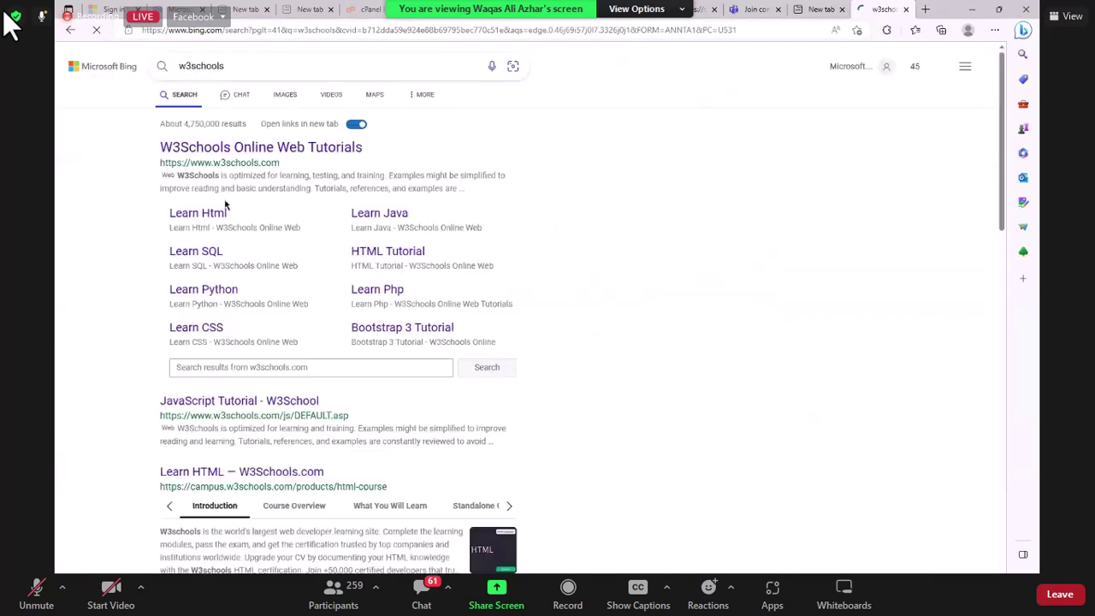
pyautogui.click(283, 147)
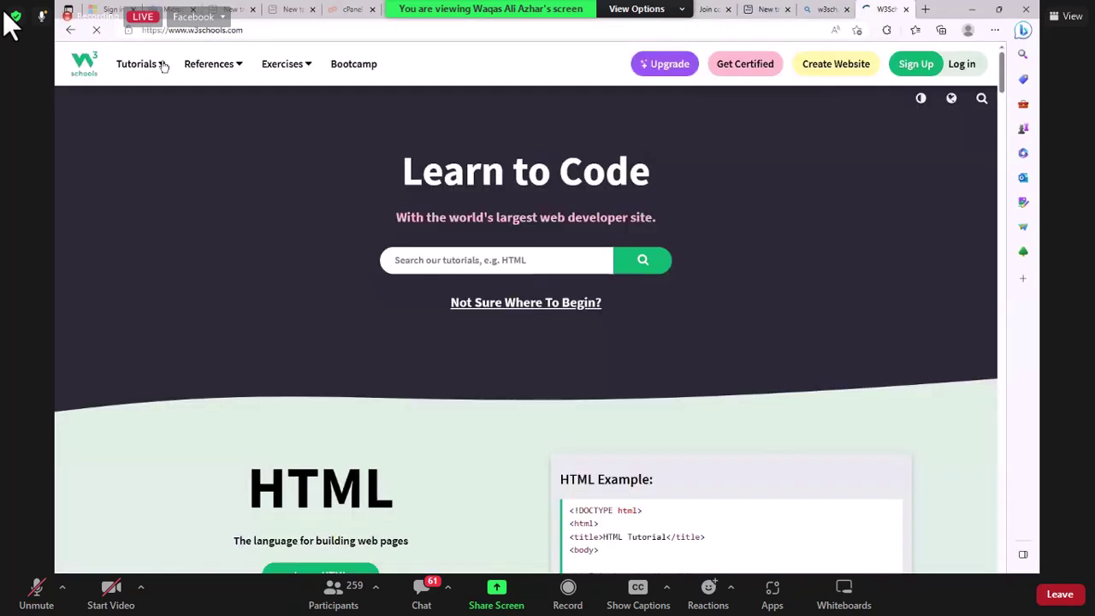
pyautogui.click(163, 65)
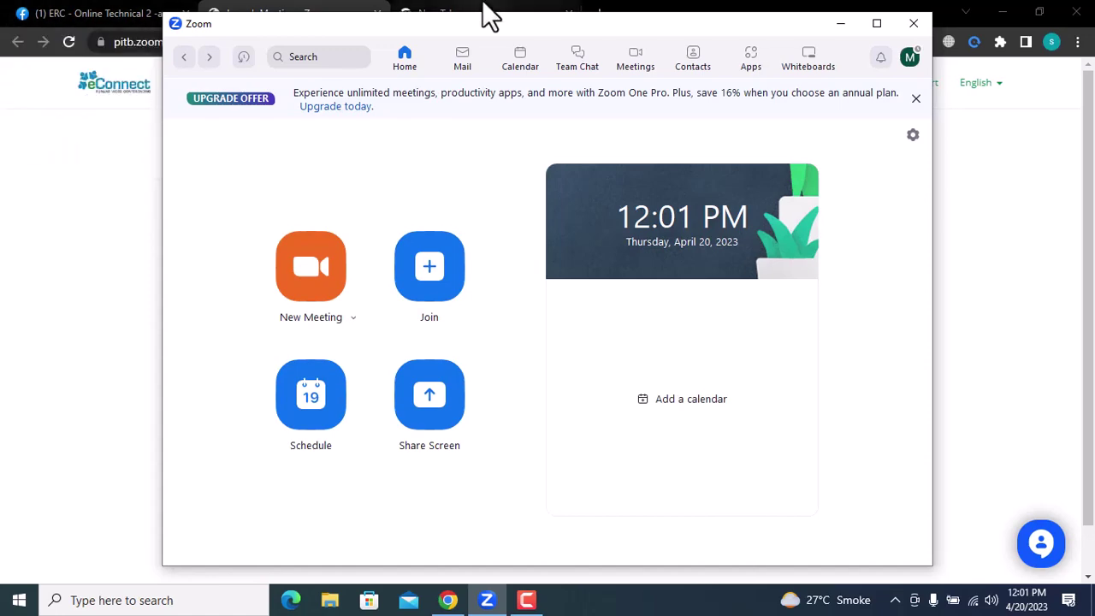
# Step: Close the Zoom window and switch to the Camtasia screen recorder
pyautogui.click(913, 24)
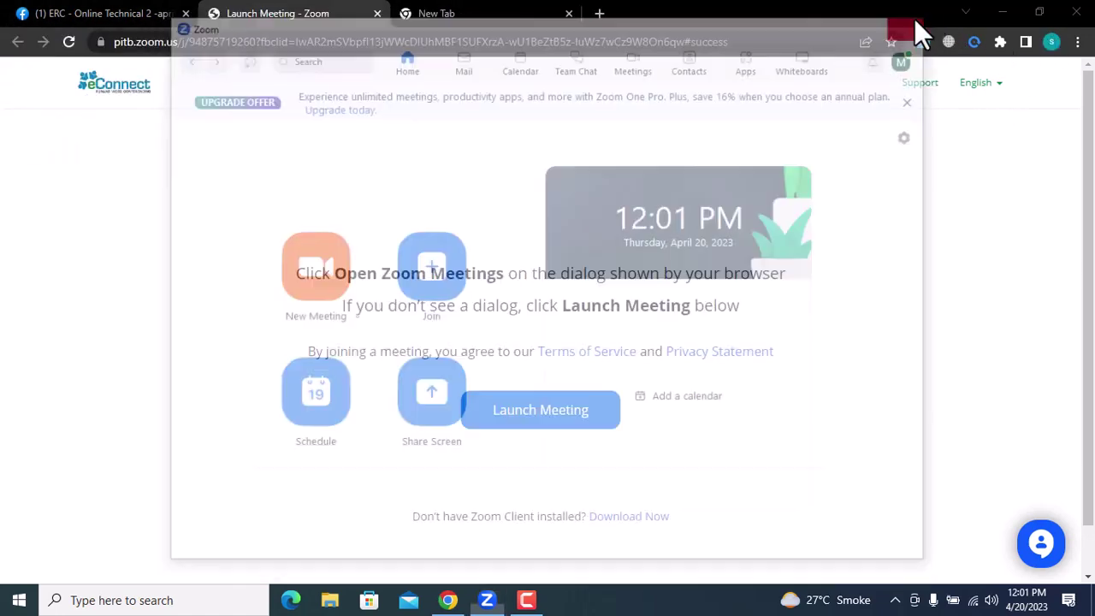
pyautogui.click(529, 603)
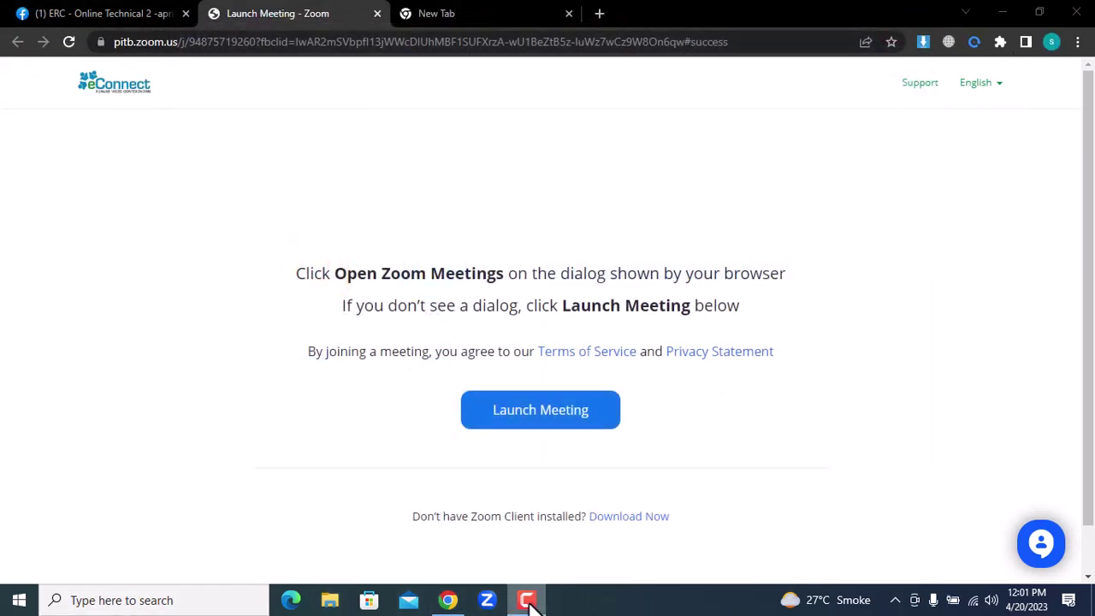